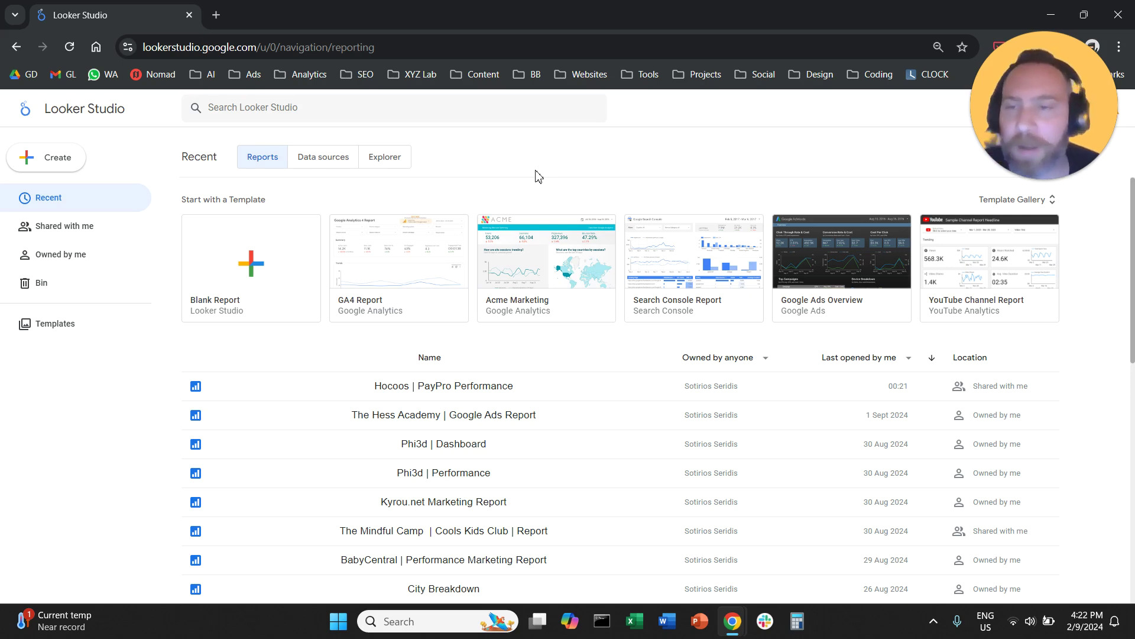
Create a blank report and choose the Search Console connector as its data source by searching for "console".
{"action": "left_click", "coordinate": [244, 283]}
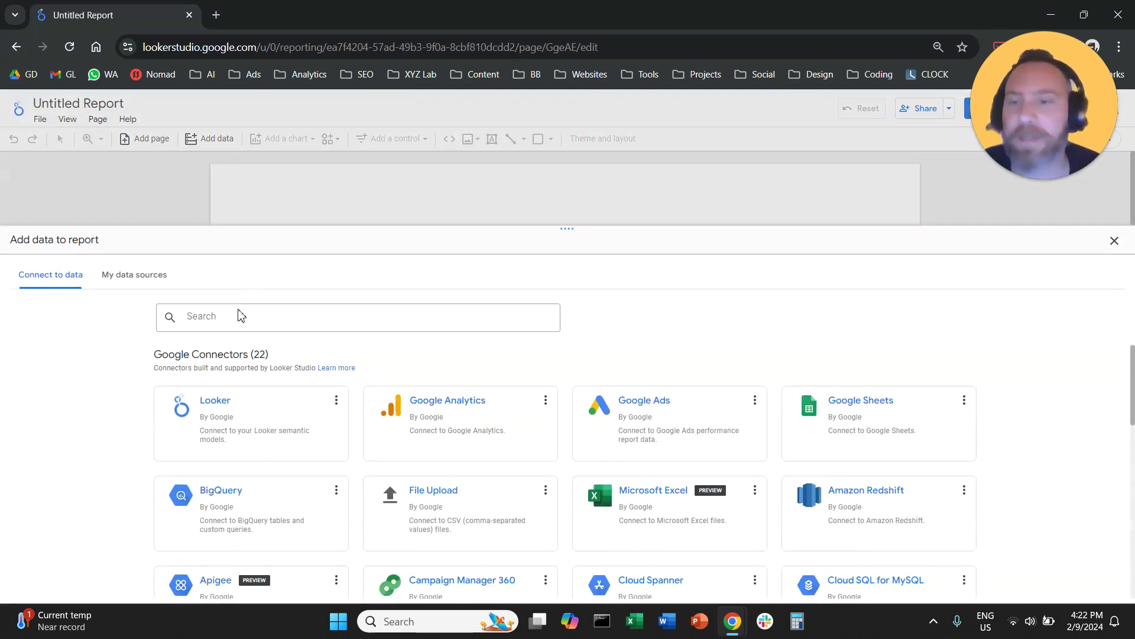
{"action": "left_click", "coordinate": [235, 319]}
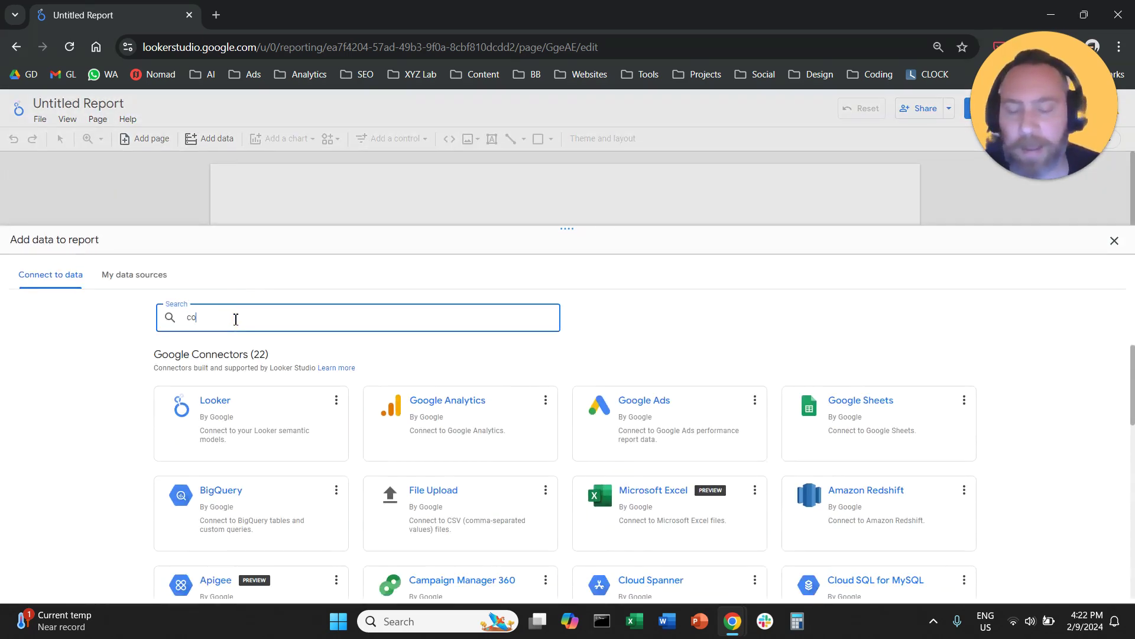
{"action": "type", "text": "cos"}
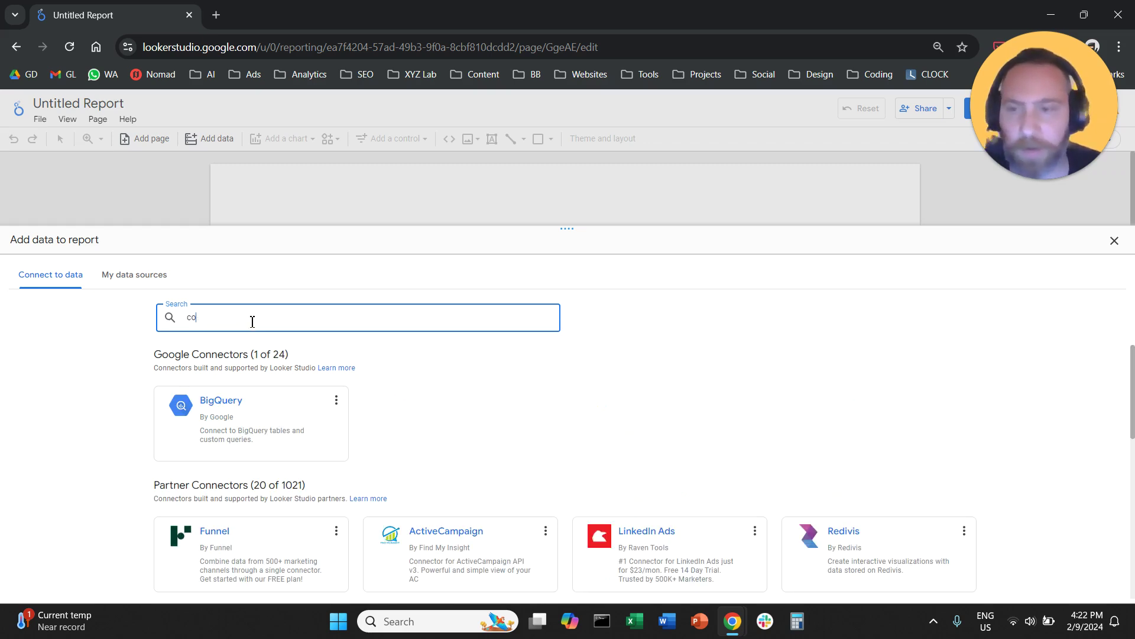
{"action": "type", "text": "nsole"}
{"action": "left_click", "coordinate": [220, 414]}
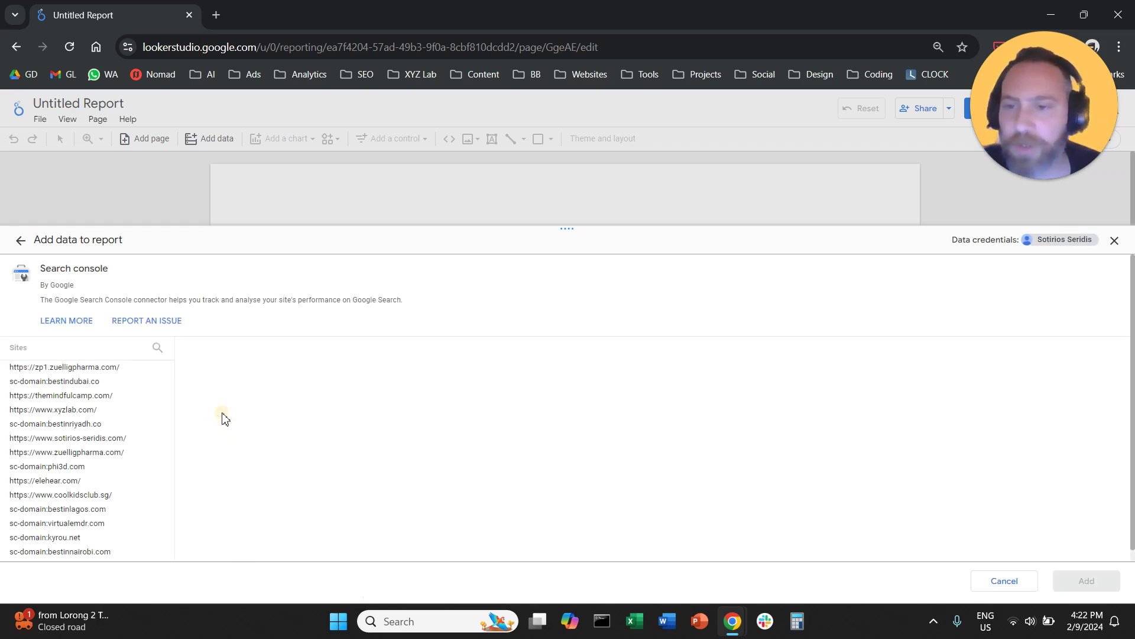
{"action": "left_click", "coordinate": [133, 409]}
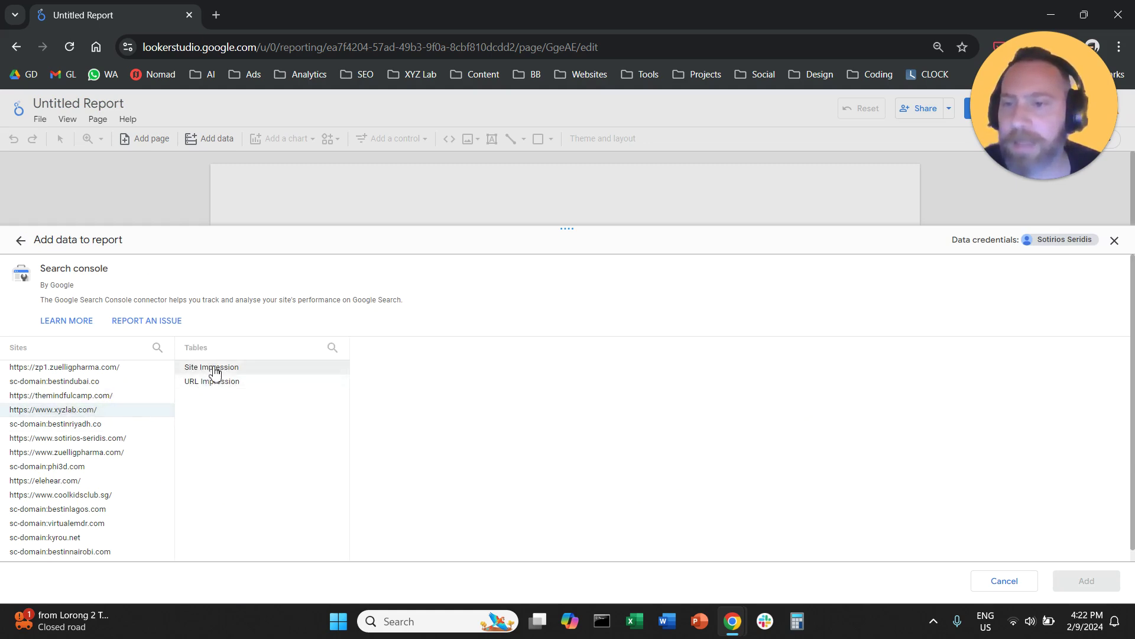
{"action": "left_click", "coordinate": [237, 369]}
{"action": "left_click", "coordinate": [375, 370]}
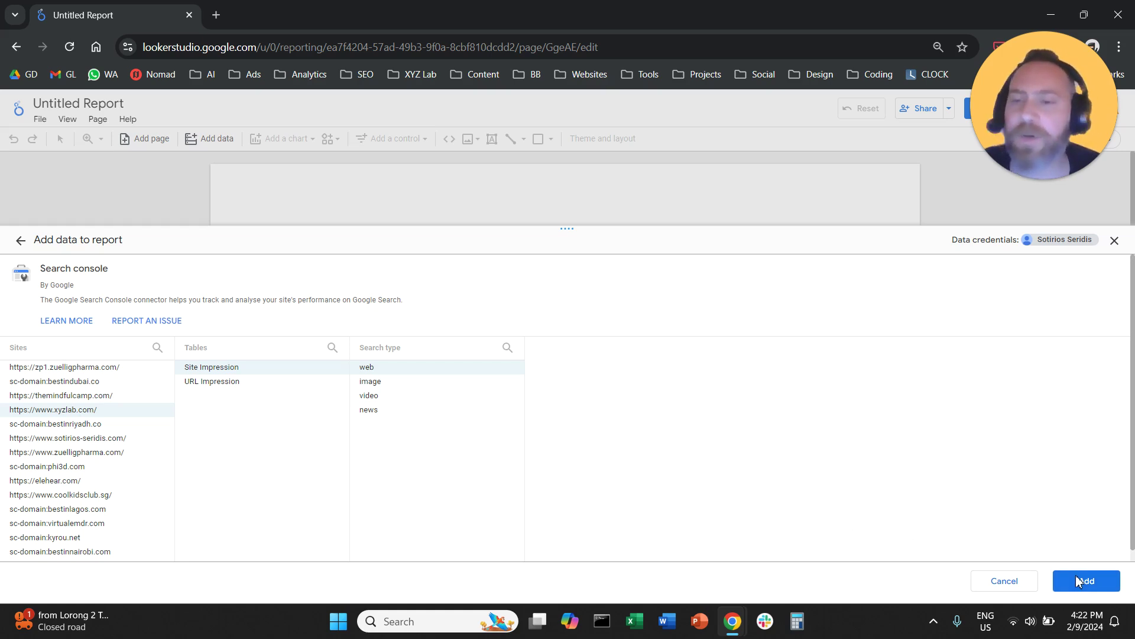
{"action": "left_click", "coordinate": [1079, 581]}
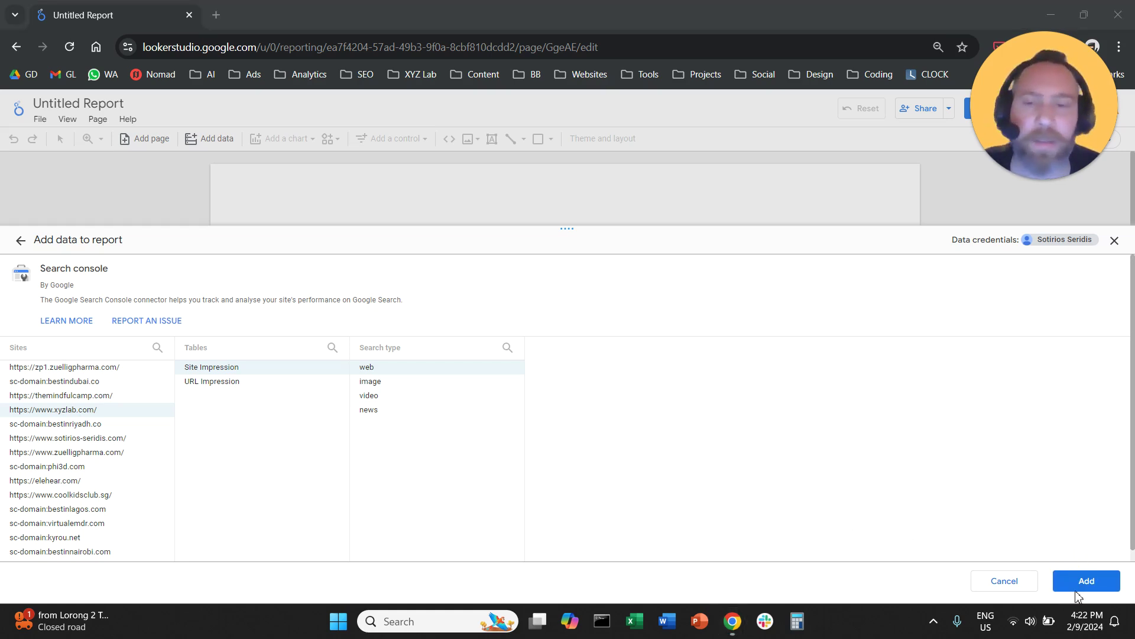
{"action": "left_click", "coordinate": [1077, 582]}
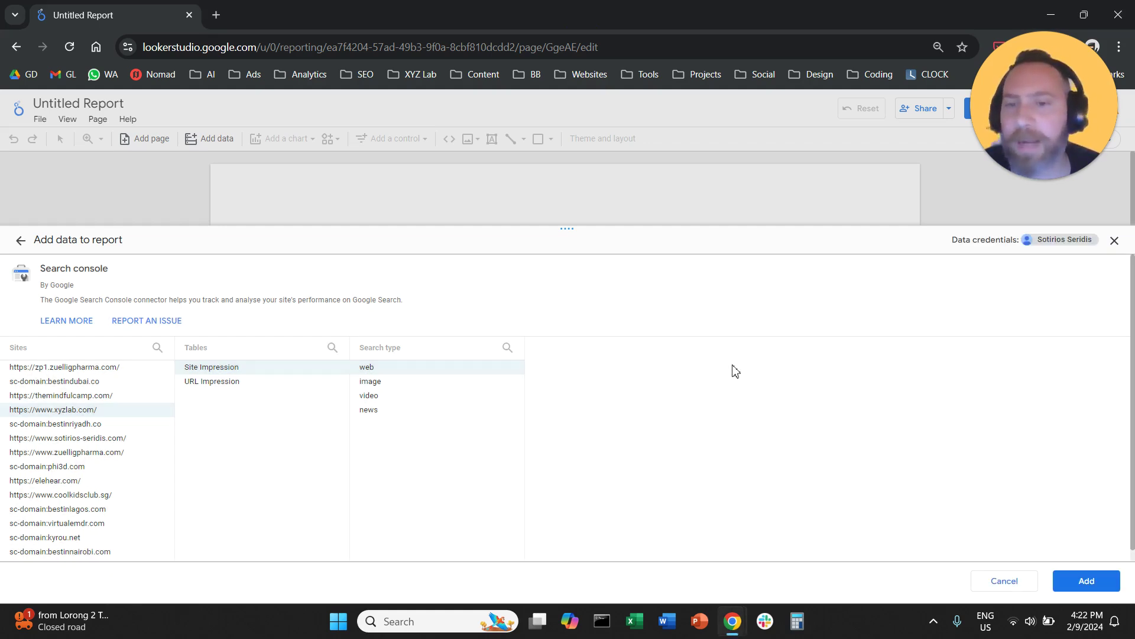
{"action": "left_click", "coordinate": [1080, 581]}
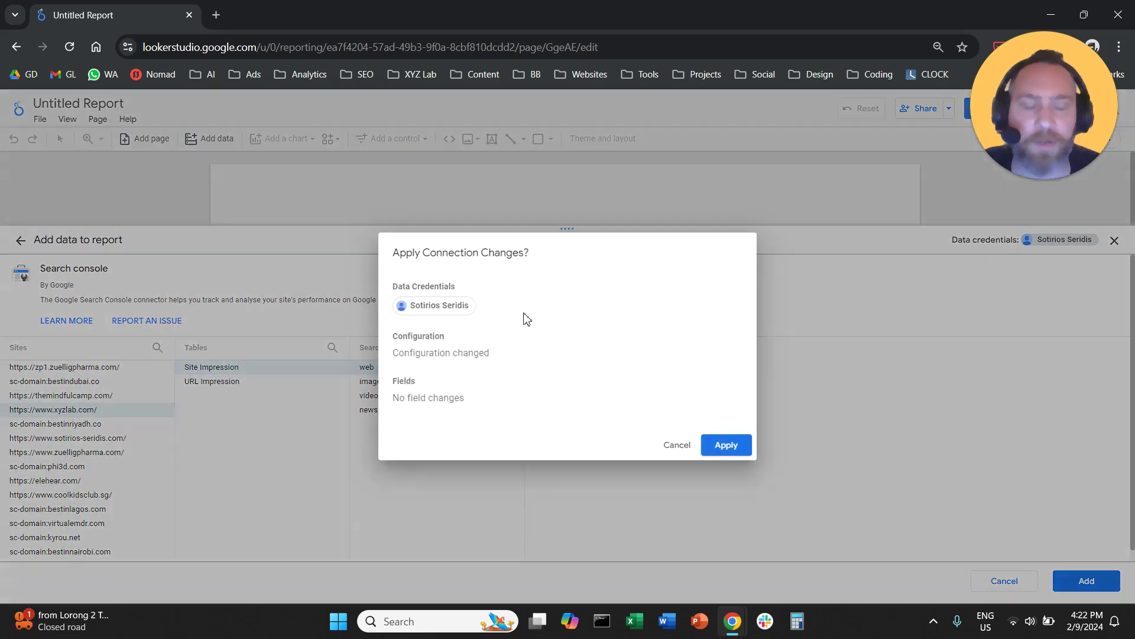
{"action": "left_click", "coordinate": [725, 446]}
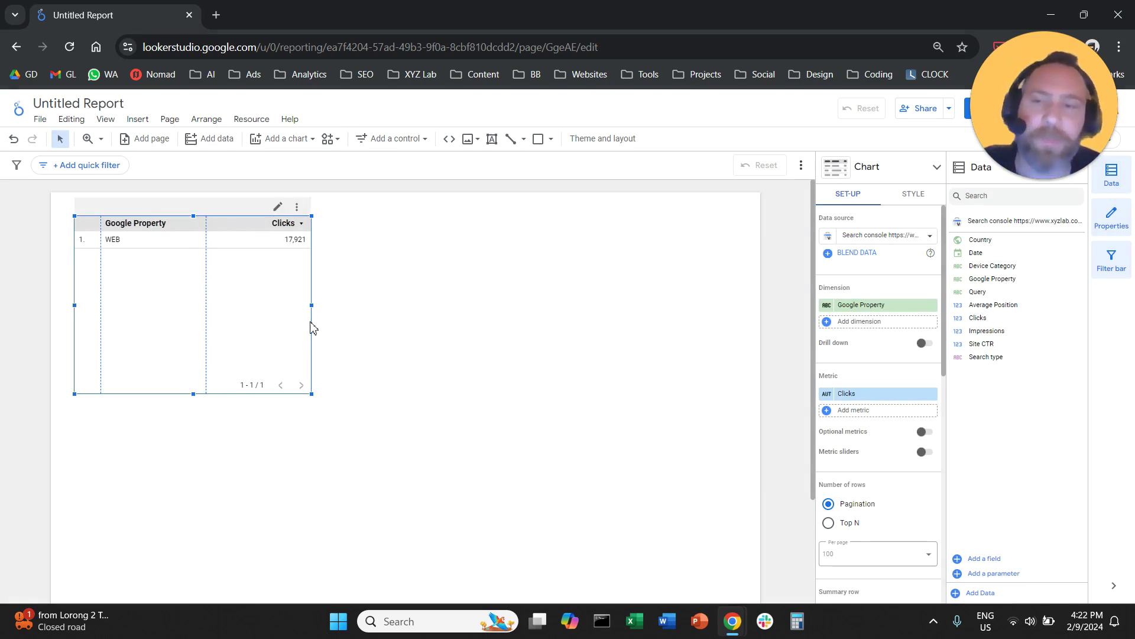
Replace the default table with a scorecard in the upper-left area of the page, using Impressions as its metric.
{"action": "key", "text": "Delete"}
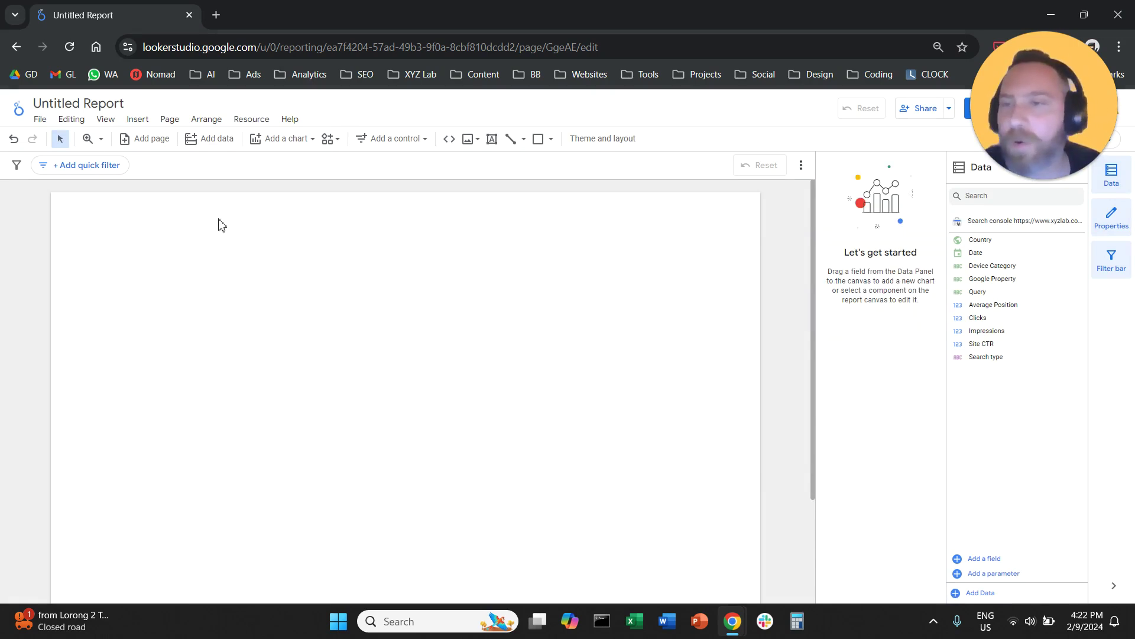
{"action": "left_click", "coordinate": [144, 127]}
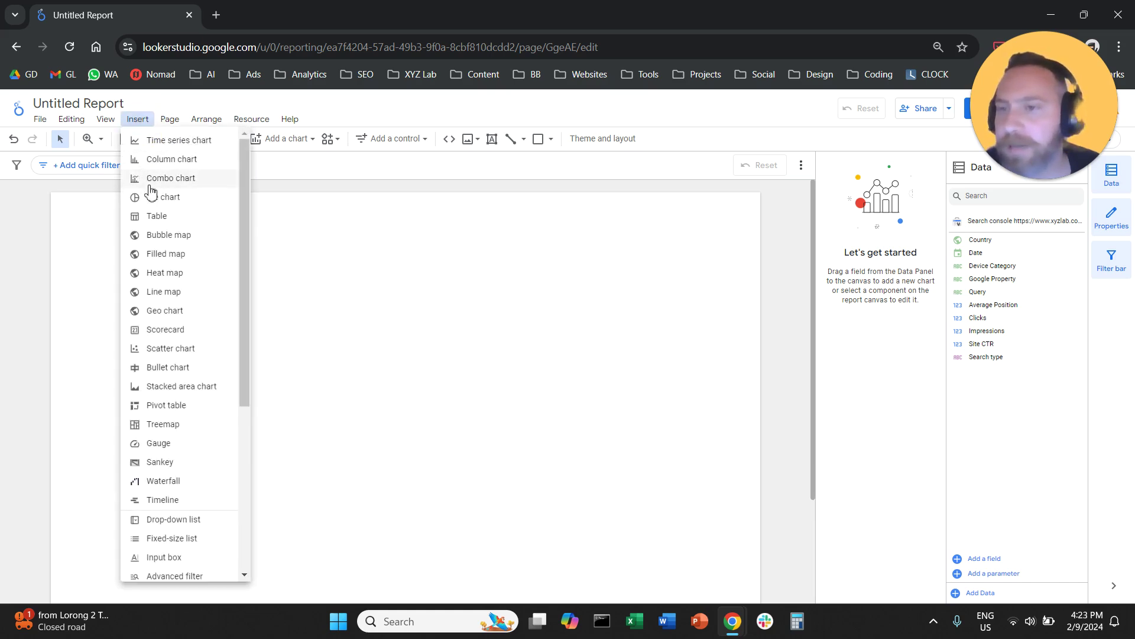
{"action": "left_click", "coordinate": [177, 330]}
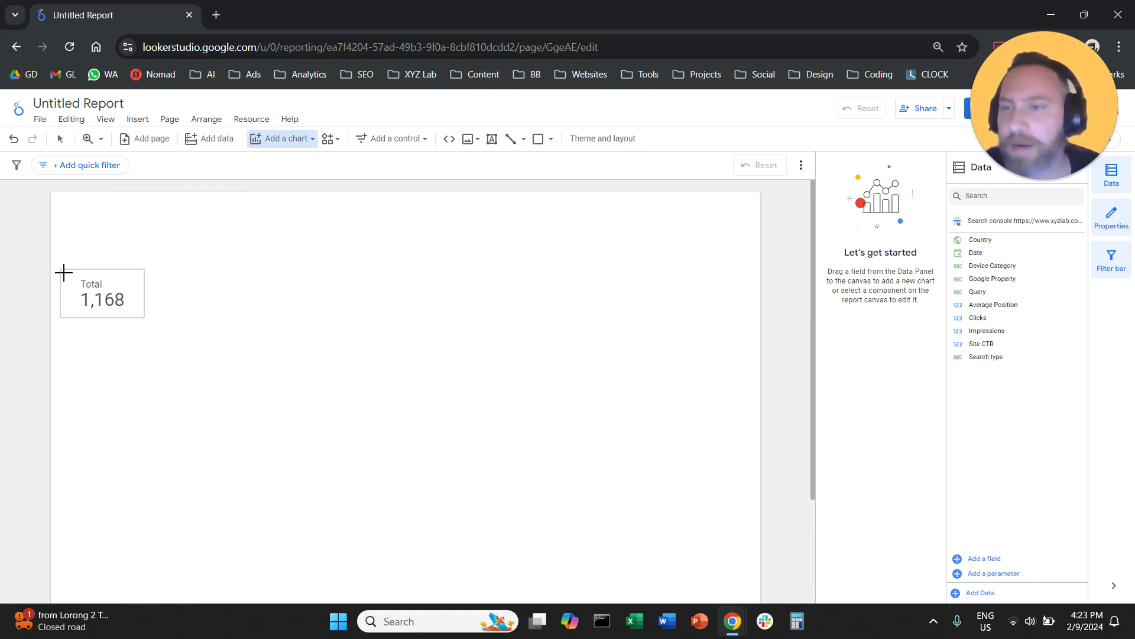
{"action": "mouse_move", "coordinate": [84, 267]}
{"action": "left_mouse_down"}
{"action": "mouse_move", "coordinate": [170, 287]}
{"action": "mouse_move", "coordinate": [172, 323]}
{"action": "left_mouse_up"}
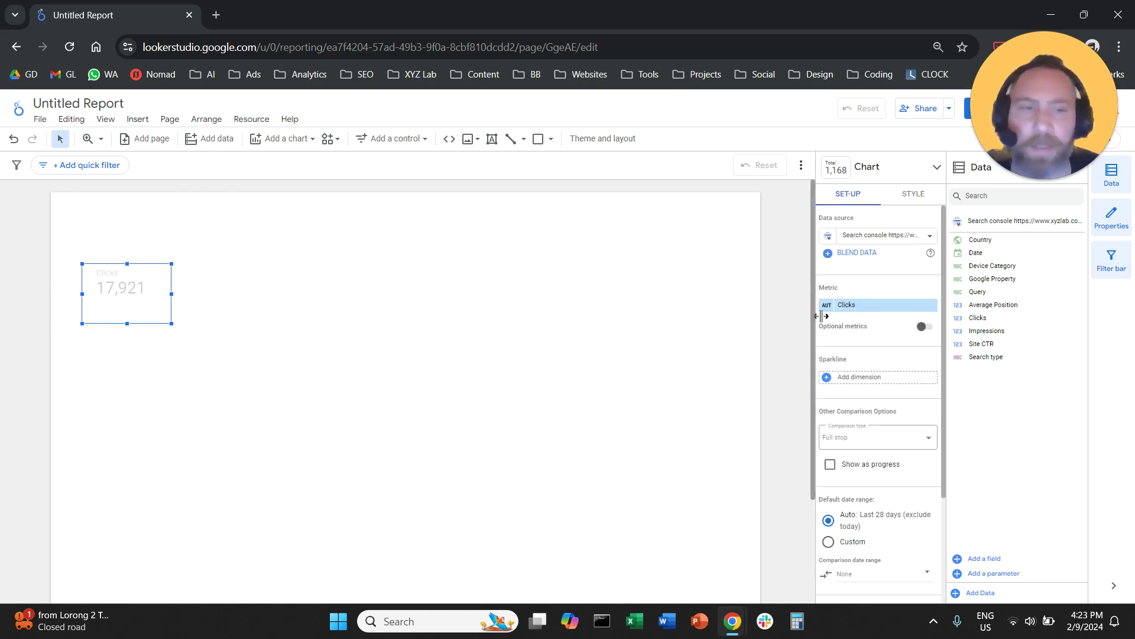
{"action": "left_click", "coordinate": [873, 306]}
{"action": "type", "text": "impress"}
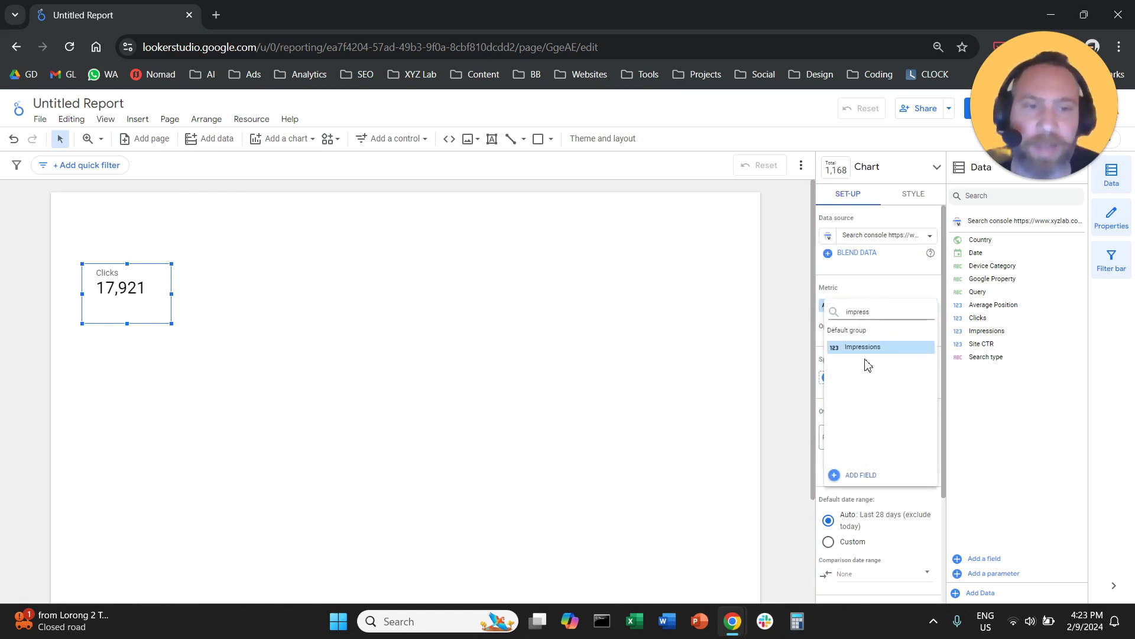
{"action": "left_click", "coordinate": [865, 350]}
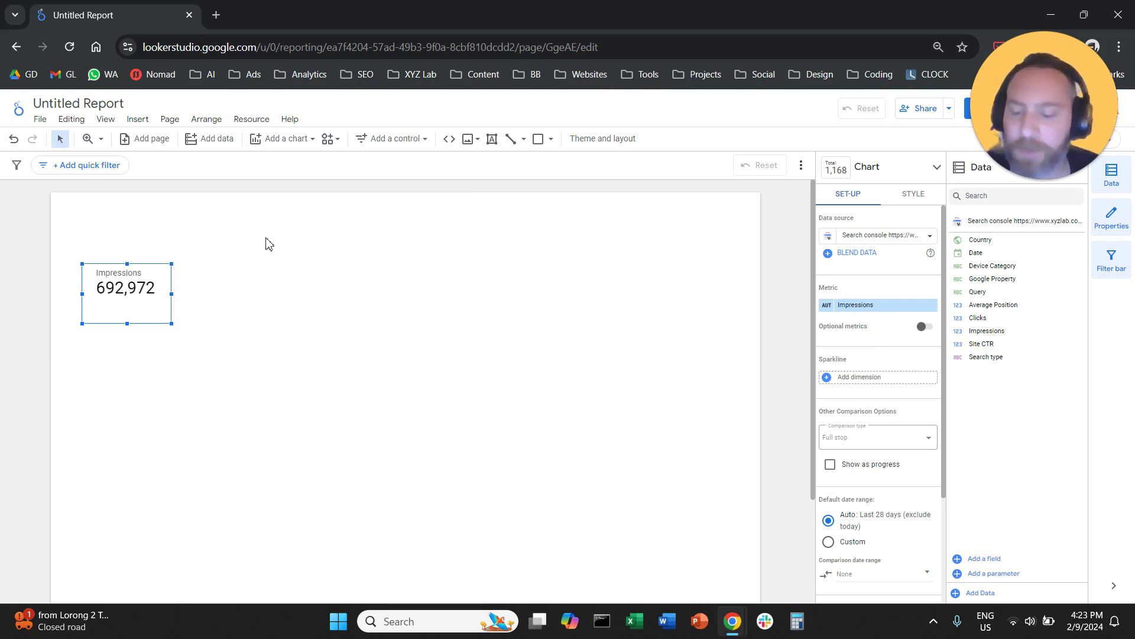
Place a copy of the Impressions scorecard directly to its right and set the copy's metric to Clicks.
{"action": "left_click_drag", "start_coordinate": [134, 312], "coordinate": [235, 309]}
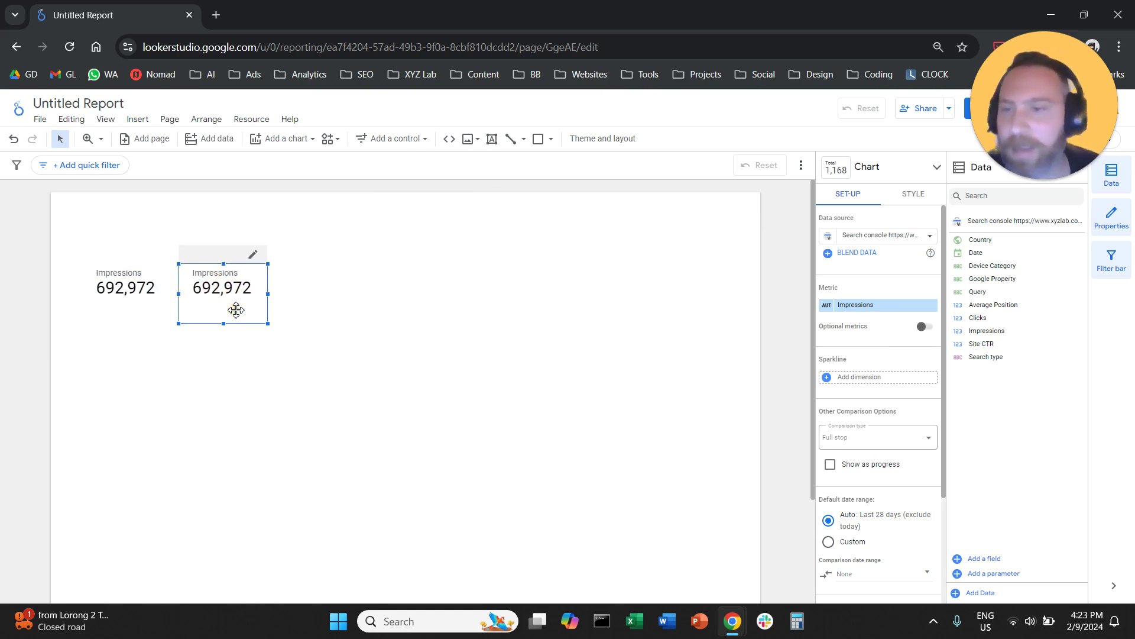
{"action": "left_click", "coordinate": [871, 306]}
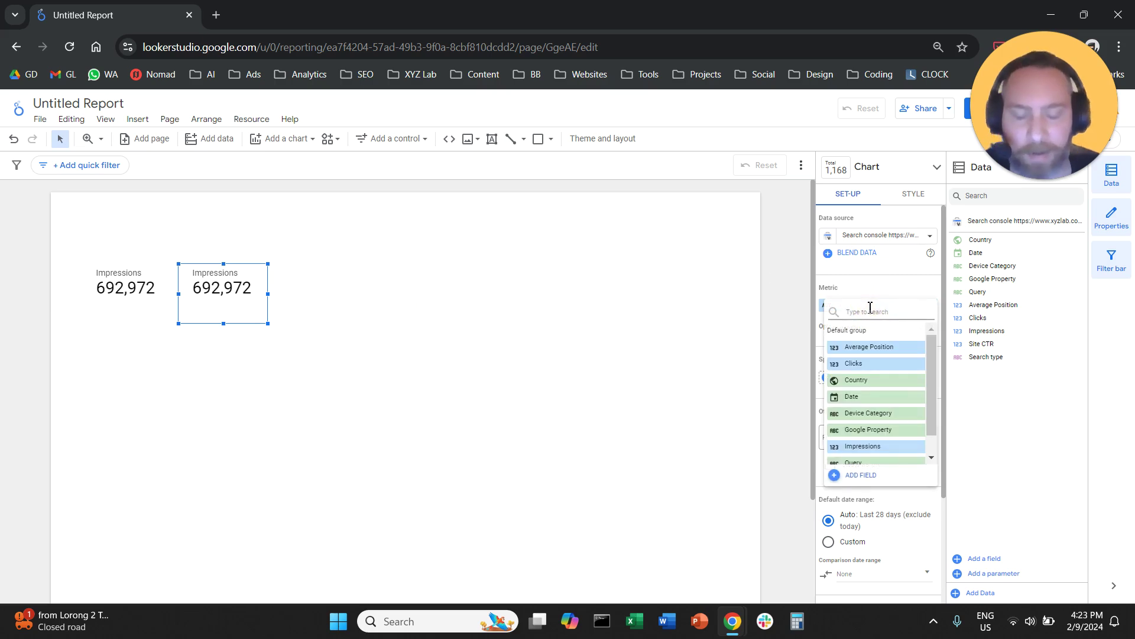
{"action": "type", "text": "clic"}
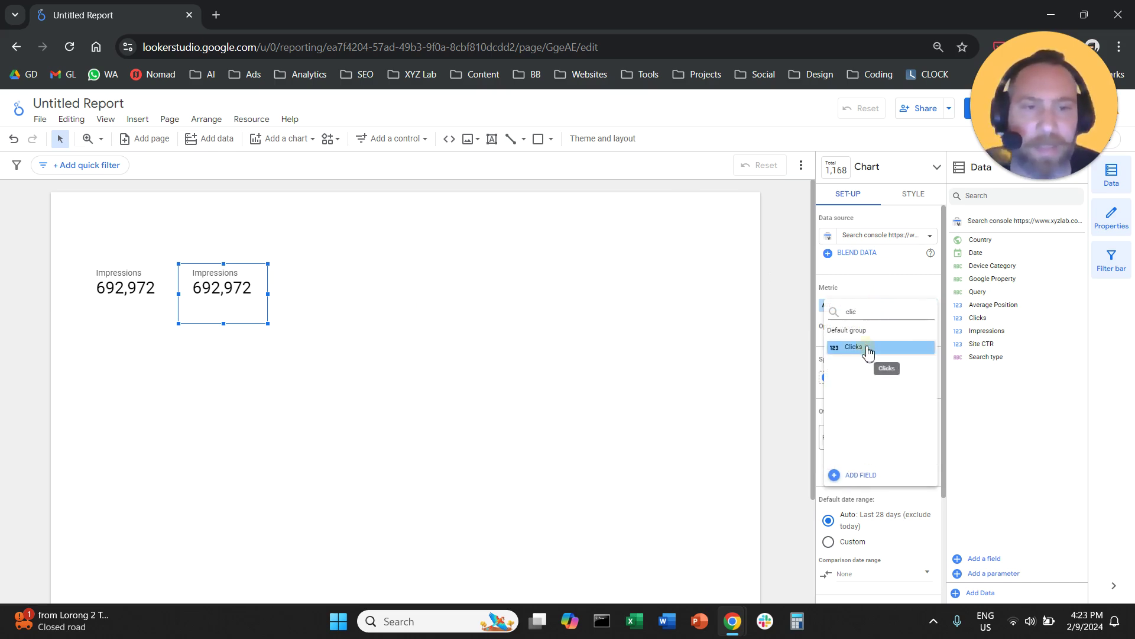
{"action": "left_click", "coordinate": [865, 347]}
Copy the Clicks scorecard and place two duplicates to its right, making a row of four scorecards.
{"action": "right_click", "coordinate": [231, 299]}
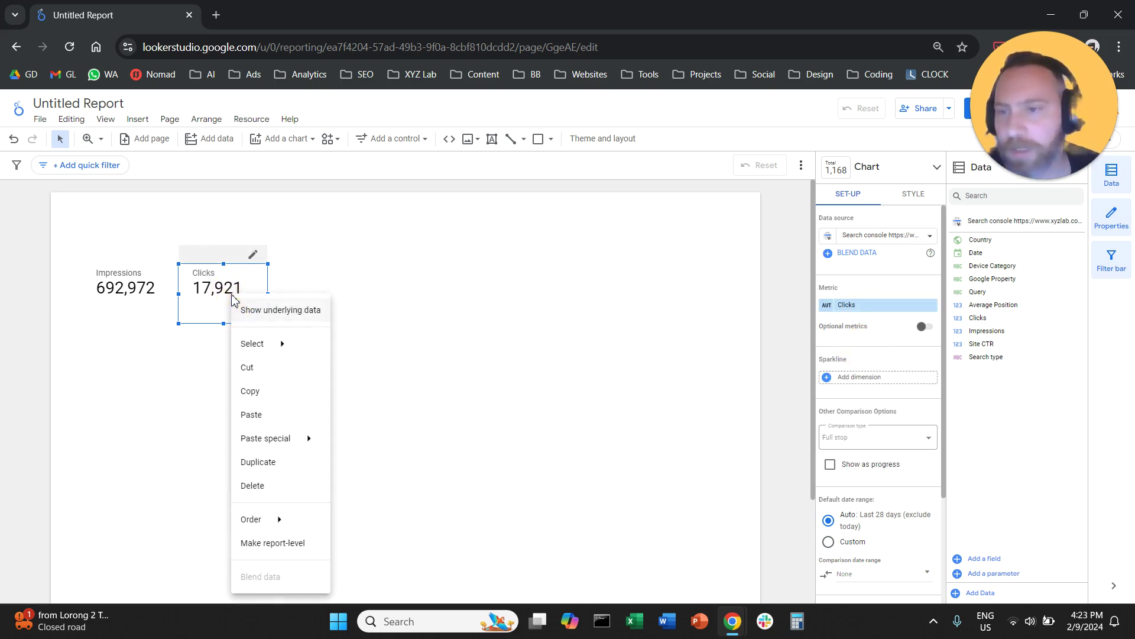
{"action": "left_click", "coordinate": [271, 392]}
{"action": "right_click", "coordinate": [325, 299]}
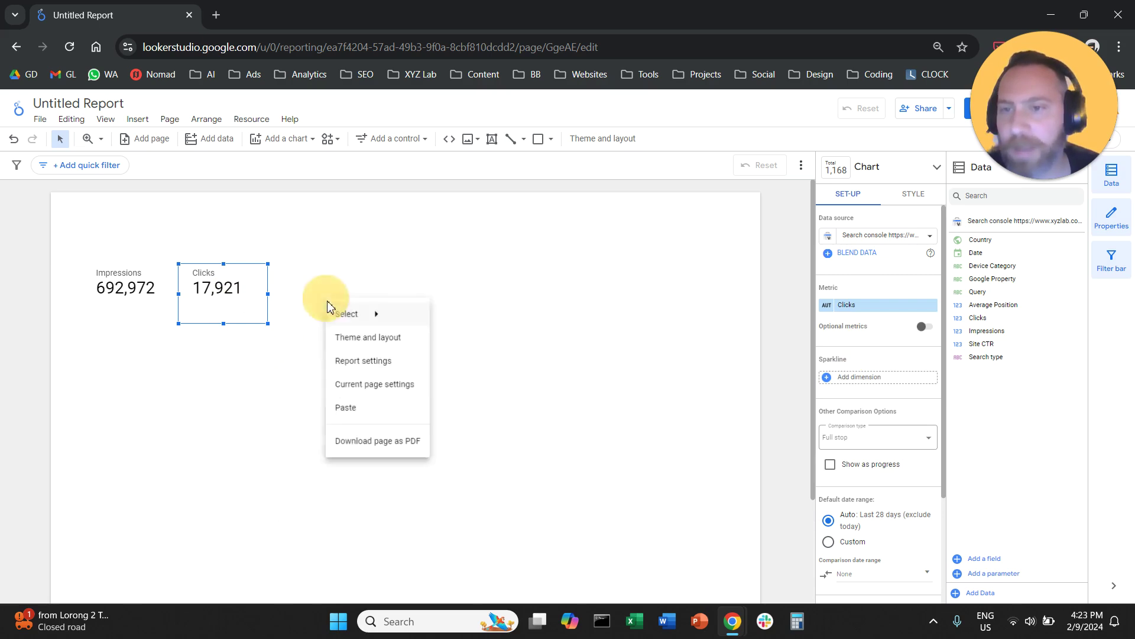
{"action": "left_click", "coordinate": [375, 408]}
{"action": "left_click_drag", "start_coordinate": [220, 289], "coordinate": [406, 294]}
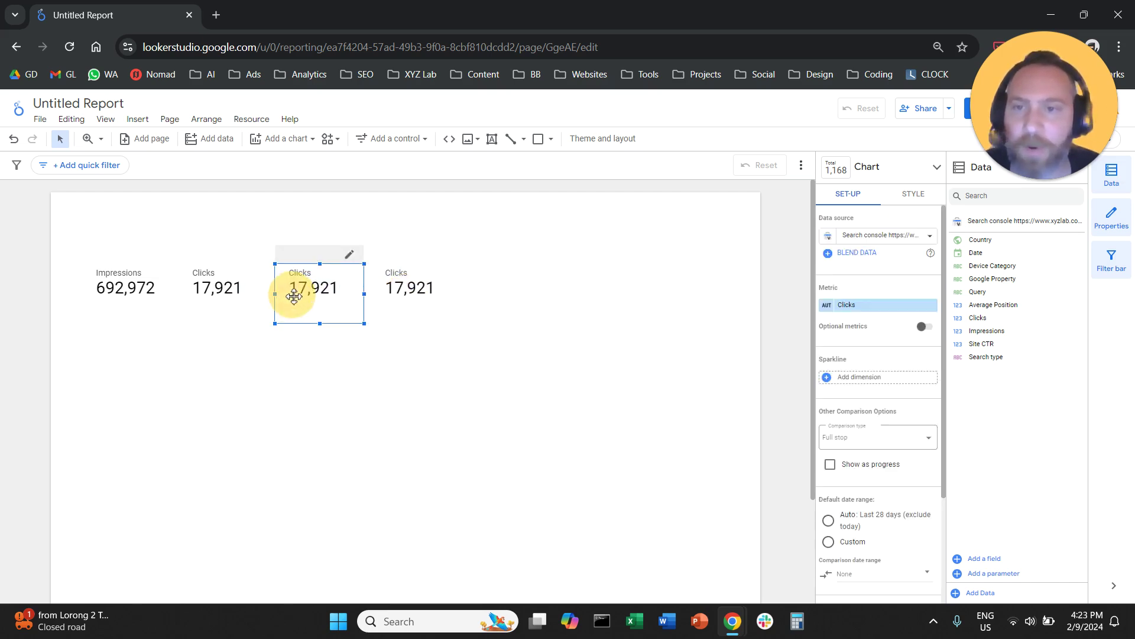
Set the metric of the third scorecard in the row to Site CTR.
{"action": "left_click", "coordinate": [141, 283]}
{"action": "left_click", "coordinate": [239, 289]}
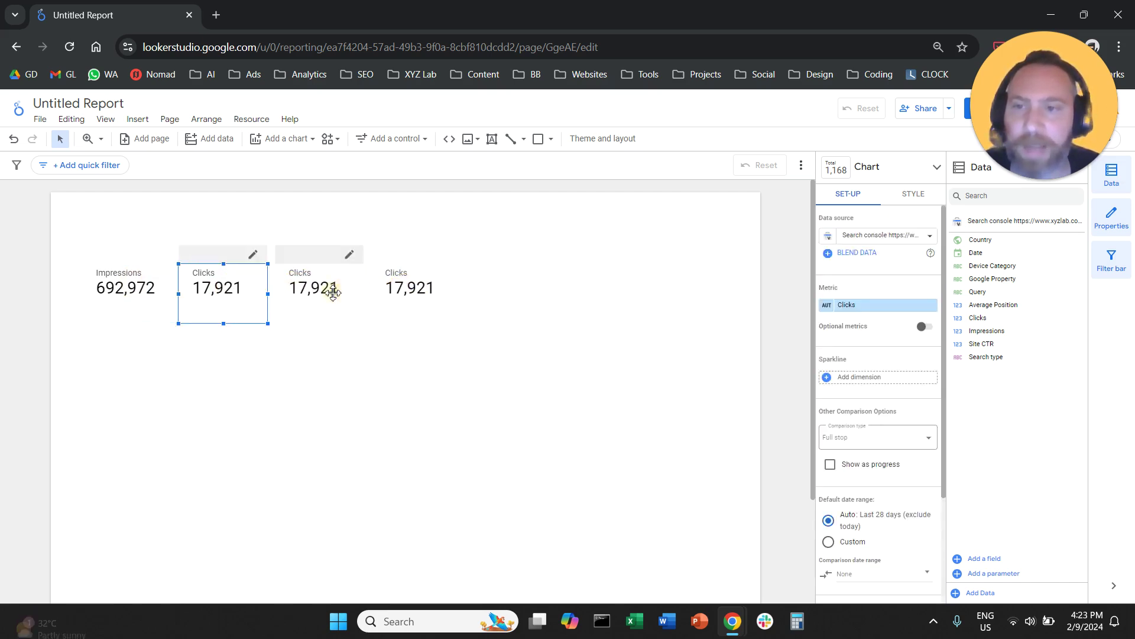
{"action": "left_click", "coordinate": [316, 290]}
{"action": "left_click", "coordinate": [846, 306]}
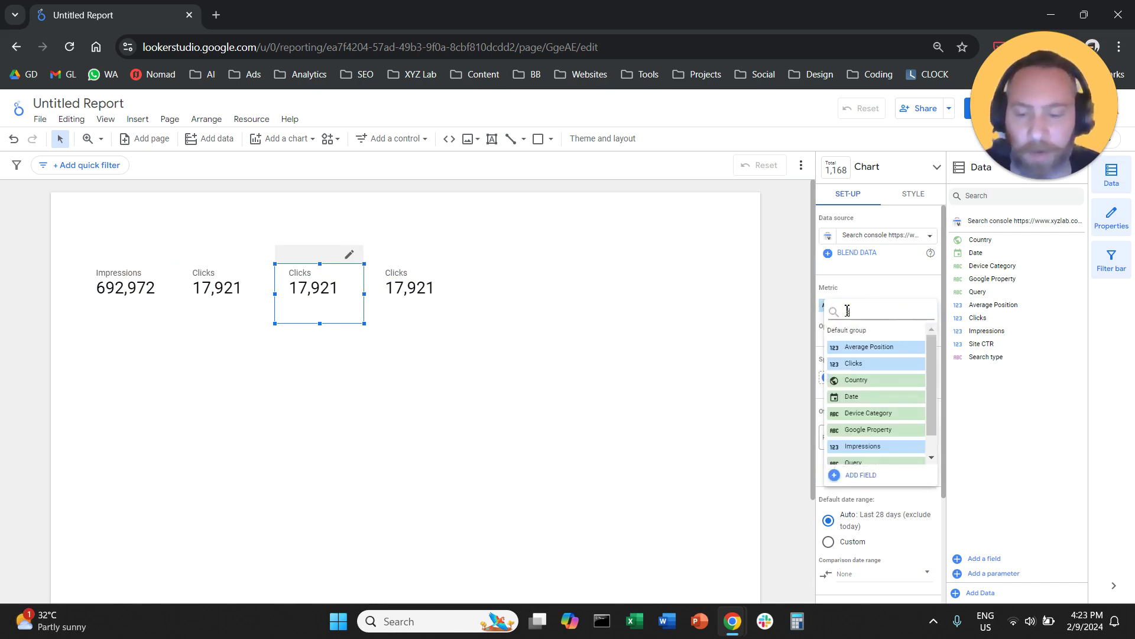
{"action": "type", "text": "site"}
{"action": "left_click", "coordinate": [854, 344]}
Set the metric of the fourth scorecard in the row to Average Position.
{"action": "left_click", "coordinate": [457, 283]}
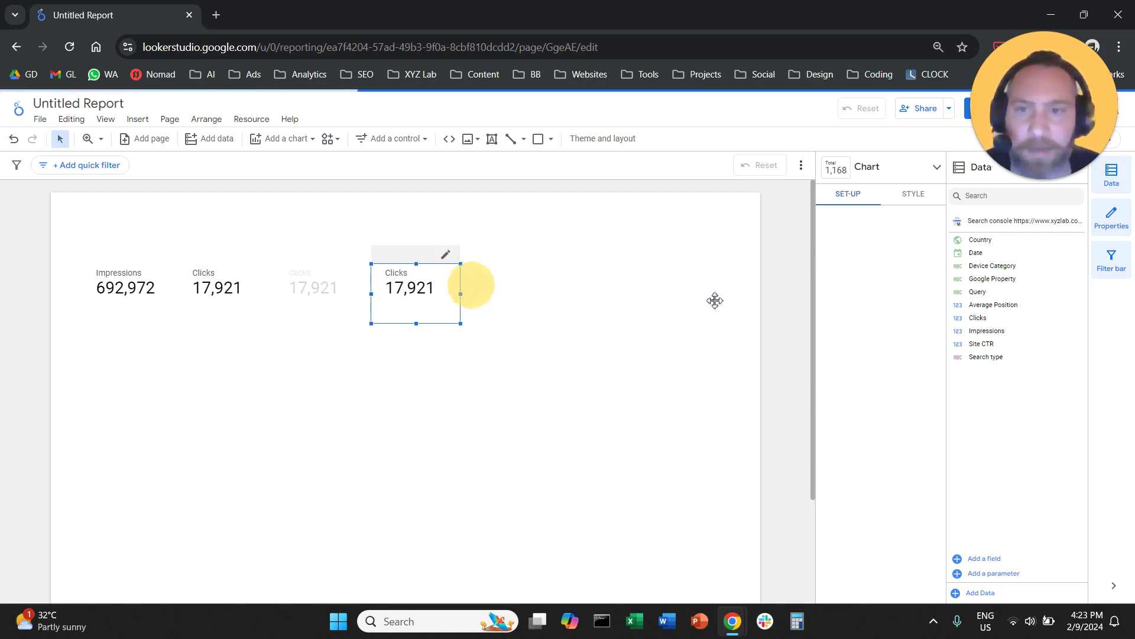
{"action": "left_click", "coordinate": [864, 307]}
{"action": "type", "text": "av"}
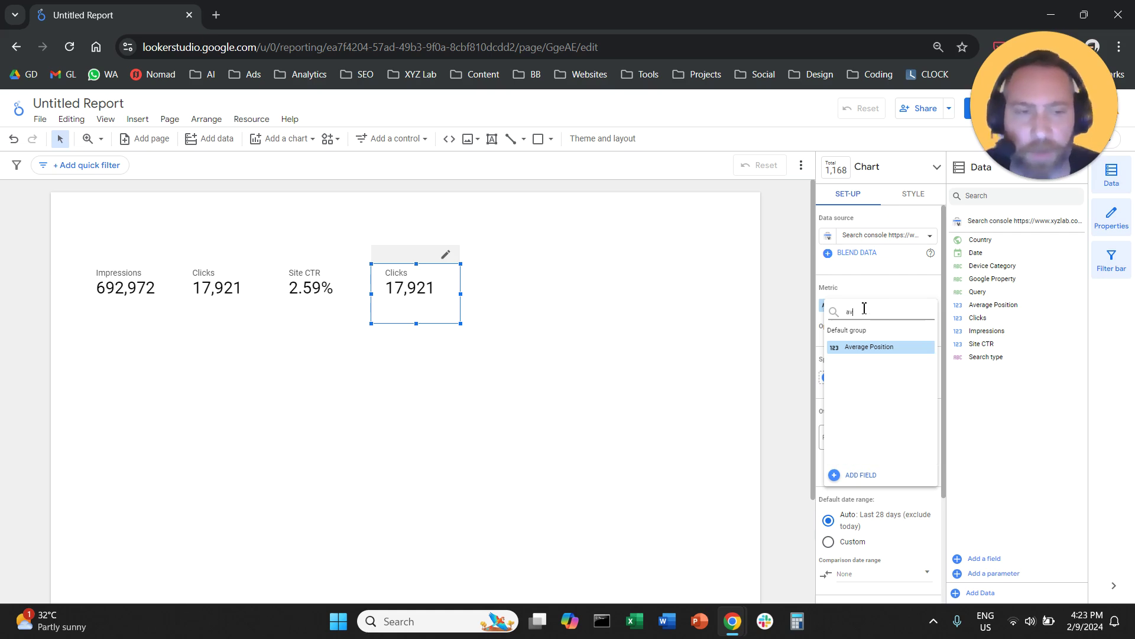
{"action": "left_click", "coordinate": [864, 347]}
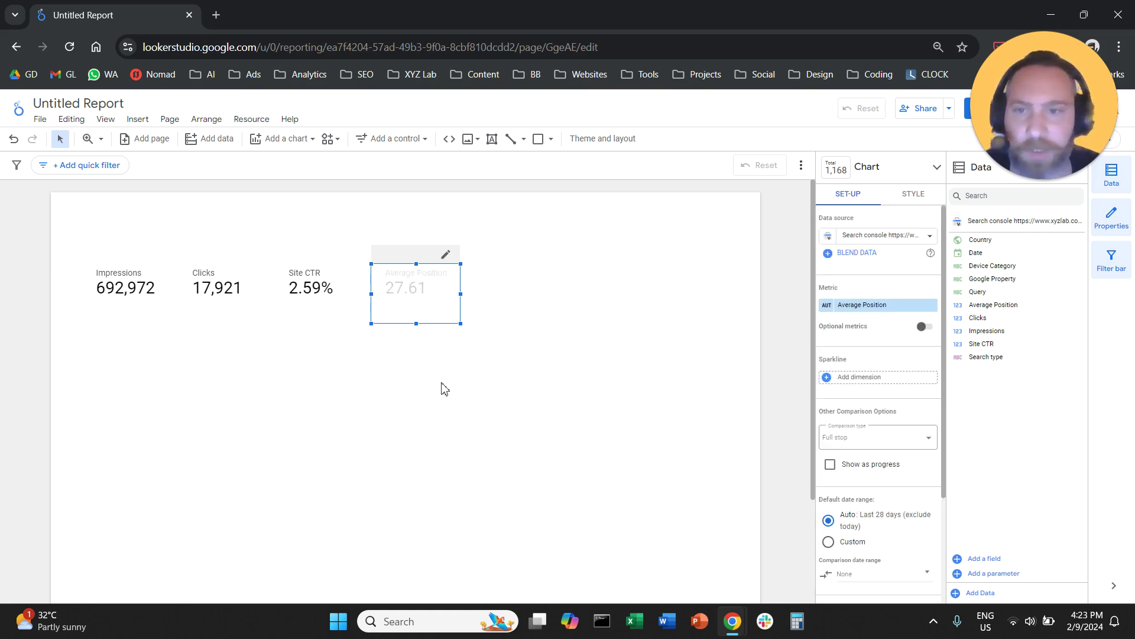
Narrow all four scorecards together and set their label font size to 24px.
{"action": "left_click_drag", "start_coordinate": [462, 380], "coordinate": [128, 295]}
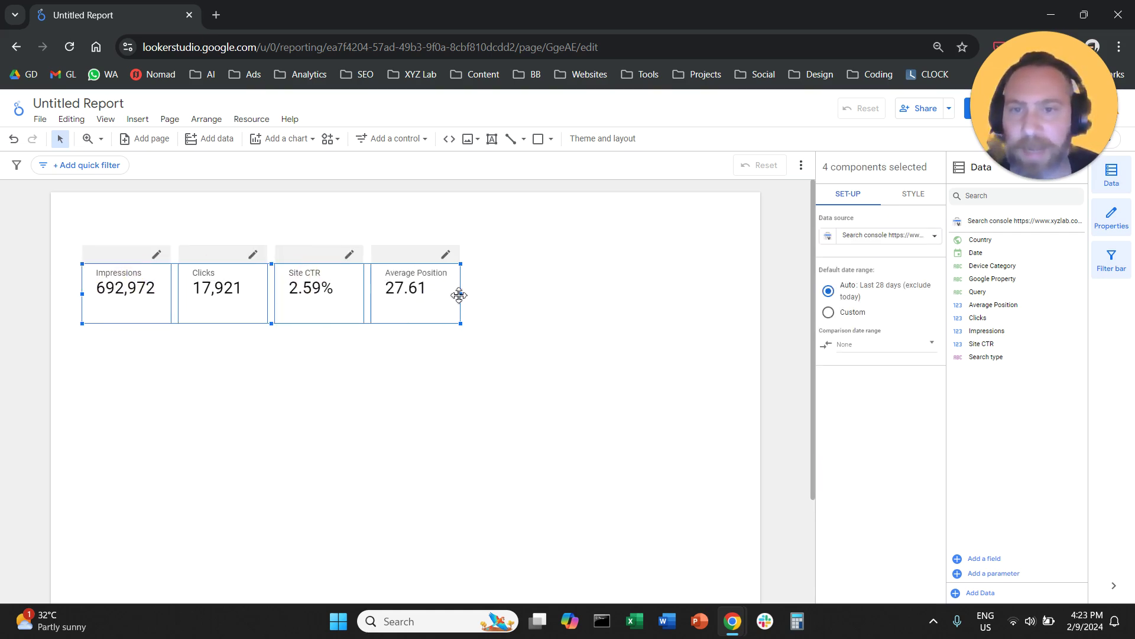
{"action": "left_click_drag", "start_coordinate": [460, 295], "coordinate": [401, 299]}
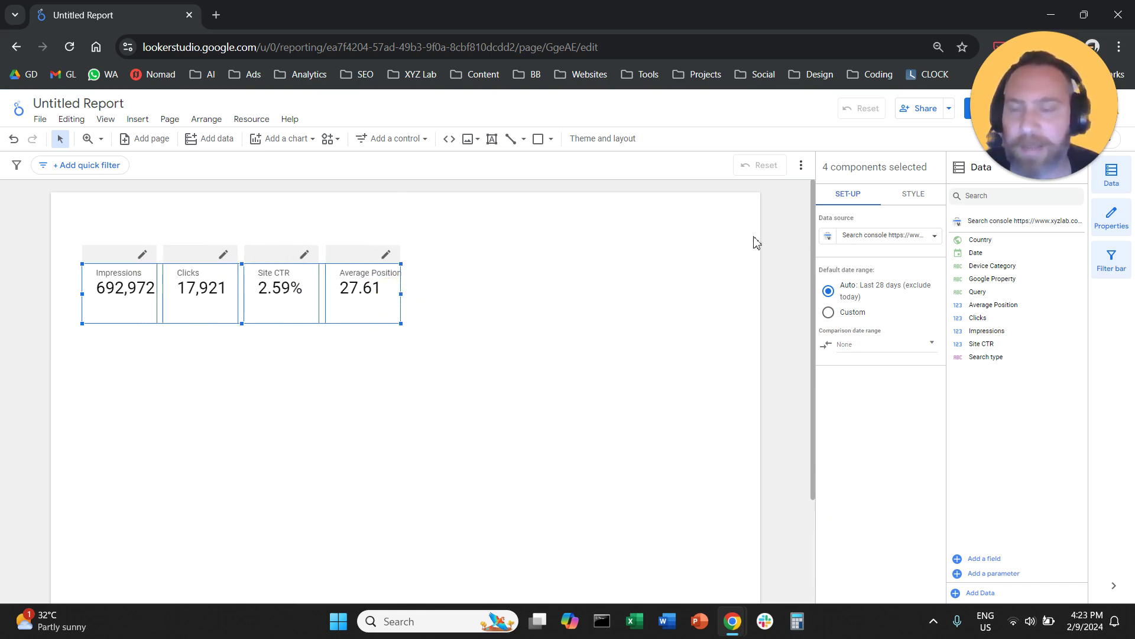
{"action": "left_click", "coordinate": [914, 194]}
{"action": "left_click", "coordinate": [890, 244]}
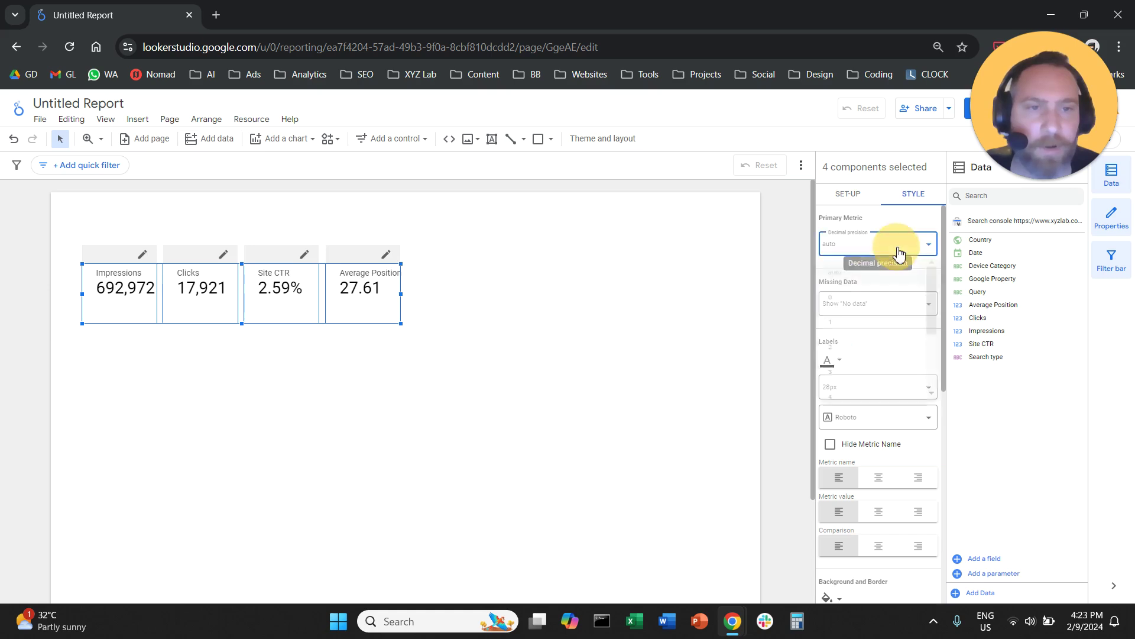
{"action": "left_click", "coordinate": [878, 245]}
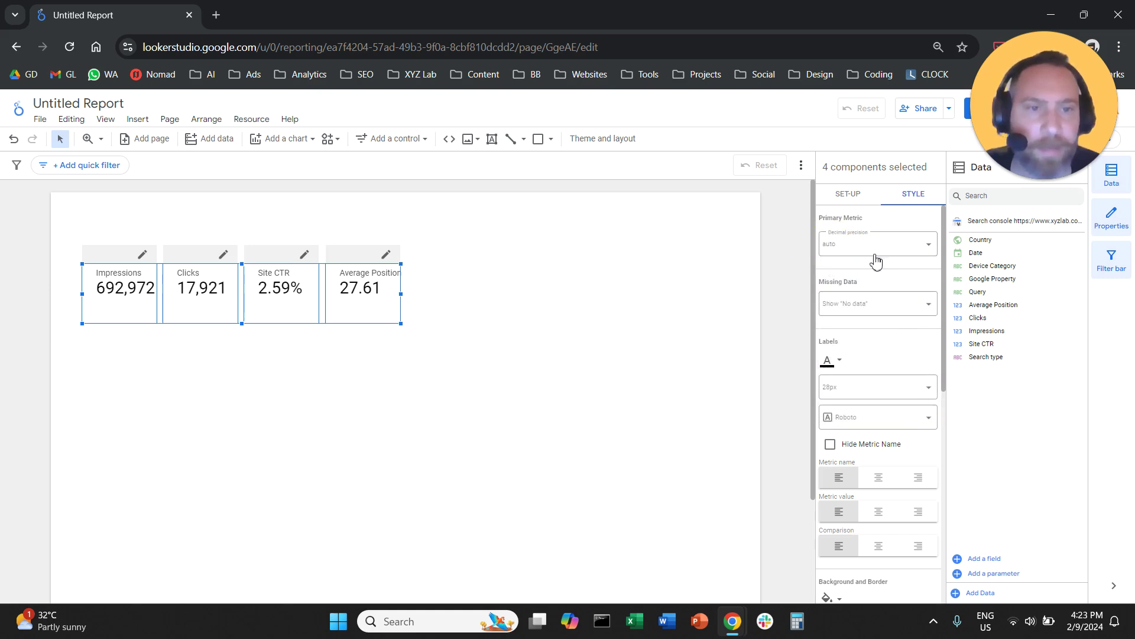
{"action": "left_click", "coordinate": [875, 387]}
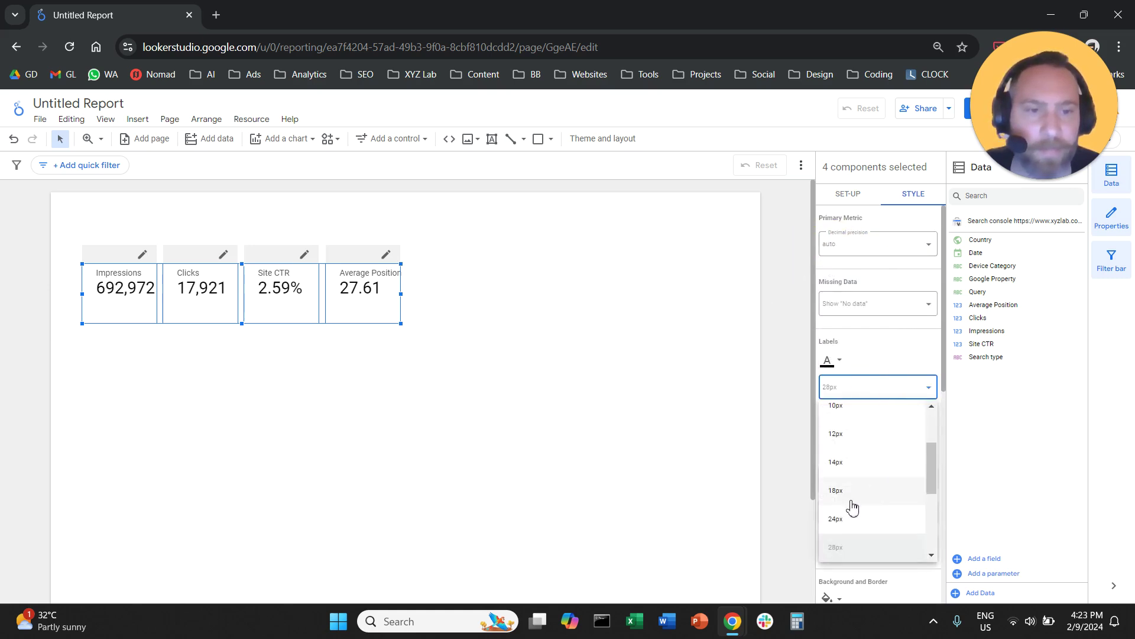
{"action": "left_click", "coordinate": [858, 520]}
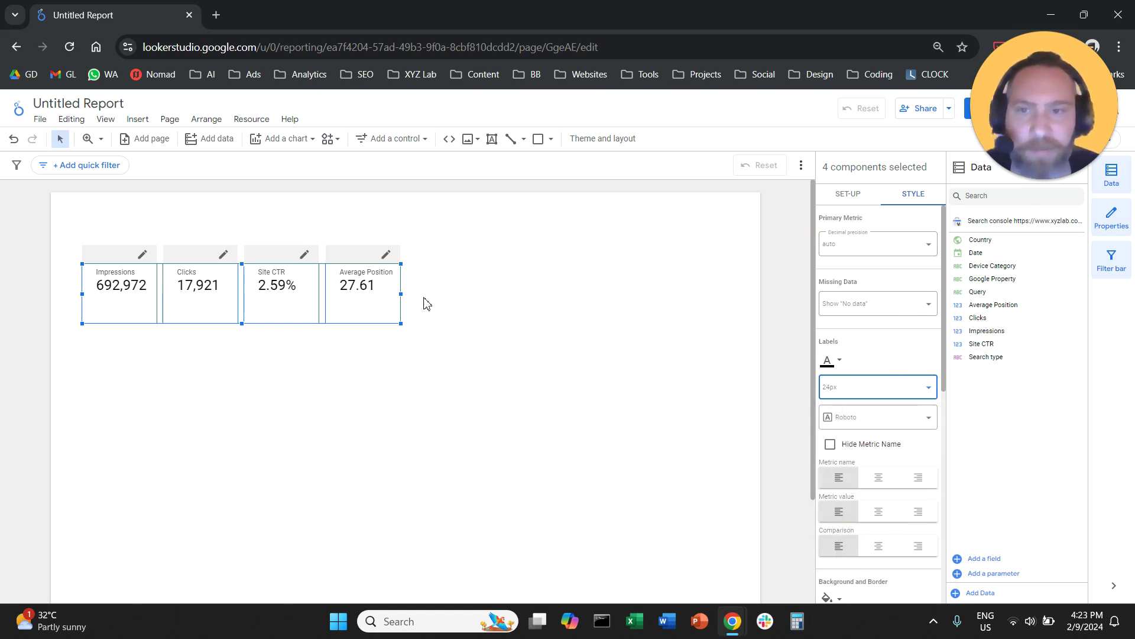
Tighten and reposition the row of four scorecards, and place a duplicate set beside it on the right half of the page.
{"action": "left_click_drag", "start_coordinate": [404, 295], "coordinate": [321, 285]}
{"action": "left_click_drag", "start_coordinate": [393, 374], "coordinate": [92, 290]}
{"action": "left_click_drag", "start_coordinate": [256, 291], "coordinate": [599, 293]}
{"action": "left_click", "coordinate": [465, 460]}
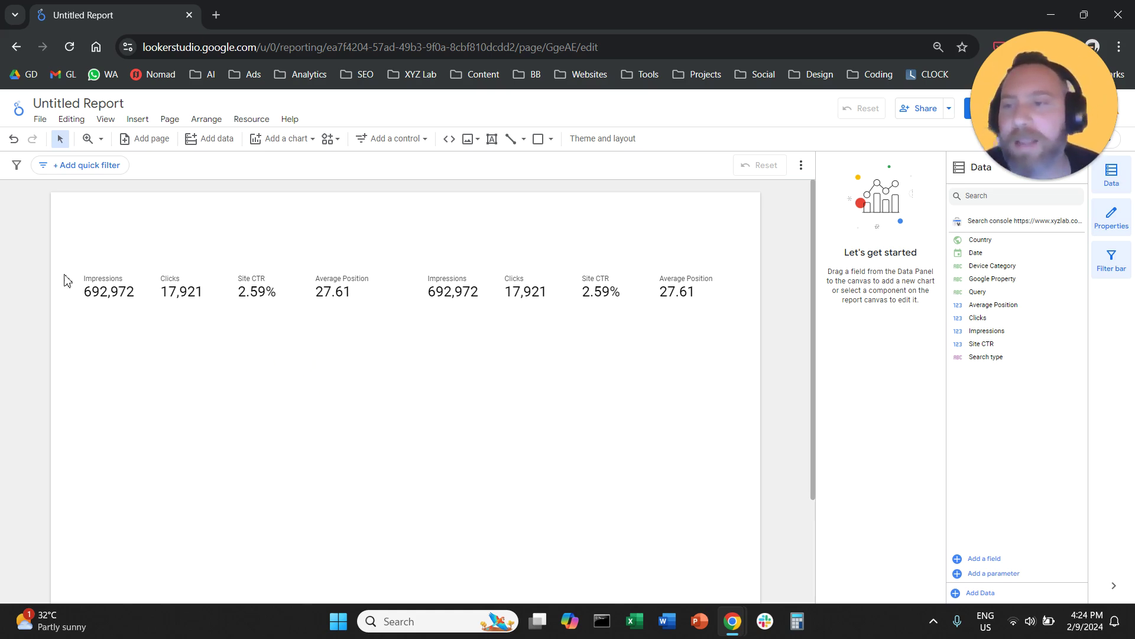
{"action": "left_click_drag", "start_coordinate": [51, 251], "coordinate": [362, 343]}
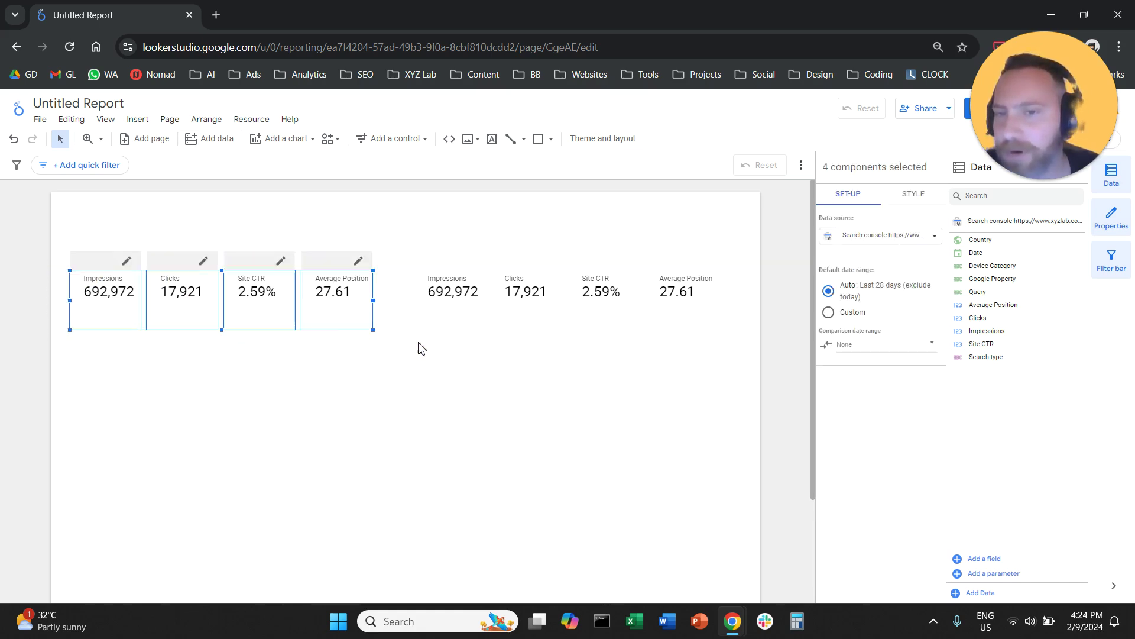
{"action": "left_click_drag", "start_coordinate": [719, 333], "coordinate": [430, 270]}
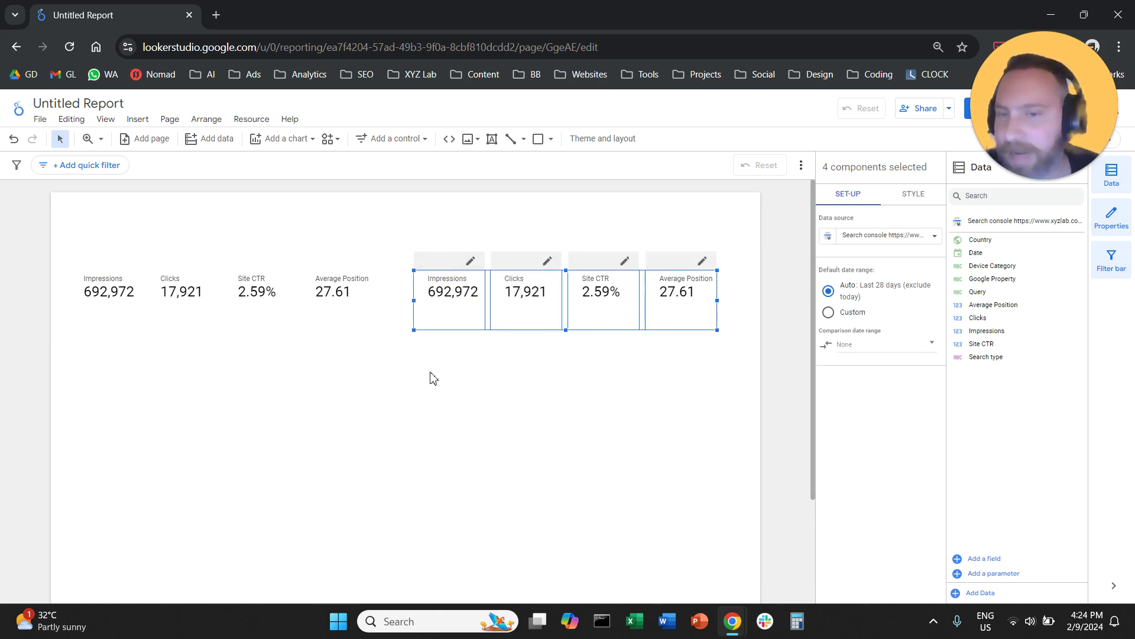
{"action": "left_click", "coordinate": [427, 381]}
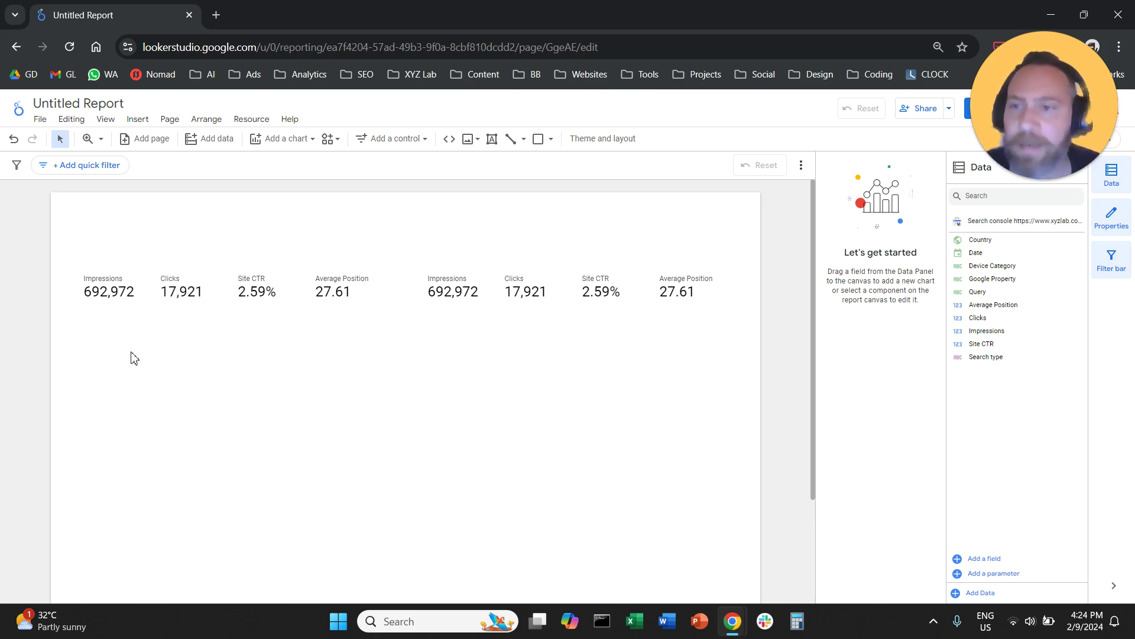
Start a new filter on the Impressions scorecard in the left set and name it Brand Queries.
{"action": "left_click", "coordinate": [113, 293]}
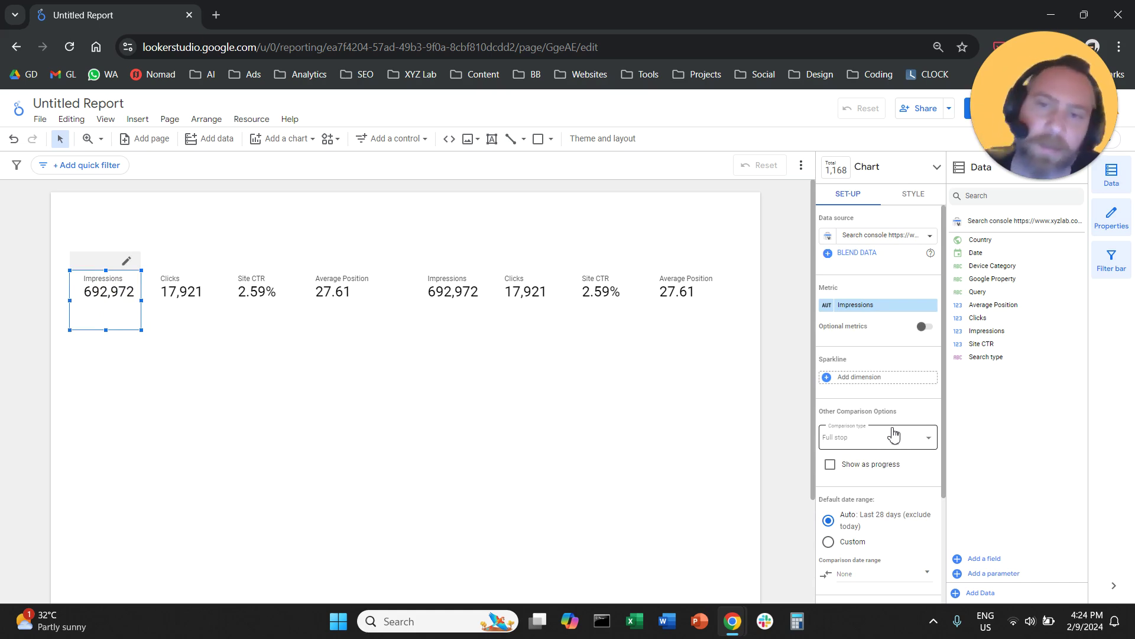
{"action": "scroll", "coordinate": [881, 434], "scroll_direction": "down", "scroll_amount": 3}
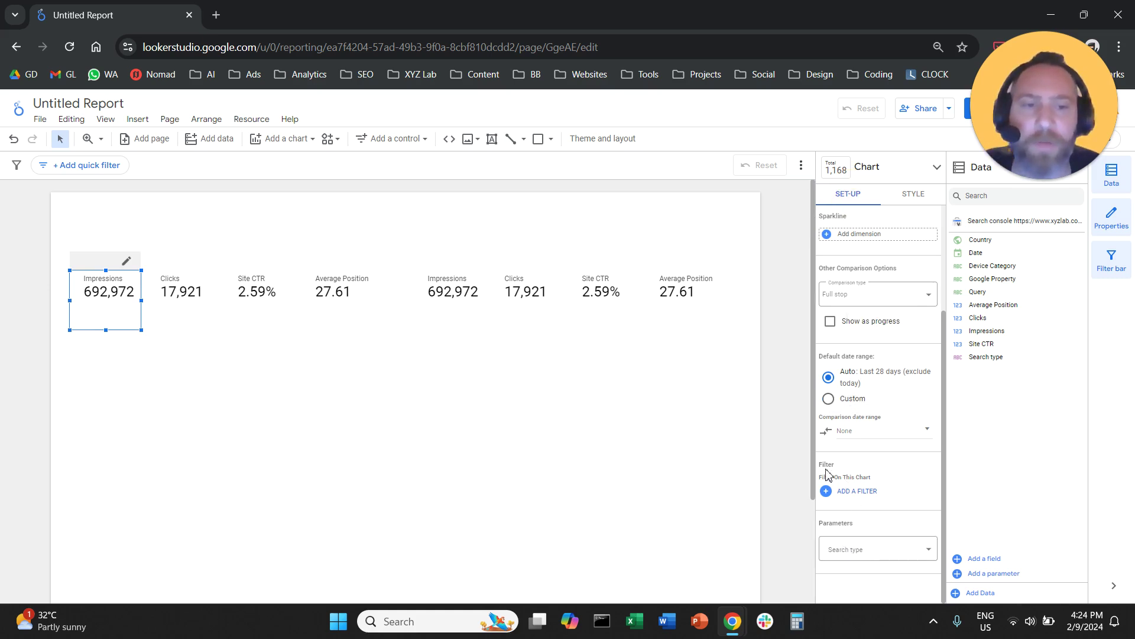
{"action": "left_click", "coordinate": [858, 490]}
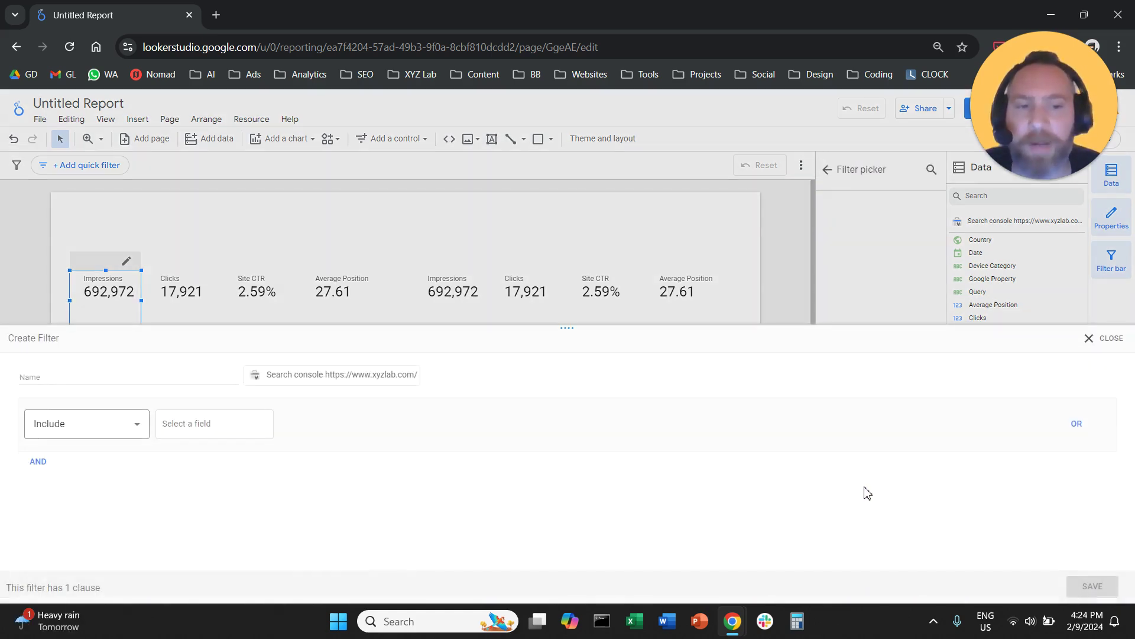
{"action": "left_click", "coordinate": [209, 376]}
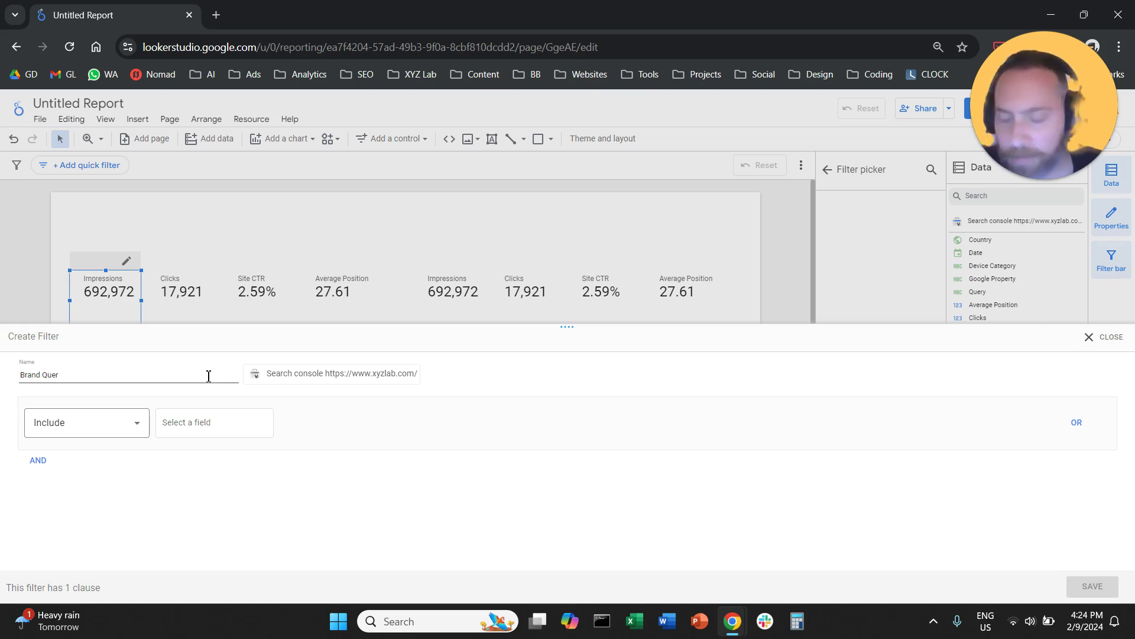
{"action": "type", "text": "Brand Queries"}
Define the Brand Queries filter to include Query containing "xyz" and save it.
{"action": "left_click", "coordinate": [218, 421]}
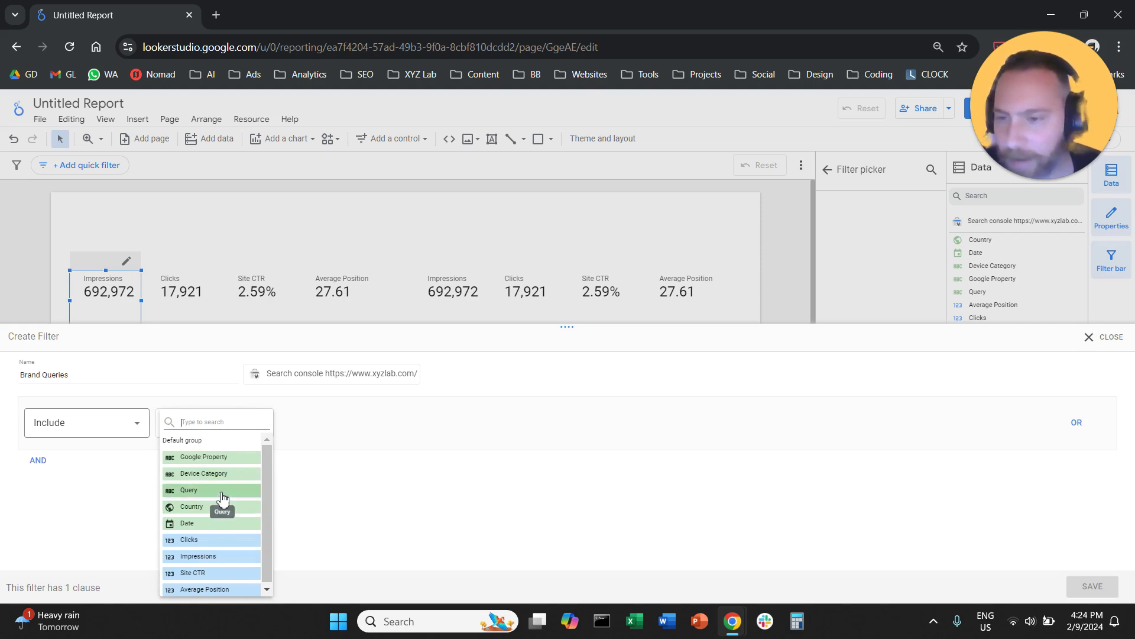
{"action": "left_click", "coordinate": [218, 490]}
{"action": "left_click", "coordinate": [359, 429]}
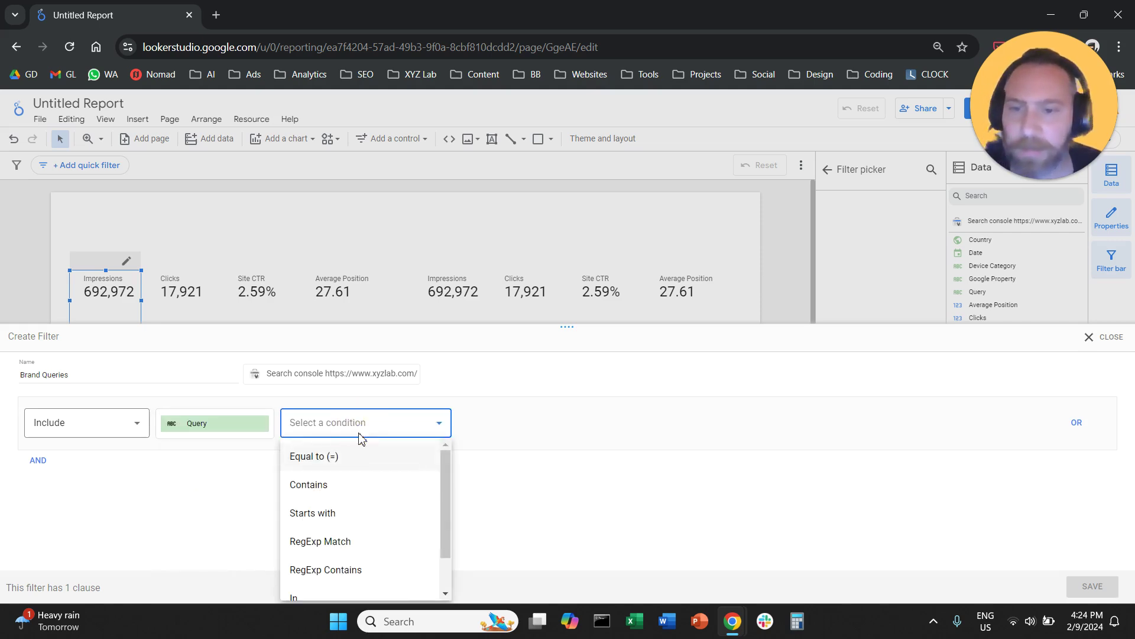
{"action": "left_click", "coordinate": [352, 485]}
{"action": "left_click", "coordinate": [533, 419]}
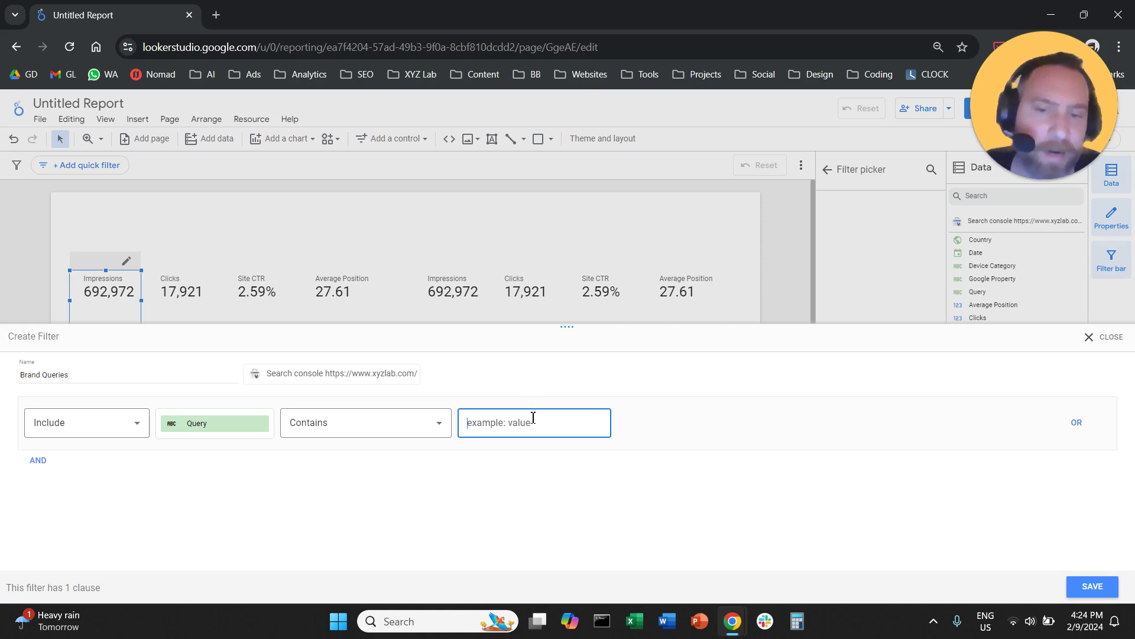
{"action": "type", "text": "xyz"}
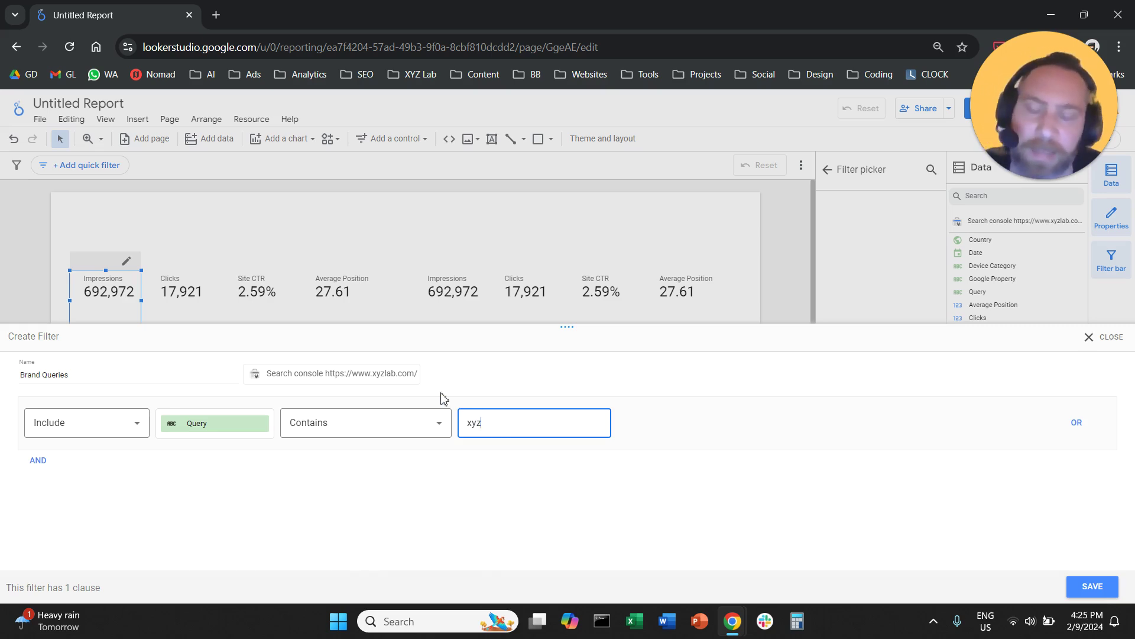
{"action": "left_click", "coordinate": [1087, 604]}
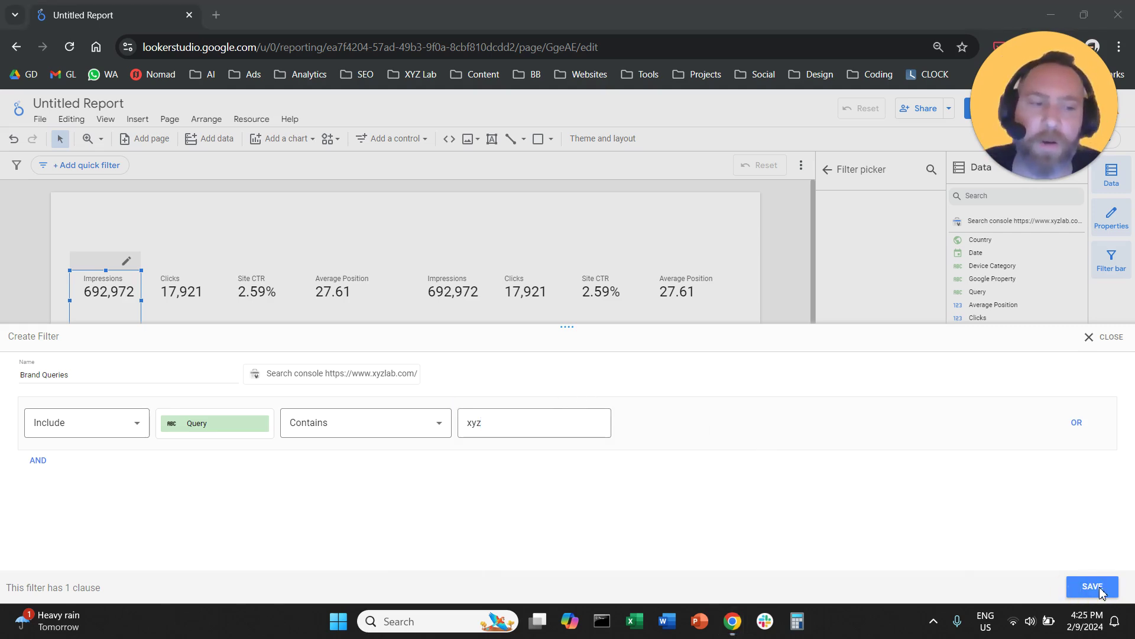
{"action": "left_click", "coordinate": [1082, 586]}
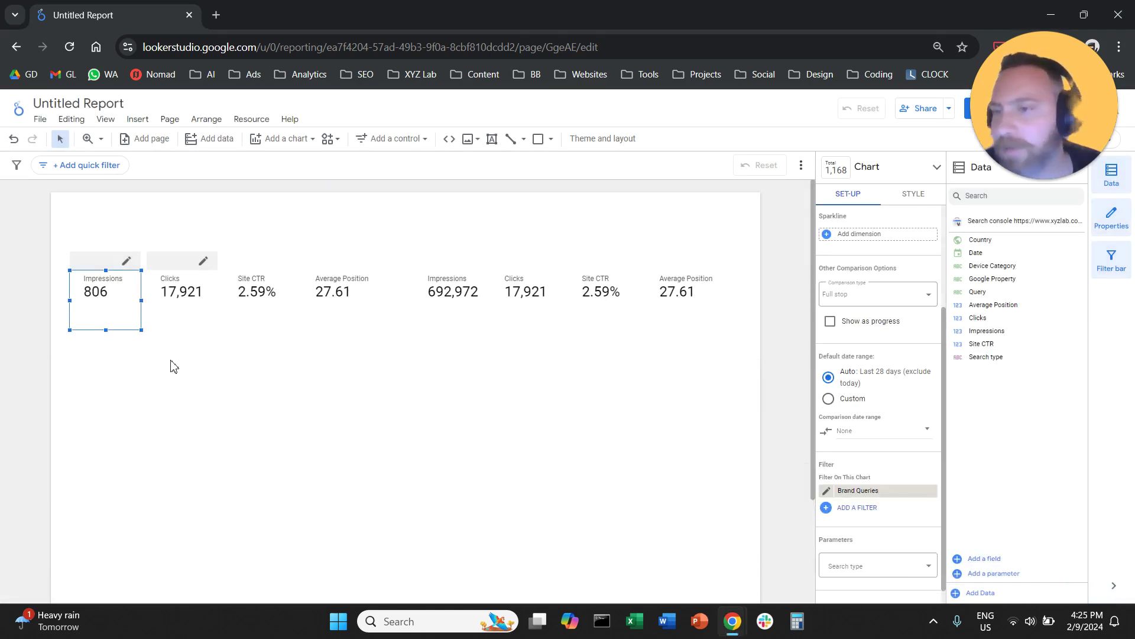
{"action": "left_click", "coordinate": [180, 294]}
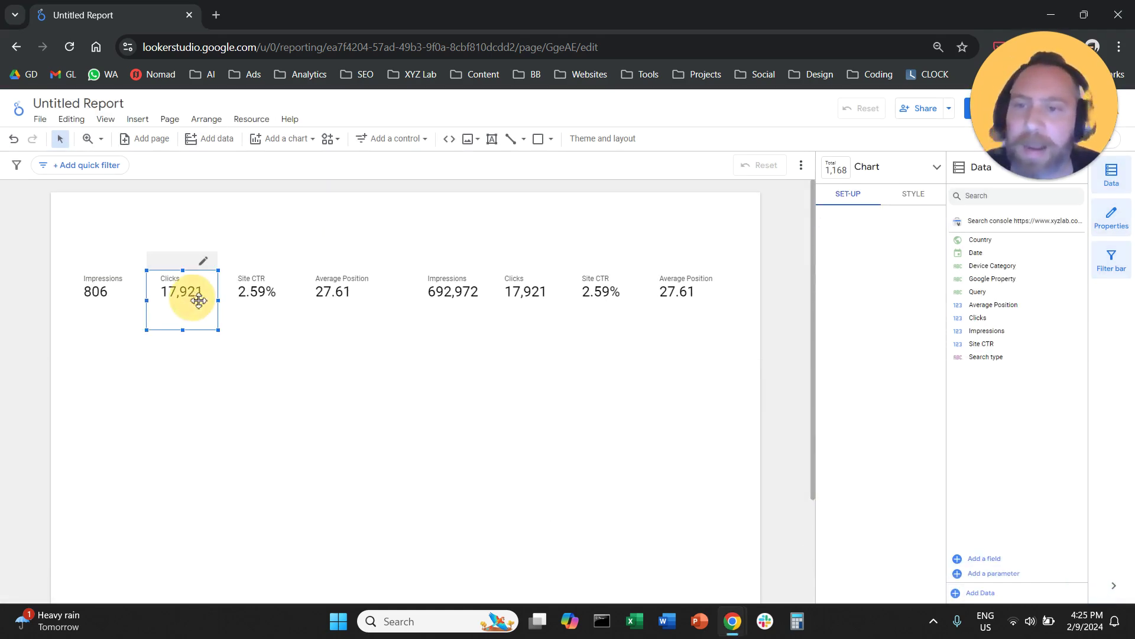
{"action": "left_click", "coordinate": [331, 293], "text": "shift"}
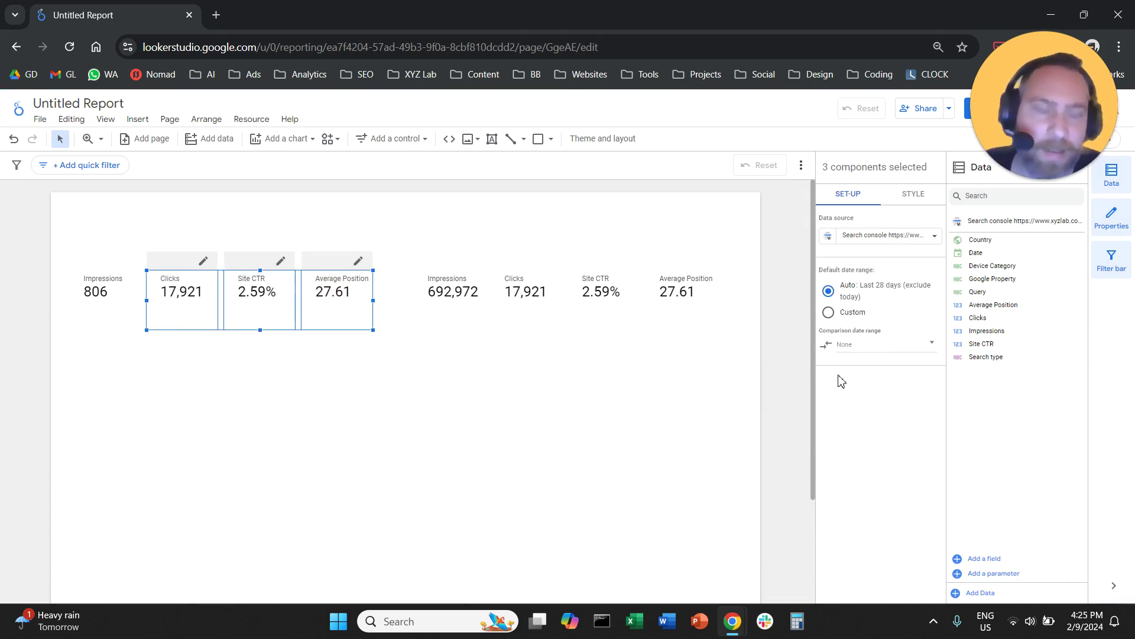
{"action": "left_click", "coordinate": [256, 324]}
Apply the existing Brand Queries filter to the Clicks scorecard in the left set.
{"action": "left_click", "coordinate": [183, 290]}
{"action": "scroll", "coordinate": [859, 402], "scroll_direction": "down", "scroll_amount": 5}
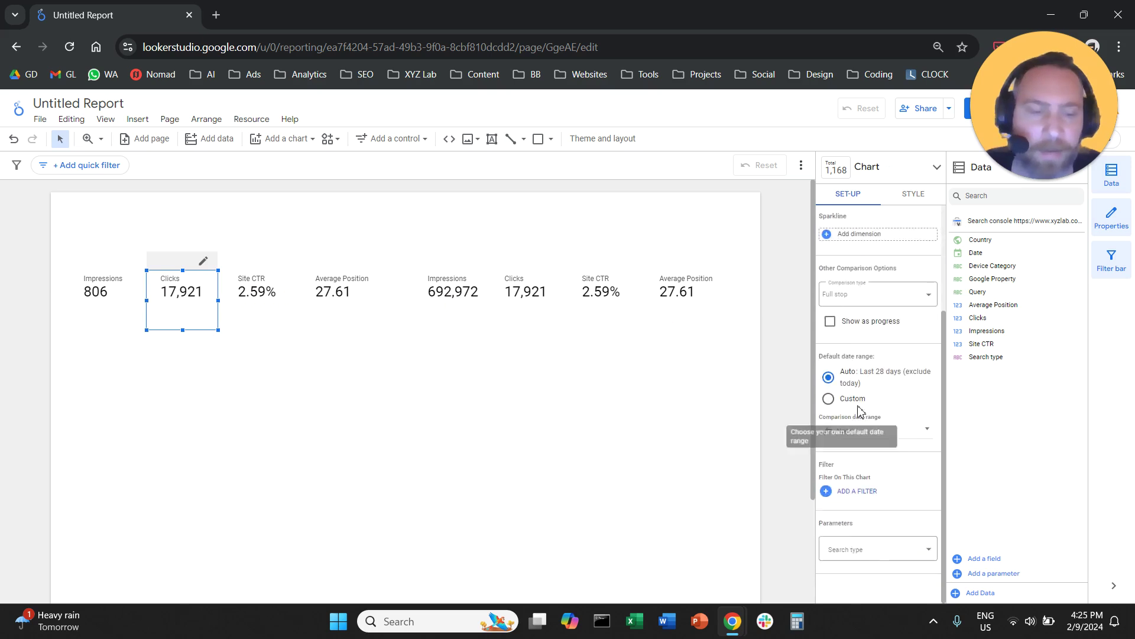
{"action": "left_click", "coordinate": [857, 492]}
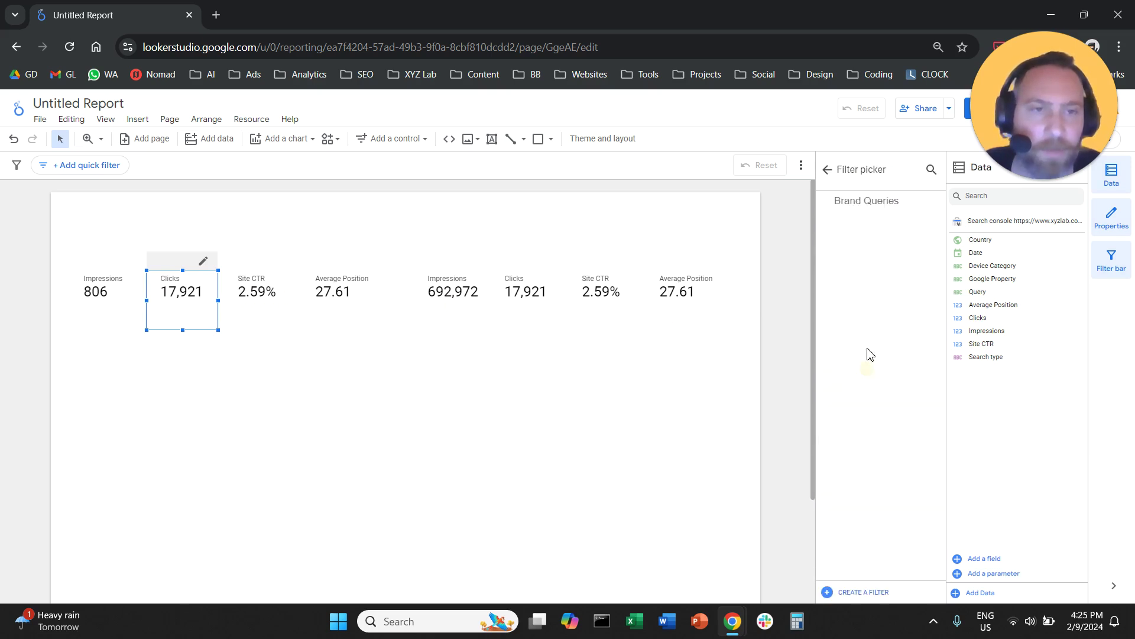
{"action": "left_click", "coordinate": [867, 200]}
Apply the existing Brand Queries filter to the Site CTR scorecard in the left set.
{"action": "left_click", "coordinate": [290, 278]}
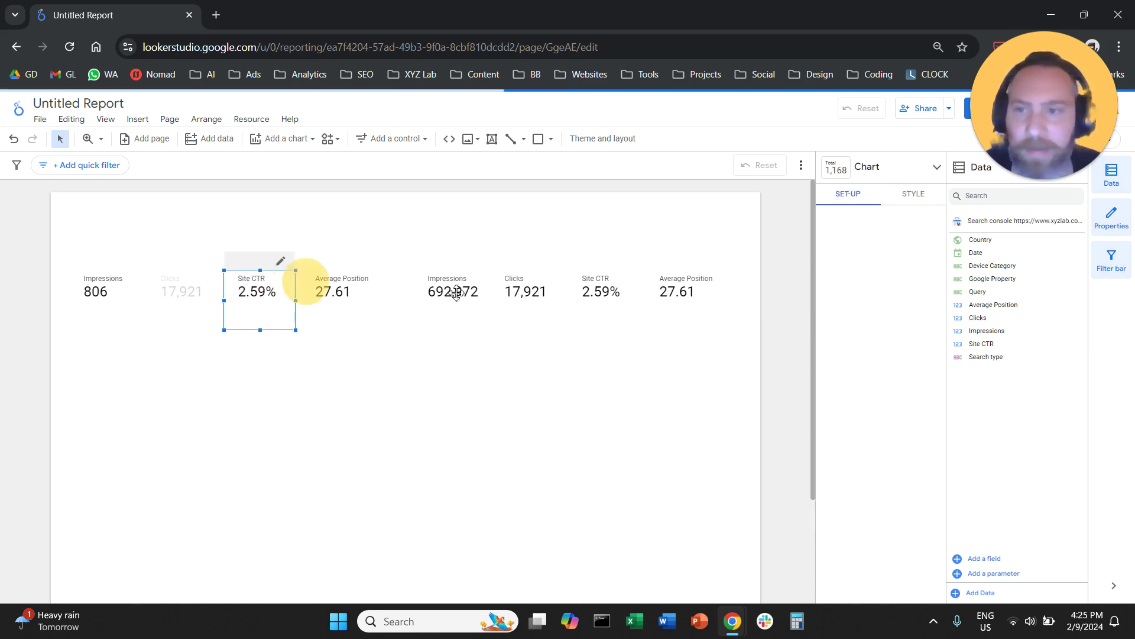
{"action": "scroll", "coordinate": [886, 446], "scroll_direction": "down", "scroll_amount": 3}
{"action": "left_click", "coordinate": [866, 491]}
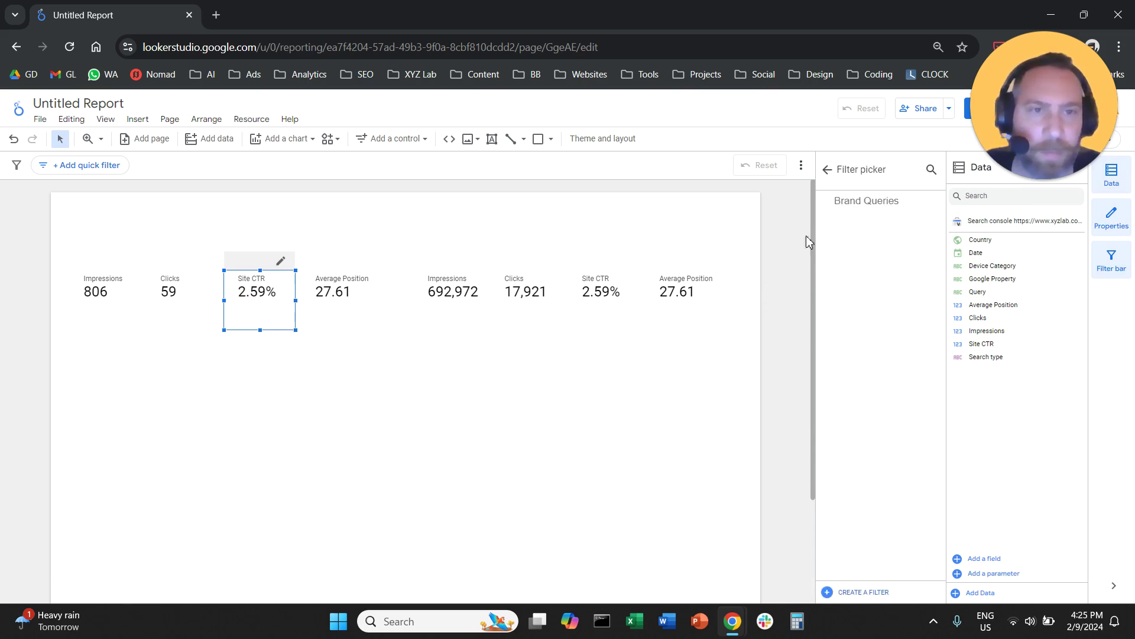
{"action": "left_click", "coordinate": [843, 204]}
{"action": "left_click", "coordinate": [330, 296]}
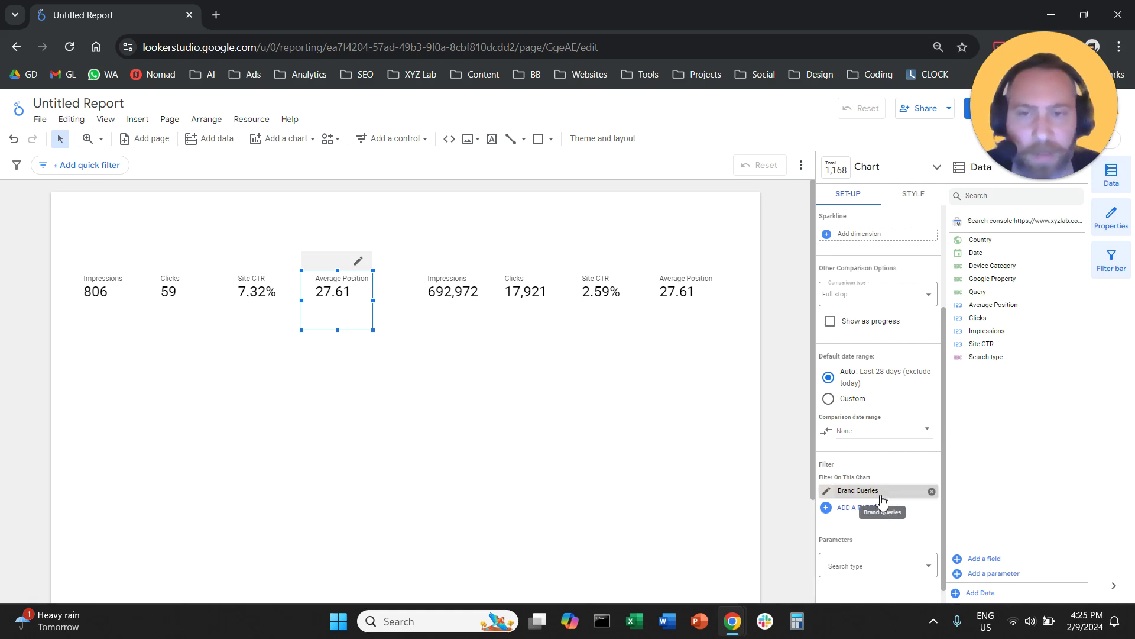
{"action": "left_click", "coordinate": [451, 317]}
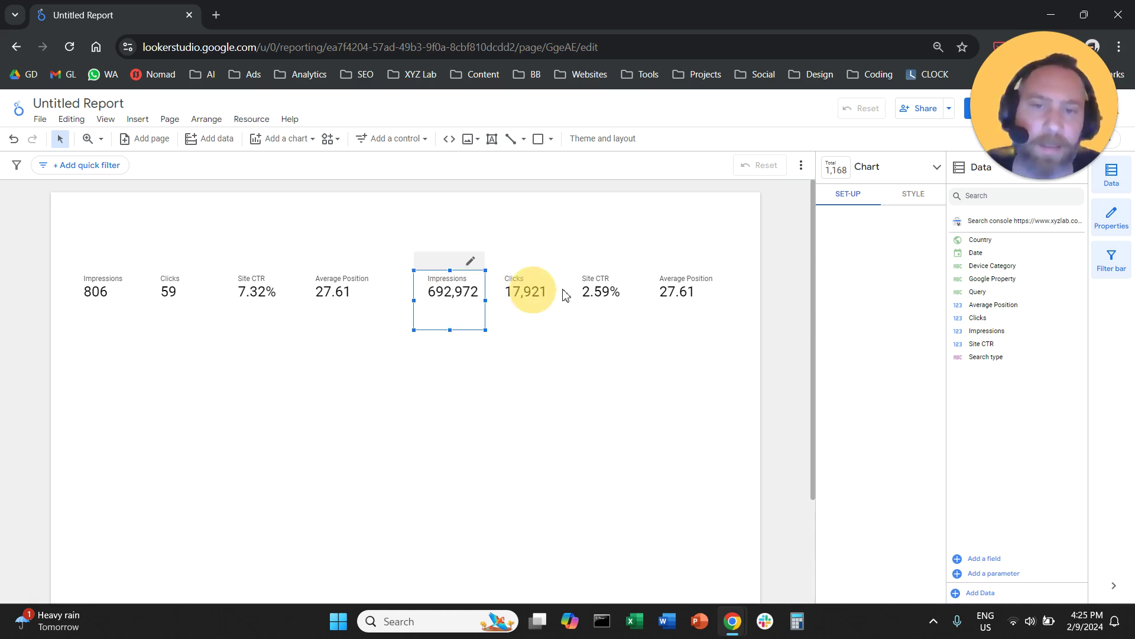
{"action": "left_click", "coordinate": [121, 294]}
{"action": "left_click", "coordinate": [204, 299]}
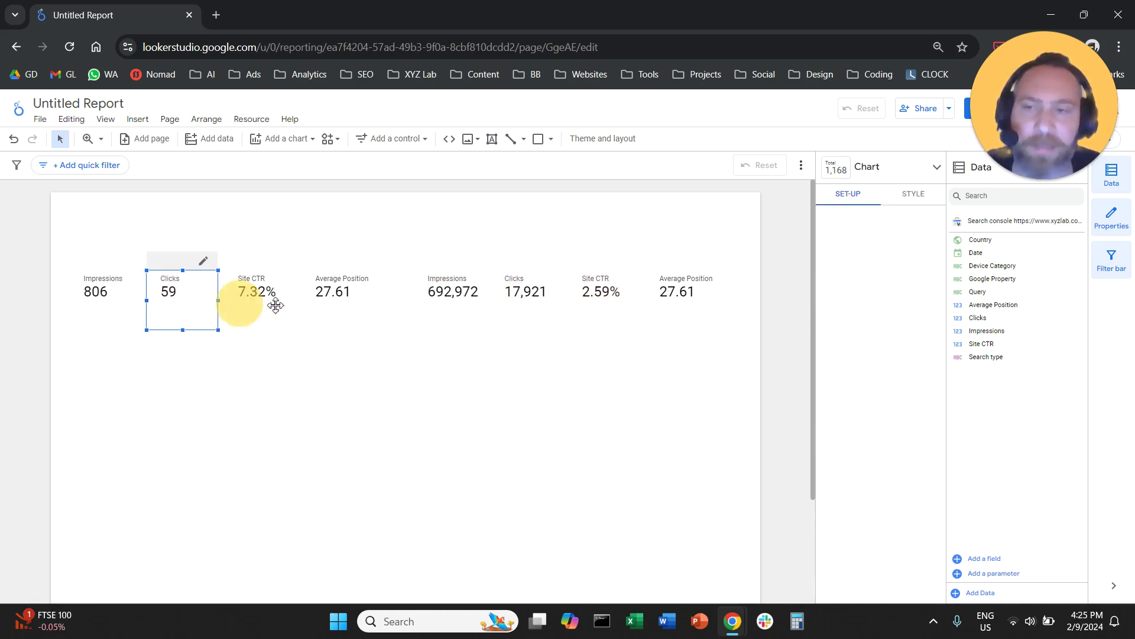
{"action": "left_click", "coordinate": [273, 303]}
Apply the existing Brand Queries filter to the Average Position scorecard in the left set.
{"action": "left_click", "coordinate": [349, 302]}
{"action": "scroll", "coordinate": [738, 337], "scroll_direction": "down", "scroll_amount": 3}
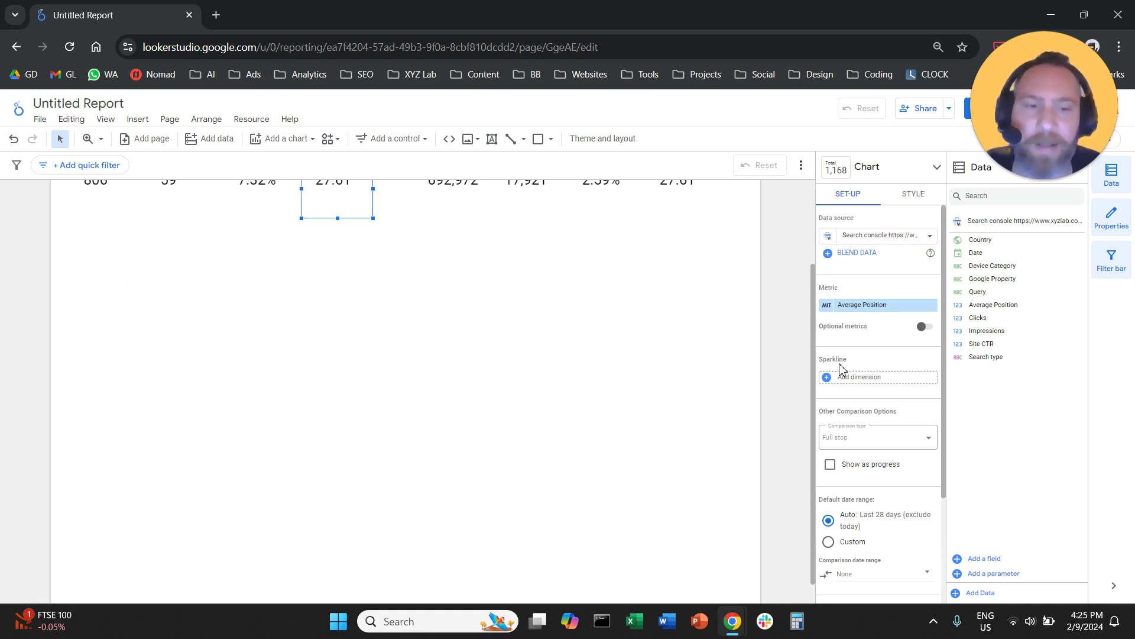
{"action": "scroll", "coordinate": [871, 388], "scroll_direction": "down", "scroll_amount": 3}
{"action": "left_click", "coordinate": [867, 492]}
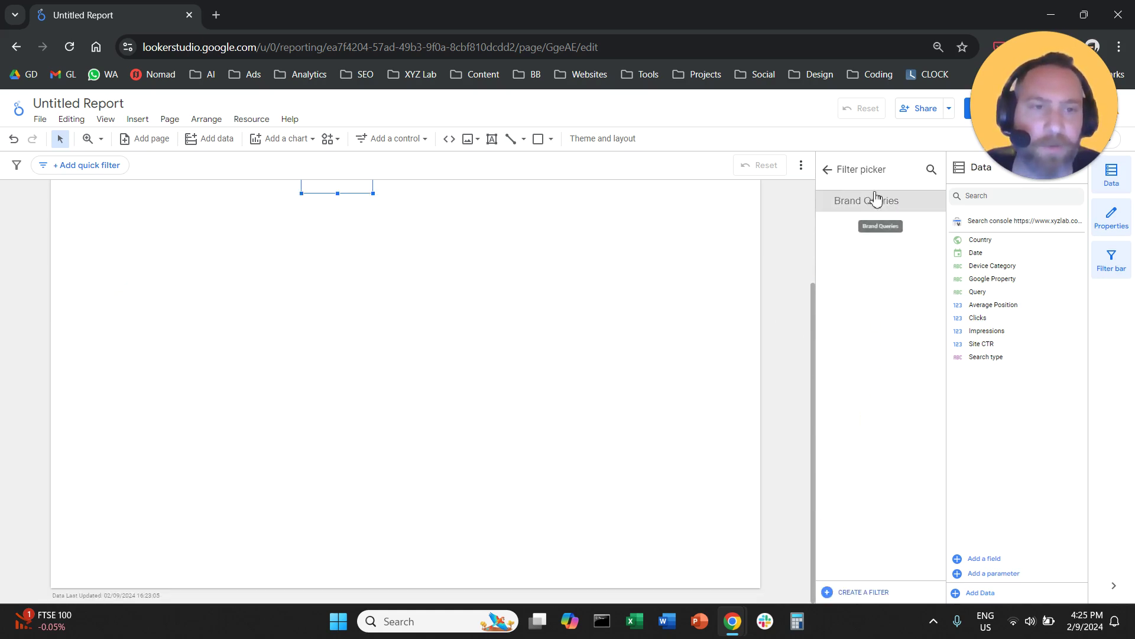
{"action": "left_click", "coordinate": [870, 198]}
{"action": "left_click", "coordinate": [576, 272]}
{"action": "scroll", "coordinate": [282, 316], "scroll_direction": "up", "scroll_amount": 3}
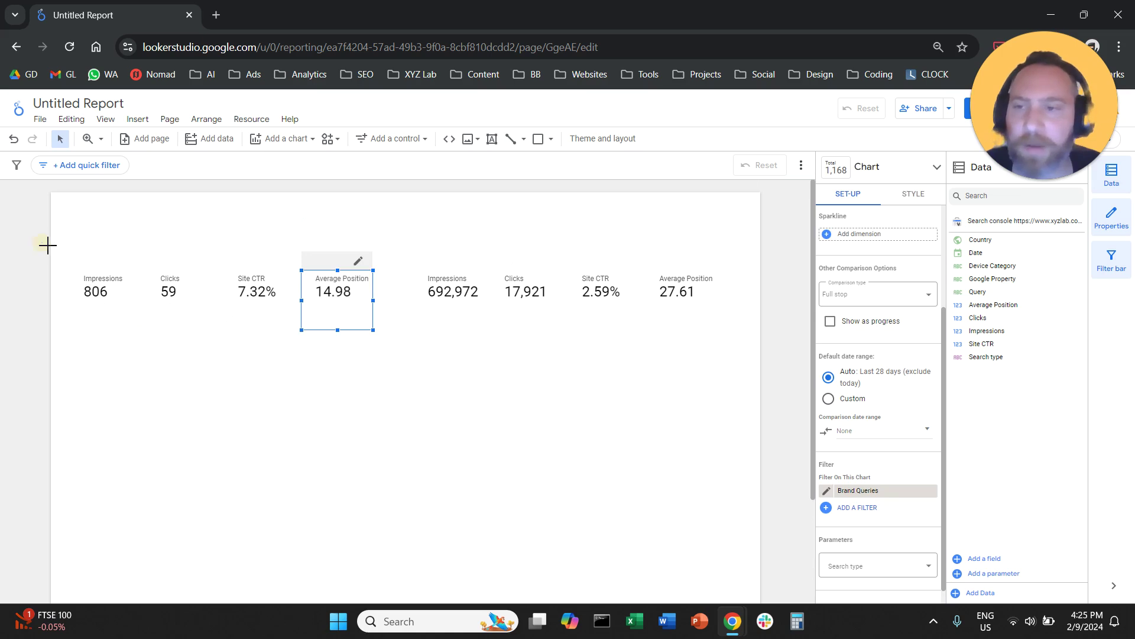
{"action": "left_click_drag", "start_coordinate": [53, 257], "coordinate": [367, 311]}
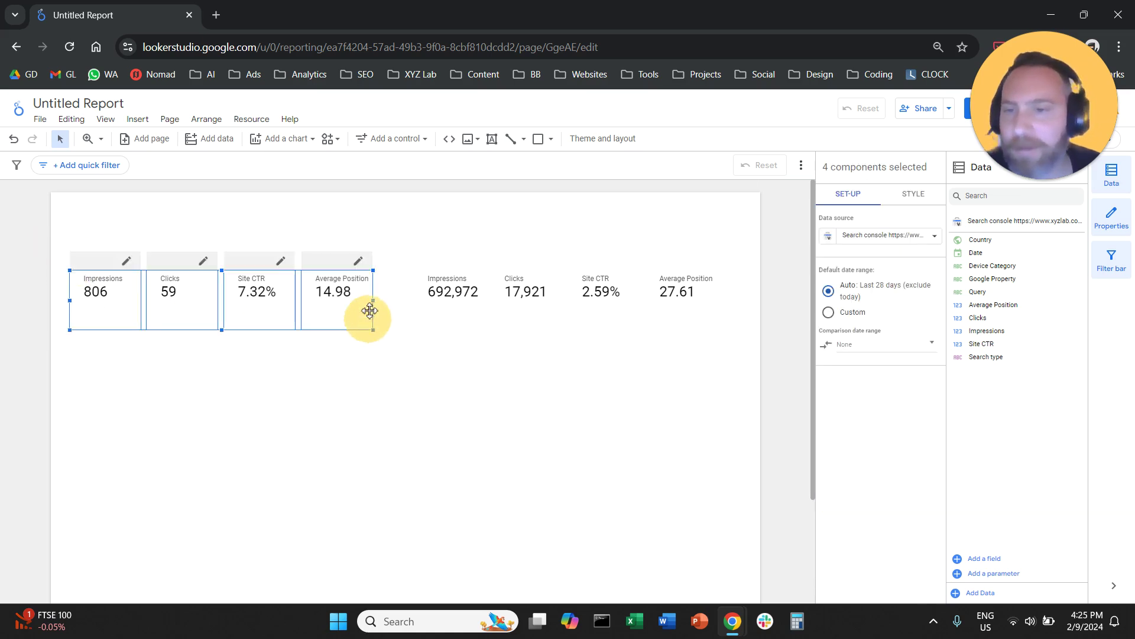
{"action": "left_click", "coordinate": [459, 312]}
{"action": "left_click", "coordinate": [668, 346]}
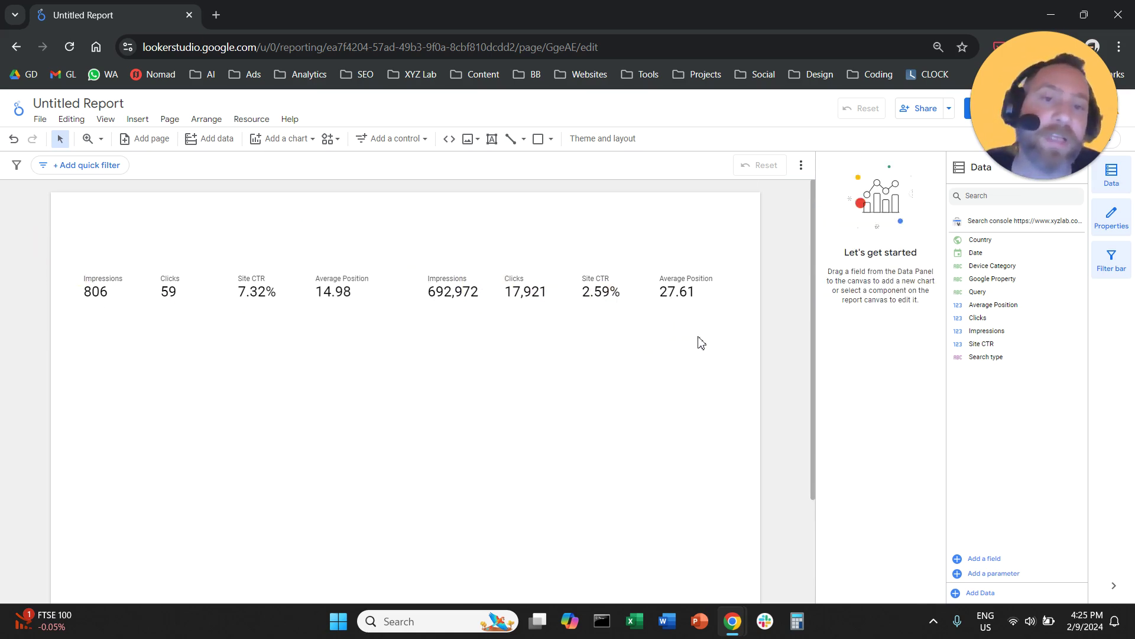
Start a new filter on the Impressions scorecard in the right set and name it Non-Brand.
{"action": "left_click", "coordinate": [437, 290]}
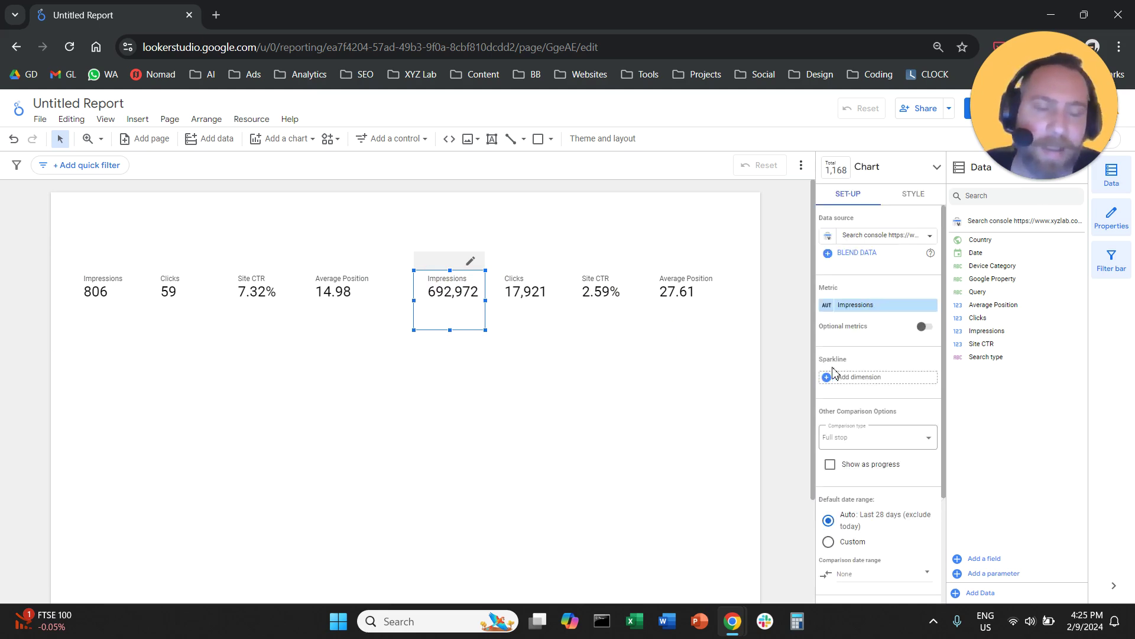
{"action": "scroll", "coordinate": [864, 391], "scroll_direction": "down", "scroll_amount": 3}
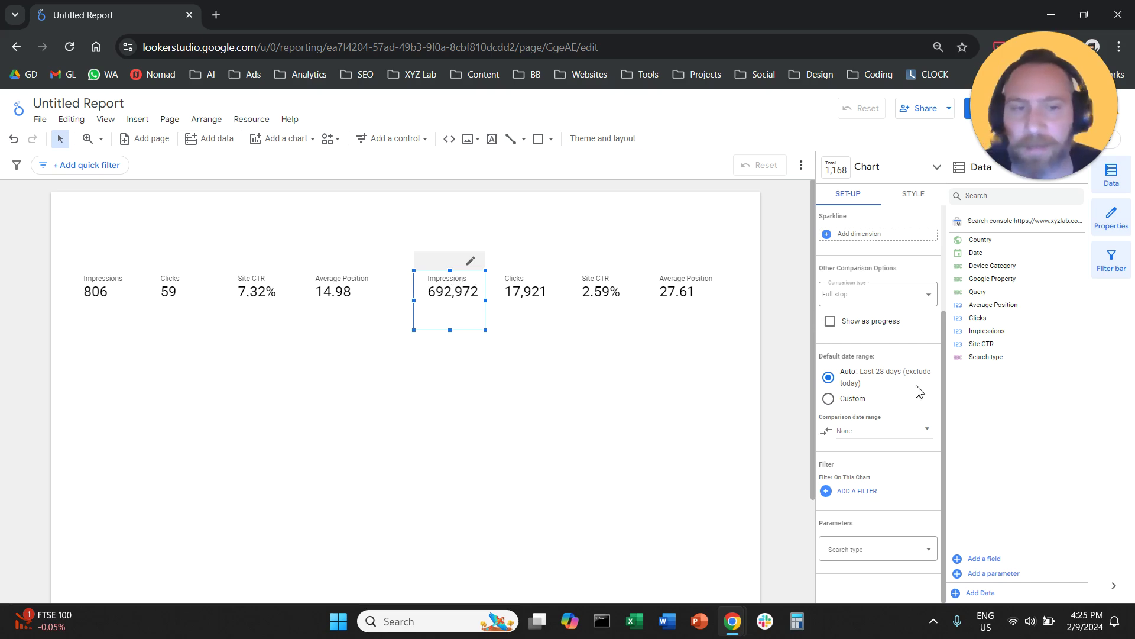
{"action": "left_click", "coordinate": [855, 492]}
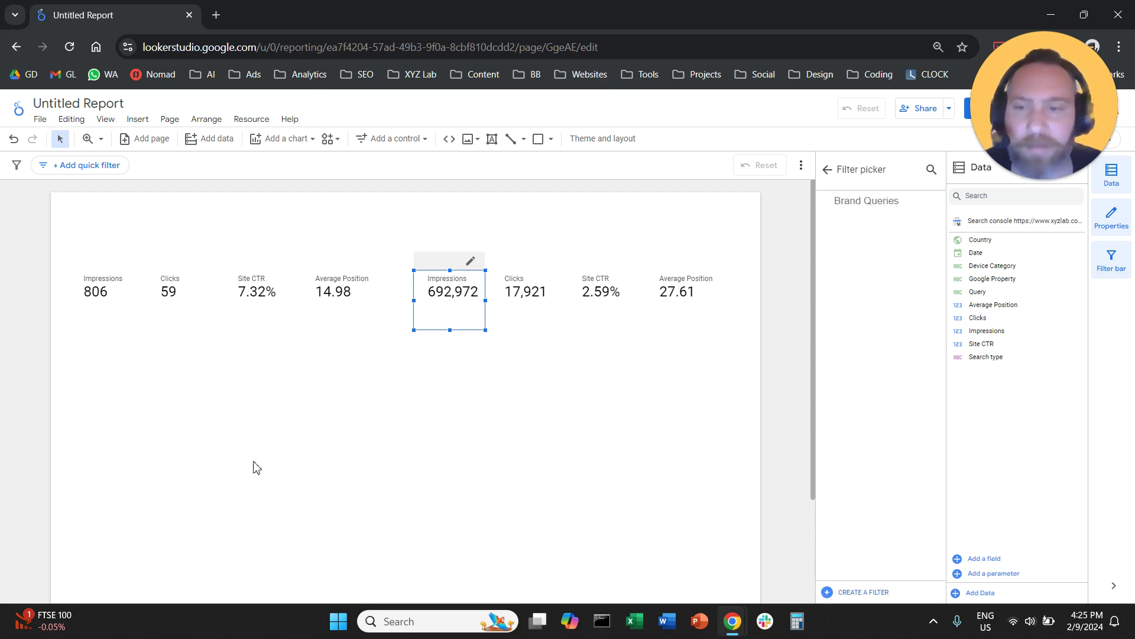
{"action": "left_click", "coordinate": [866, 596]}
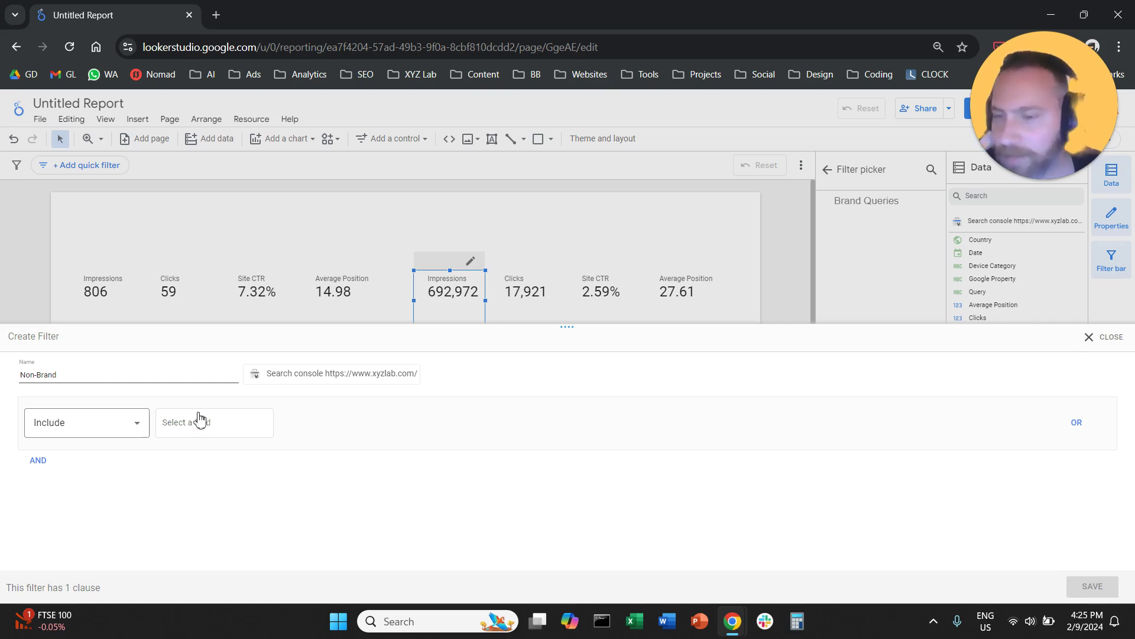
Build the Non-Brand filter's clause on the Query field with the Contains condition.
{"action": "left_click", "coordinate": [240, 424]}
{"action": "left_click", "coordinate": [248, 506]}
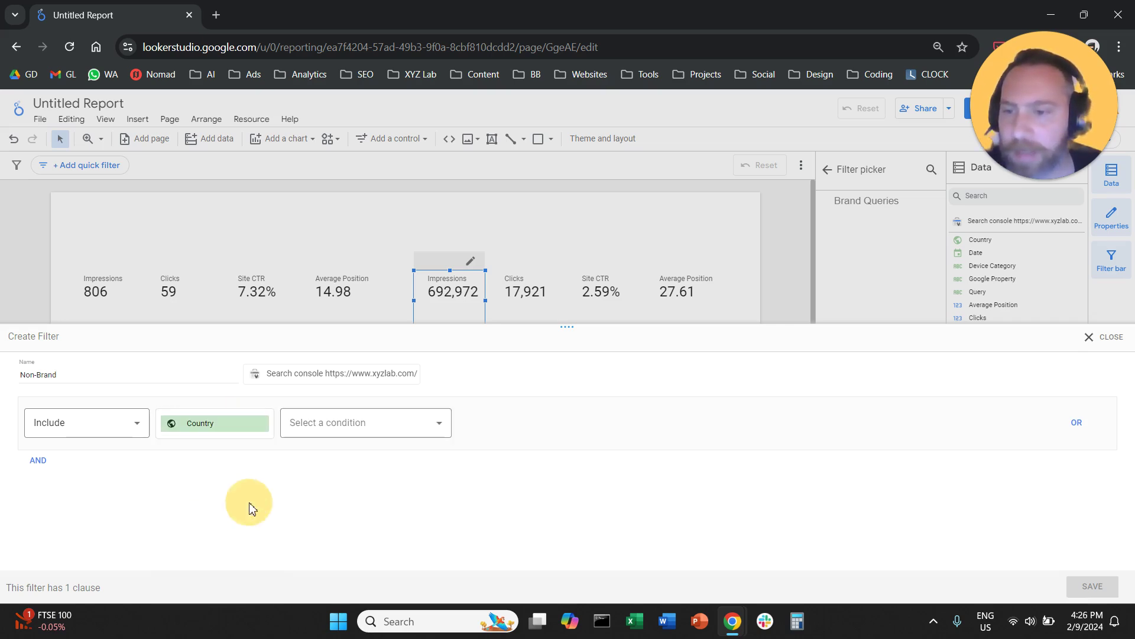
{"action": "left_click", "coordinate": [239, 424]}
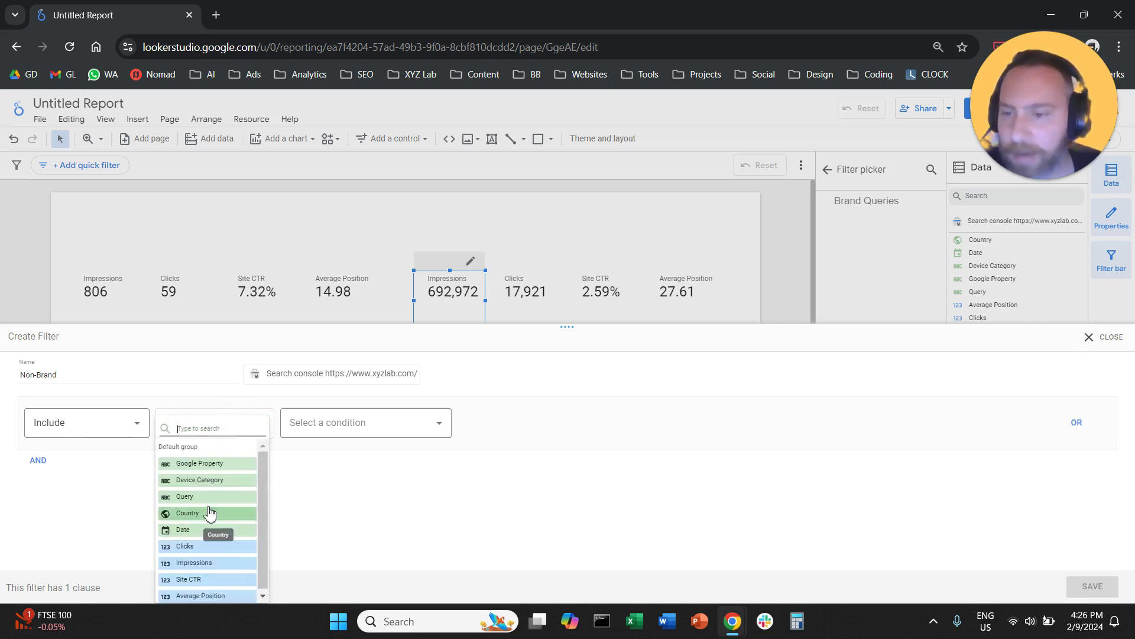
{"action": "left_click", "coordinate": [201, 497]}
{"action": "left_click", "coordinate": [359, 429]}
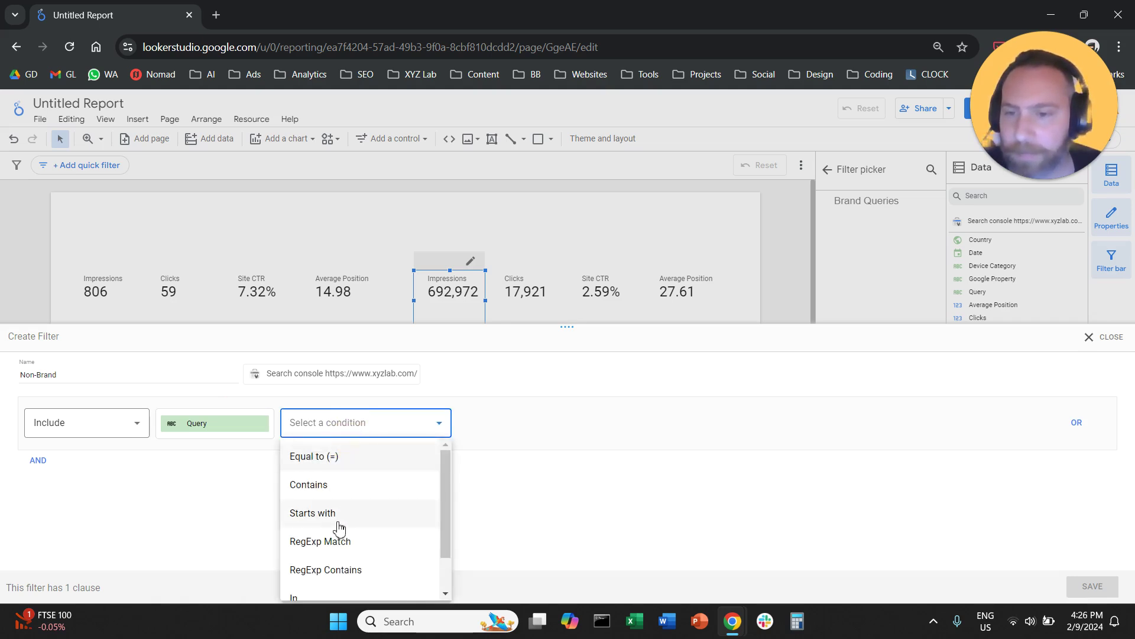
{"action": "scroll", "coordinate": [355, 541], "scroll_direction": "down", "scroll_amount": 1}
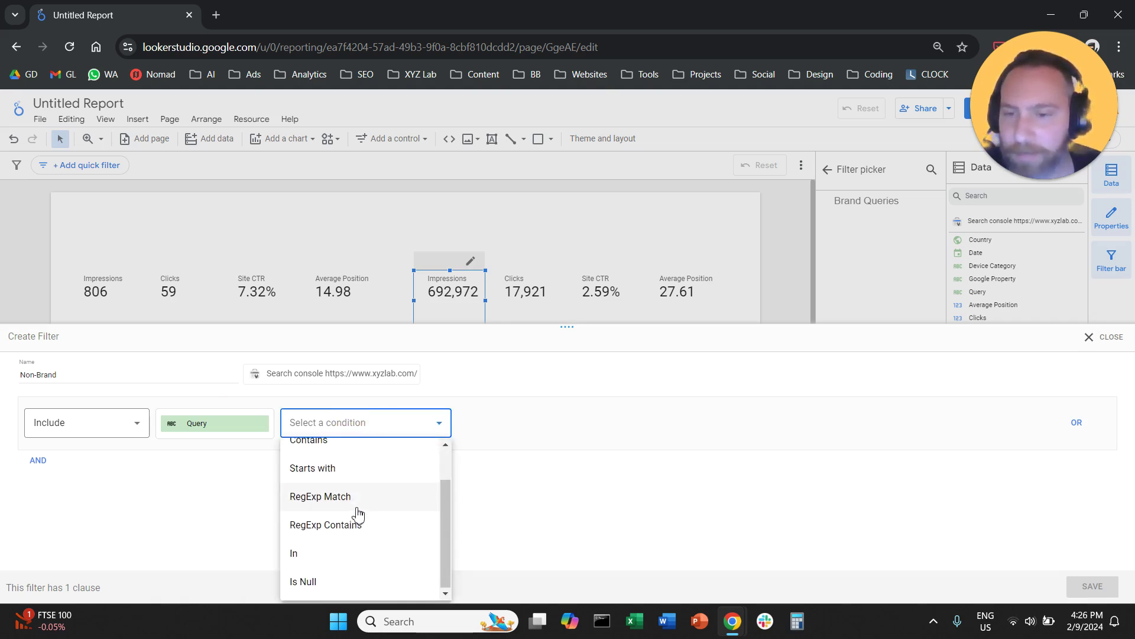
{"action": "scroll", "coordinate": [348, 497], "scroll_direction": "up", "scroll_amount": 1}
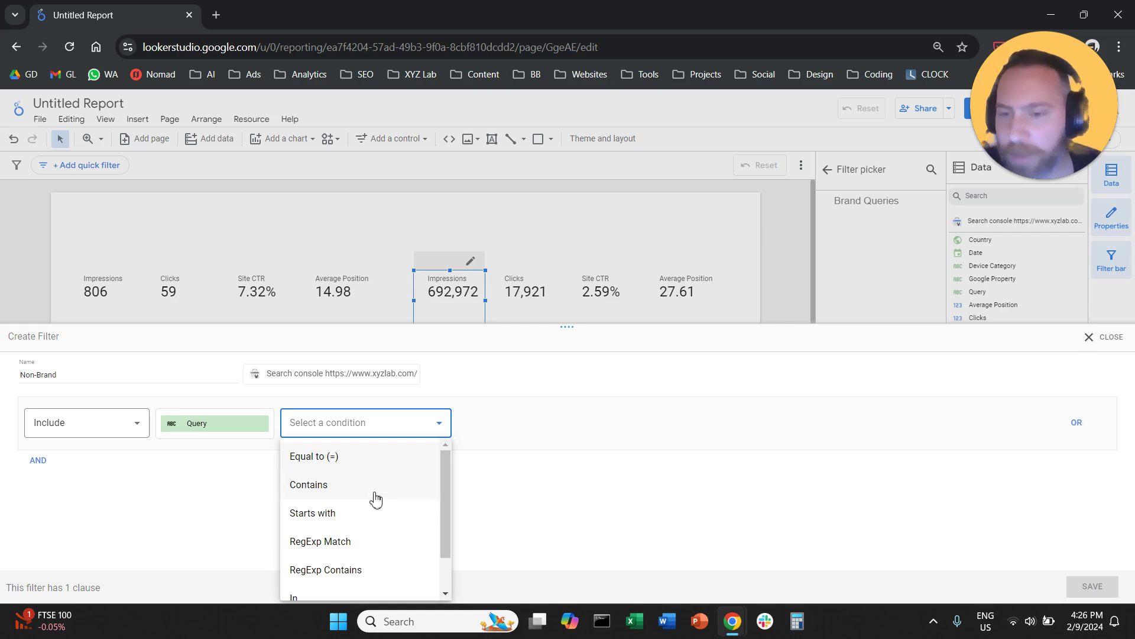
{"action": "scroll", "coordinate": [382, 515], "scroll_direction": "down", "scroll_amount": 1}
{"action": "scroll", "coordinate": [373, 539], "scroll_direction": "up", "scroll_amount": 1}
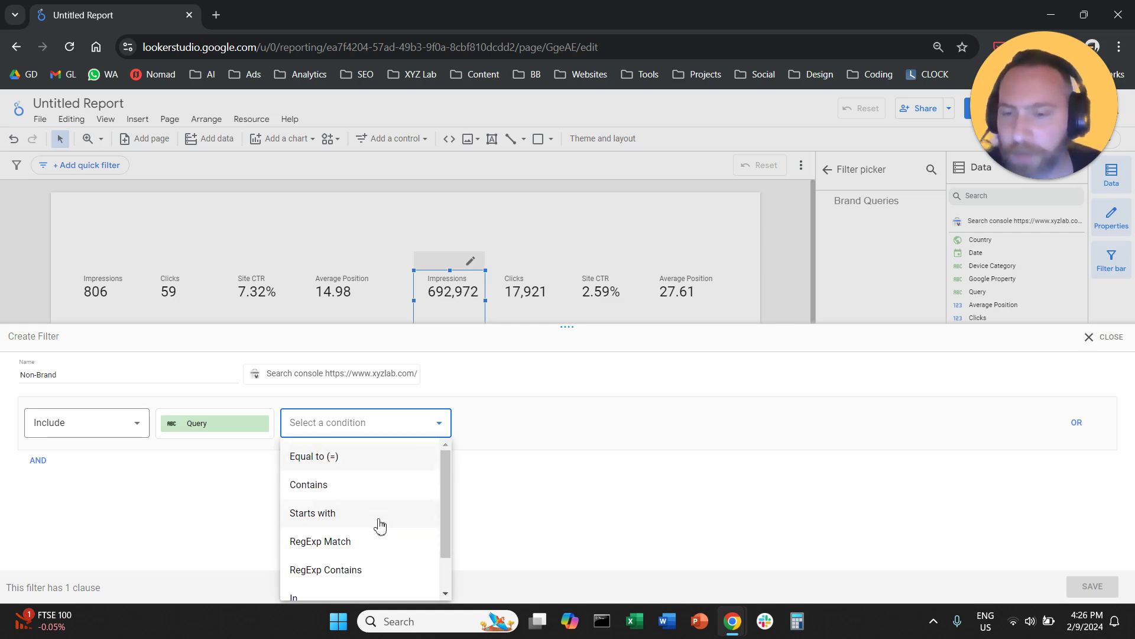
{"action": "left_click", "coordinate": [356, 488]}
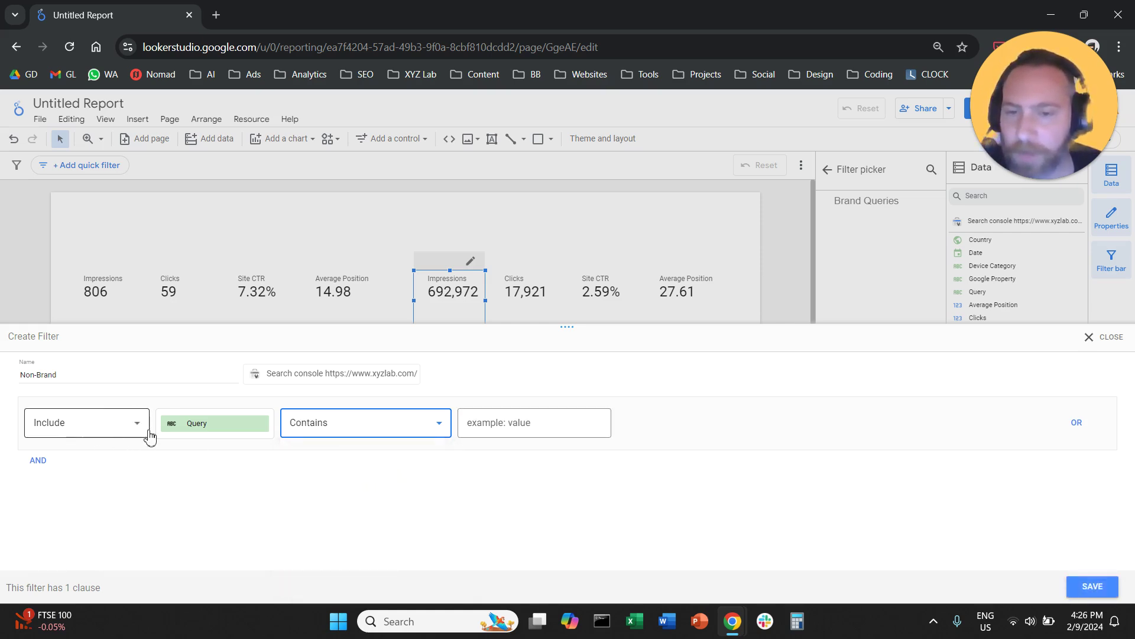
Switch the Non-Brand filter's clause to Exclude and enter xyz as the value to match.
{"action": "left_click", "coordinate": [340, 432]}
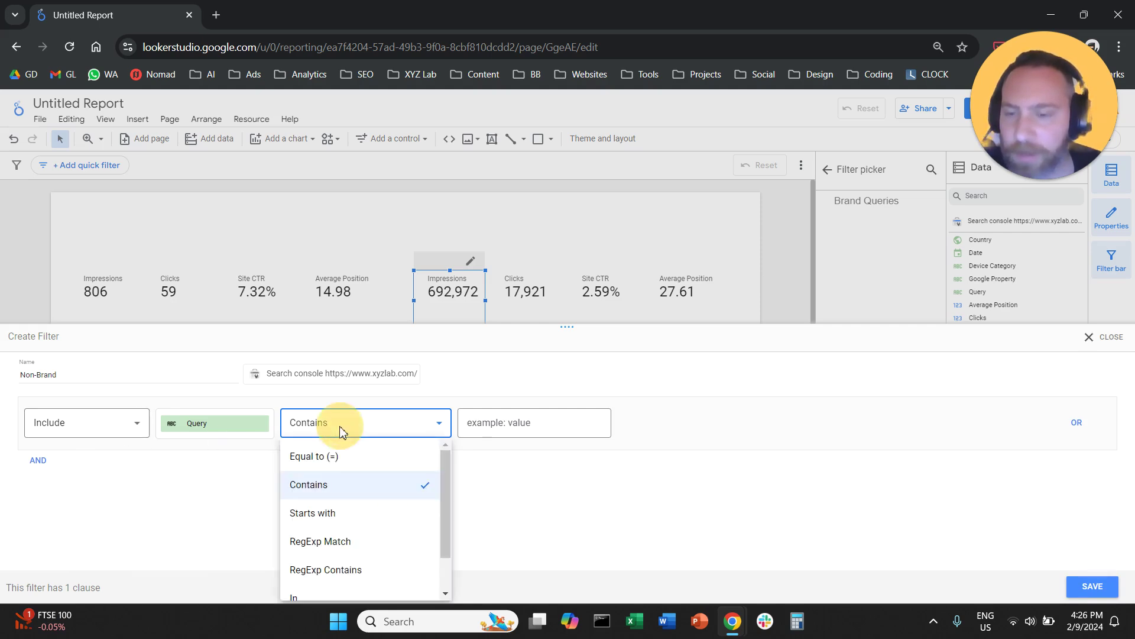
{"action": "left_click", "coordinate": [126, 430]}
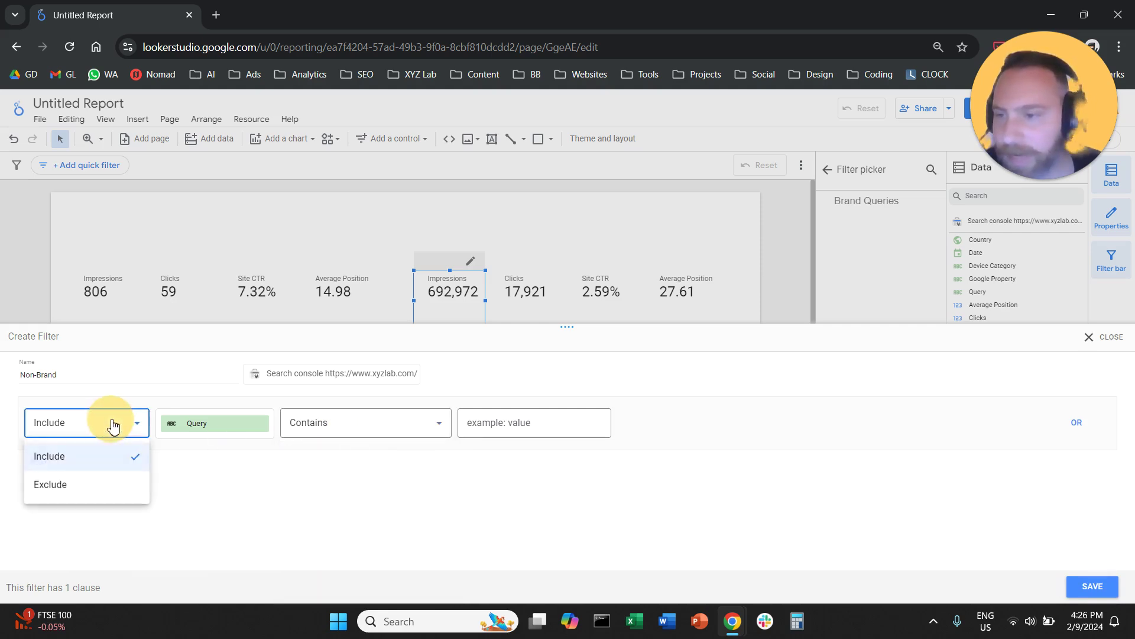
{"action": "left_click", "coordinate": [51, 482]}
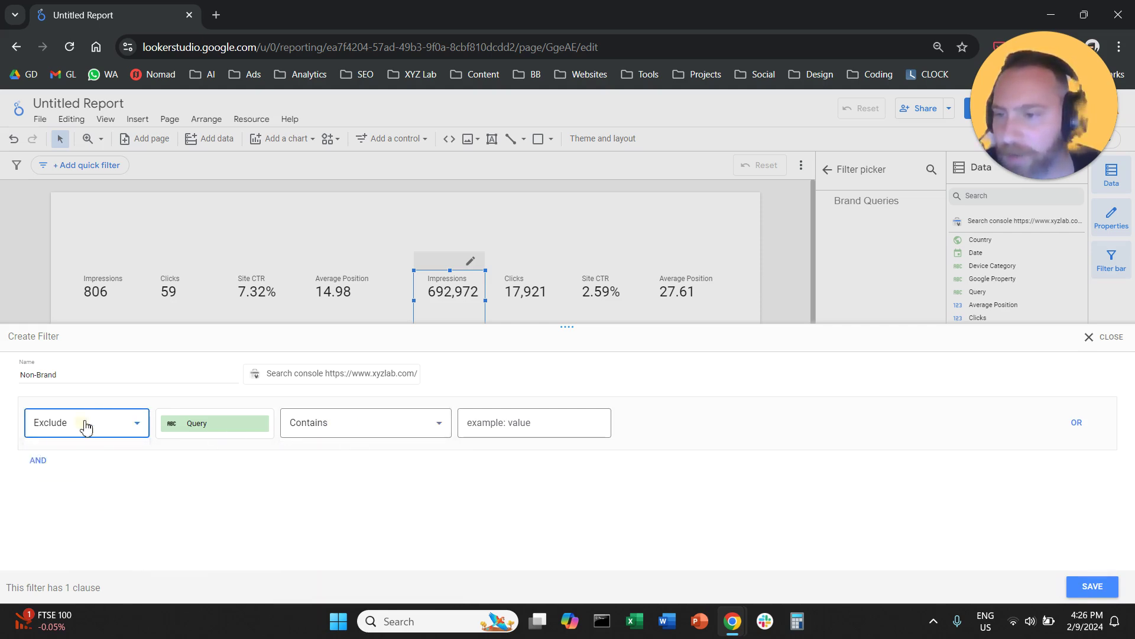
{"action": "left_click", "coordinate": [526, 423]}
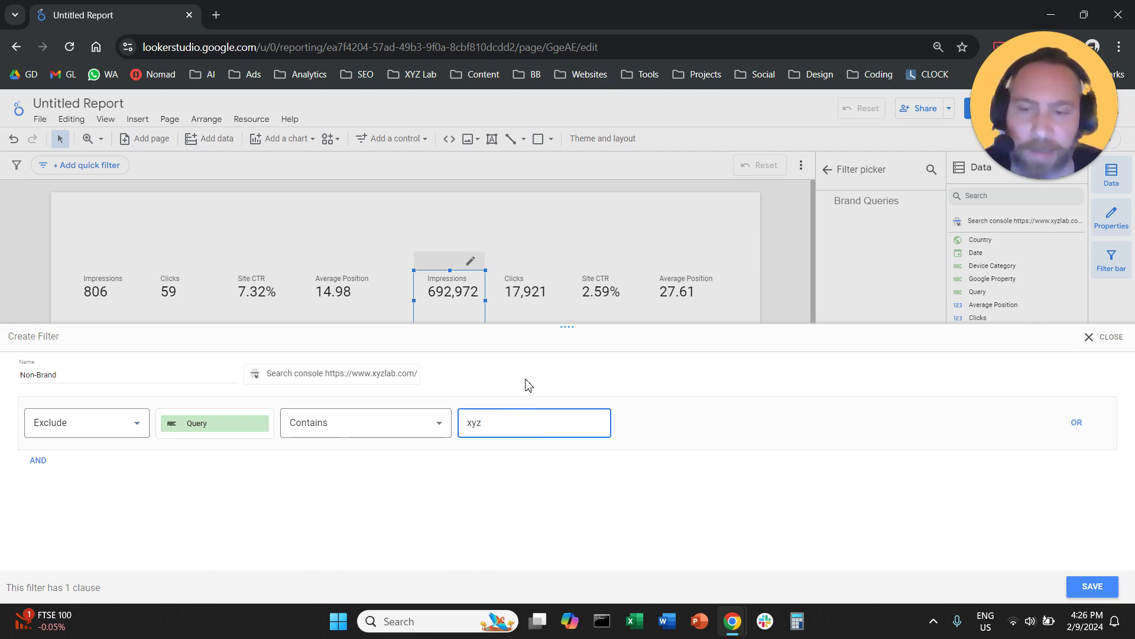
{"action": "left_click", "coordinate": [104, 436]}
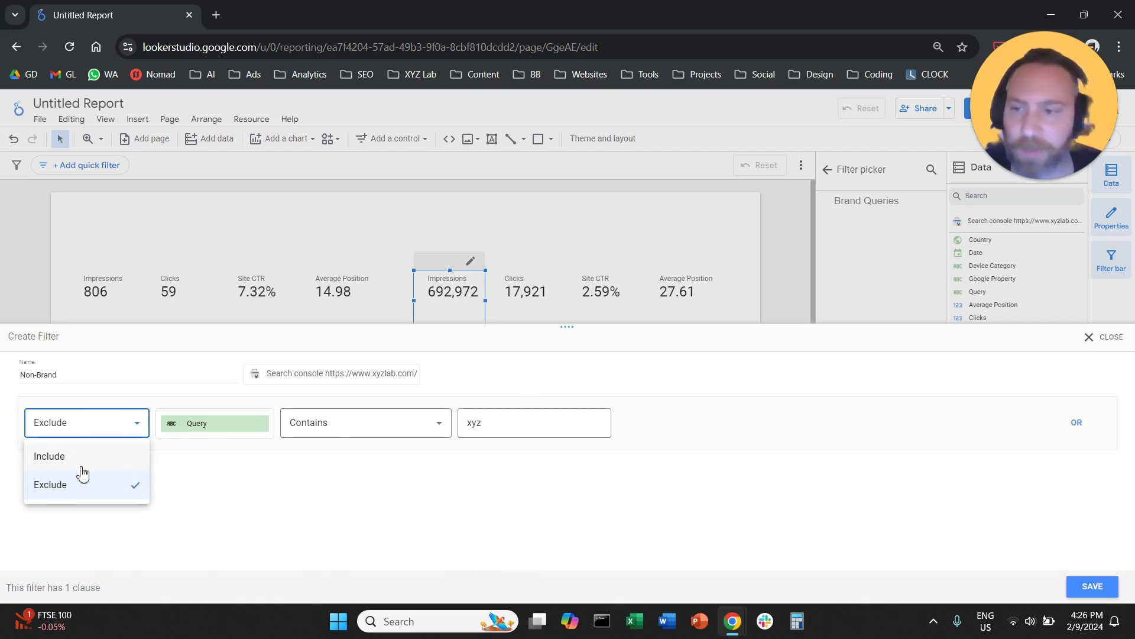
{"action": "left_click", "coordinate": [292, 462]}
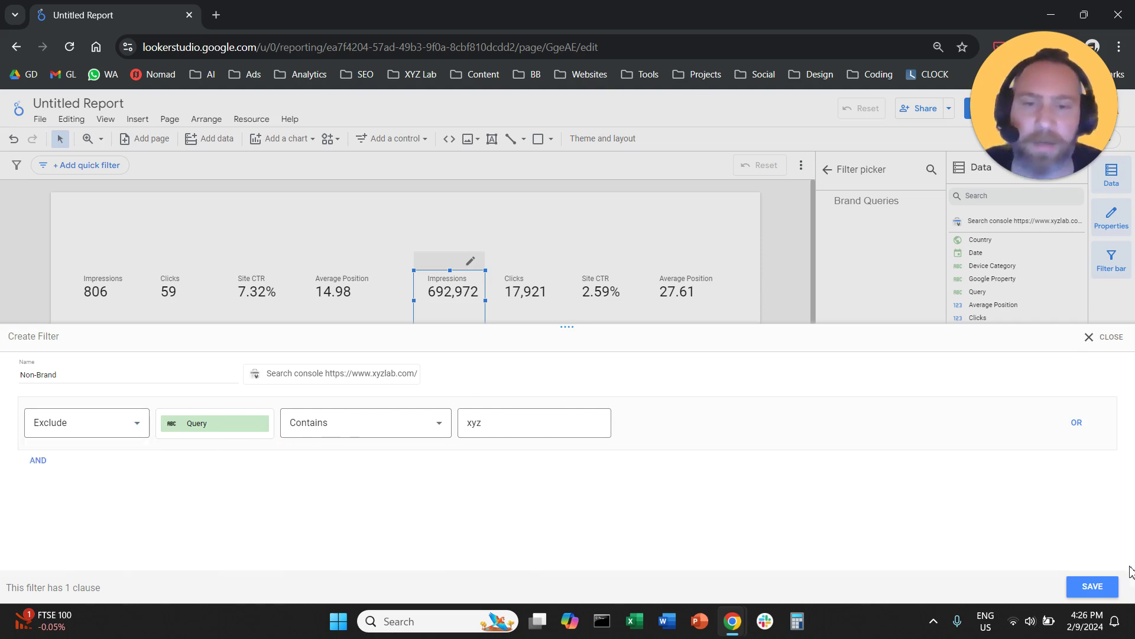
Save the Non-Brand filter so it applies to the Impressions scorecard in the right set.
{"action": "left_click", "coordinate": [1102, 589]}
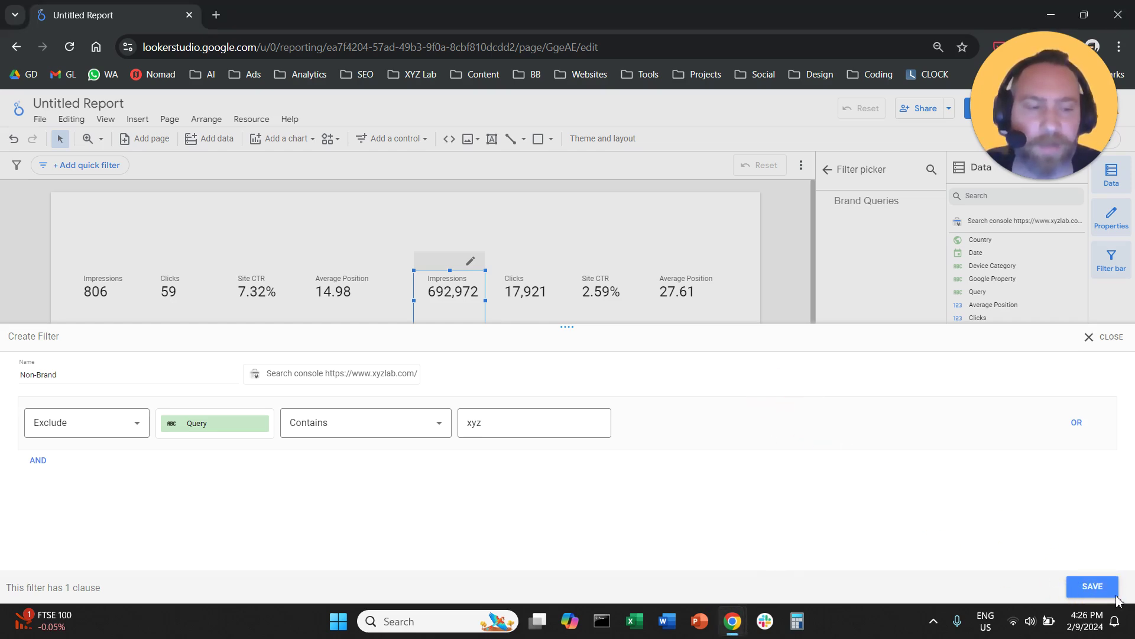
{"action": "left_click", "coordinate": [1103, 590]}
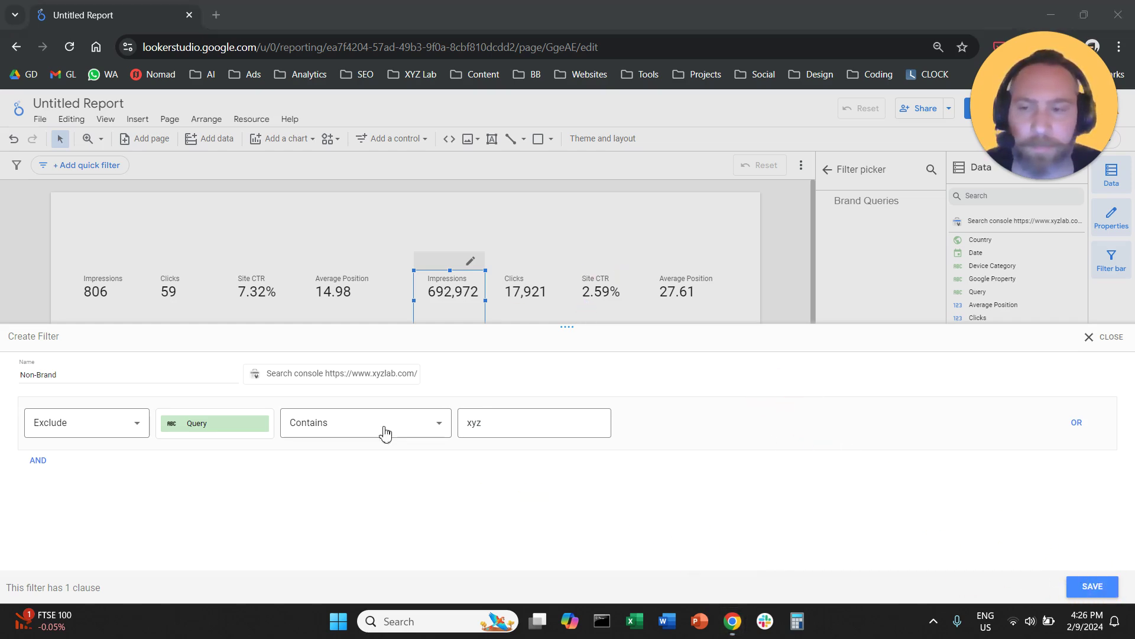
{"action": "left_click", "coordinate": [131, 379]}
{"action": "left_click", "coordinate": [470, 521]}
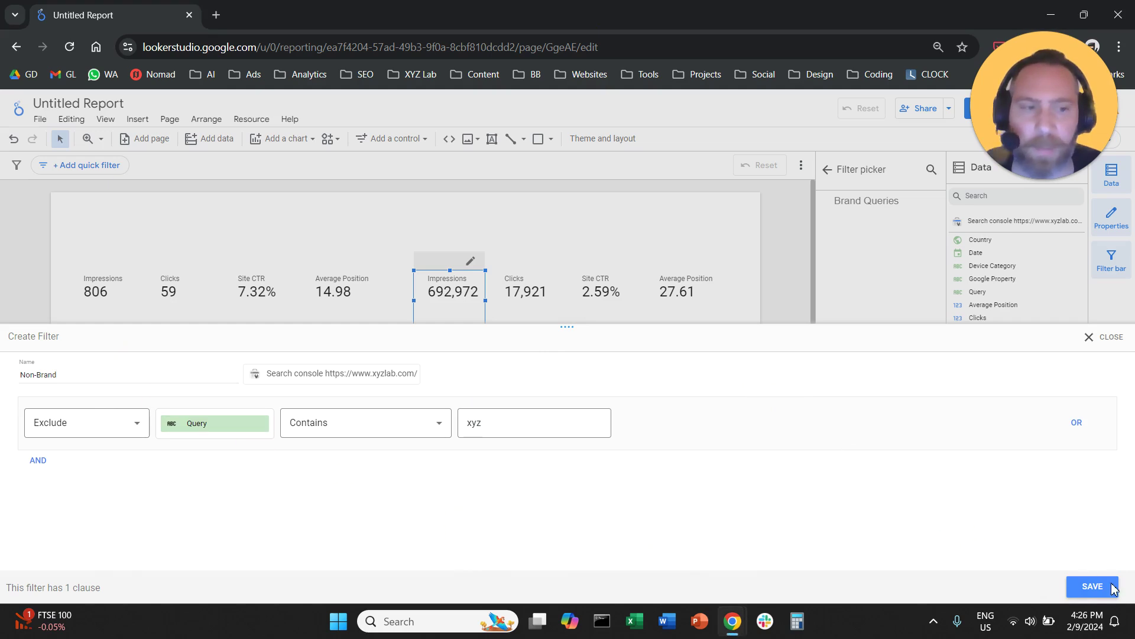
{"action": "left_click", "coordinate": [1094, 588]}
{"action": "left_click", "coordinate": [904, 475]}
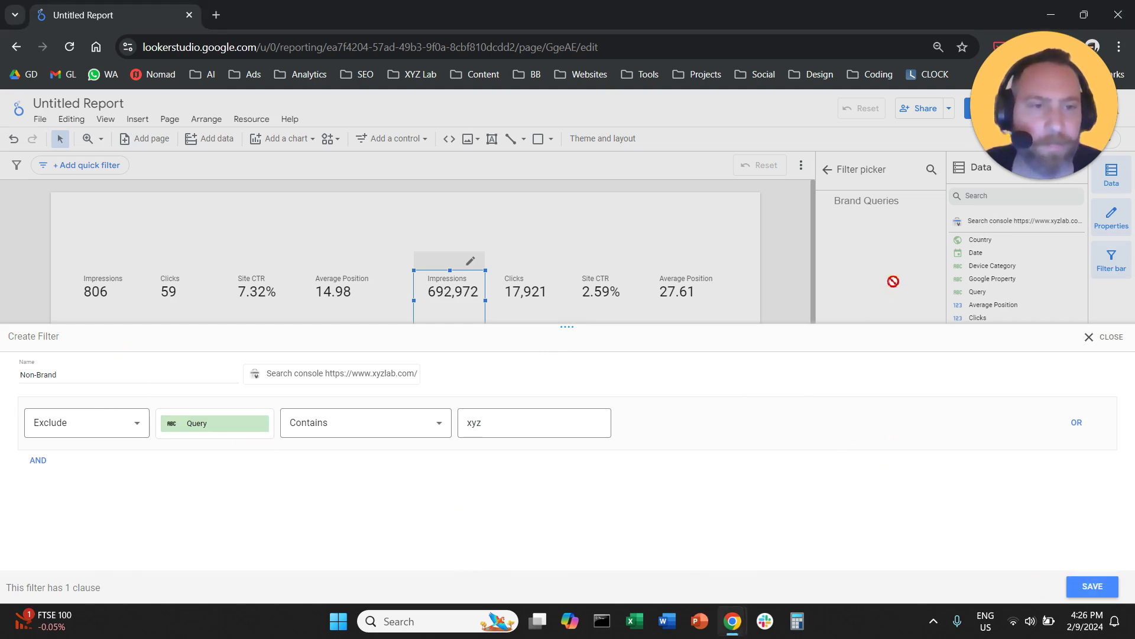
{"action": "left_click", "coordinate": [1074, 588]}
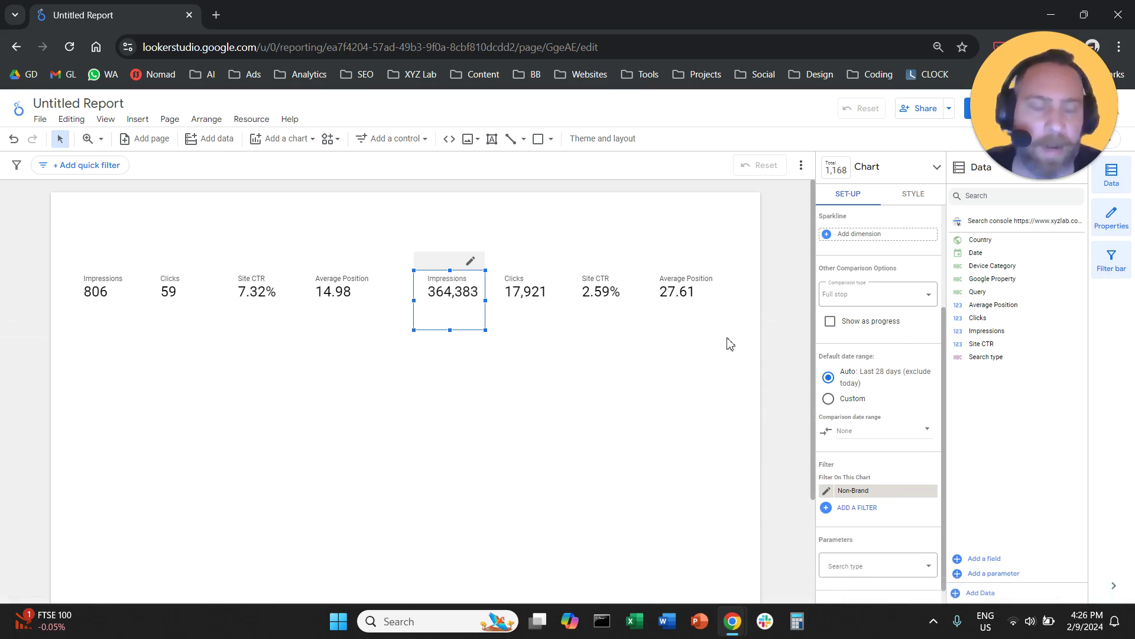
Apply the existing Non-Brand filter to the Clicks scorecard in the right set.
{"action": "left_click", "coordinate": [529, 294]}
{"action": "scroll", "coordinate": [873, 426], "scroll_direction": "down", "scroll_amount": 3}
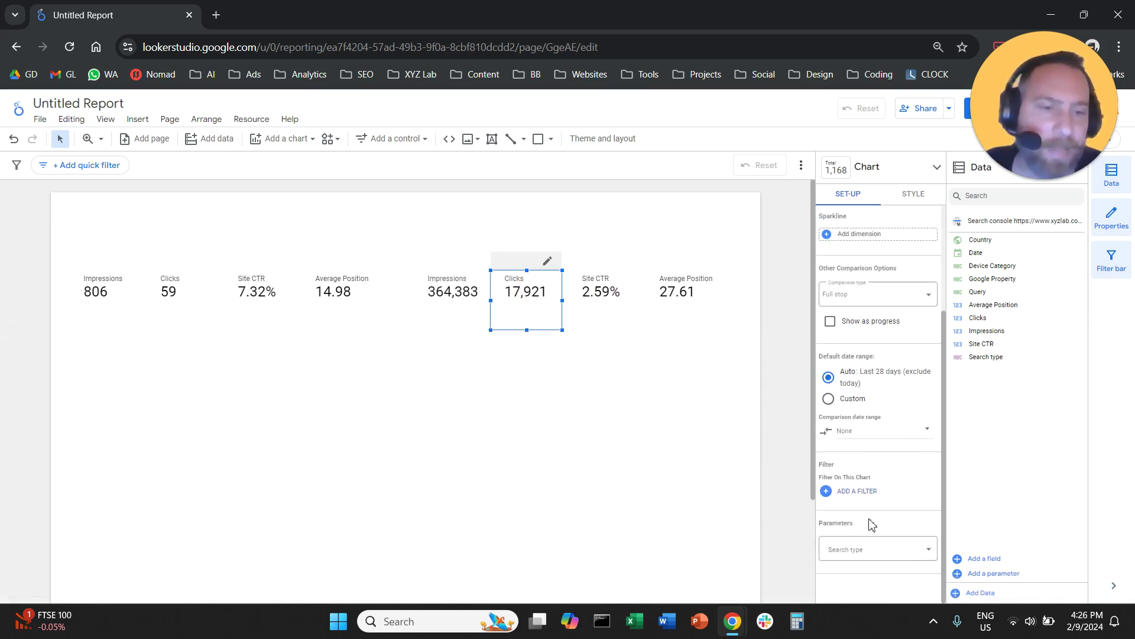
{"action": "left_click", "coordinate": [857, 492]}
{"action": "left_click", "coordinate": [851, 236]}
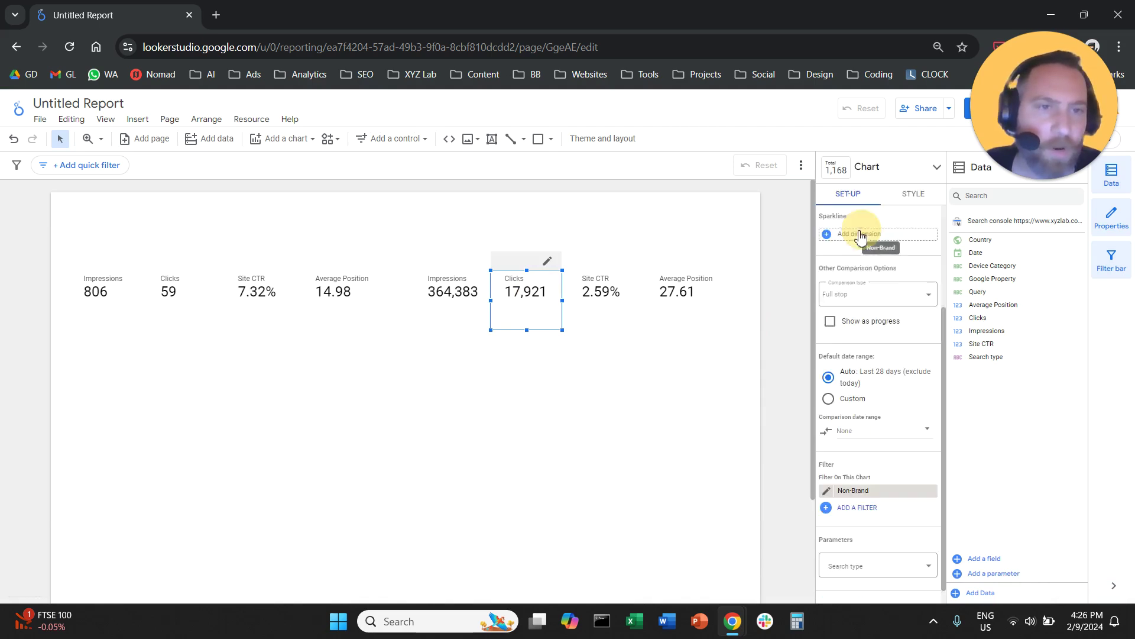
Apply the existing Non-Brand filter to the Site CTR scorecard in the right set.
{"action": "left_click", "coordinate": [601, 292]}
{"action": "scroll", "coordinate": [883, 517], "scroll_direction": "down", "scroll_amount": 3}
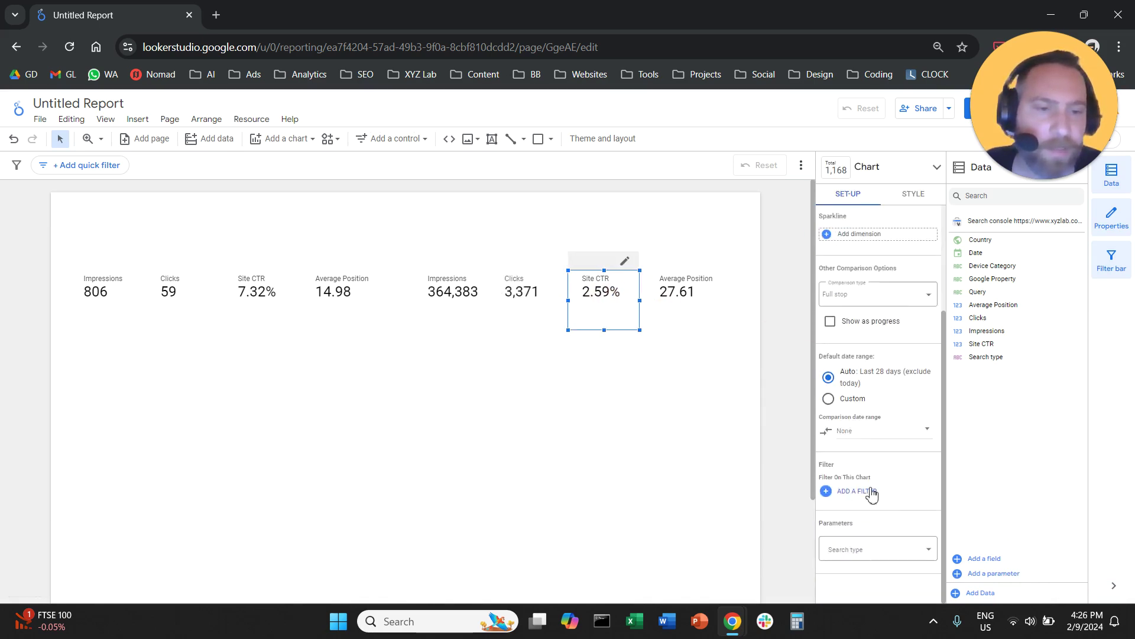
{"action": "left_click", "coordinate": [872, 493]}
{"action": "left_click", "coordinate": [858, 223]}
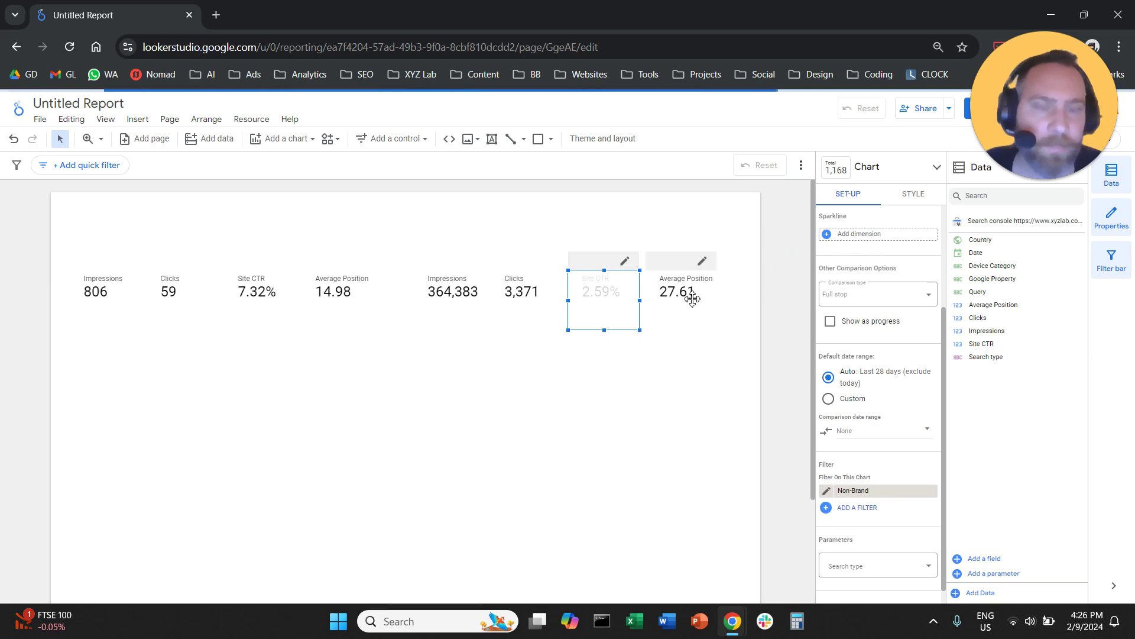
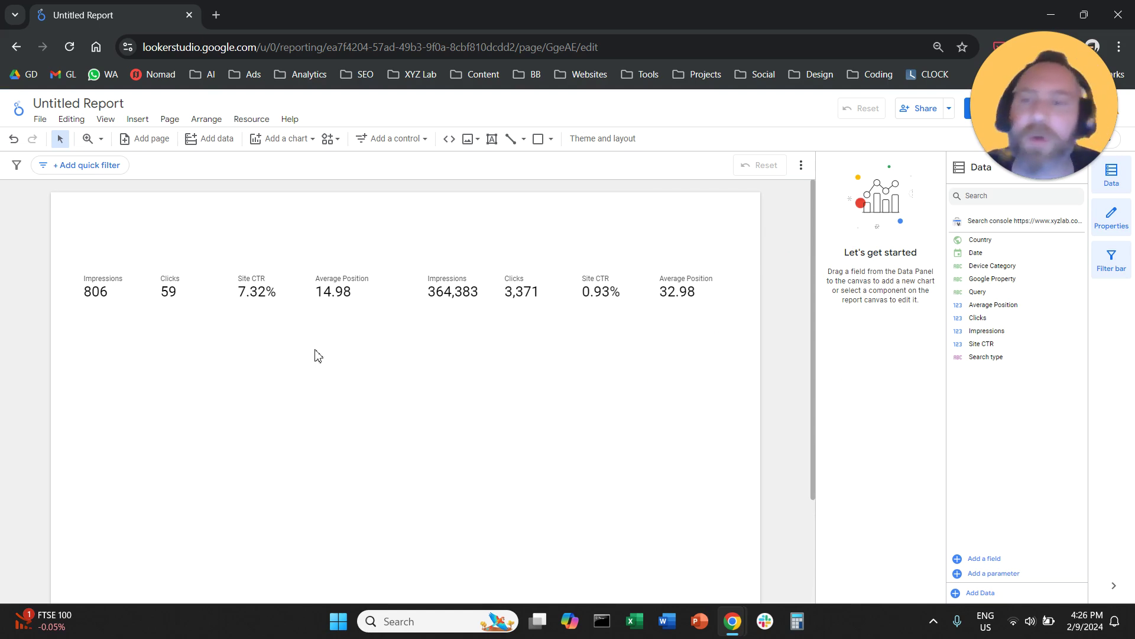
Insert a combo chart on the canvas below the left set of scorecards.
{"action": "left_click", "coordinate": [138, 120]}
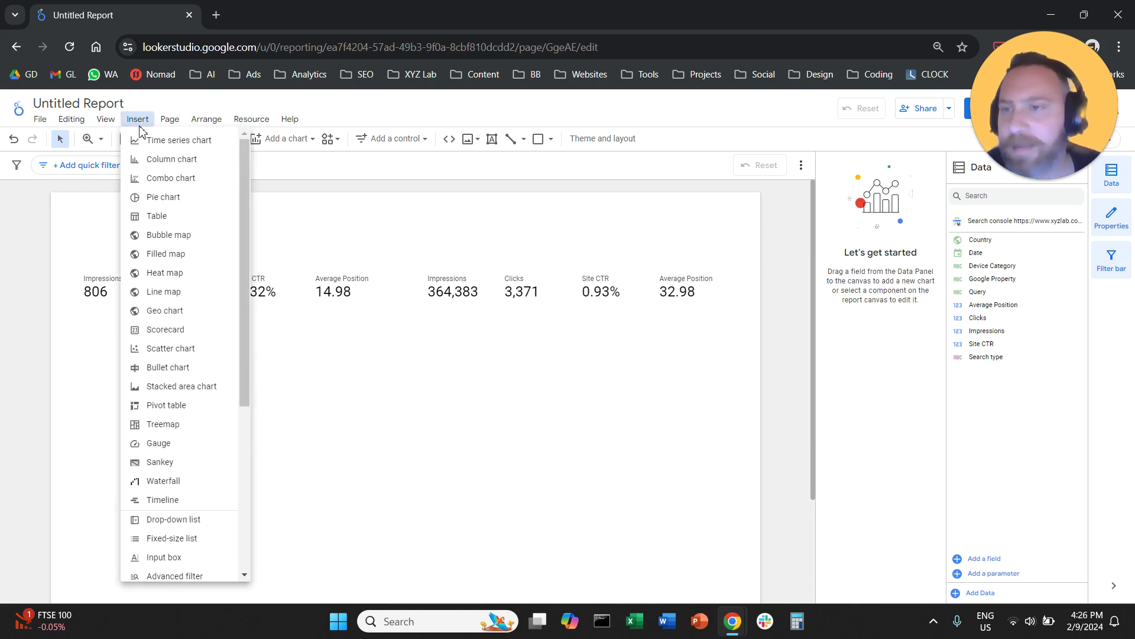
{"action": "left_click", "coordinate": [164, 178]}
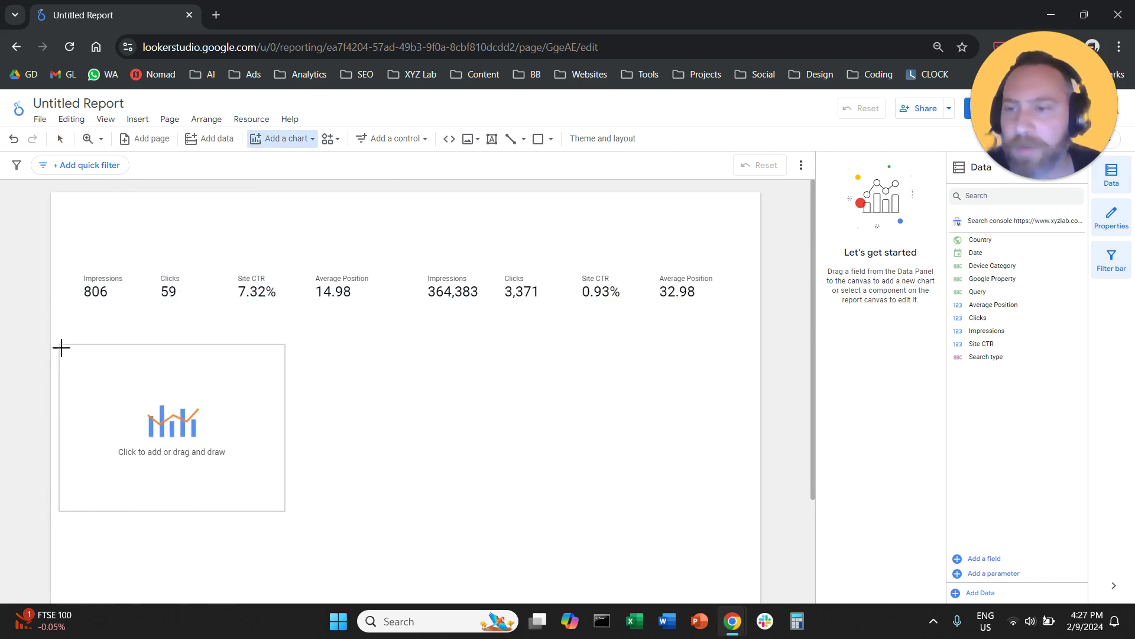
{"action": "key", "text": "Escape"}
{"action": "left_click", "coordinate": [265, 402]}
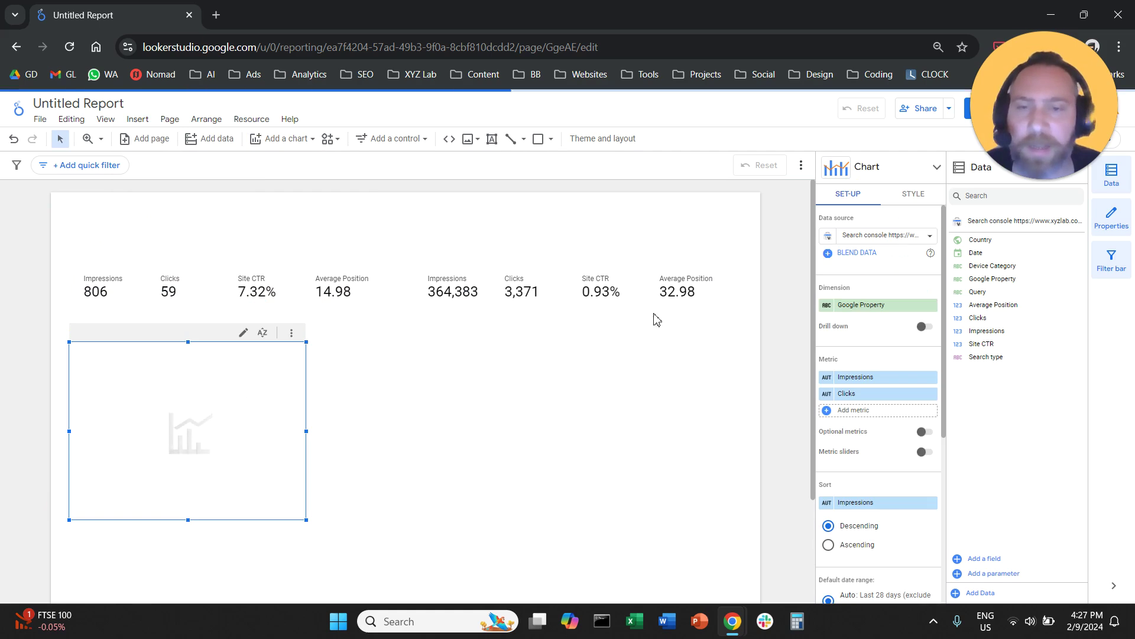
Set the combo chart's dimension to Date.
{"action": "left_click", "coordinate": [874, 306]}
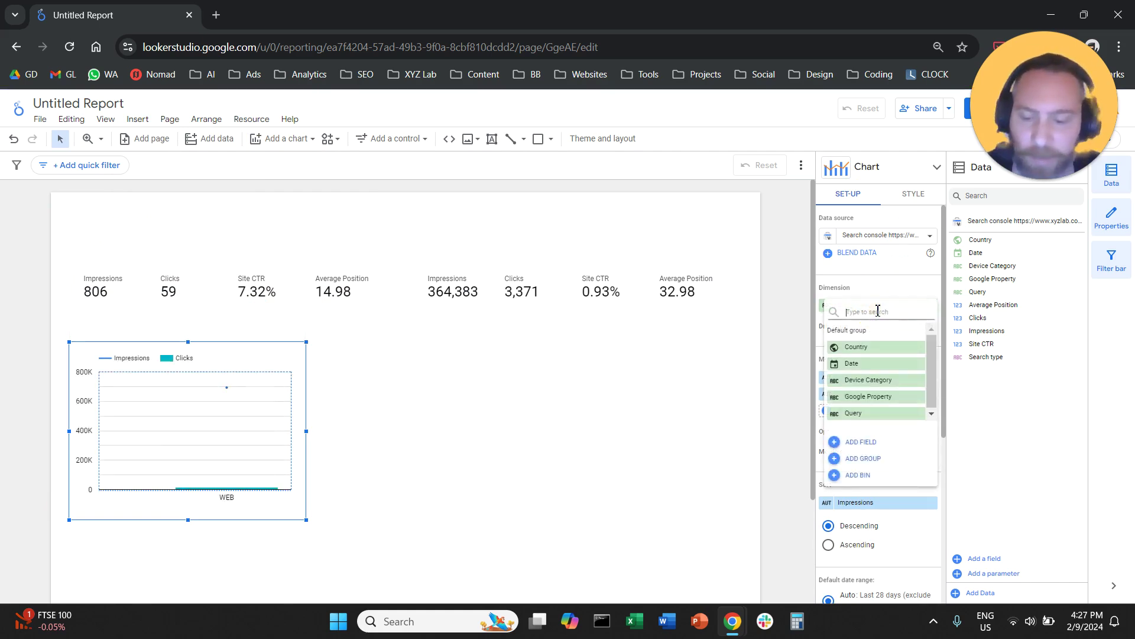
{"action": "type", "text": "dat"}
{"action": "left_click", "coordinate": [875, 348]}
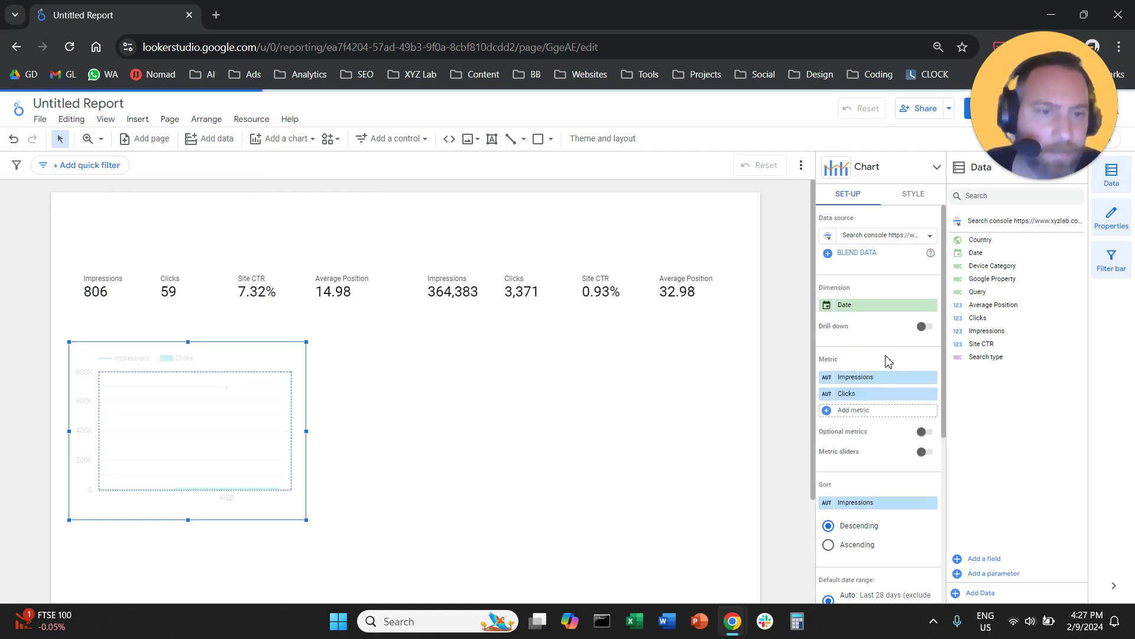
Change the combo chart's first metric to Clicks and its second metric to Average Position.
{"action": "left_click", "coordinate": [867, 379]}
{"action": "type", "text": "clic"}
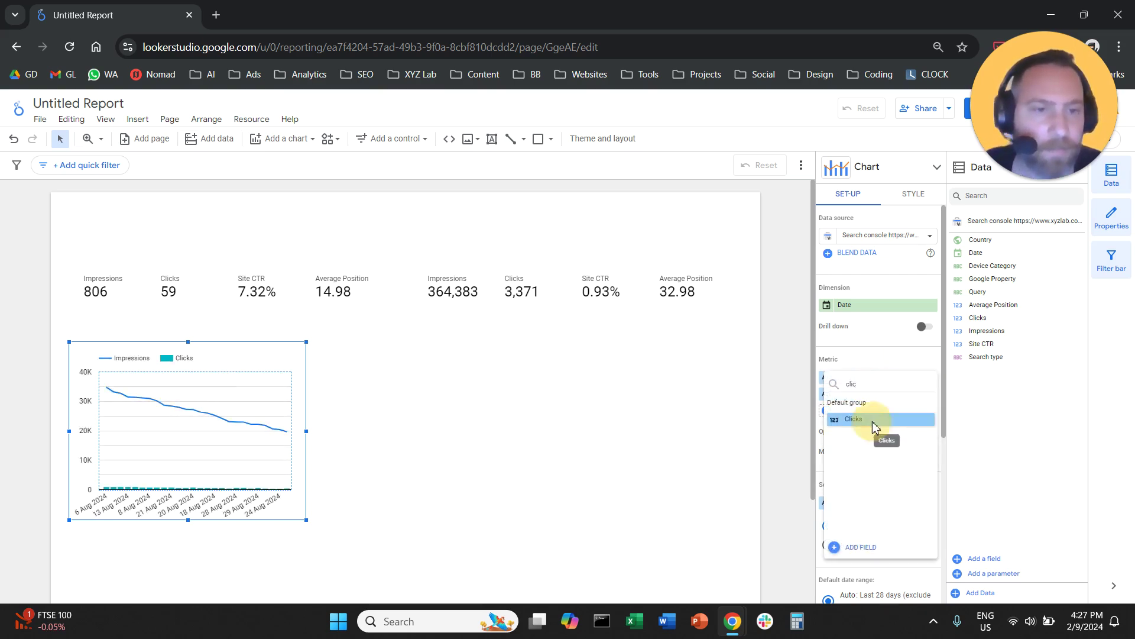
{"action": "left_click", "coordinate": [870, 419]}
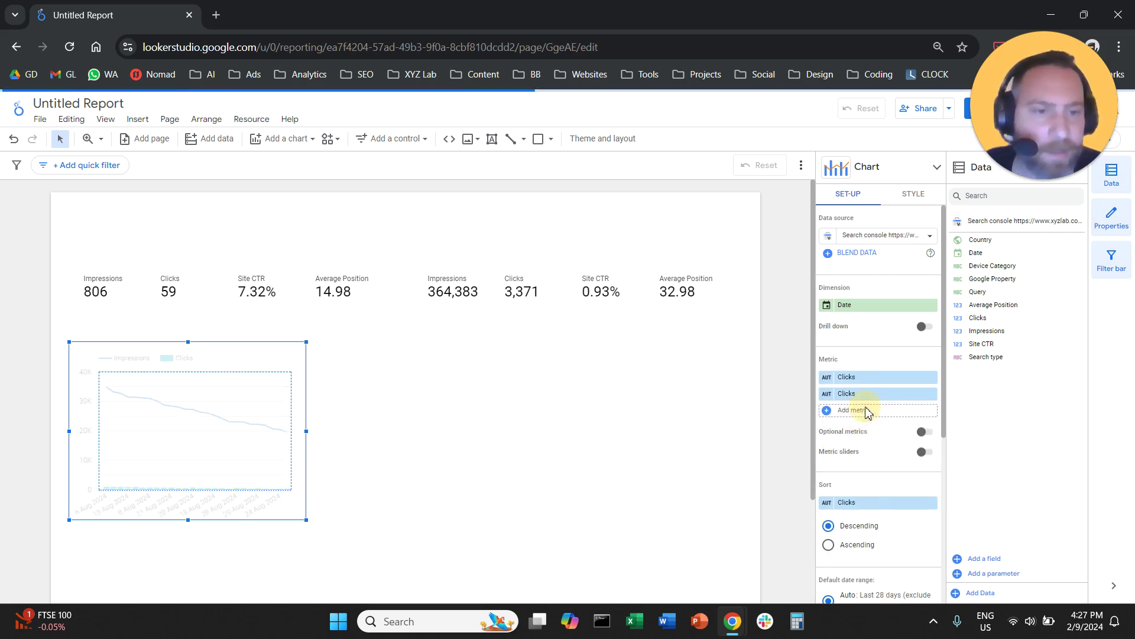
{"action": "left_click", "coordinate": [869, 396]}
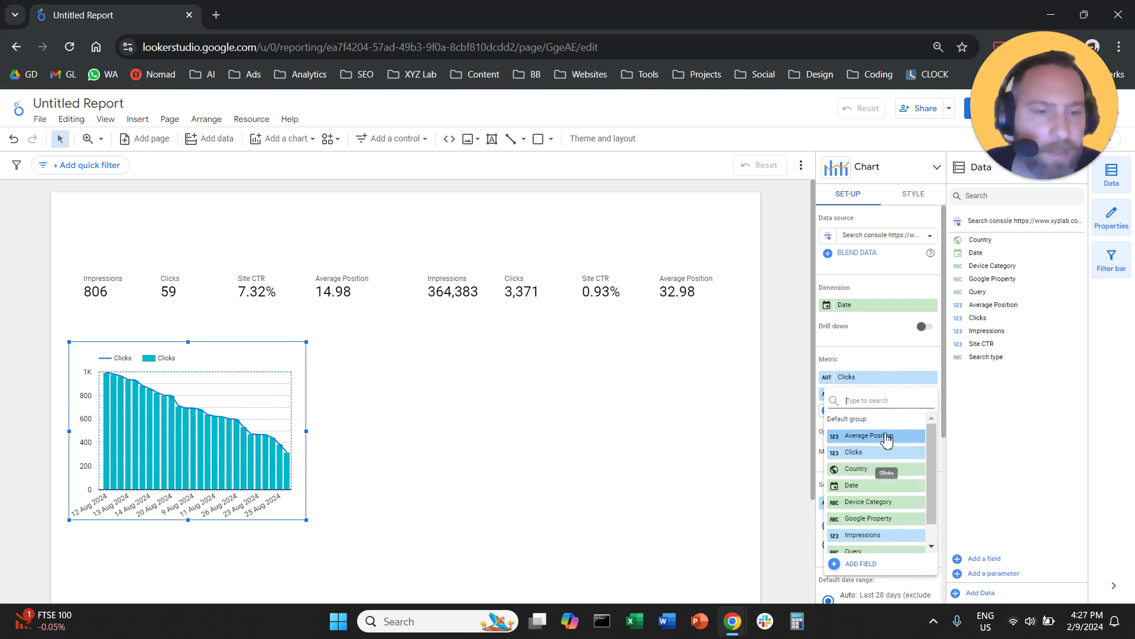
{"action": "left_click", "coordinate": [880, 436]}
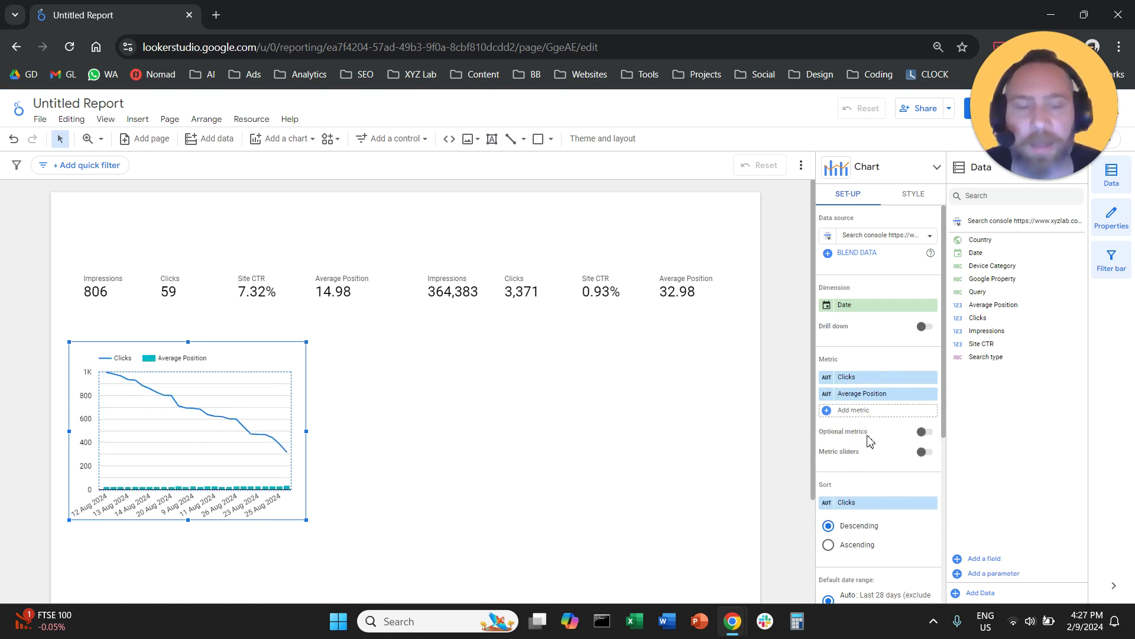
Sort the combo chart by Date in ascending order.
{"action": "left_click", "coordinate": [868, 508]}
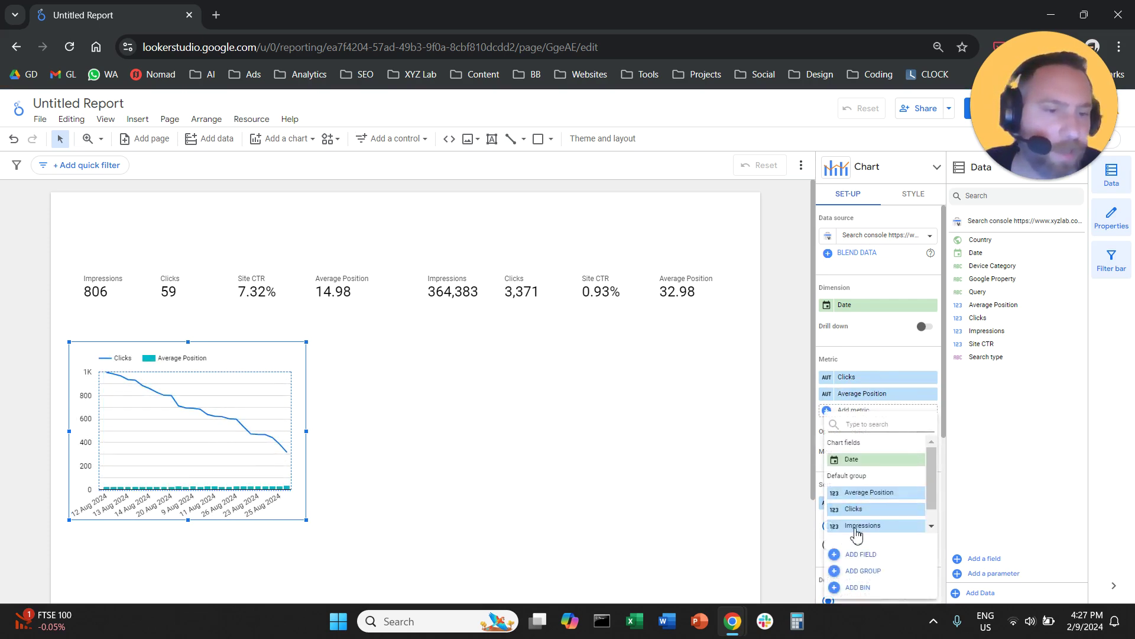
{"action": "left_click", "coordinate": [857, 456]}
{"action": "left_click", "coordinate": [858, 547]}
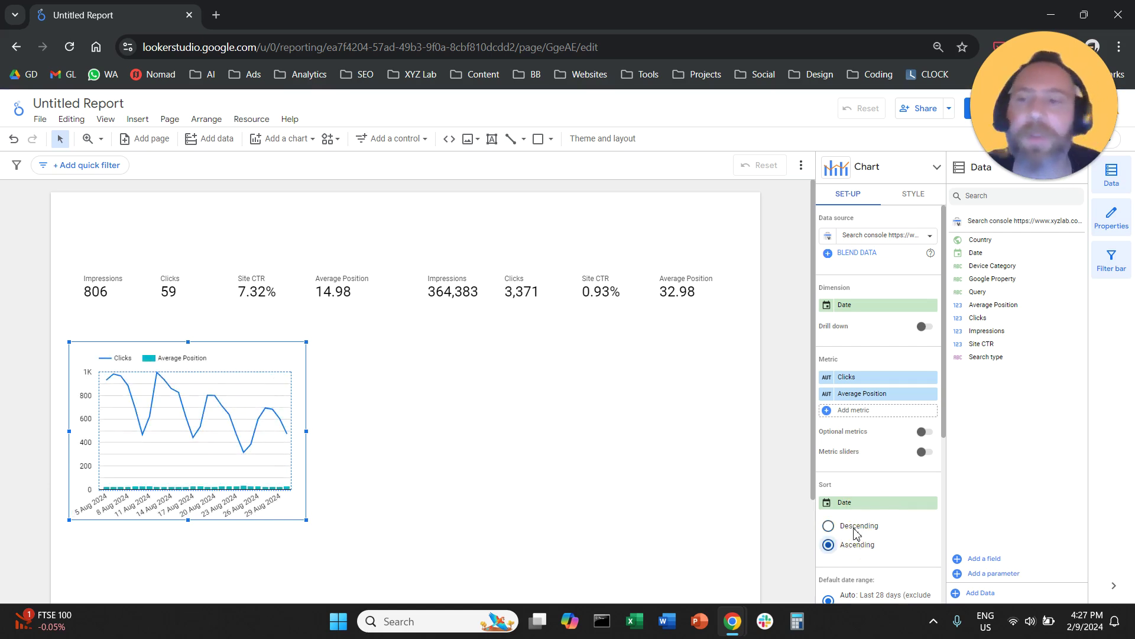
Style the combo chart's Clicks series as bars and its Average Position series as a line.
{"action": "left_click", "coordinate": [912, 204]}
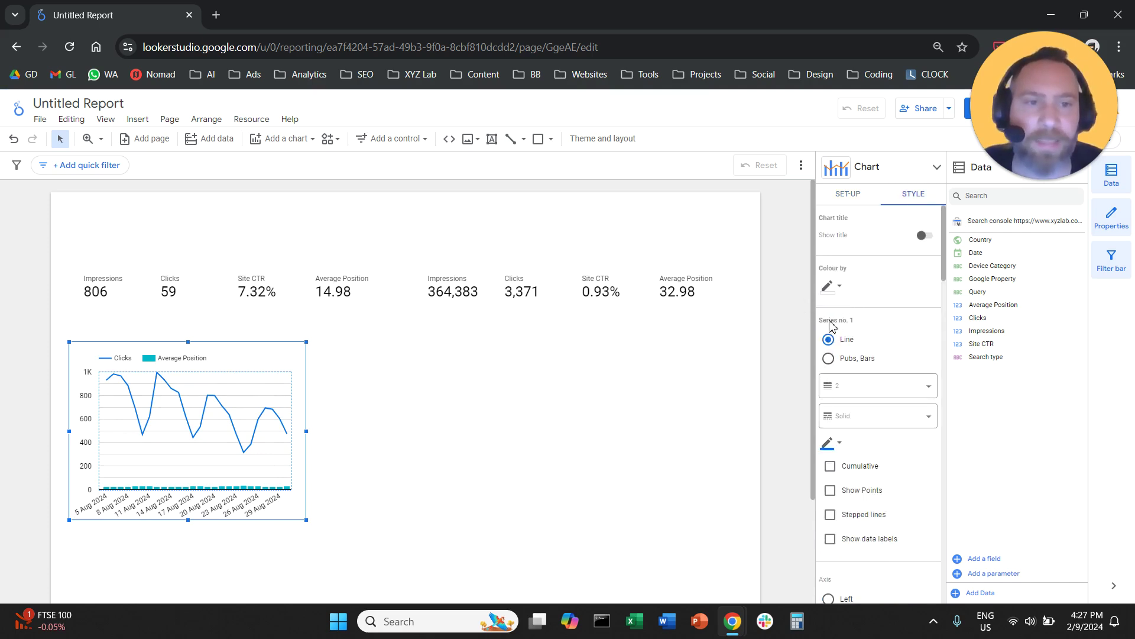
{"action": "left_click", "coordinate": [829, 359]}
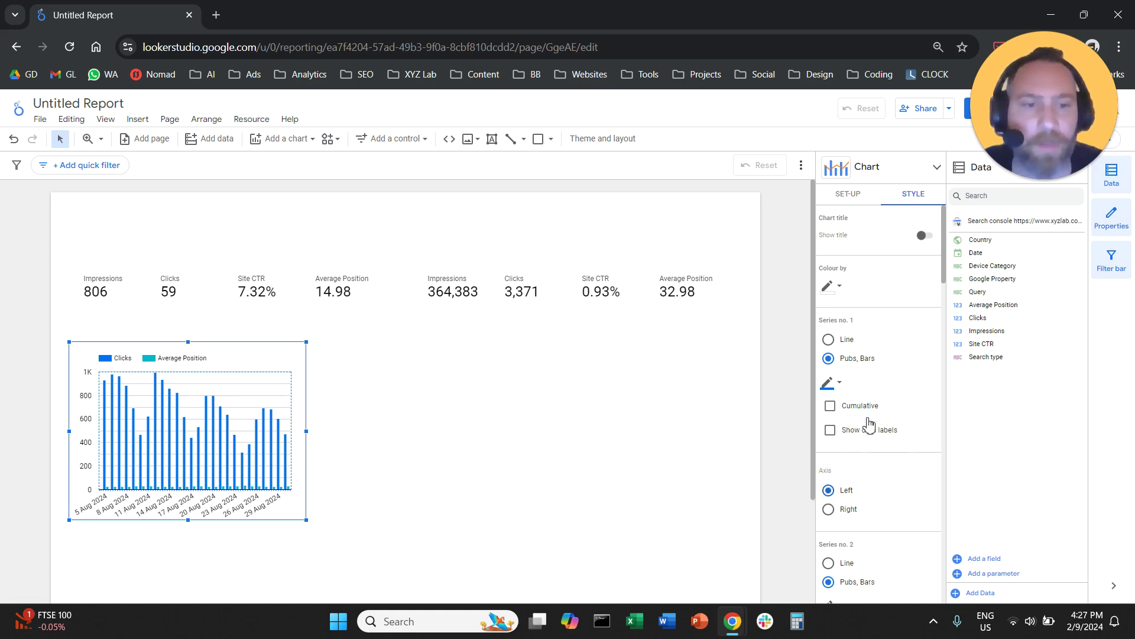
{"action": "scroll", "coordinate": [890, 376], "scroll_direction": "down", "scroll_amount": 4}
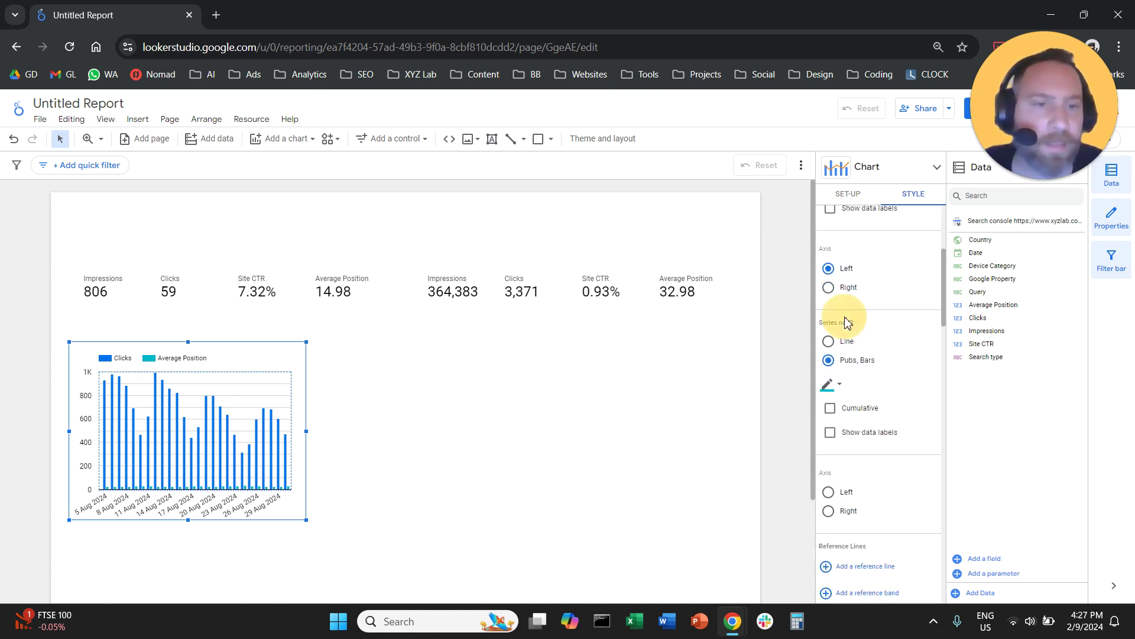
{"action": "left_click", "coordinate": [828, 341]}
{"action": "scroll", "coordinate": [846, 408], "scroll_direction": "down", "scroll_amount": 1}
{"action": "scroll", "coordinate": [847, 415], "scroll_direction": "down", "scroll_amount": 1}
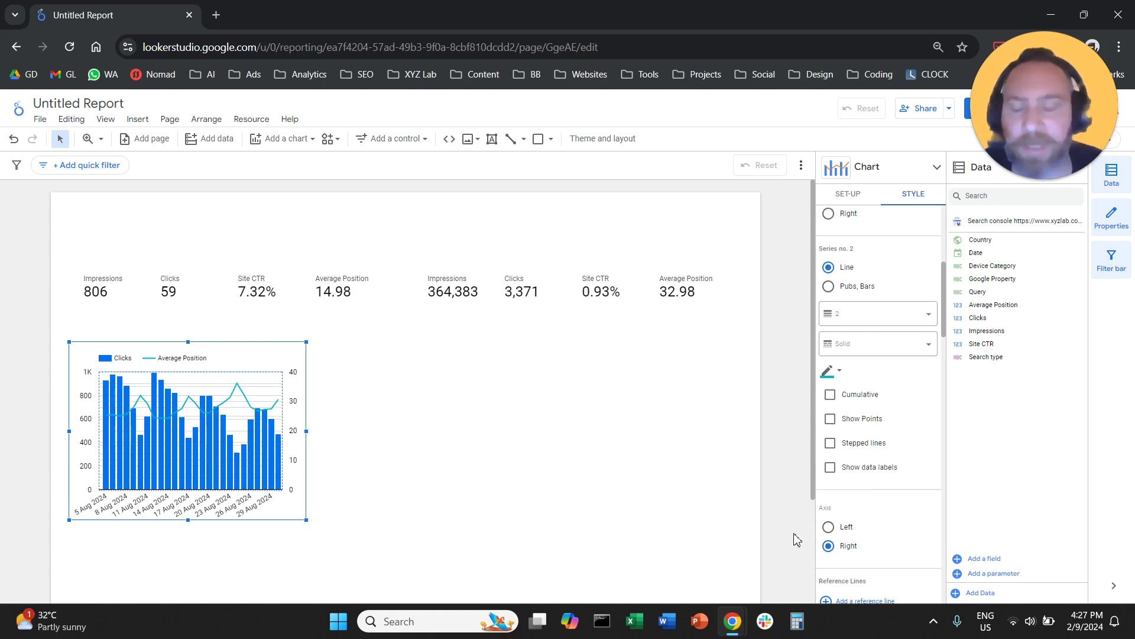
Hide the combo chart's gridlines by changing the grid colour.
{"action": "scroll", "coordinate": [916, 316], "scroll_direction": "down", "scroll_amount": 10}
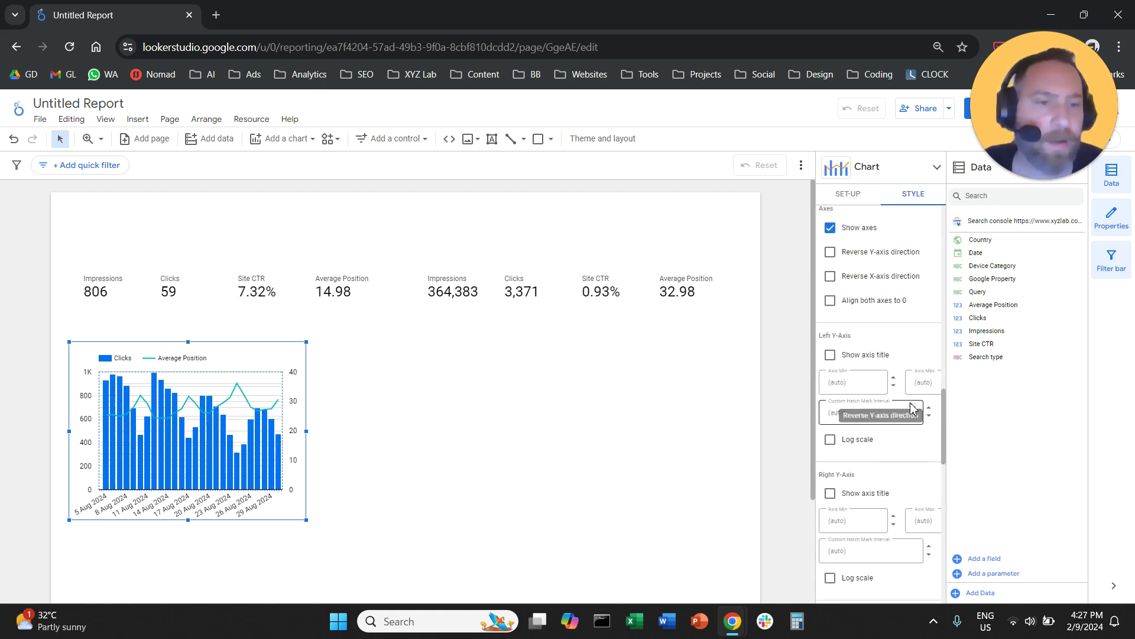
{"action": "left_click", "coordinate": [897, 318]}
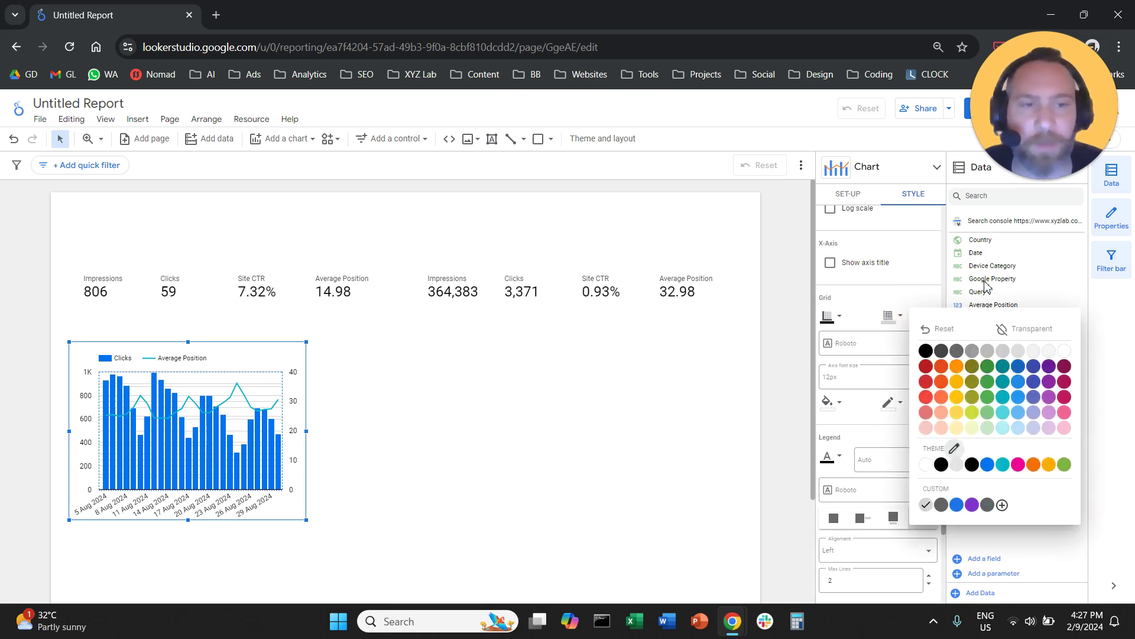
{"action": "left_click", "coordinate": [899, 342]}
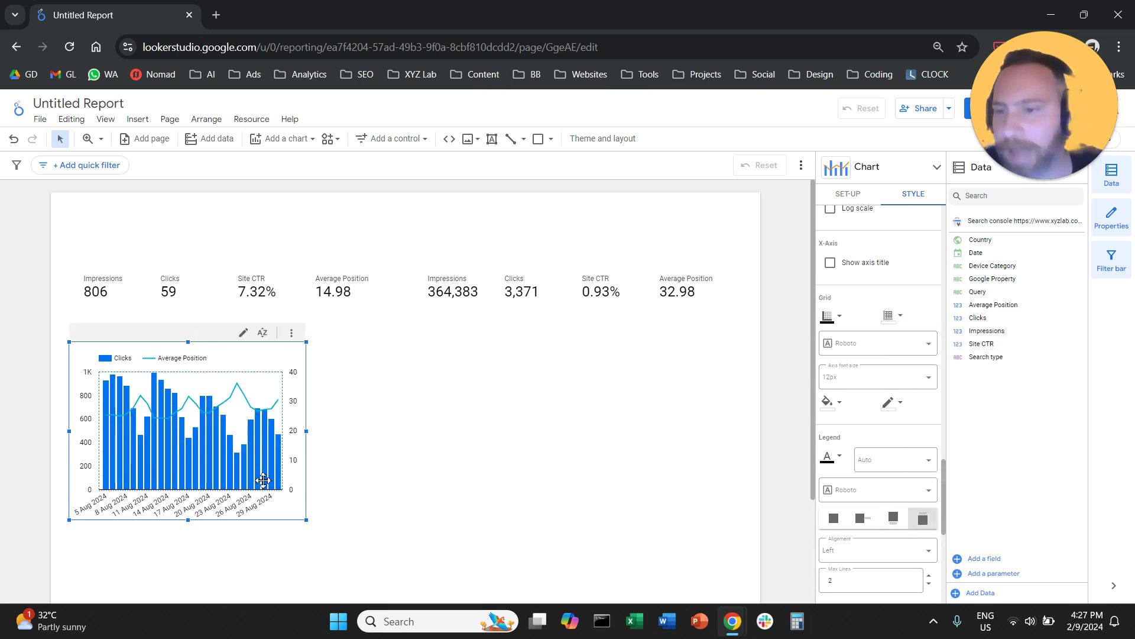
Widen the combo chart to match the left scorecards and place a duplicate beside it below the right scorecards.
{"action": "left_click_drag", "start_coordinate": [306, 519], "coordinate": [378, 523]}
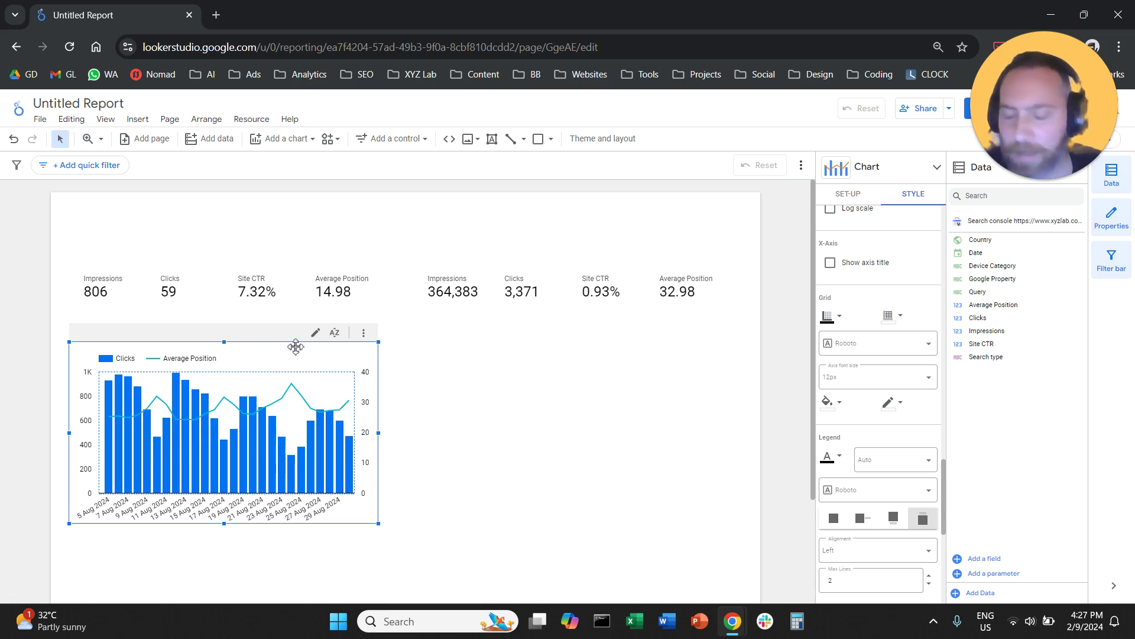
{"action": "key", "text": "ctrl+c"}
{"action": "key", "text": "ctrl+v"}
{"action": "left_click_drag", "start_coordinate": [199, 387], "coordinate": [530, 402]}
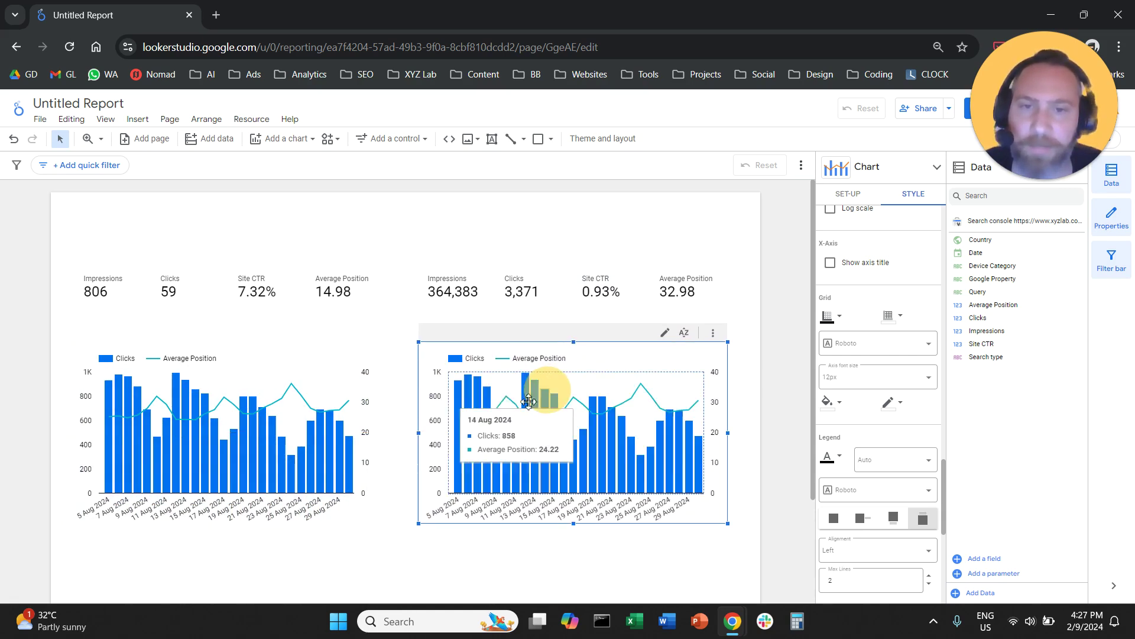
Apply the Brand Queries filter to the left combo chart.
{"action": "left_click", "coordinate": [302, 368]}
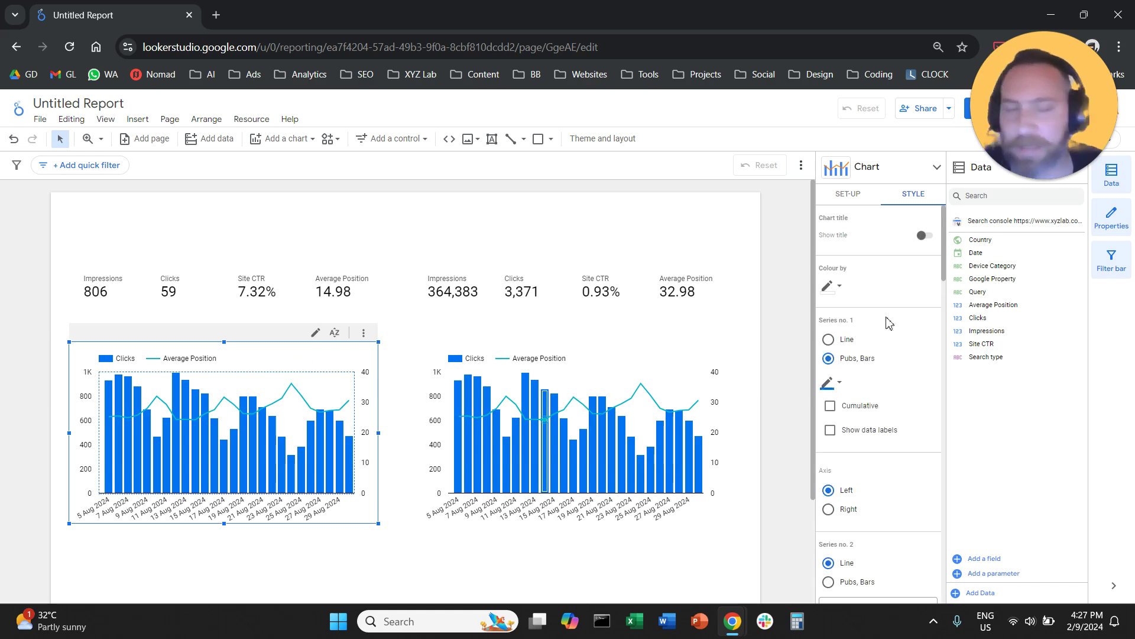
{"action": "left_click", "coordinate": [847, 194]}
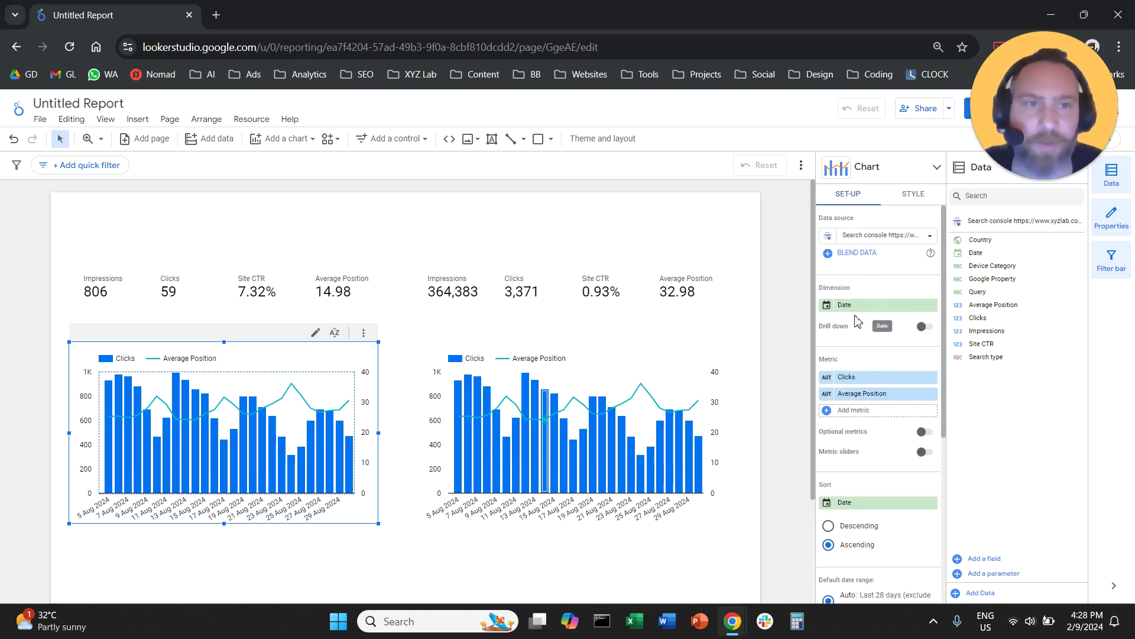
{"action": "scroll", "coordinate": [840, 354], "scroll_direction": "down", "scroll_amount": 10}
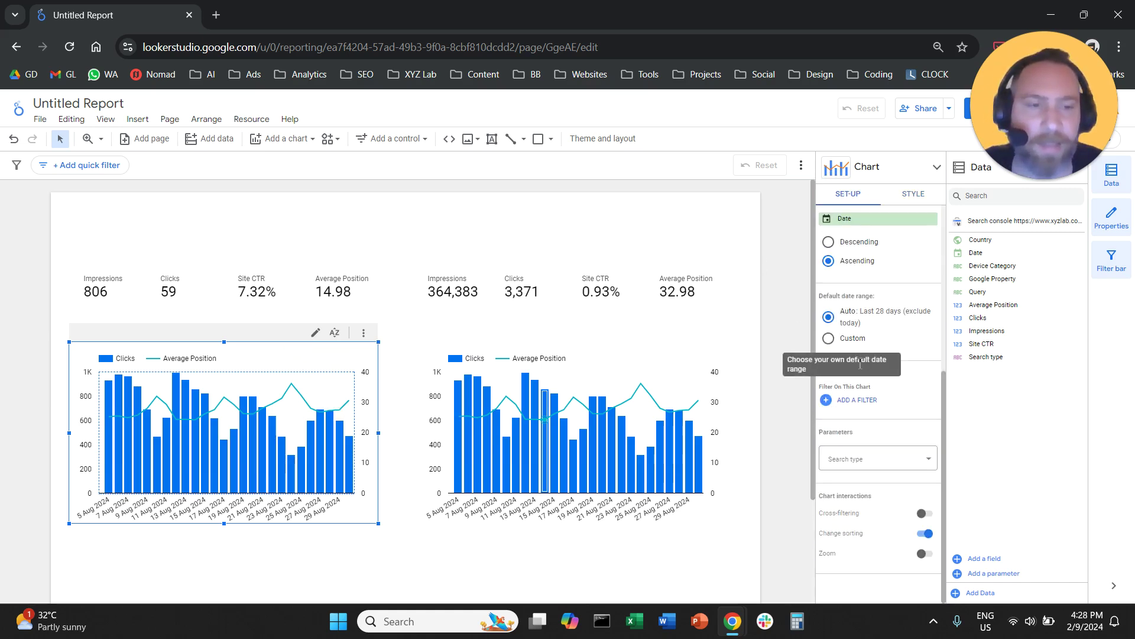
{"action": "left_click", "coordinate": [874, 401]}
{"action": "left_click", "coordinate": [887, 203]}
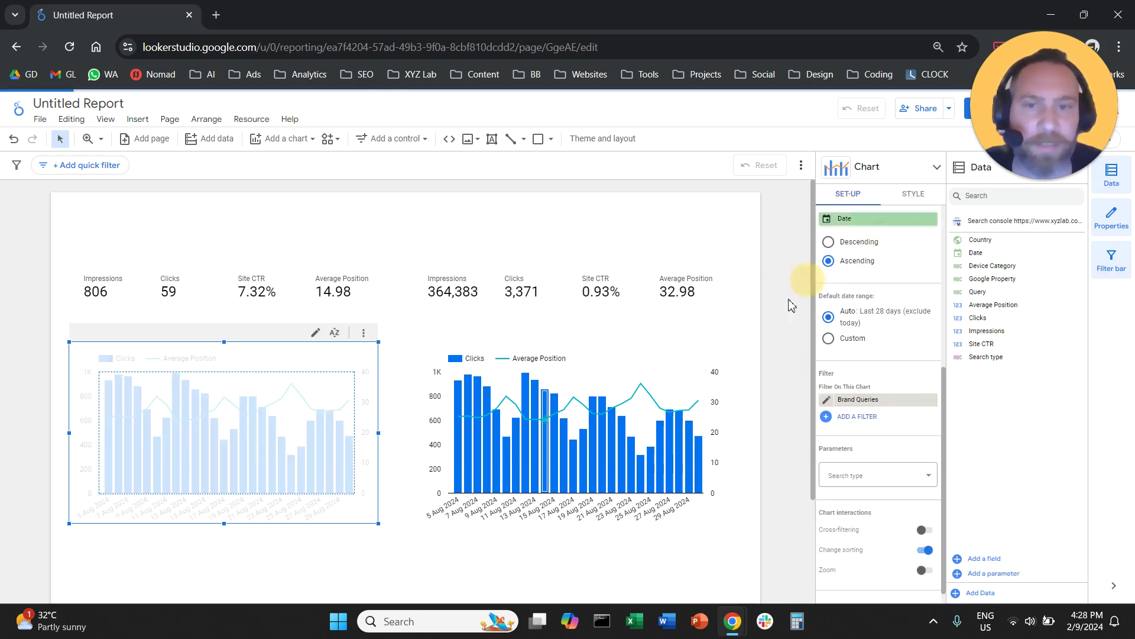
Apply the Non-Brand filter to the right combo chart.
{"action": "left_click", "coordinate": [615, 366]}
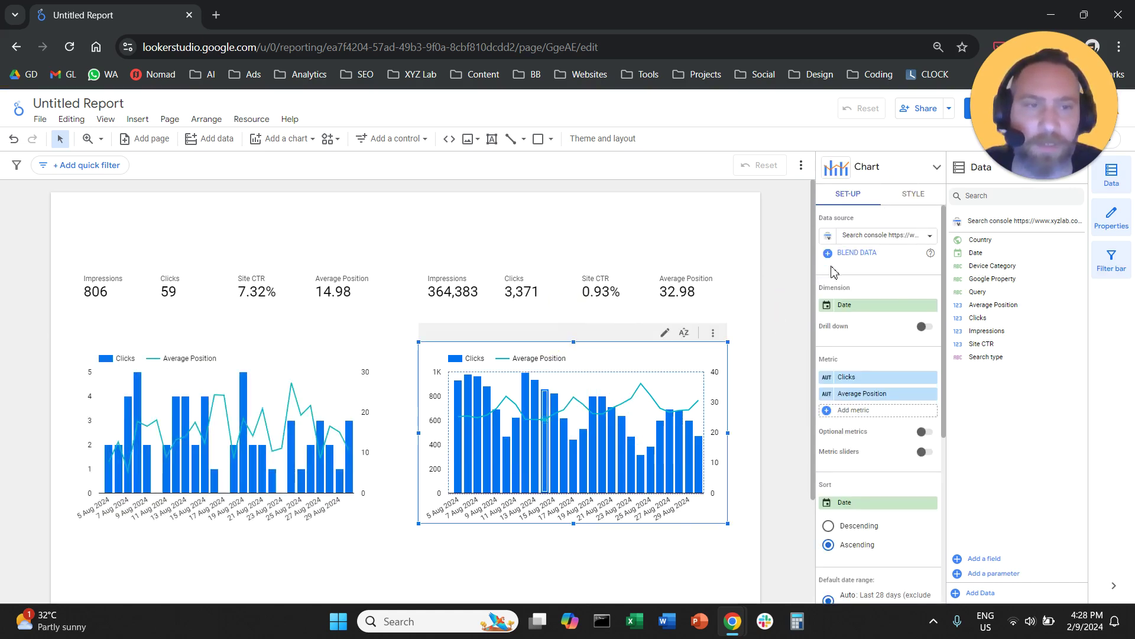
{"action": "scroll", "coordinate": [851, 425], "scroll_direction": "down", "scroll_amount": 5}
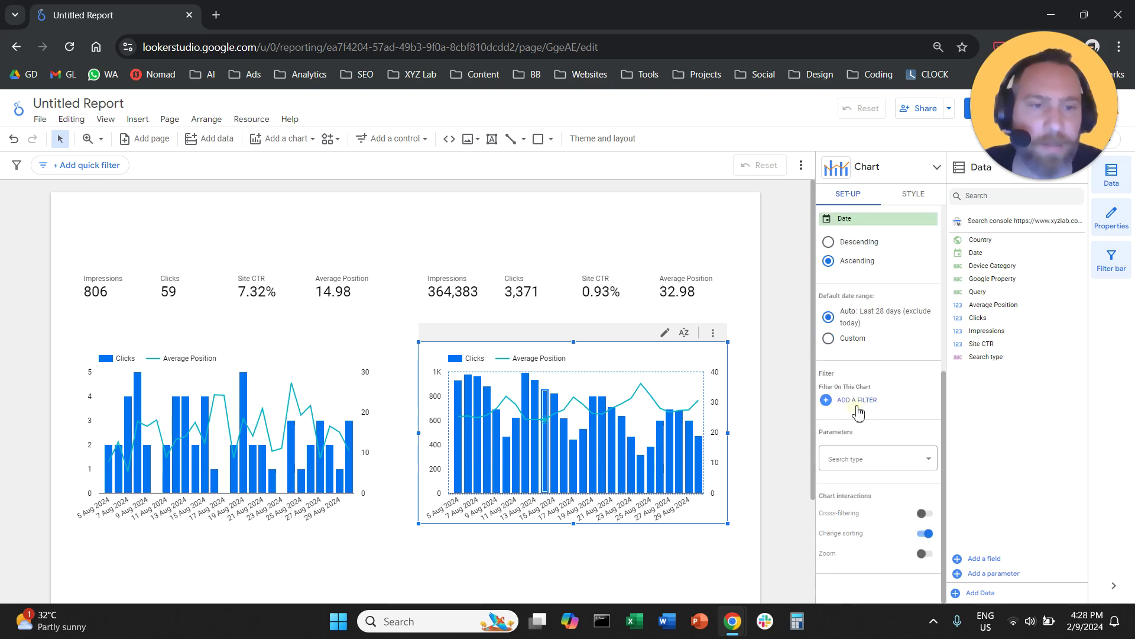
{"action": "left_click", "coordinate": [857, 413]}
{"action": "left_click", "coordinate": [852, 222]}
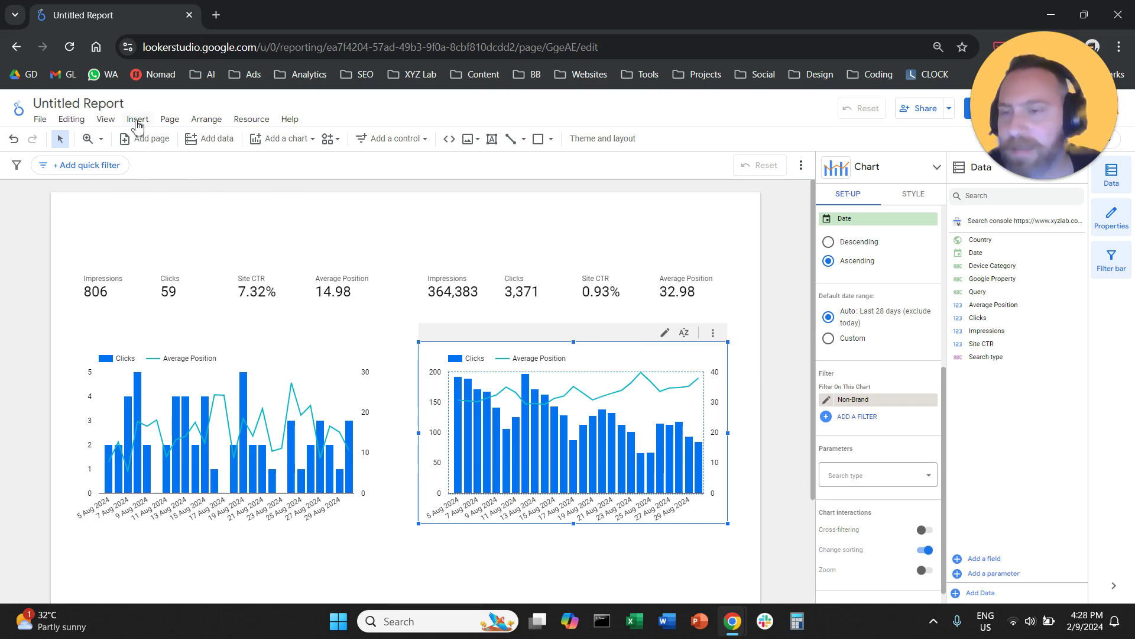
Shift the left and right groups of scorecards and charts slightly down and outward, keeping both groups level.
{"action": "left_click_drag", "start_coordinate": [53, 228], "coordinate": [365, 494]}
{"action": "mouse_move", "coordinate": [328, 429]}
{"action": "left_mouse_down"}
{"action": "mouse_move", "coordinate": [328, 455]}
{"action": "mouse_move", "coordinate": [326, 437]}
{"action": "left_mouse_up"}
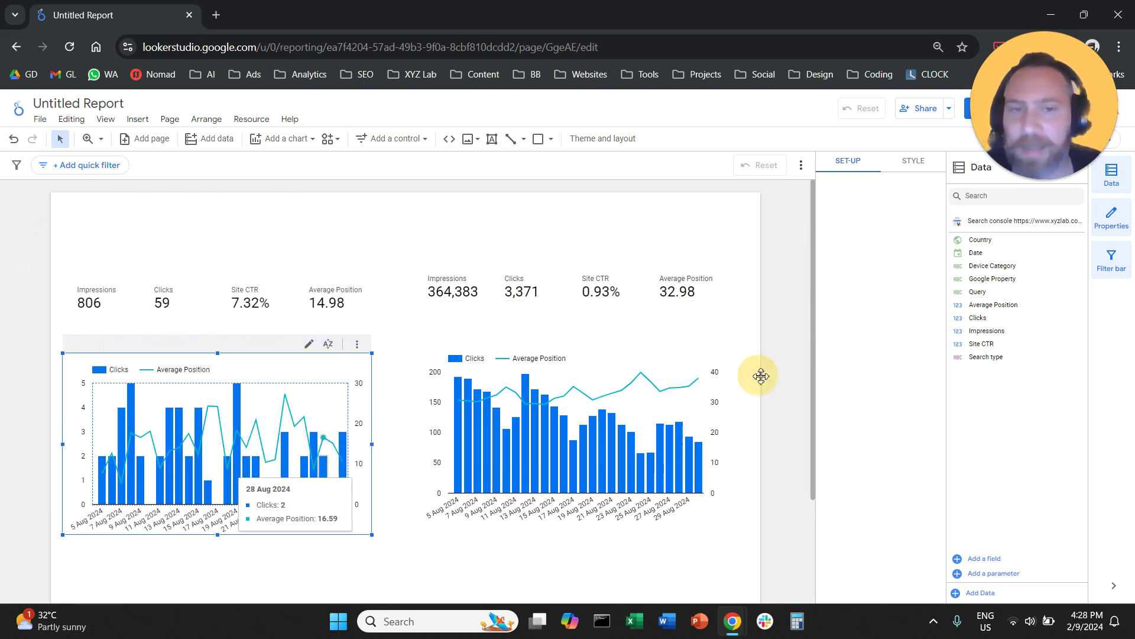
{"action": "left_click_drag", "start_coordinate": [773, 274], "coordinate": [628, 437]}
{"action": "left_click_drag", "start_coordinate": [689, 368], "coordinate": [456, 535]}
{"action": "left_click_drag", "start_coordinate": [641, 446], "coordinate": [705, 426]}
{"action": "left_click", "coordinate": [772, 326]}
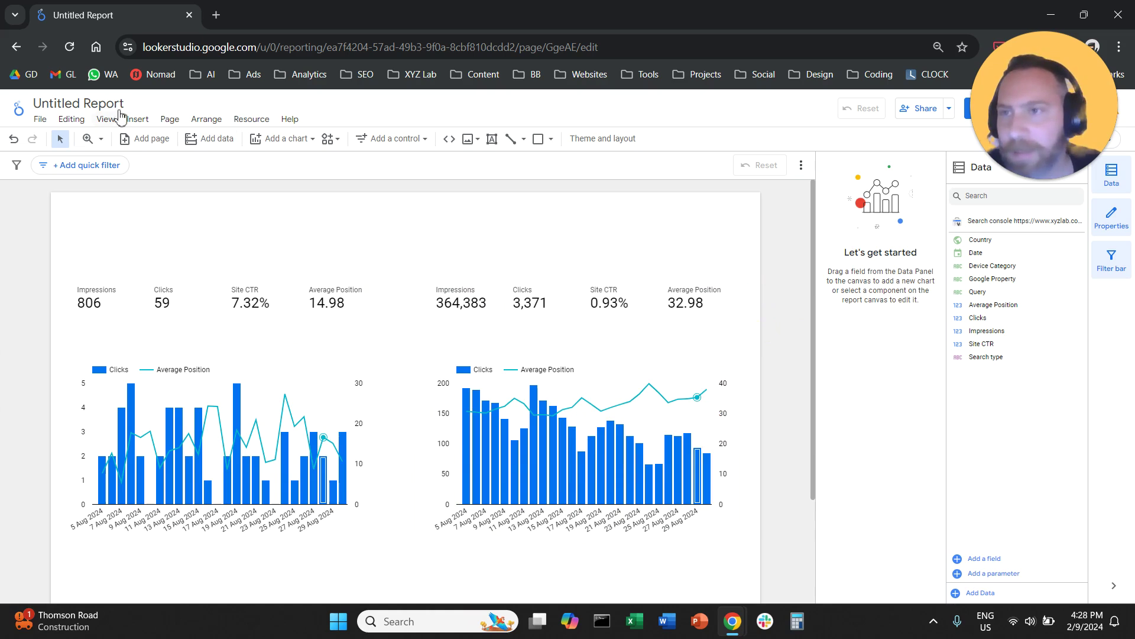
Add a rectangle header band across the full page width above the scorecards and fill it dark blue.
{"action": "left_click", "coordinate": [138, 119]}
{"action": "scroll", "coordinate": [177, 367], "scroll_direction": "down", "scroll_amount": 5}
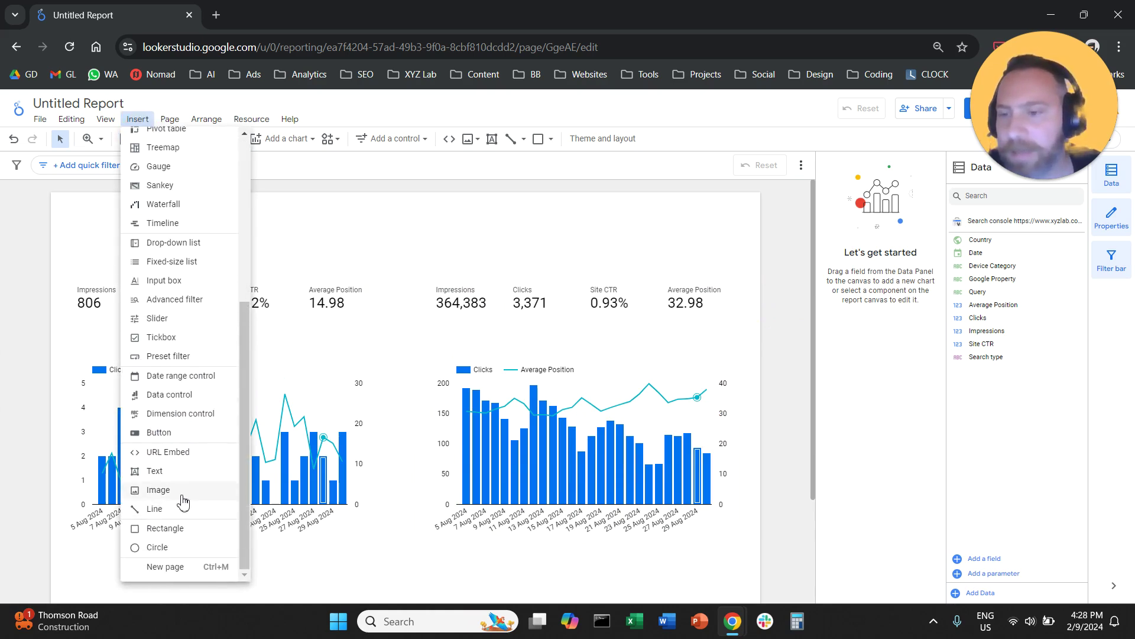
{"action": "left_click", "coordinate": [161, 527]}
{"action": "mouse_move", "coordinate": [119, 196]}
{"action": "left_mouse_down"}
{"action": "mouse_move", "coordinate": [481, 258]}
{"action": "mouse_move", "coordinate": [507, 289]}
{"action": "left_mouse_up"}
{"action": "left_click_drag", "start_coordinate": [248, 223], "coordinate": [177, 219]}
{"action": "left_click_drag", "start_coordinate": [243, 284], "coordinate": [244, 248]}
{"action": "left_click_drag", "start_coordinate": [438, 221], "coordinate": [761, 225]}
{"action": "left_click", "coordinate": [827, 213]}
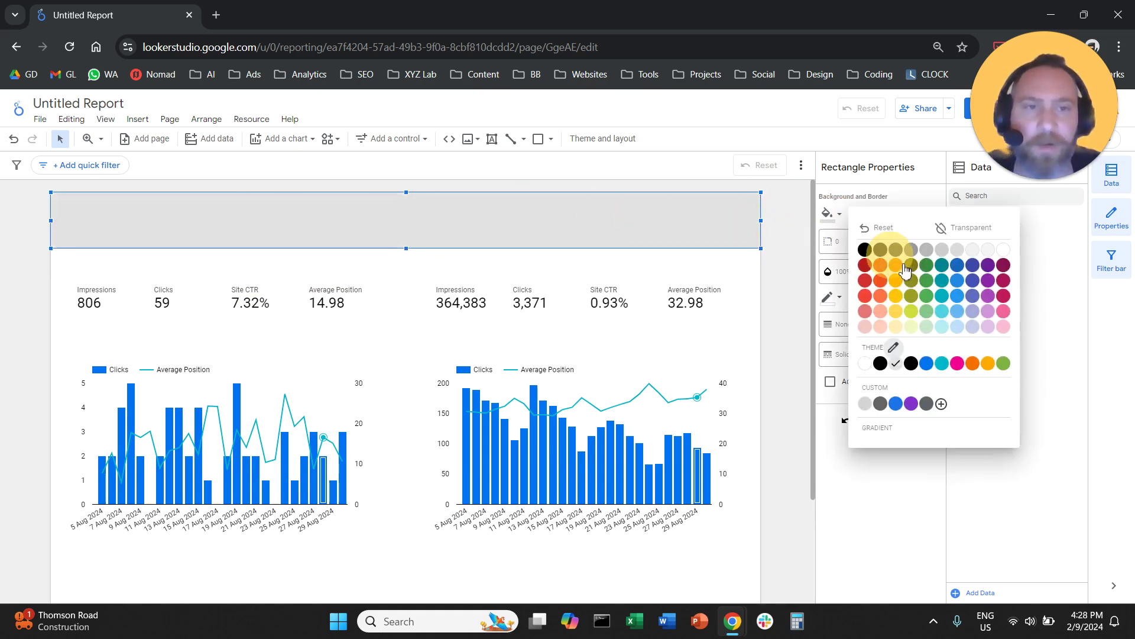
{"action": "left_click", "coordinate": [973, 267]}
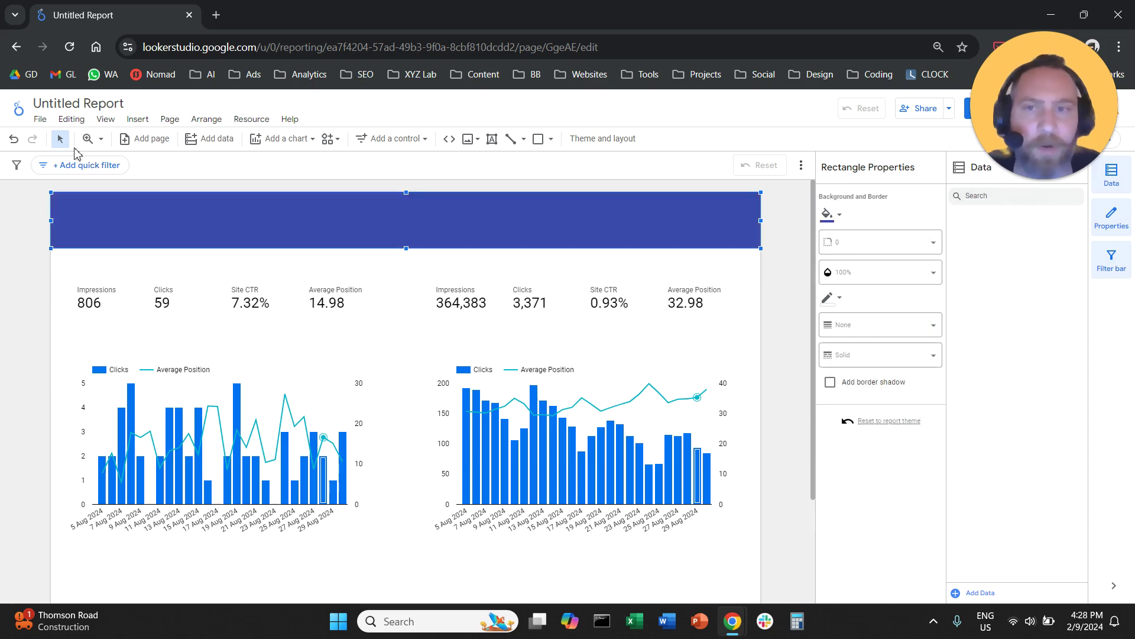
Insert a text box in the header band reading "Brand vs Generic SEO performance".
{"action": "left_click", "coordinate": [151, 120]}
{"action": "scroll", "coordinate": [201, 450], "scroll_direction": "down", "scroll_amount": 5}
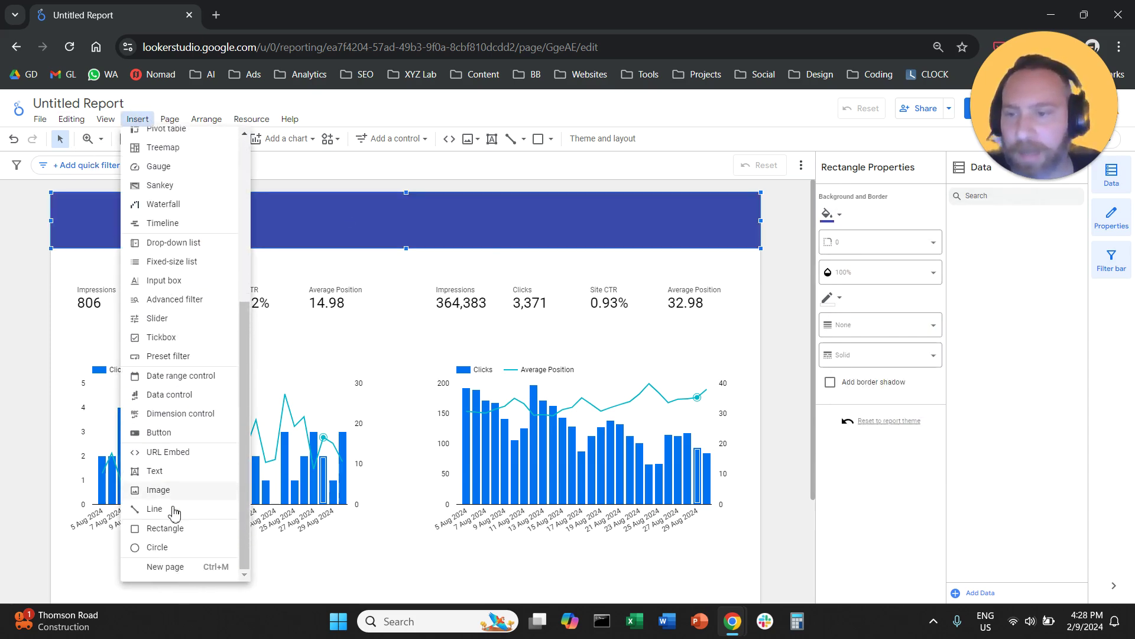
{"action": "left_click", "coordinate": [201, 476]}
{"action": "left_click_drag", "start_coordinate": [352, 196], "coordinate": [471, 256]}
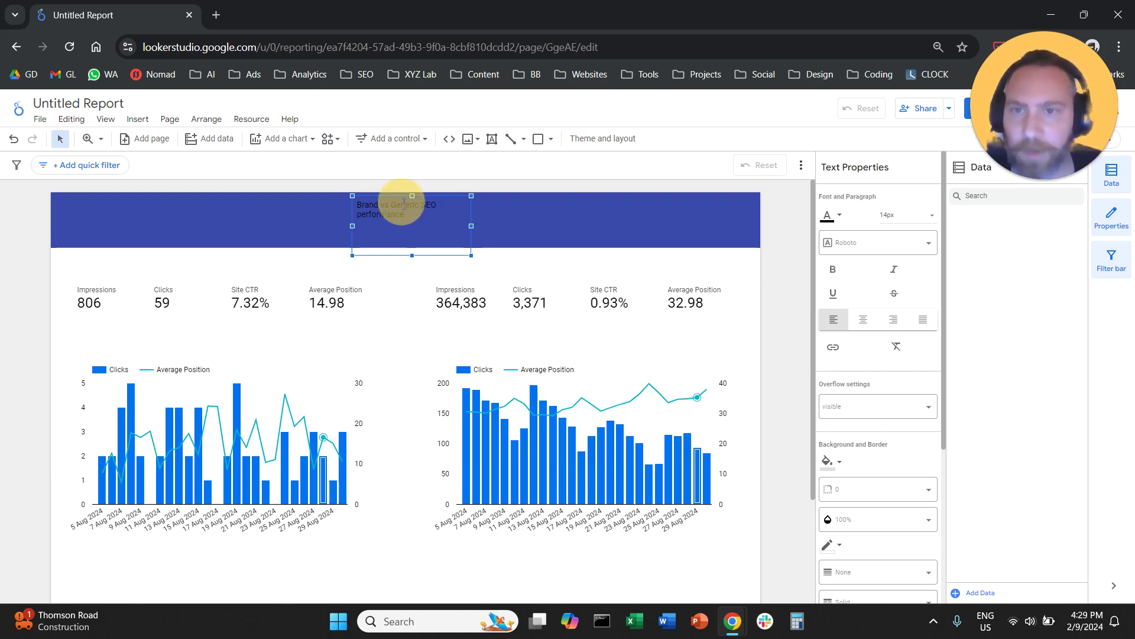
Make the header title text white and set its font size to 36px.
{"action": "key", "text": "ctrl+a"}
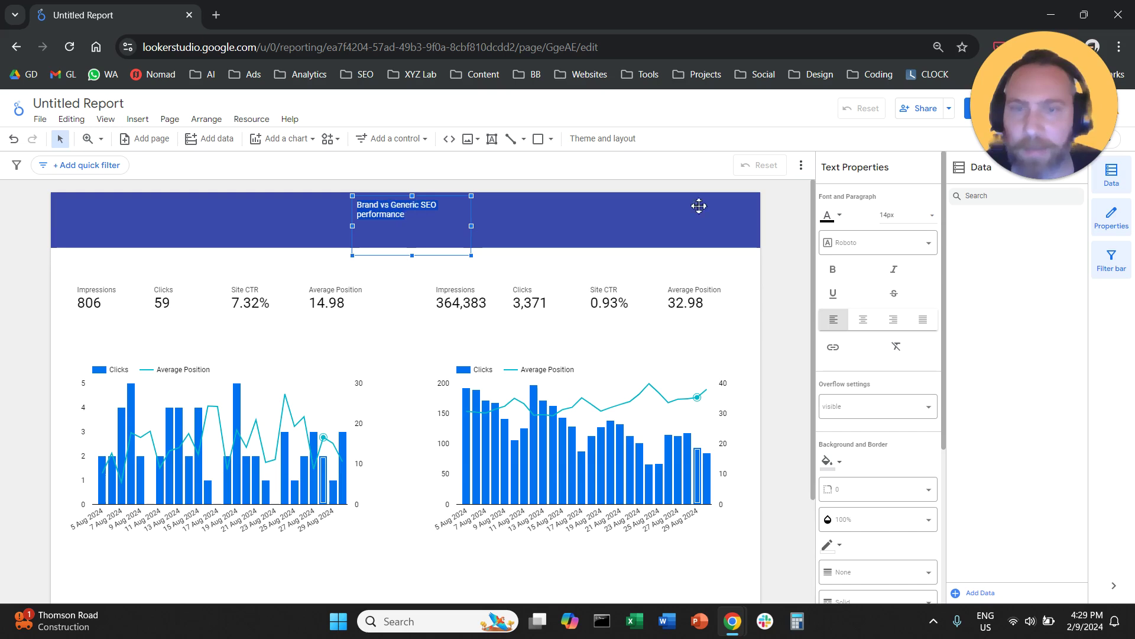
{"action": "left_click", "coordinate": [831, 215]}
{"action": "left_click", "coordinate": [1000, 232]}
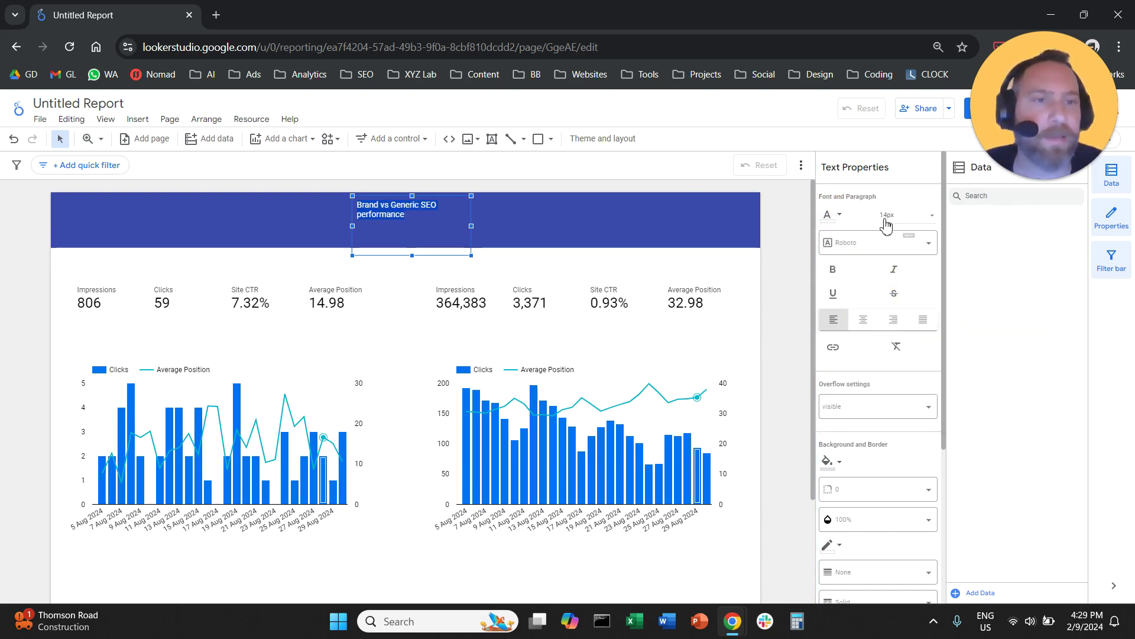
{"action": "left_click", "coordinate": [886, 227]}
{"action": "scroll", "coordinate": [887, 266], "scroll_direction": "down", "scroll_amount": 3}
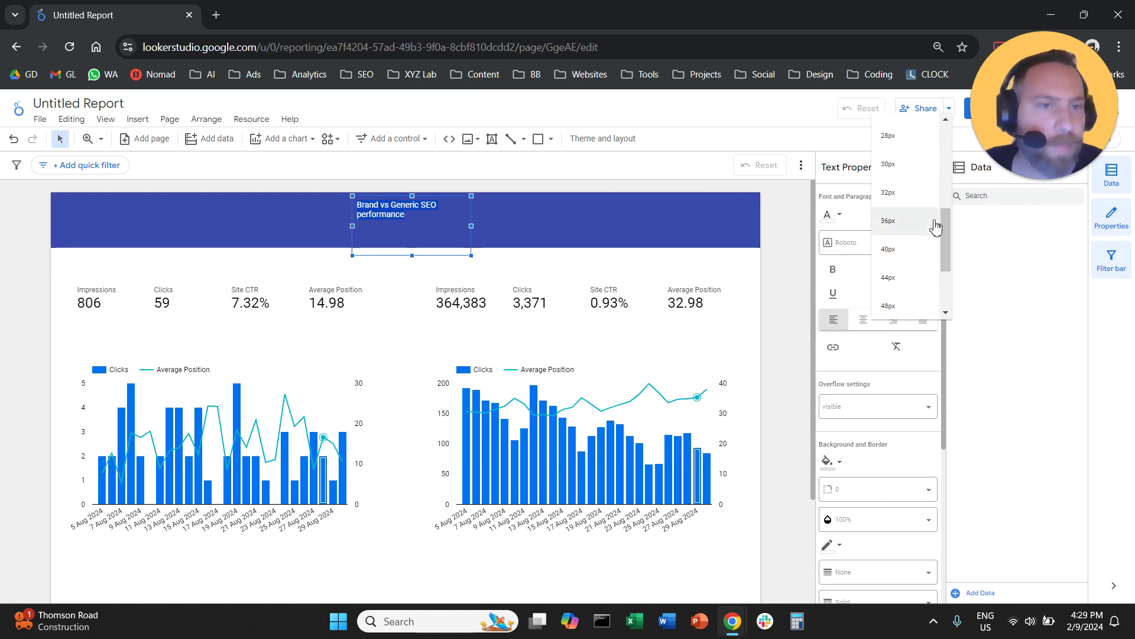
{"action": "left_click", "coordinate": [918, 226]}
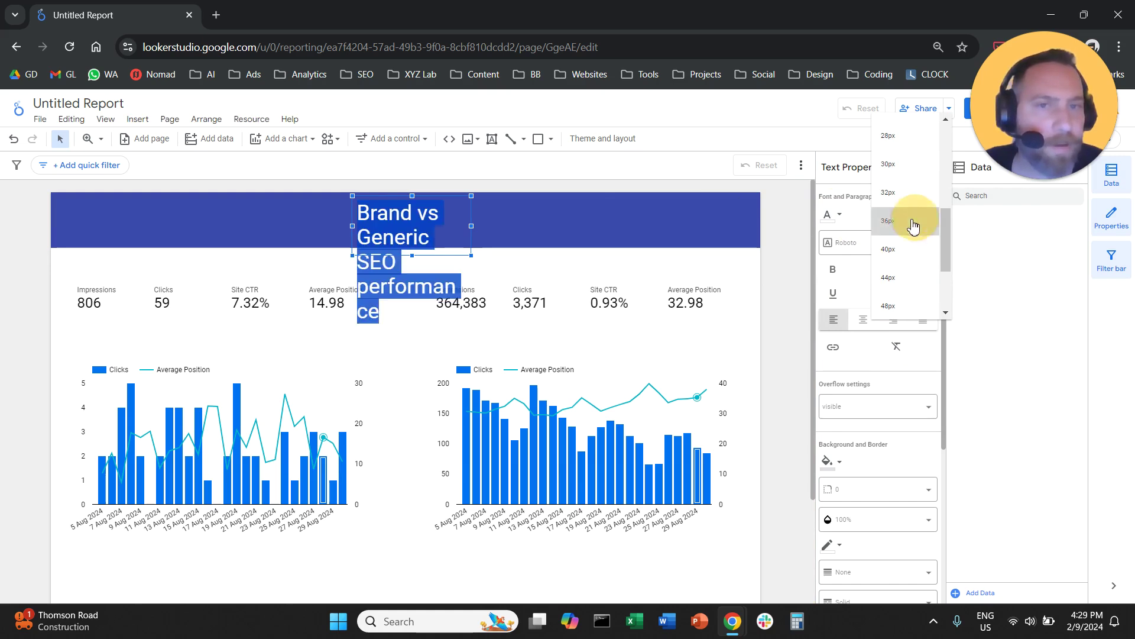
Make the header title bold and centred, and stretch its text box across nearly the full header width.
{"action": "left_click", "coordinate": [833, 270]}
{"action": "left_click", "coordinate": [864, 320]}
{"action": "left_click_drag", "start_coordinate": [478, 227], "coordinate": [734, 226]}
{"action": "left_click_drag", "start_coordinate": [352, 225], "coordinate": [57, 226]}
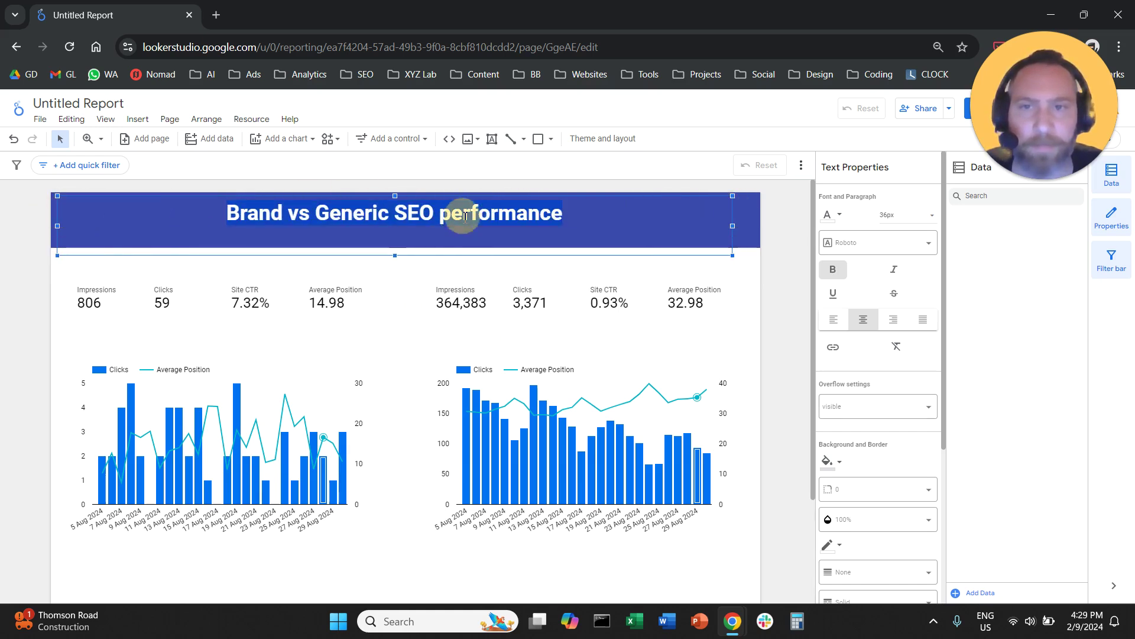
Reduce the header title's font size to 30px and centre its text box within the blue band.
{"action": "left_click", "coordinate": [896, 221]}
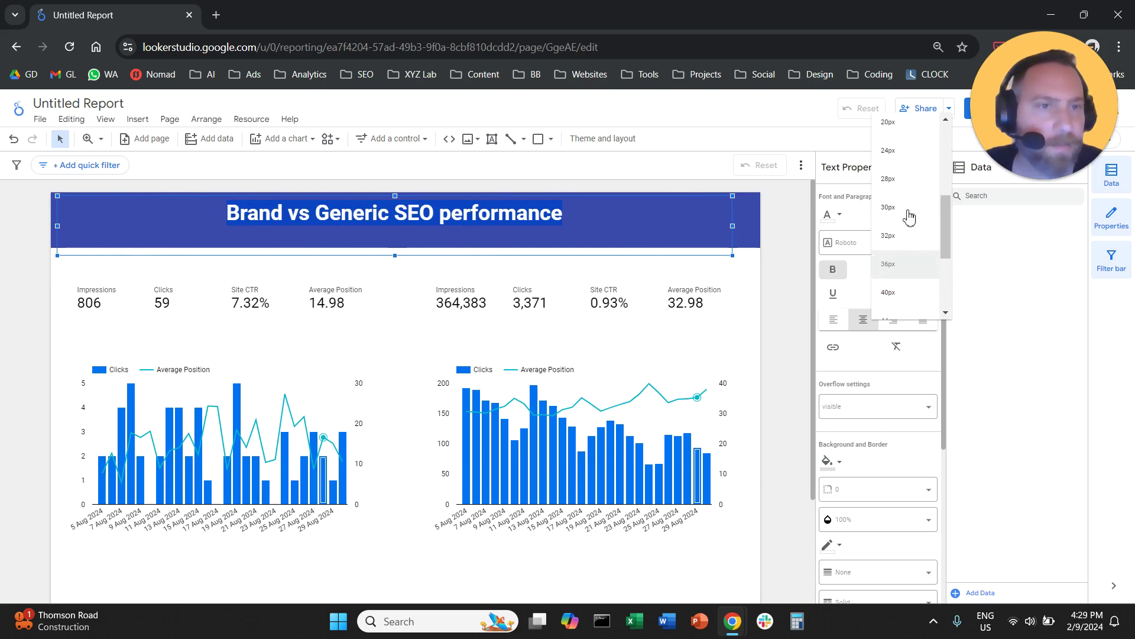
{"action": "left_click", "coordinate": [892, 256]}
{"action": "left_click_drag", "start_coordinate": [395, 260], "coordinate": [418, 210]}
Move both groups of scorecards and charts further down by the same amount to leave space beneath the header.
{"action": "left_click_drag", "start_coordinate": [33, 274], "coordinate": [370, 478]}
{"action": "key", "text": "Down"}
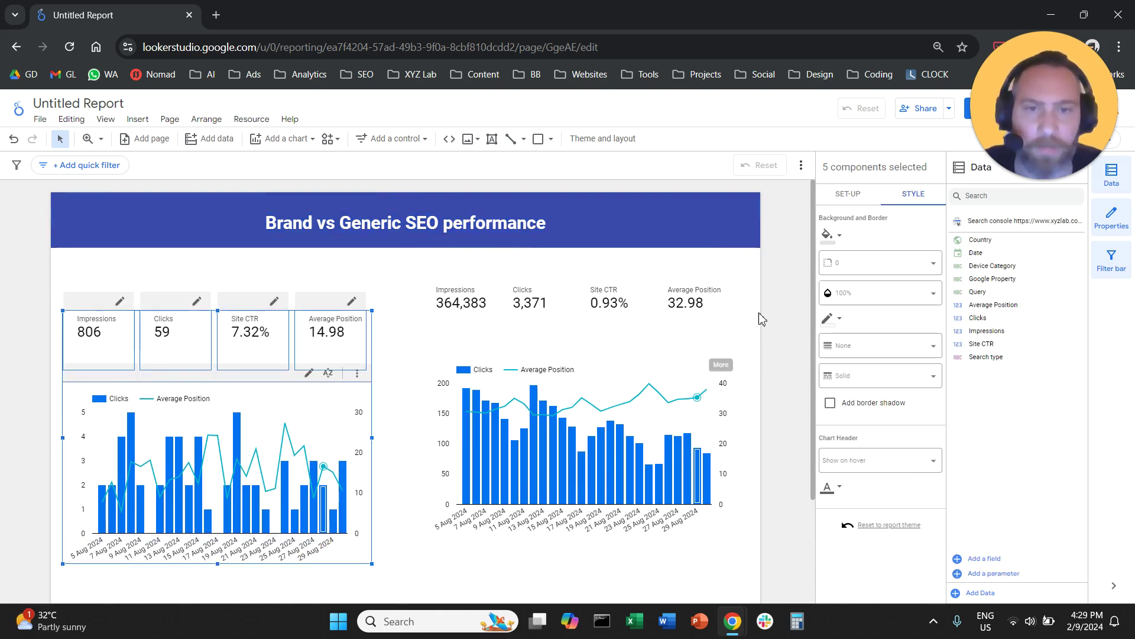
{"action": "left_click", "coordinate": [783, 274]}
{"action": "left_click_drag", "start_coordinate": [701, 329], "coordinate": [424, 509]}
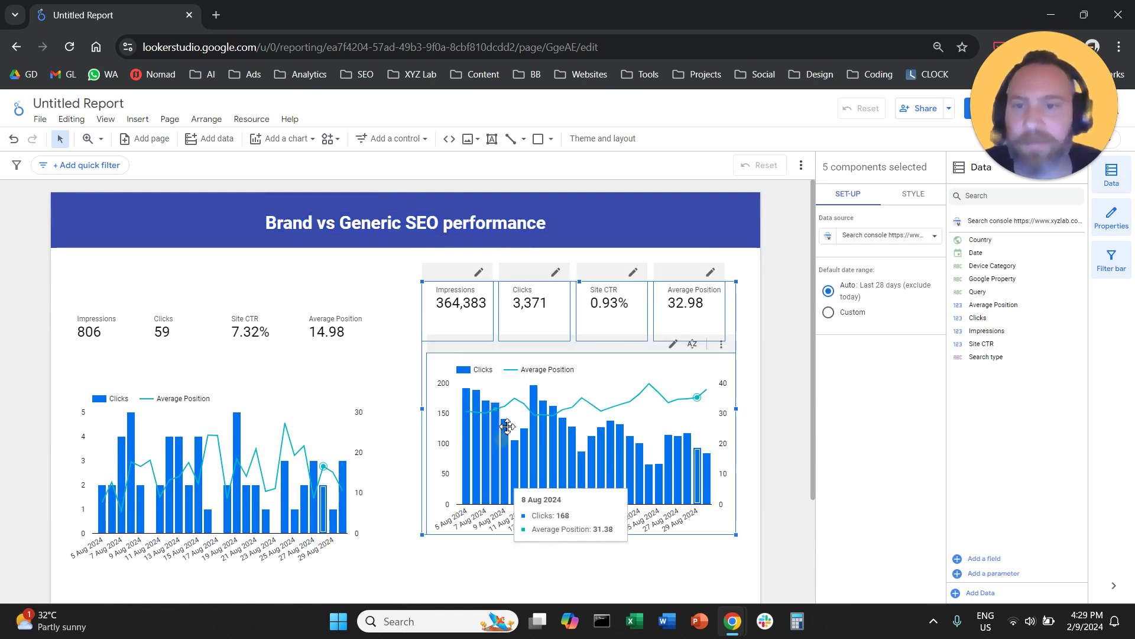
{"action": "key", "text": "Down"}
{"action": "left_click", "coordinate": [278, 254]}
Insert a date range control just below the header above the right scorecards and open its date picker.
{"action": "left_click", "coordinate": [137, 119]}
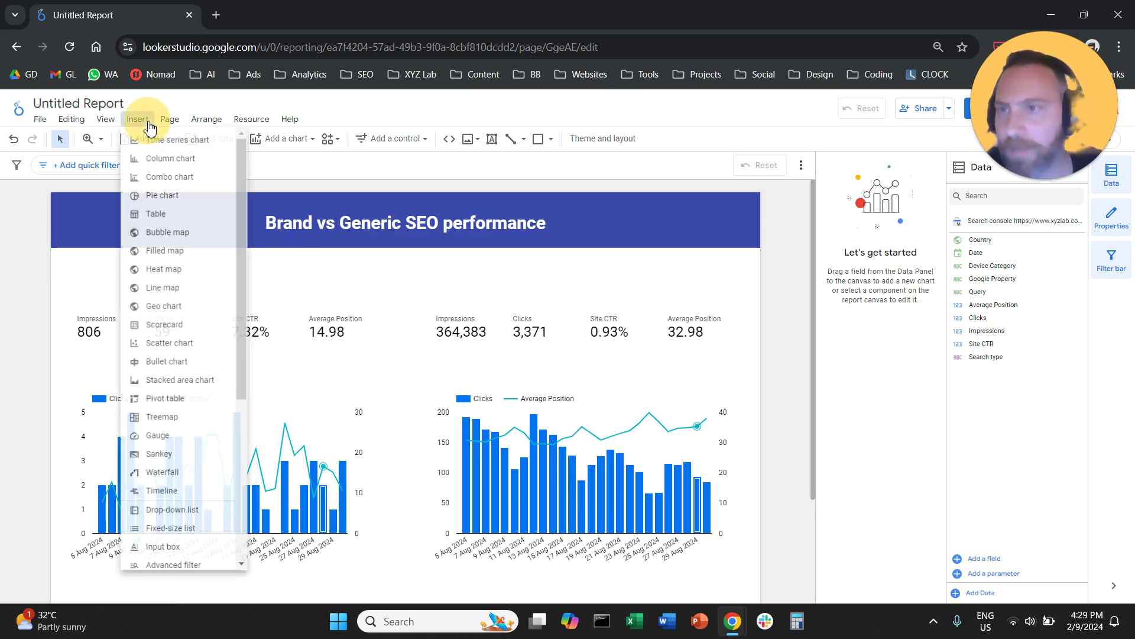
{"action": "scroll", "coordinate": [190, 355], "scroll_direction": "down", "scroll_amount": 3}
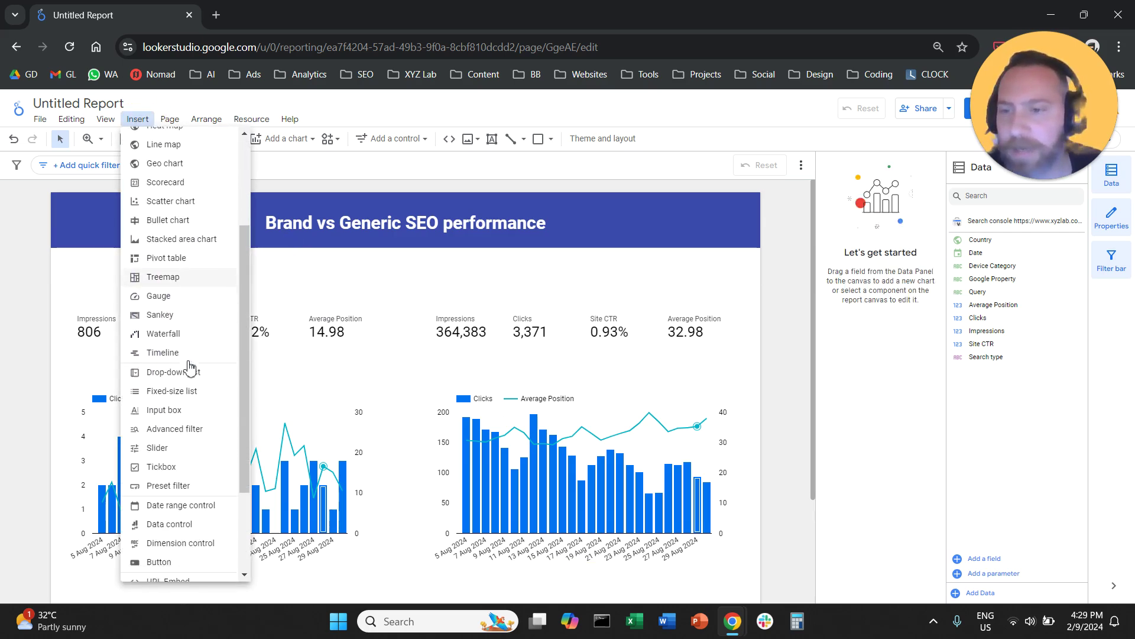
{"action": "left_click", "coordinate": [159, 504]}
{"action": "left_click", "coordinate": [577, 259]}
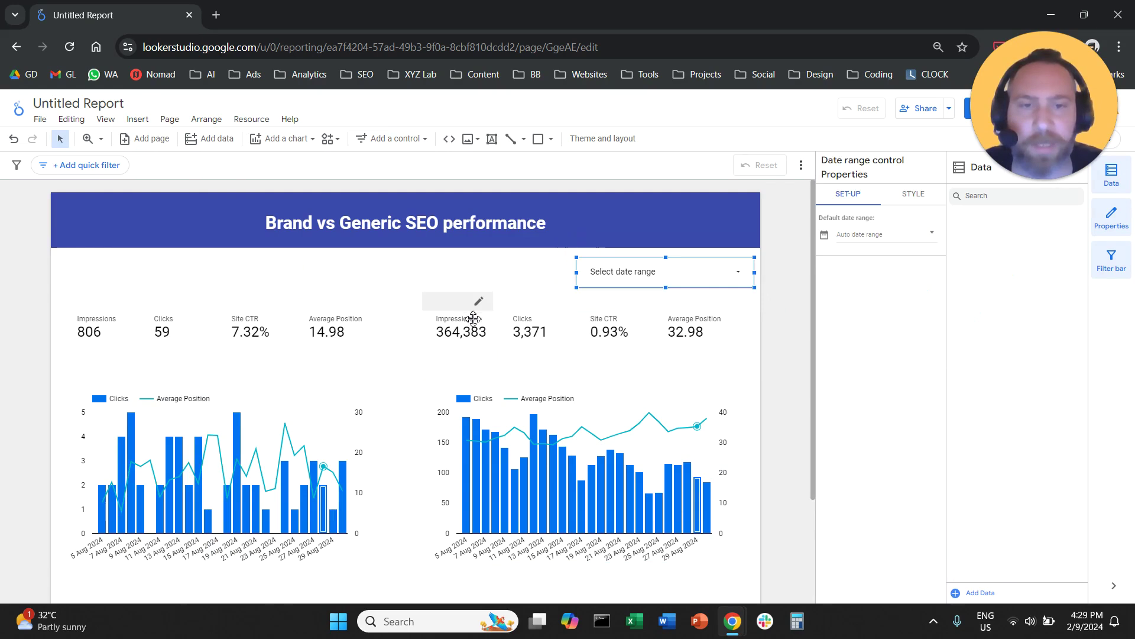
{"action": "left_click", "coordinate": [744, 277]}
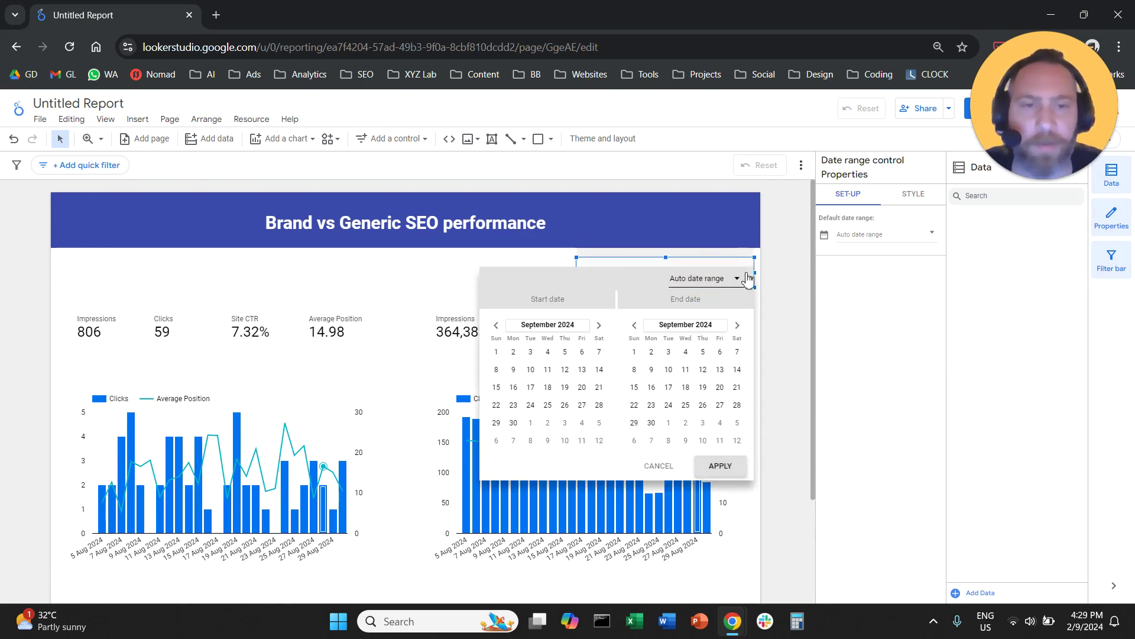
Test the date range control by applying the "This year to date" period to the report.
{"action": "left_click", "coordinate": [733, 286]}
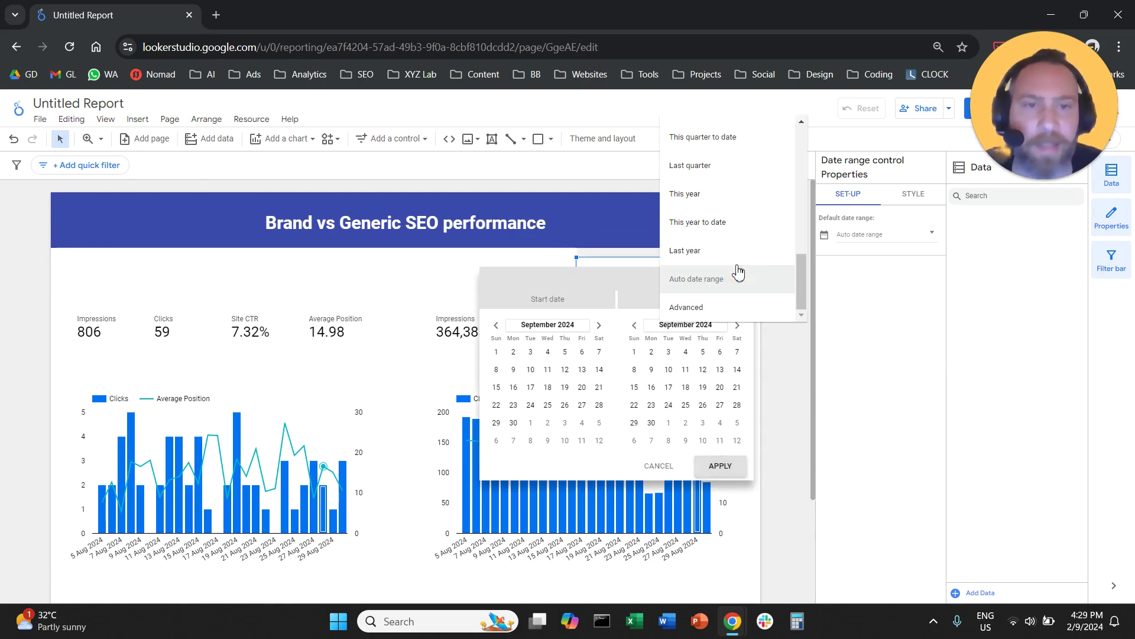
{"action": "left_click", "coordinate": [743, 223]}
{"action": "left_click", "coordinate": [716, 466]}
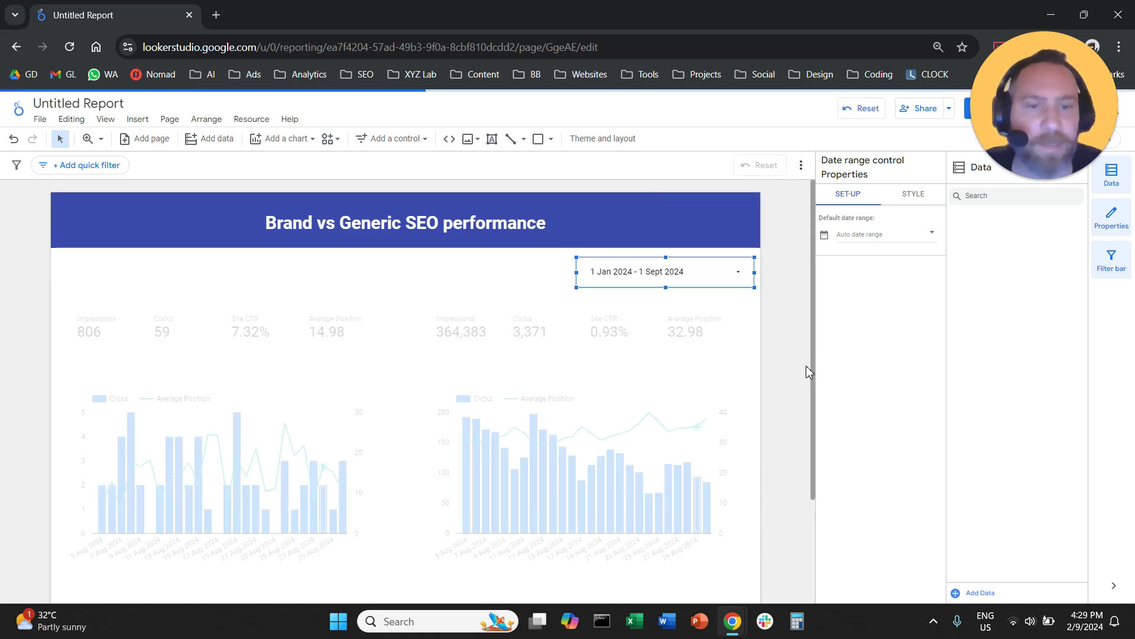
{"action": "left_click", "coordinate": [786, 343]}
Insert a drop-down list control beside the date range control and set its control field to Country.
{"action": "left_click", "coordinate": [137, 119]}
{"action": "scroll", "coordinate": [210, 473], "scroll_direction": "down", "scroll_amount": 3}
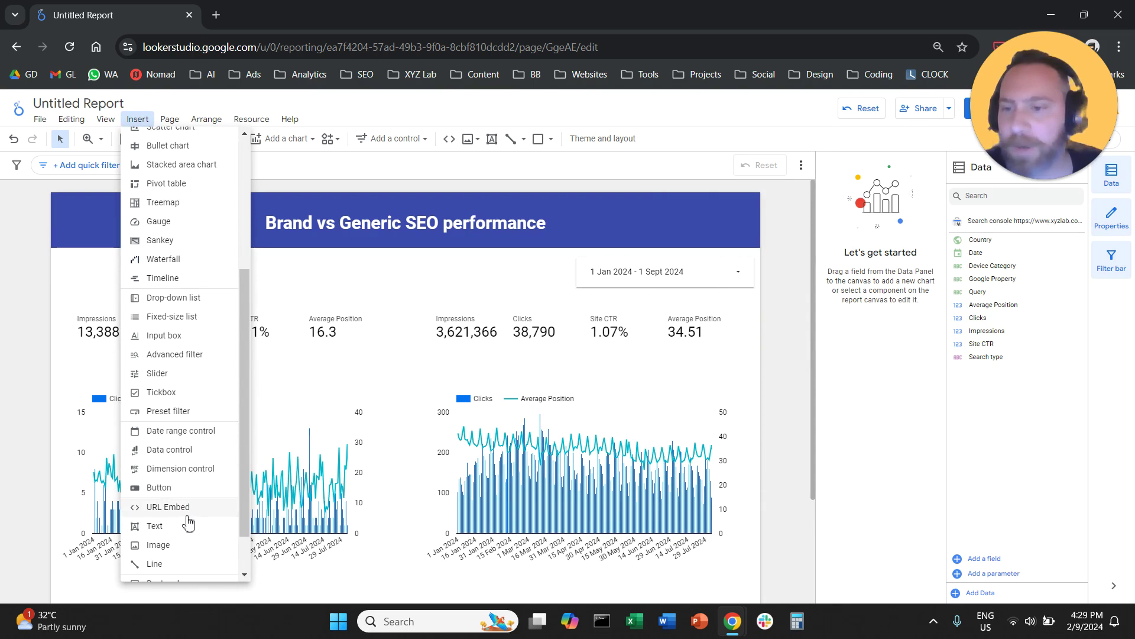
{"action": "left_click", "coordinate": [208, 296]}
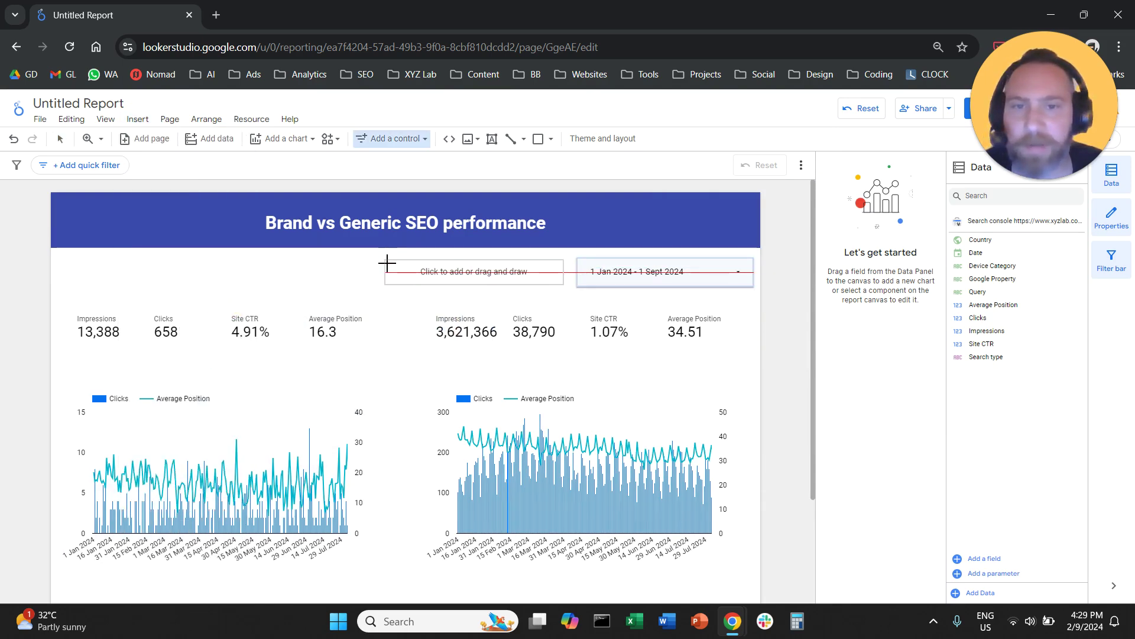
{"action": "left_click", "coordinate": [387, 263]}
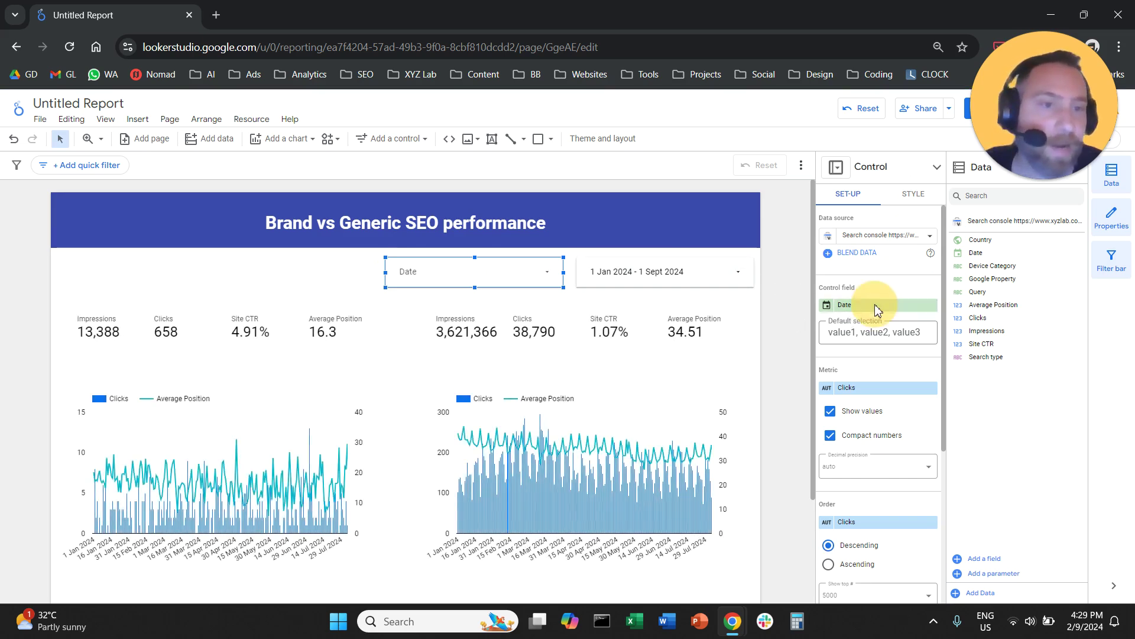
{"action": "left_click", "coordinate": [876, 306]}
{"action": "type", "text": "country"}
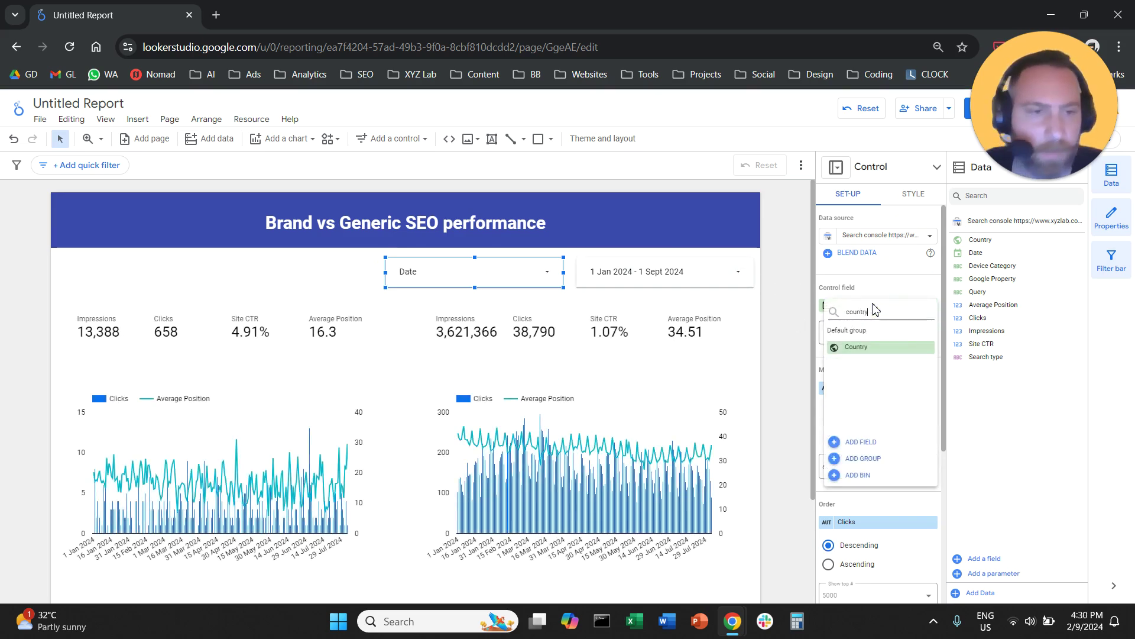
{"action": "left_click", "coordinate": [858, 347]}
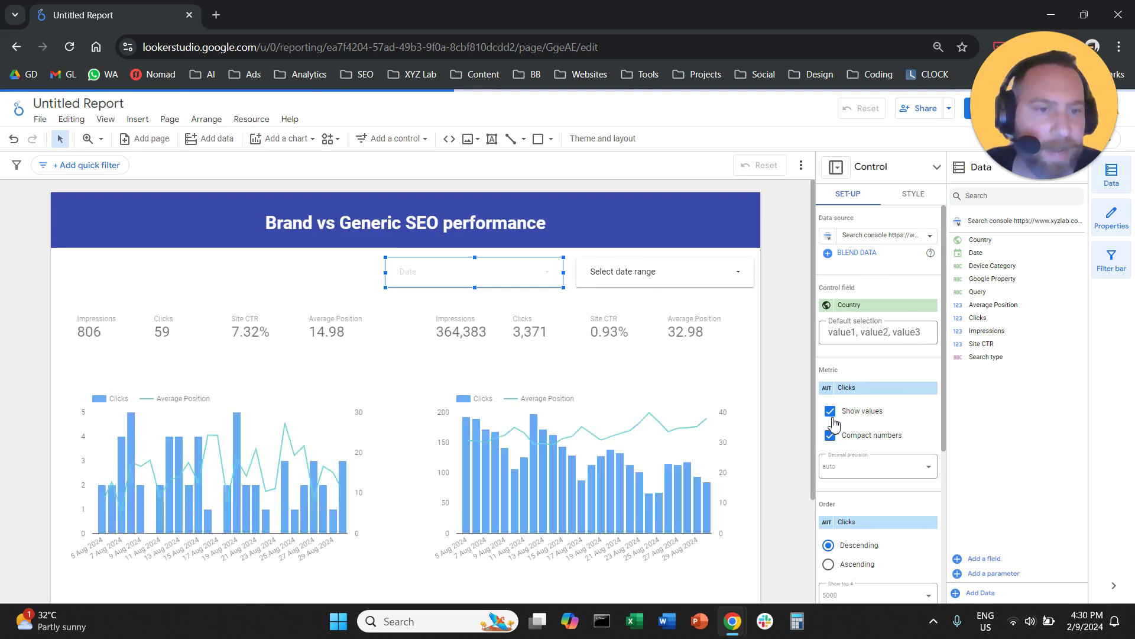
Duplicate the Country control to its left and set the copy's control field to Device Category.
{"action": "left_click_drag", "start_coordinate": [487, 287], "coordinate": [298, 276]}
{"action": "left_click", "coordinate": [868, 306]}
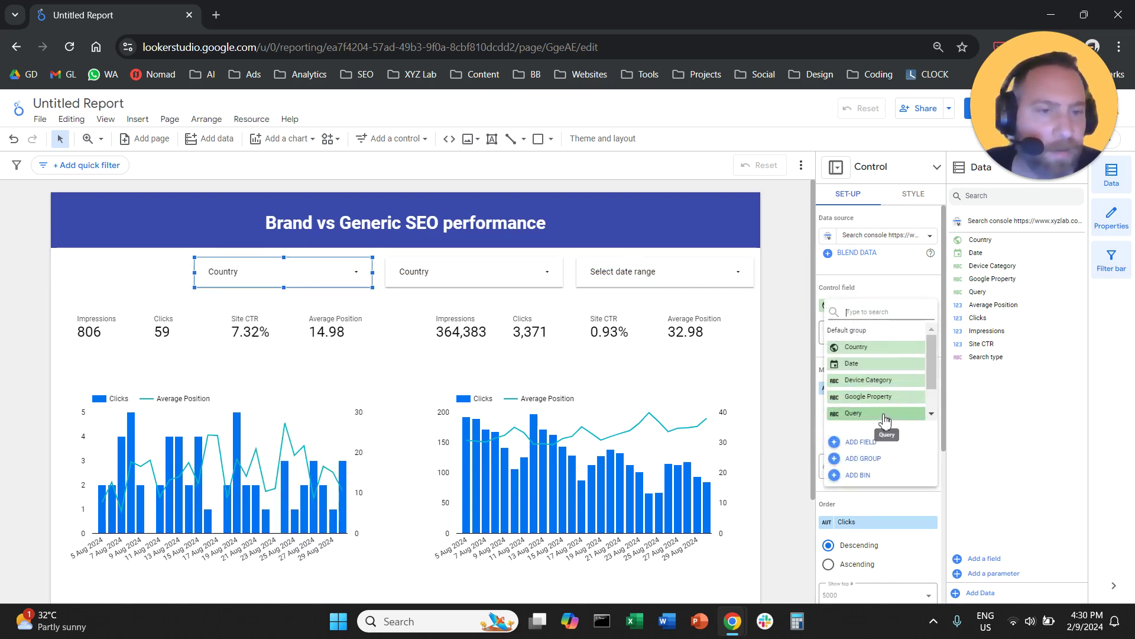
{"action": "left_click", "coordinate": [868, 380]}
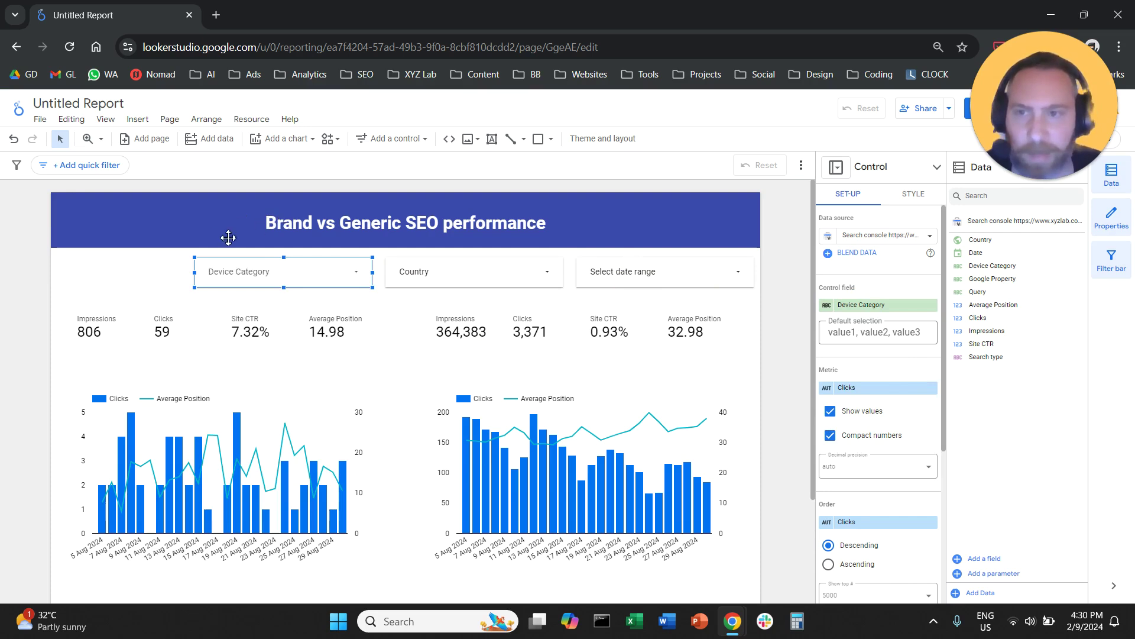
Duplicate the Device Category control to its left and set the copy's control field to Query.
{"action": "left_click_drag", "start_coordinate": [296, 272], "coordinate": [112, 271]}
{"action": "left_click", "coordinate": [881, 306]}
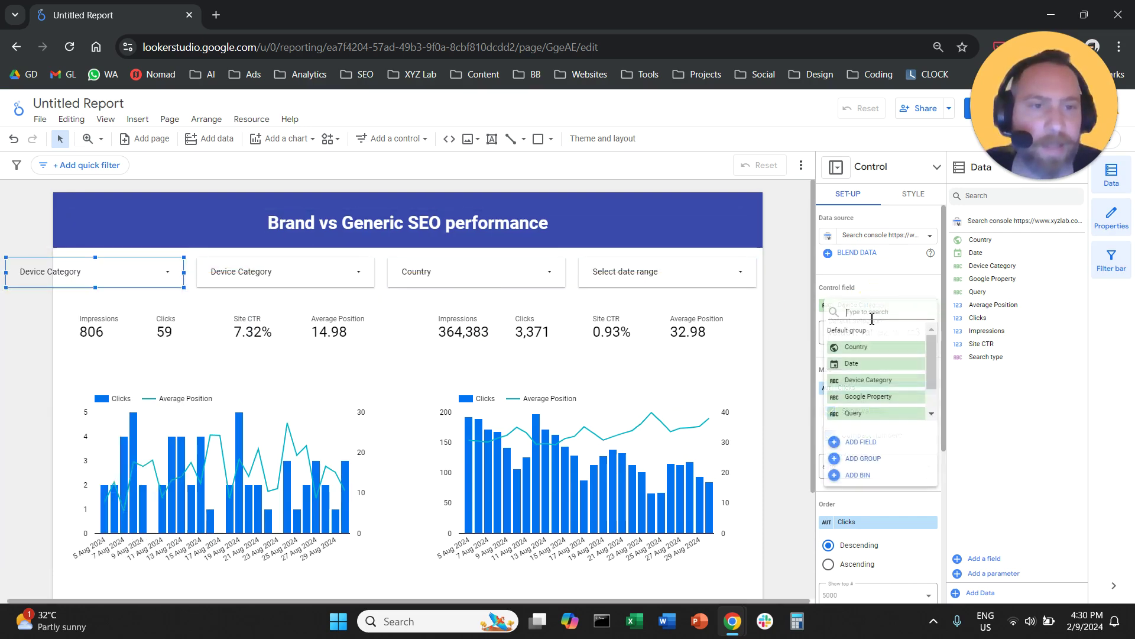
{"action": "left_click", "coordinate": [864, 416]}
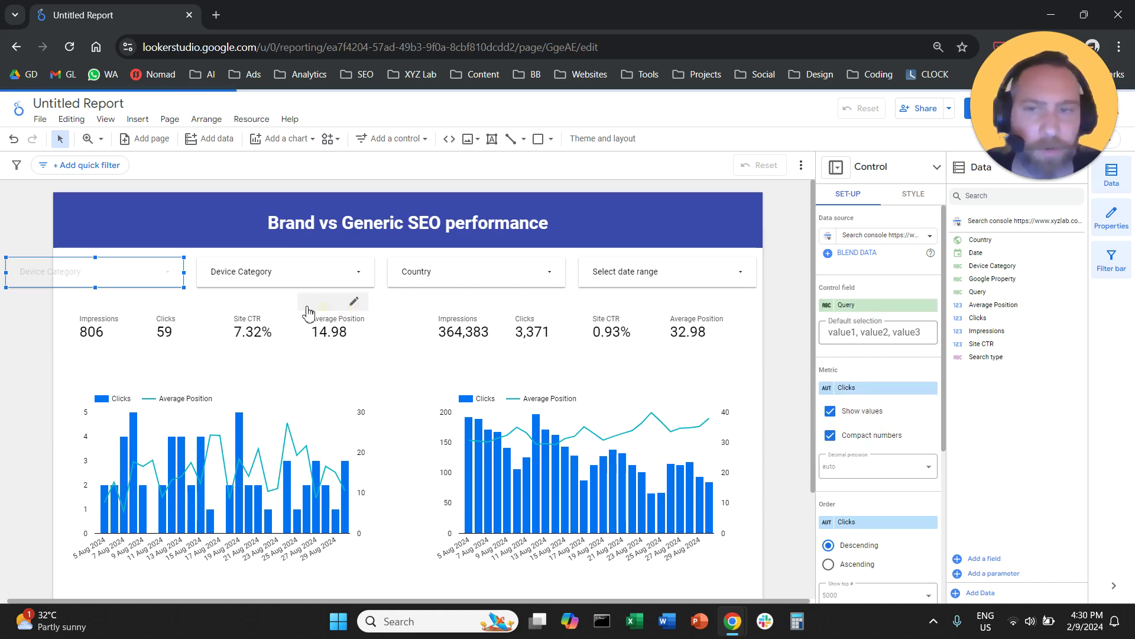
Narrow the four filter controls and arrange them in one evenly spaced row within the page width below the header.
{"action": "left_click", "coordinate": [775, 278]}
{"action": "left_click_drag", "start_coordinate": [785, 257], "coordinate": [80, 272]}
{"action": "mouse_move", "coordinate": [727, 283]}
{"action": "left_mouse_down"}
{"action": "mouse_move", "coordinate": [714, 290]}
{"action": "mouse_move", "coordinate": [736, 279]}
{"action": "left_mouse_up"}
{"action": "left_click", "coordinate": [729, 279]}
{"action": "scroll", "coordinate": [712, 228], "scroll_direction": "down", "scroll_amount": 1}
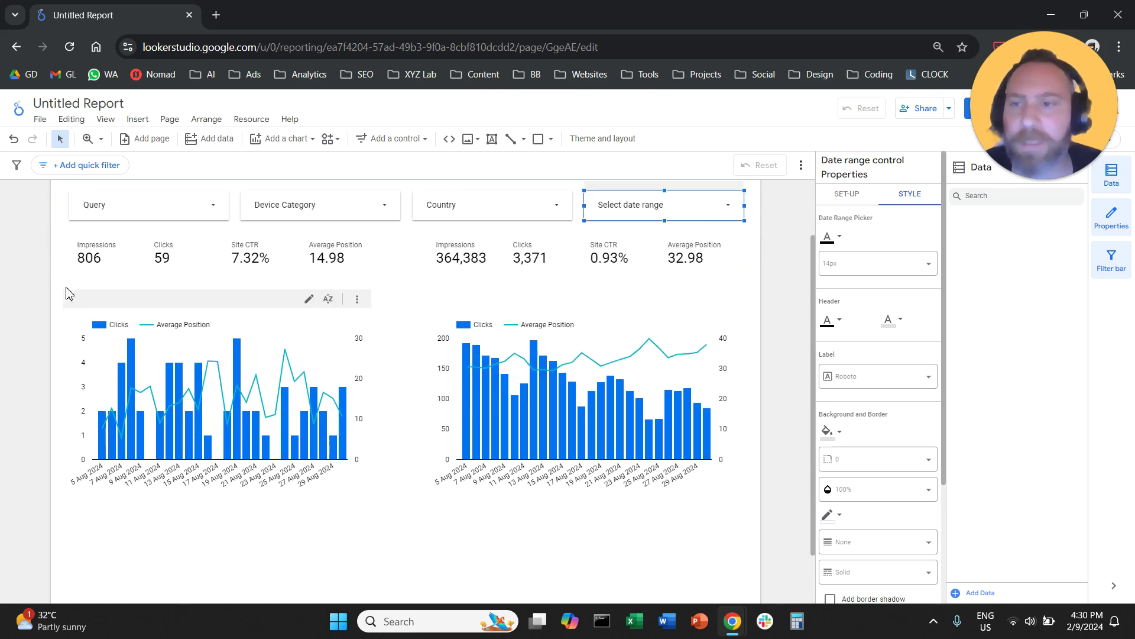
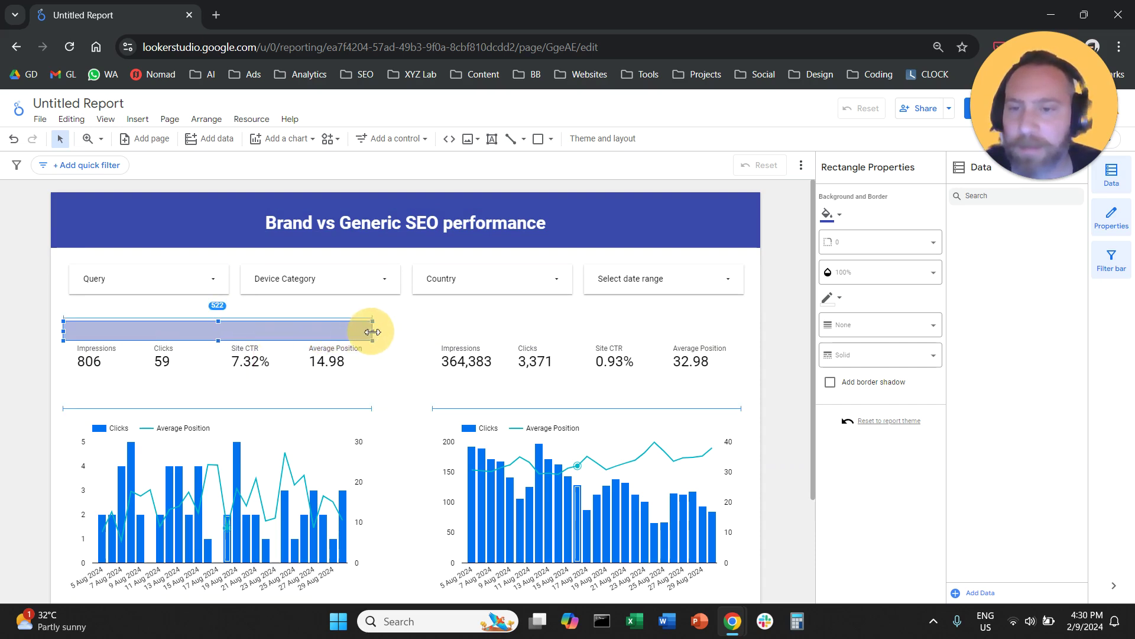
Fit the narrow blue rectangle above the left scorecards and place a duplicate of the header title on it.
{"action": "left_click_drag", "start_coordinate": [218, 340], "coordinate": [208, 319]}
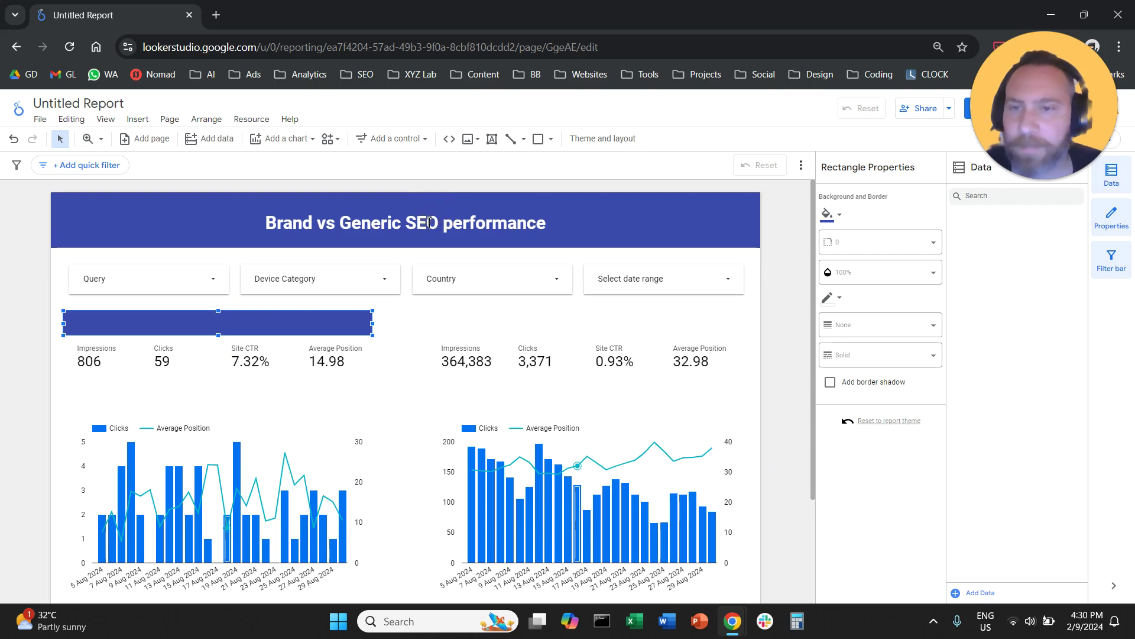
{"action": "left_click", "coordinate": [438, 210]}
{"action": "key", "text": "ctrl+d"}
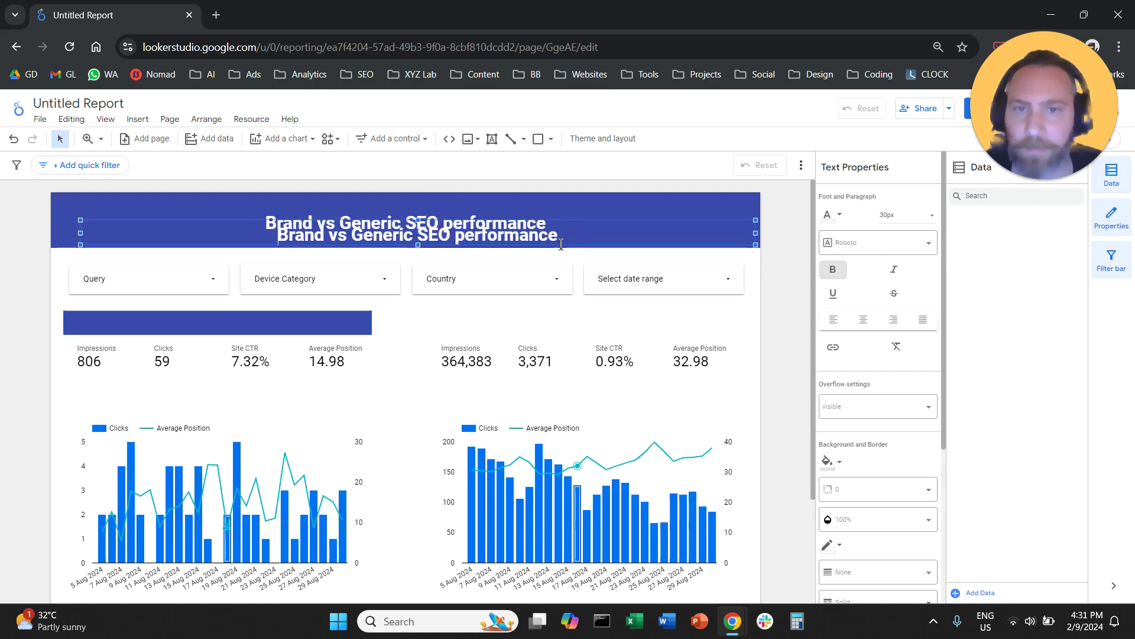
{"action": "left_click", "coordinate": [659, 246]}
{"action": "left_click", "coordinate": [538, 251]}
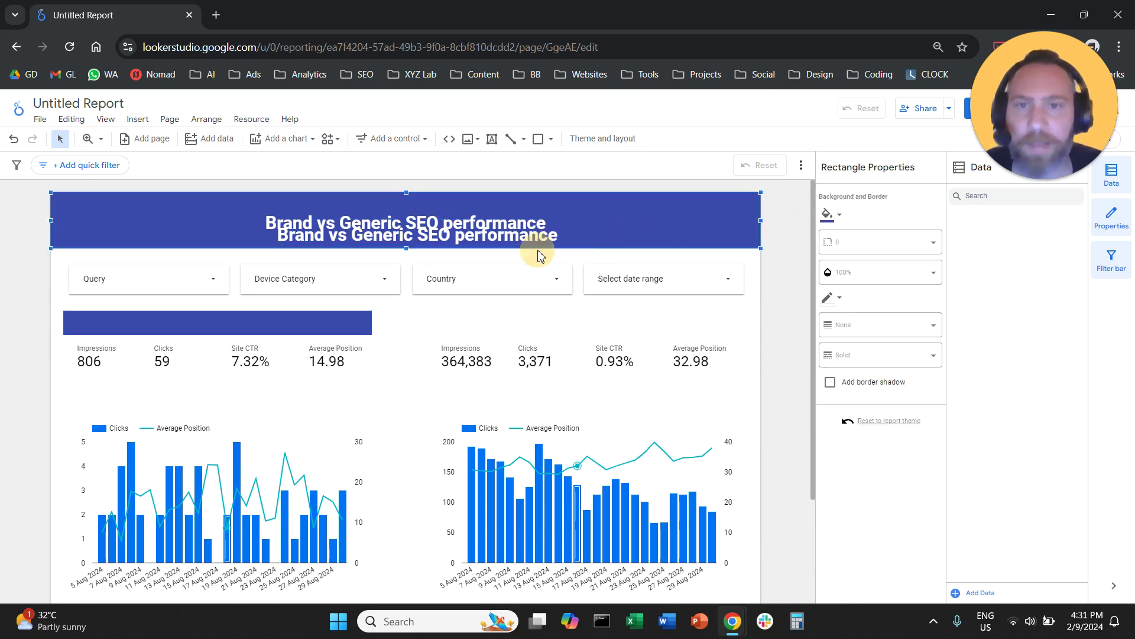
{"action": "left_click", "coordinate": [554, 248]}
{"action": "left_click_drag", "start_coordinate": [572, 224], "coordinate": [553, 314]}
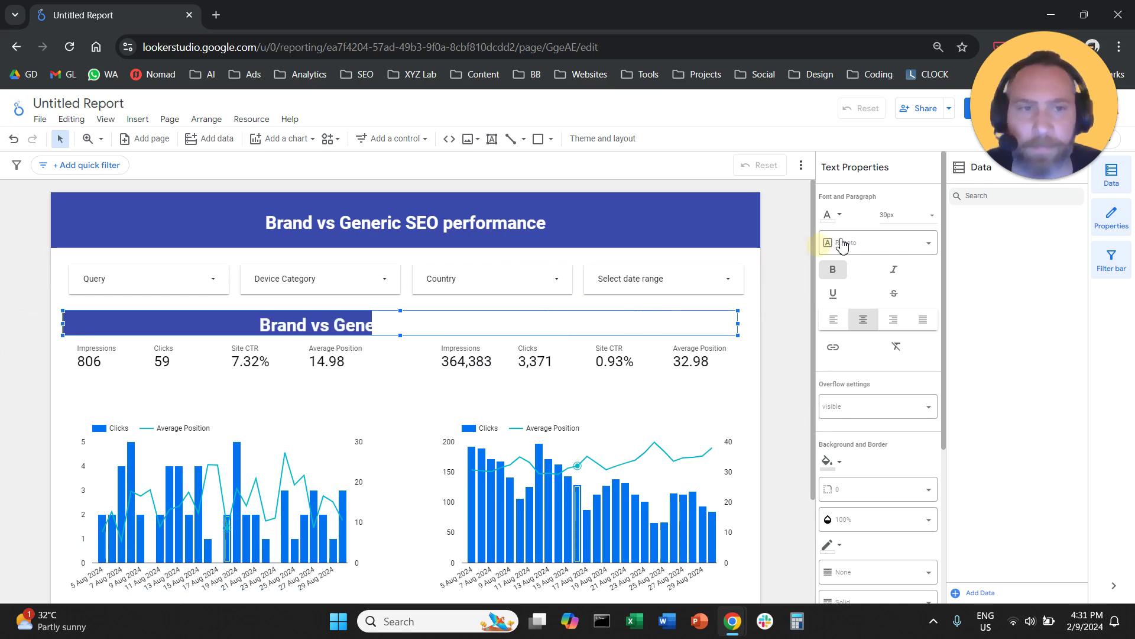
Set the duplicated title to 24px, reading "Brand Performance", and narrow its text box to the small blue band's width.
{"action": "left_click", "coordinate": [903, 216]}
{"action": "left_click", "coordinate": [922, 170]}
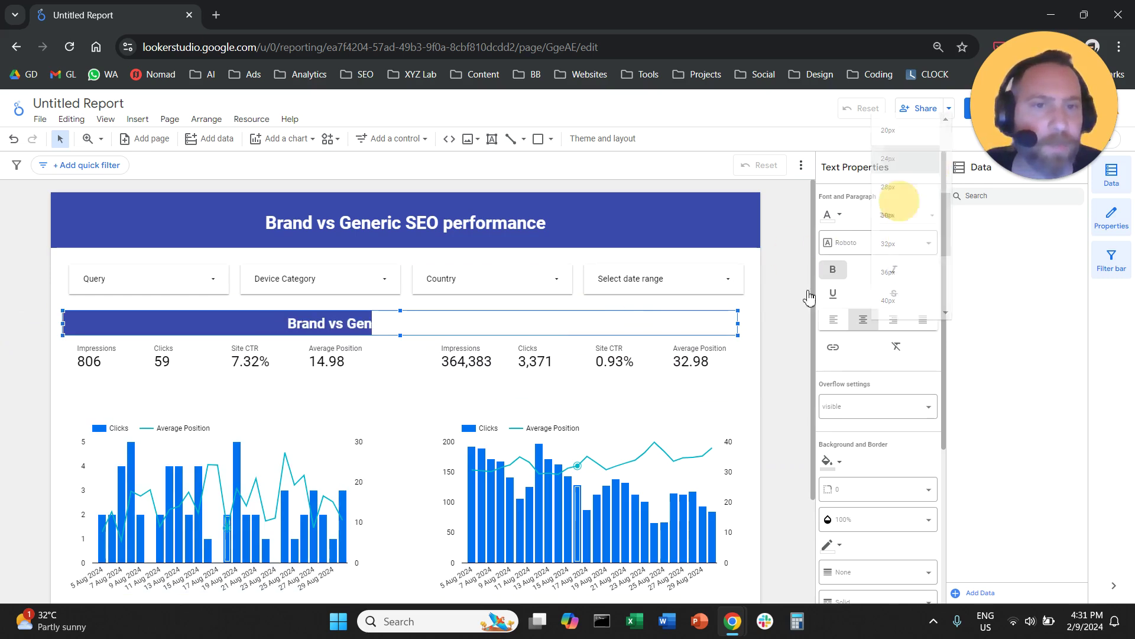
{"action": "double_click", "coordinate": [363, 321]}
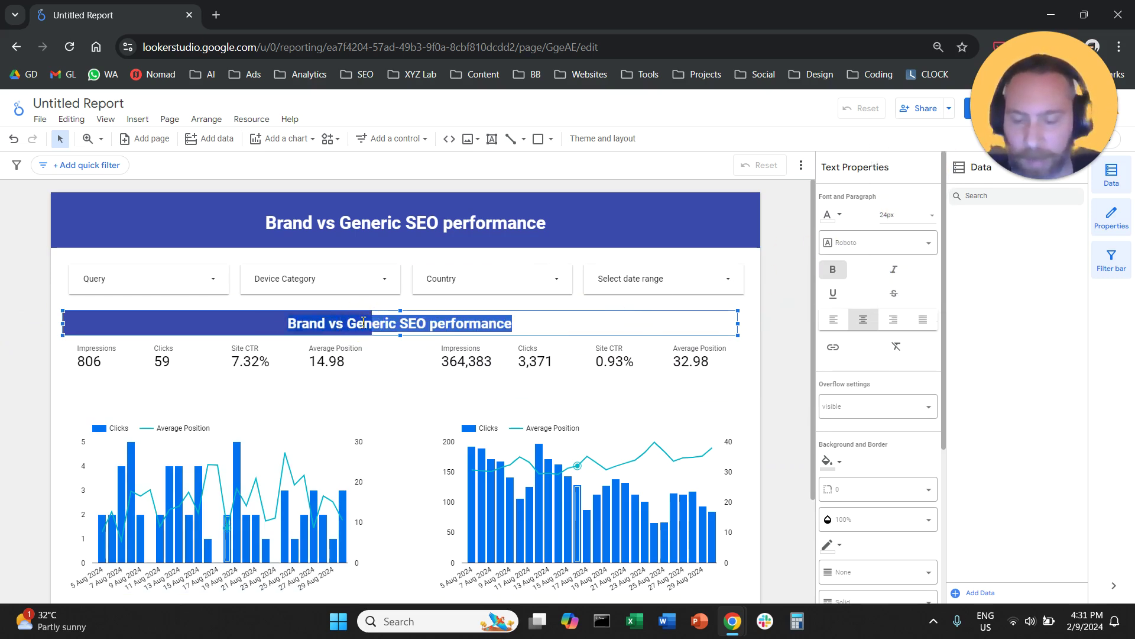
{"action": "key", "text": "BackSpace"}
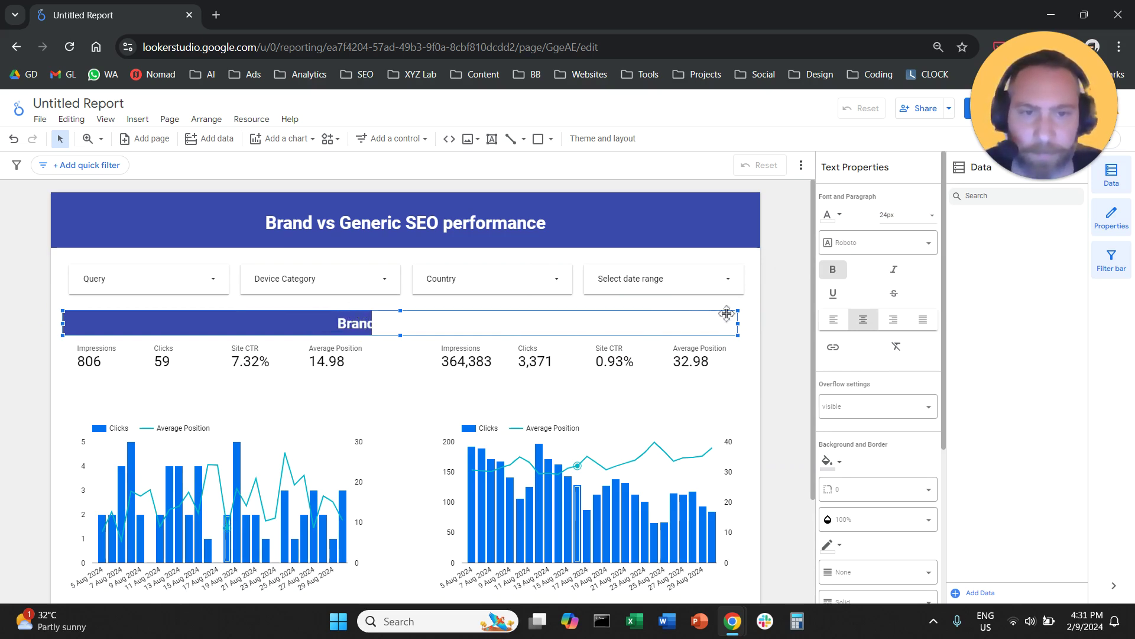
{"action": "left_click_drag", "start_coordinate": [738, 323], "coordinate": [371, 334]}
Amend the small blue band's title to read "Brand Queries' Performance".
{"action": "left_click", "coordinate": [193, 327]}
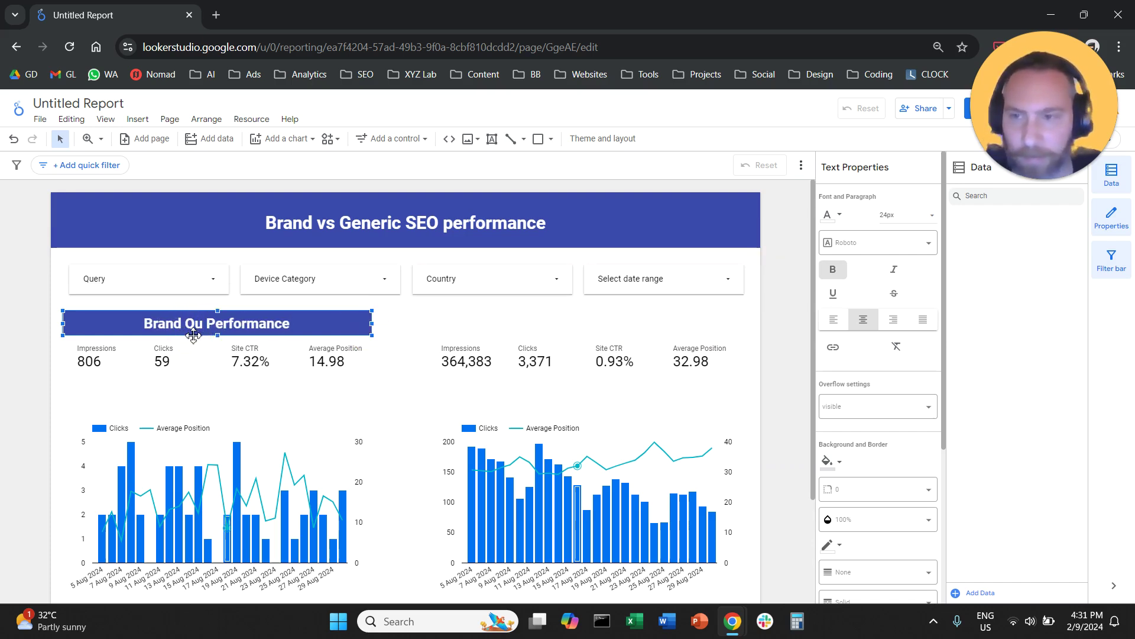
{"action": "type", "text": "Quwerie"}
{"action": "key", "text": "BackSpace"}
{"action": "key", "text": "BackSpace"}
{"action": "key", "text": "BackSpace"}
{"action": "key", "text": "BackSpace"}
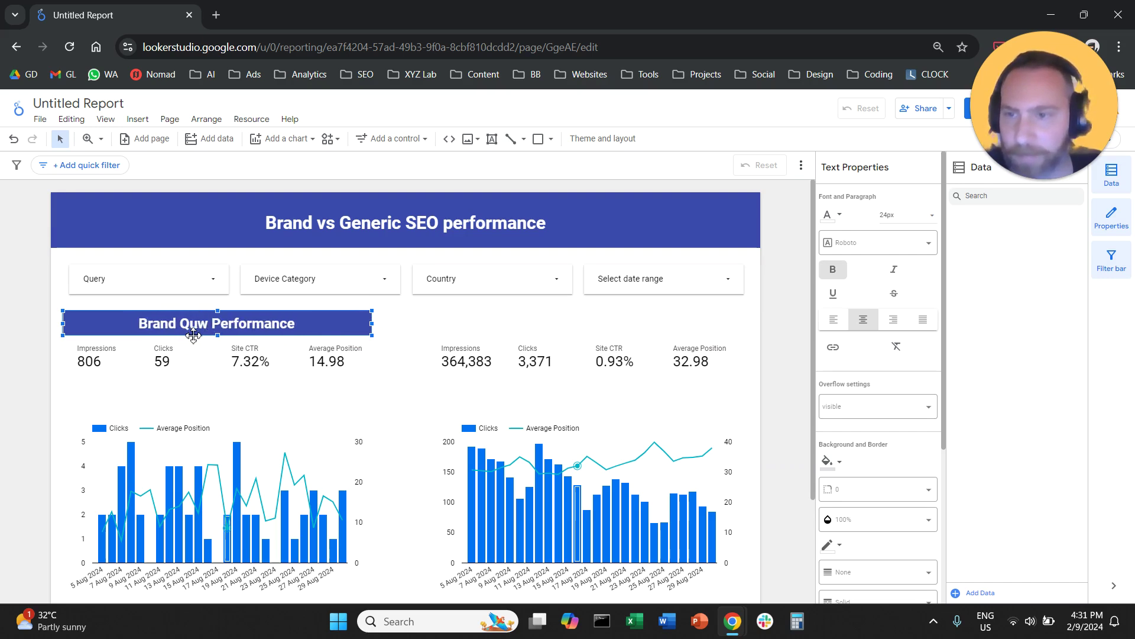
{"action": "type", "text": "eries"}
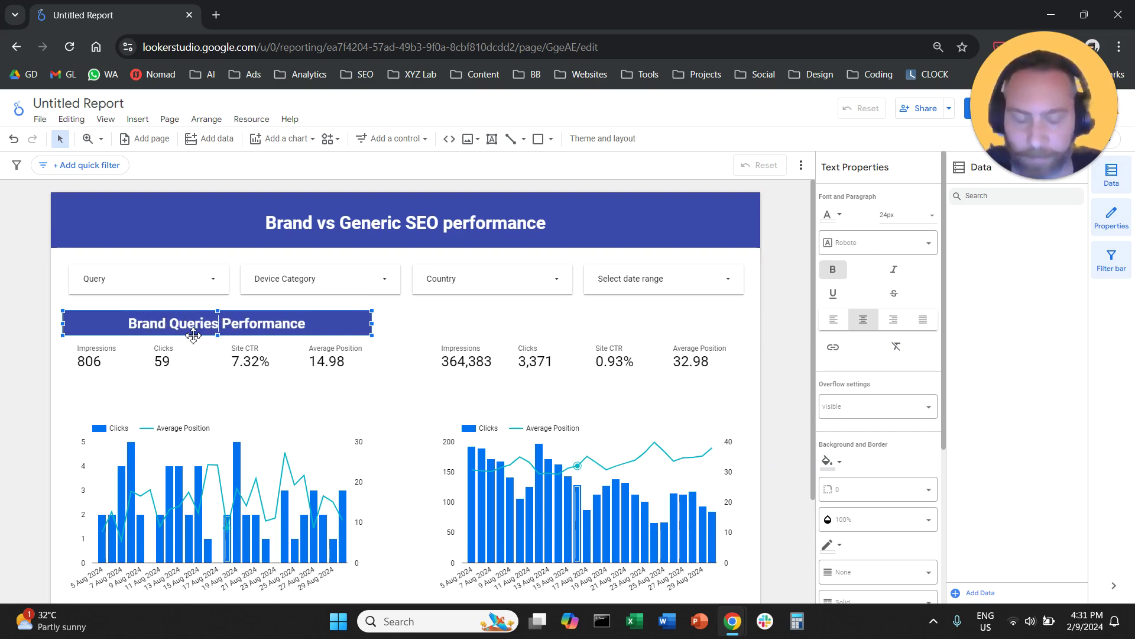
{"action": "left_click", "coordinate": [110, 365]}
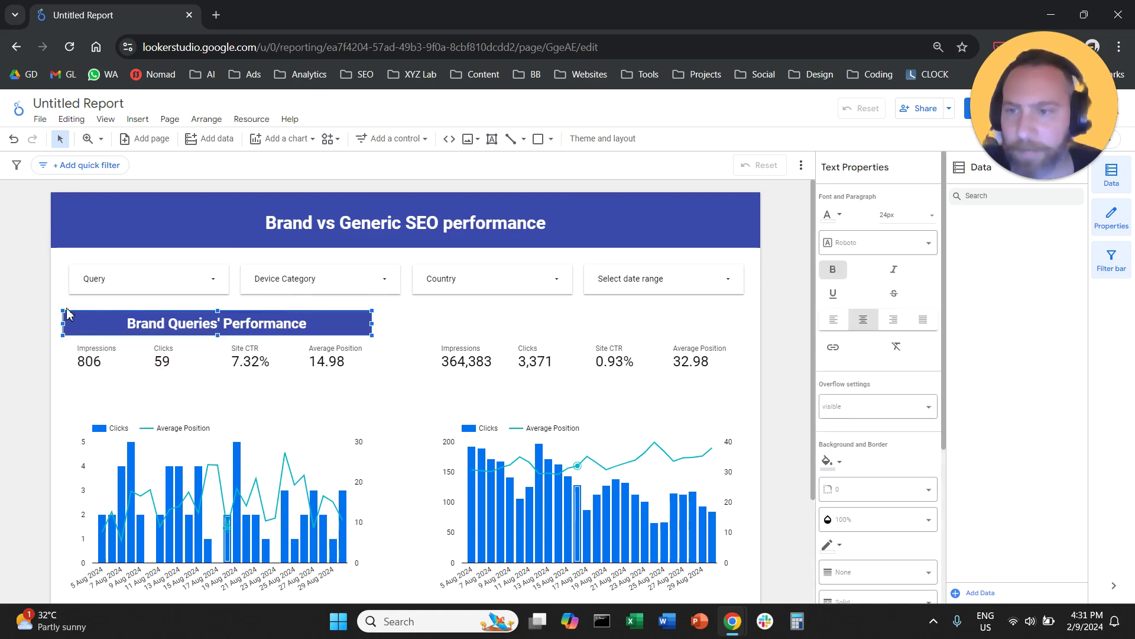
Duplicate the brand heading together with its blue band and place the copy above the right group of scorecards.
{"action": "left_click_drag", "start_coordinate": [47, 318], "coordinate": [330, 314]}
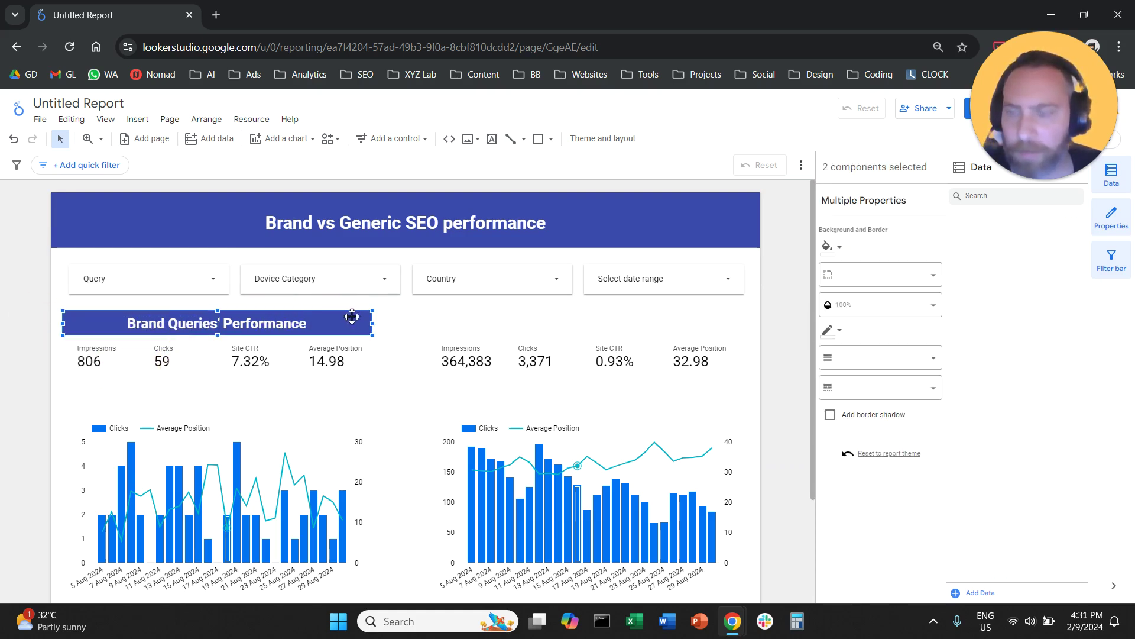
{"action": "key", "text": "ctrl+d"}
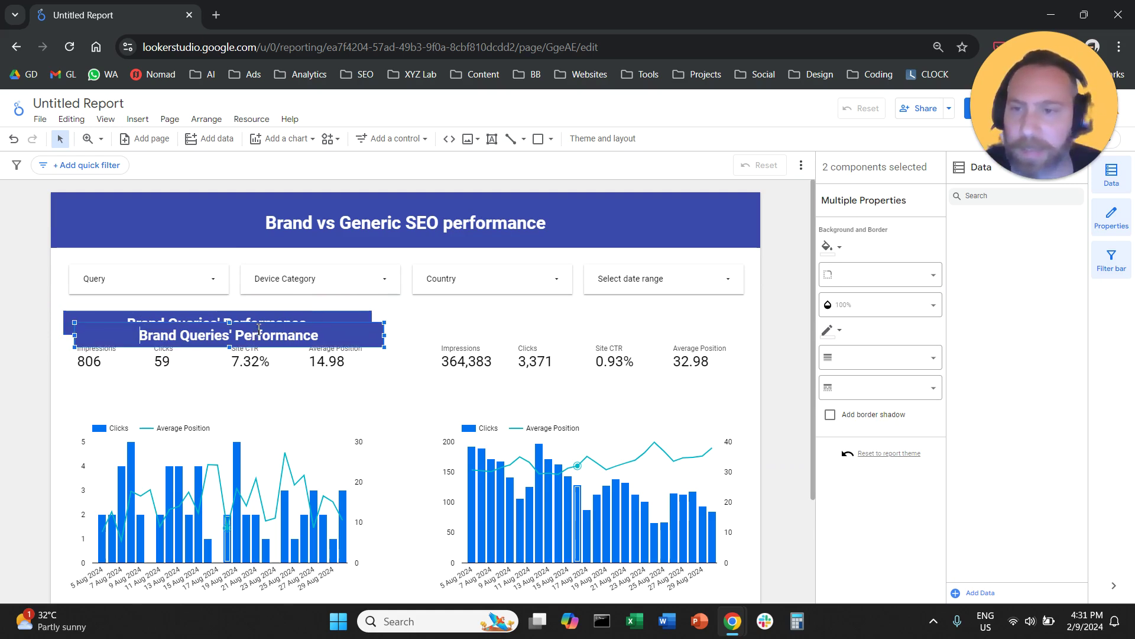
{"action": "left_click_drag", "start_coordinate": [257, 325], "coordinate": [616, 313]}
Change the title on the right blue band to "Generic Queries' Performance".
{"action": "left_click", "coordinate": [540, 325]}
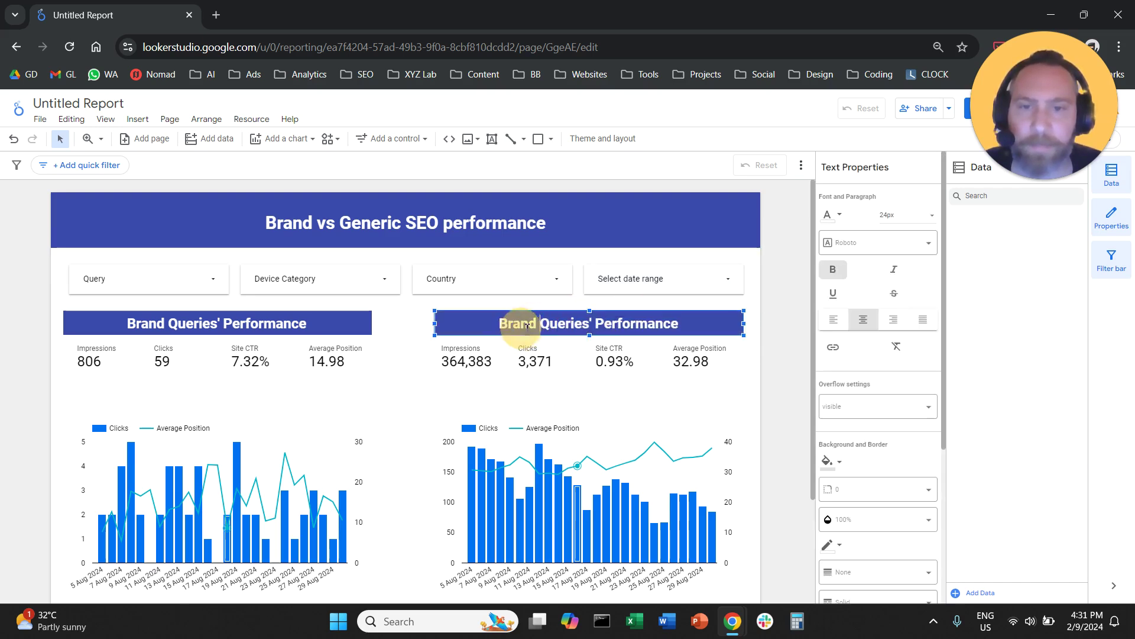
{"action": "left_click", "coordinate": [497, 324]}
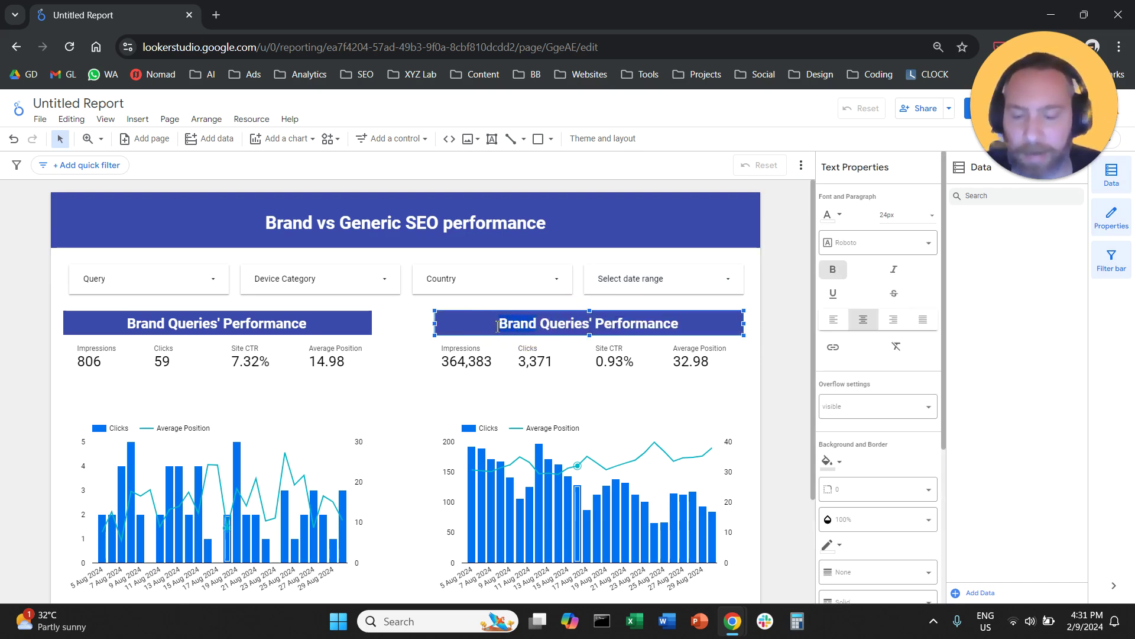
{"action": "key", "text": "Delete"}
{"action": "key", "text": "Delete"}
{"action": "key", "text": "Delete"}
{"action": "key", "text": "Delete"}
{"action": "key", "text": "Delete"}
{"action": "type", "text": "Generic"}
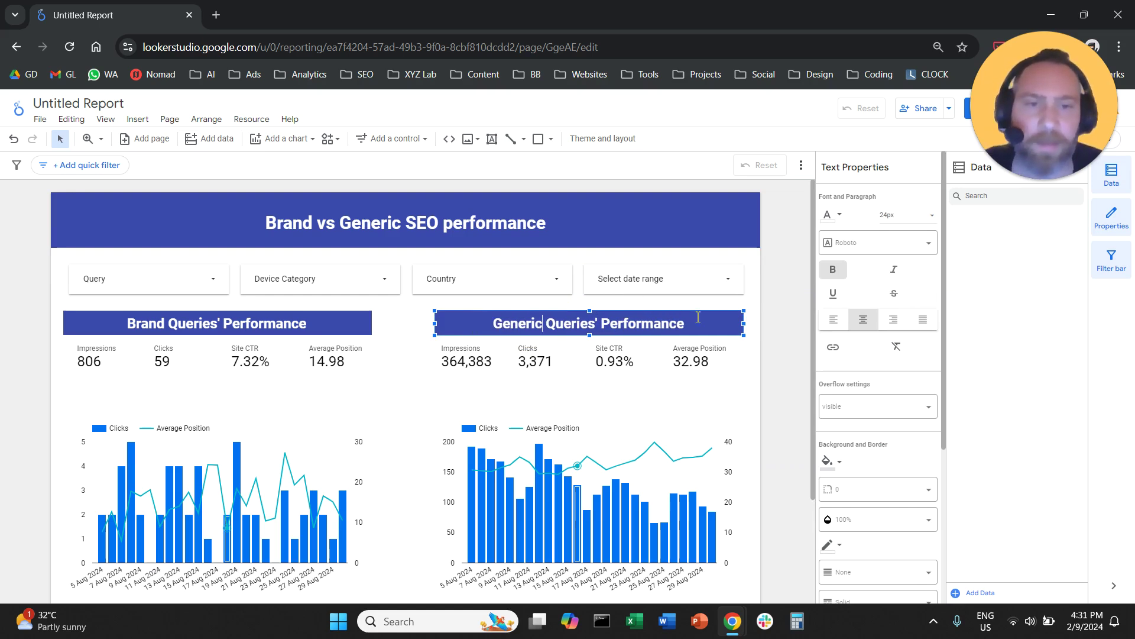
{"action": "left_click", "coordinate": [796, 282]}
Move all eight scorecards and both combo charts slightly down together to leave space beneath the section headings.
{"action": "scroll", "coordinate": [768, 261], "scroll_direction": "down", "scroll_amount": 1}
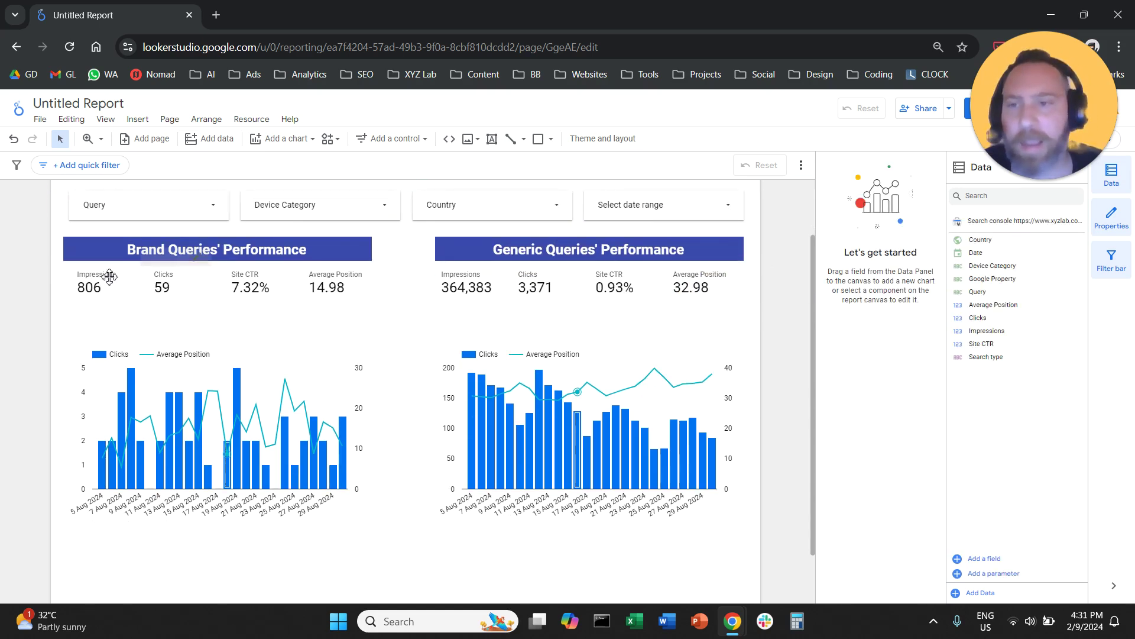
{"action": "left_click_drag", "start_coordinate": [50, 276], "coordinate": [756, 494]}
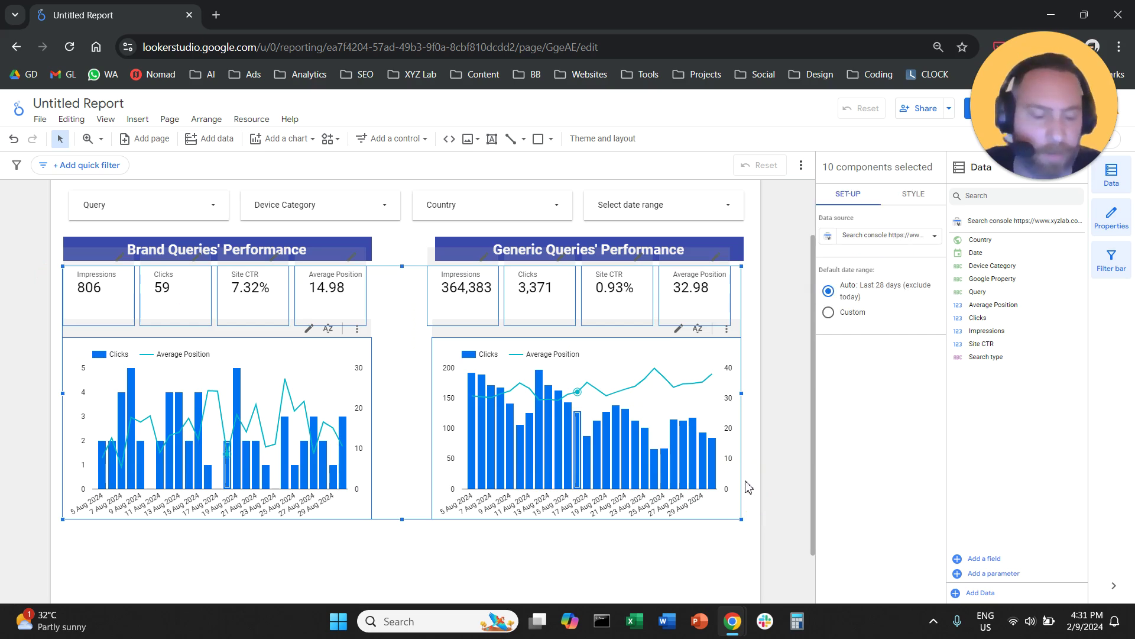
{"action": "left_click", "coordinate": [763, 284]}
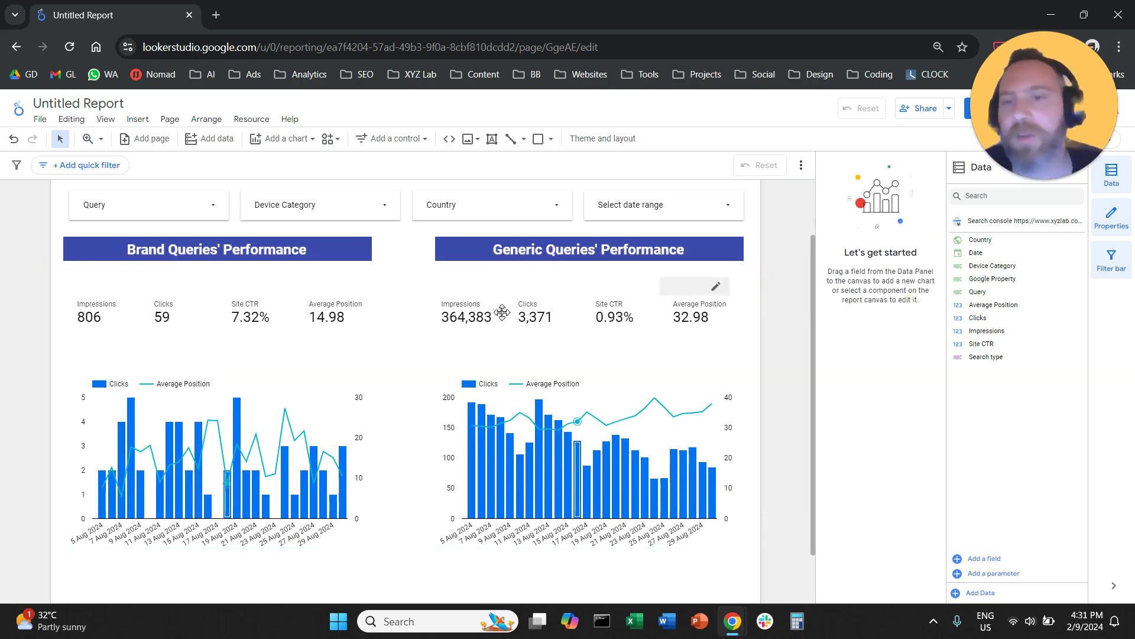
{"action": "scroll", "coordinate": [5, 304], "scroll_direction": "up", "scroll_amount": 1}
{"action": "scroll", "coordinate": [5, 323], "scroll_direction": "down", "scroll_amount": 1}
{"action": "scroll", "coordinate": [5, 369], "scroll_direction": "down", "scroll_amount": 1}
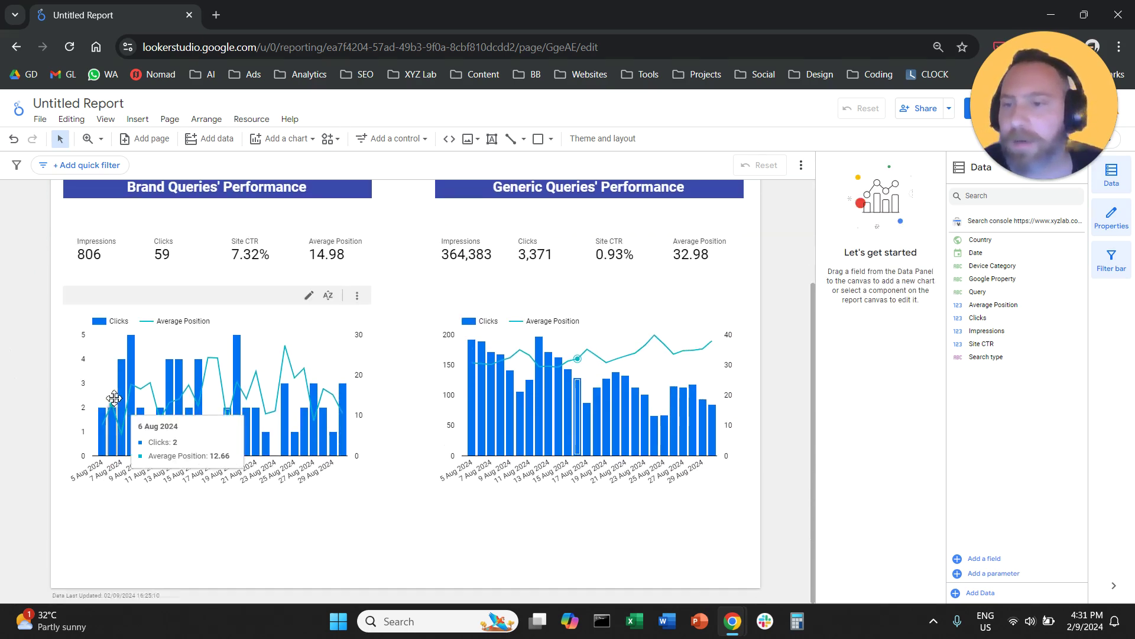
{"action": "left_click", "coordinate": [270, 332]}
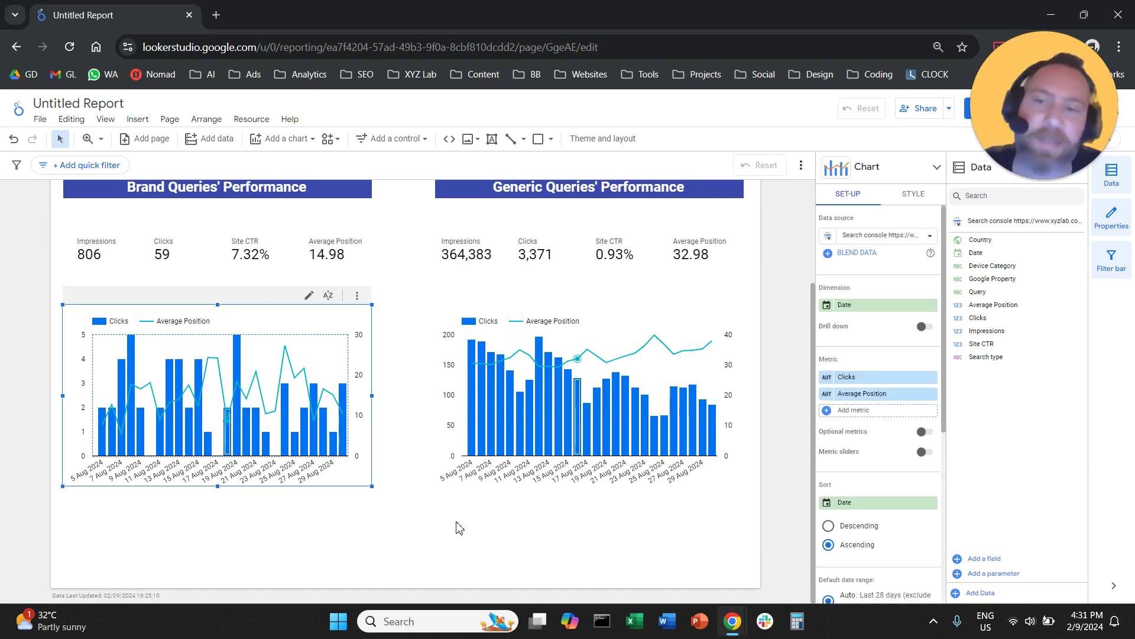
{"action": "scroll", "coordinate": [402, 358], "scroll_direction": "up", "scroll_amount": 1}
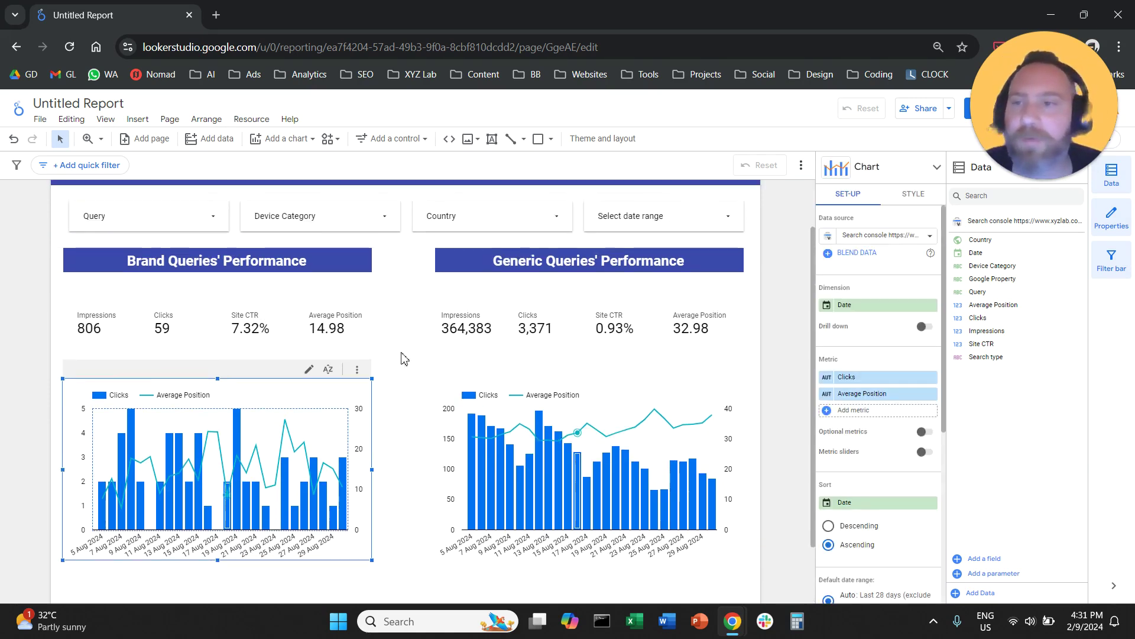
Set the comparison date range of all eight brand and generic scorecards to Previous period.
{"action": "scroll", "coordinate": [411, 359], "scroll_direction": "up", "scroll_amount": 1}
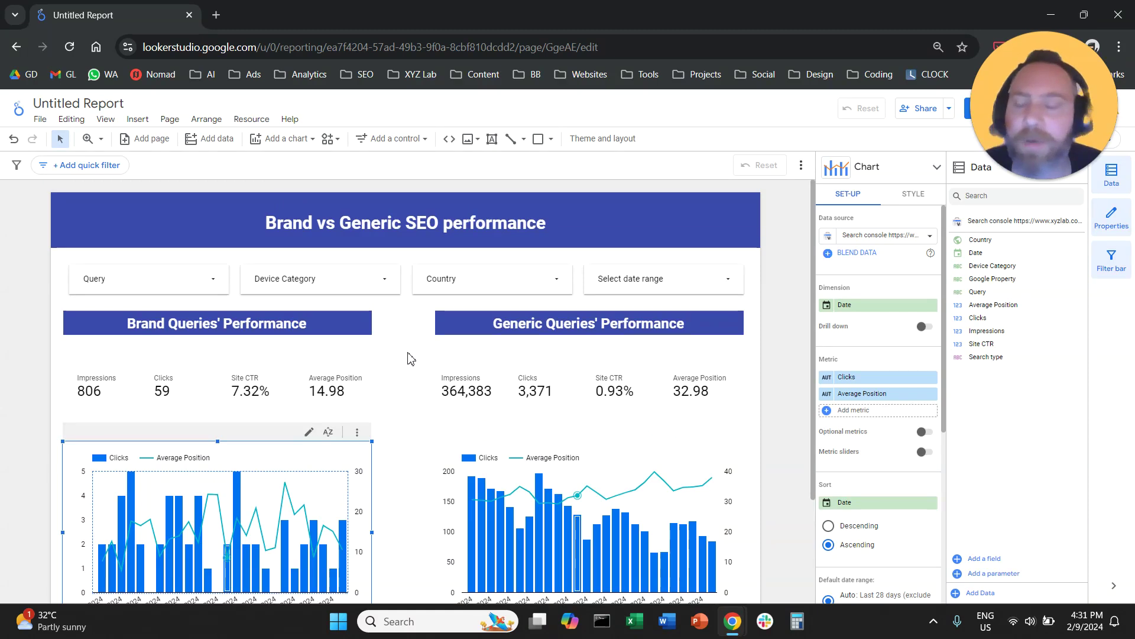
{"action": "left_click_drag", "start_coordinate": [43, 381], "coordinate": [728, 429]}
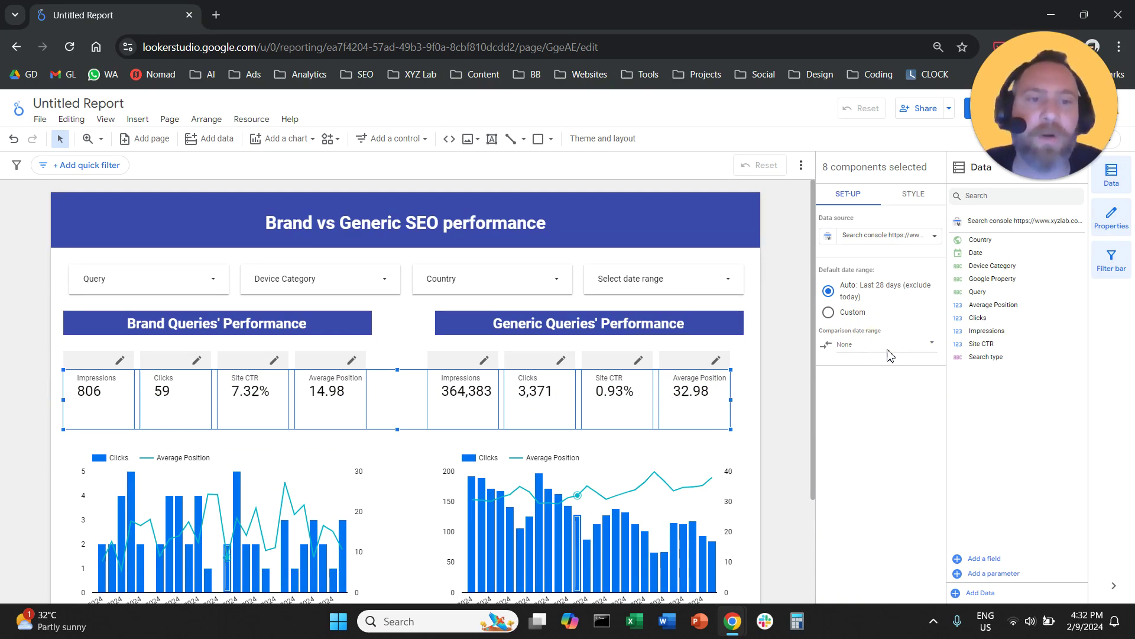
{"action": "left_click", "coordinate": [890, 349]}
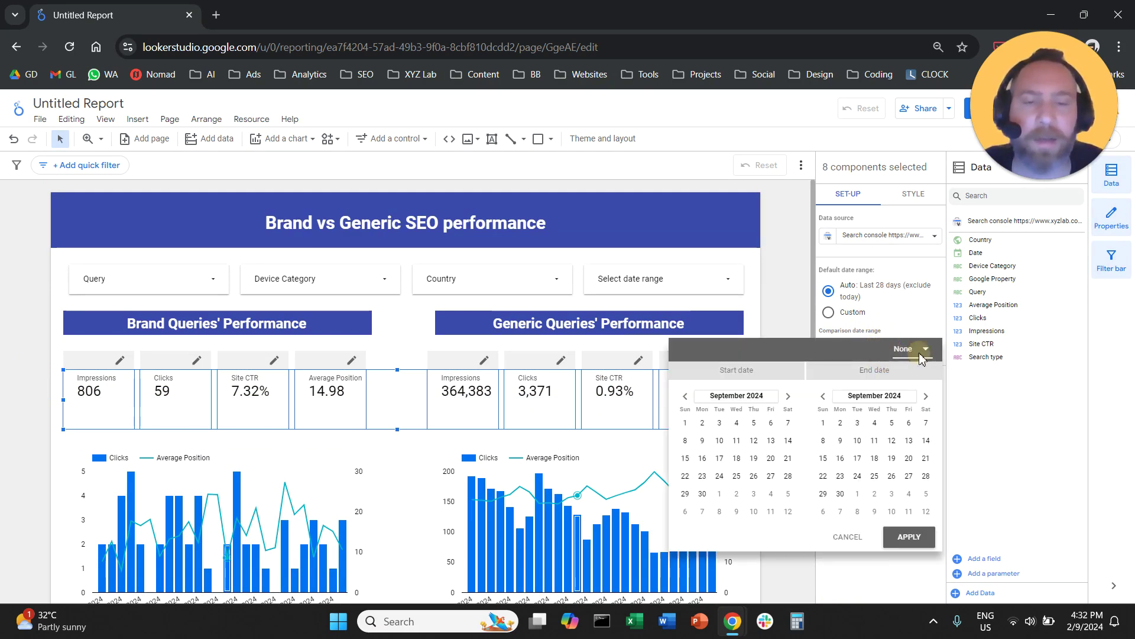
{"action": "left_click", "coordinate": [920, 355]}
{"action": "left_click", "coordinate": [921, 298]}
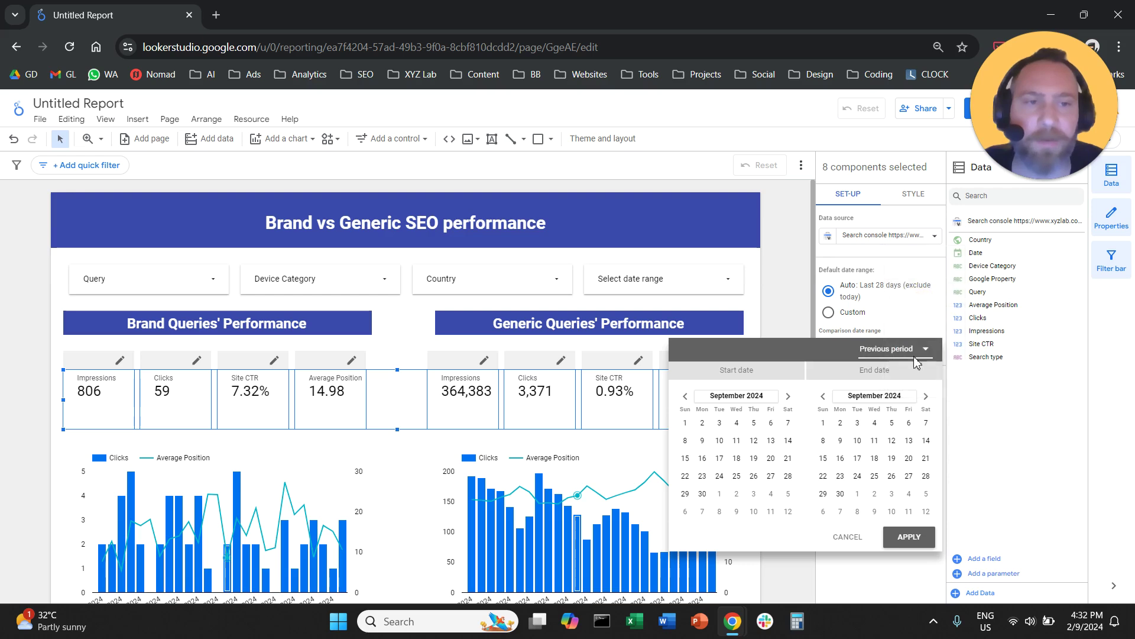
{"action": "left_click", "coordinate": [921, 536]}
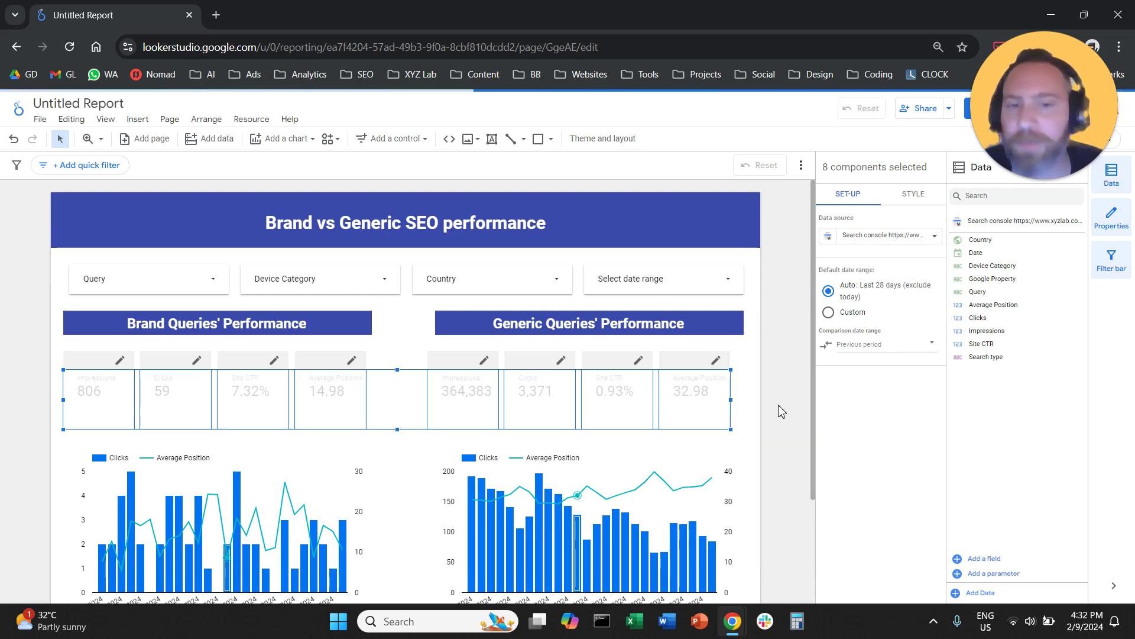
Shift the four generic scorecards slightly to the right as a group beneath the Generic Queries' Performance heading.
{"action": "left_click", "coordinate": [746, 378]}
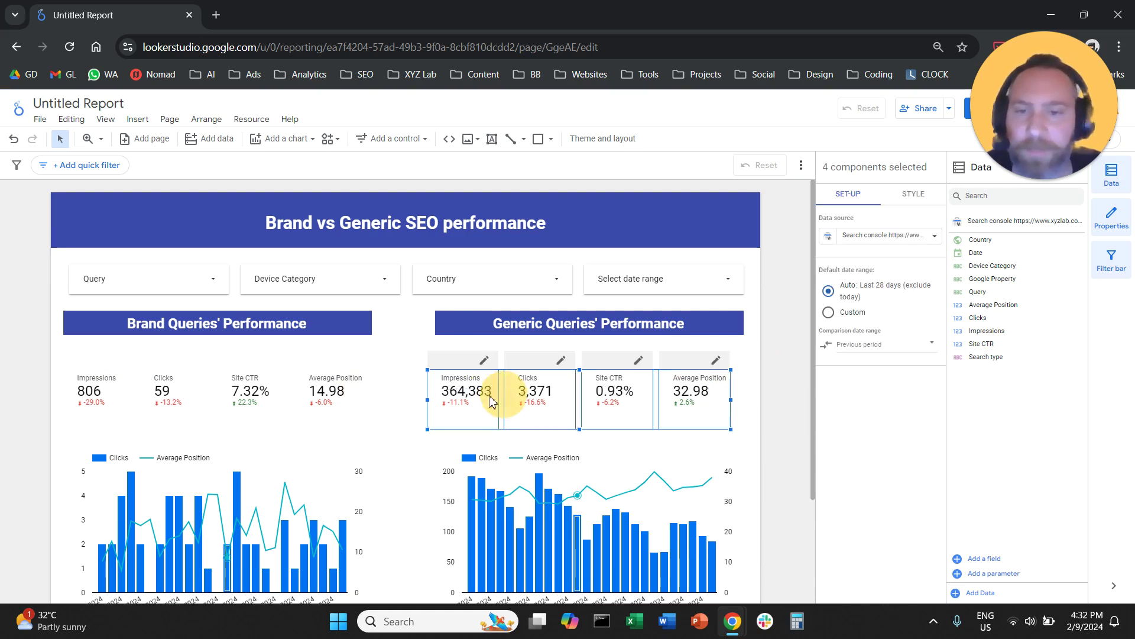
{"action": "left_click_drag", "start_coordinate": [502, 392], "coordinate": [474, 396]}
{"action": "left_click", "coordinate": [756, 388]}
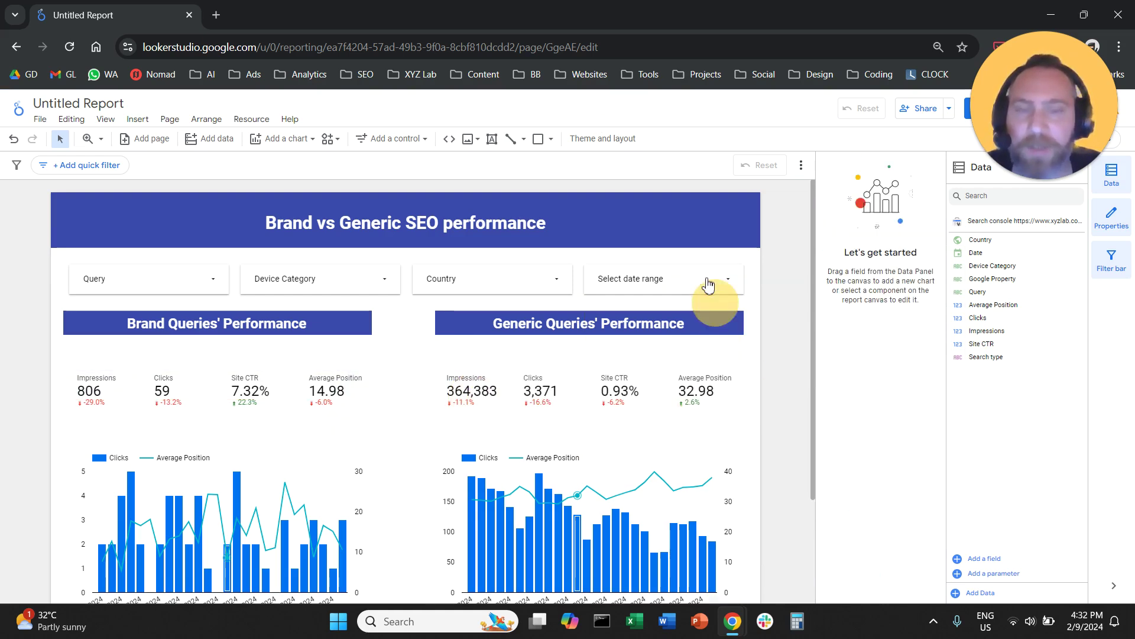
{"action": "left_click", "coordinate": [712, 279]}
{"action": "left_click", "coordinate": [712, 279]}
{"action": "left_click", "coordinate": [755, 288]}
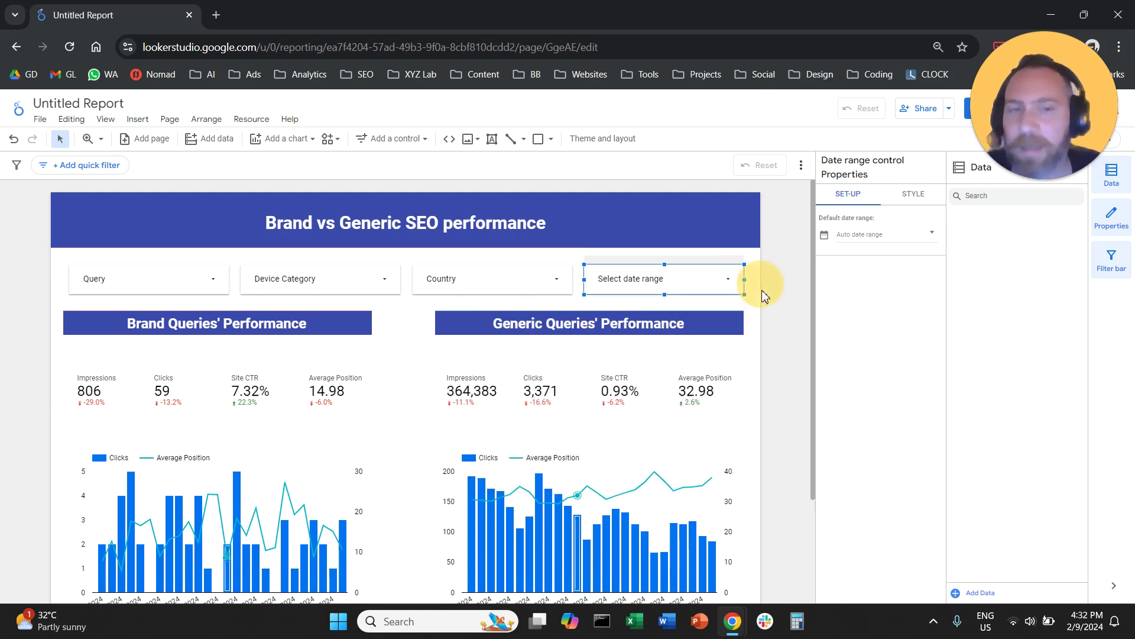
{"action": "scroll", "coordinate": [768, 314], "scroll_direction": "down", "scroll_amount": 1}
{"action": "scroll", "coordinate": [768, 313], "scroll_direction": "down", "scroll_amount": 4}
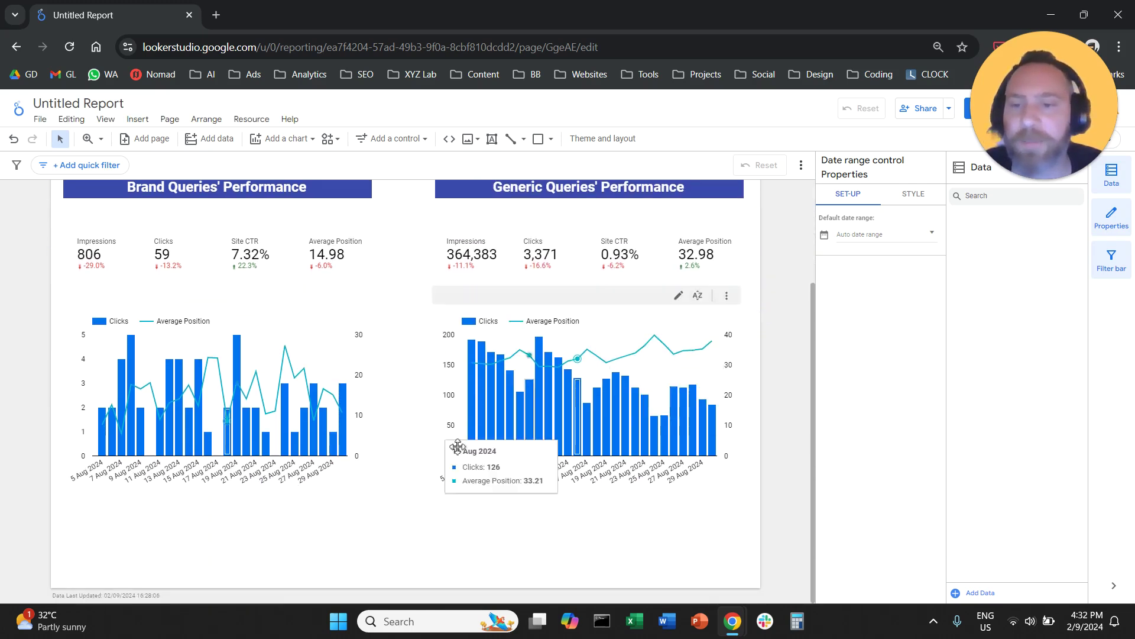
{"action": "left_click_drag", "start_coordinate": [138, 508], "coordinate": [532, 565]}
{"action": "scroll", "coordinate": [384, 536], "scroll_direction": "up", "scroll_amount": 2}
{"action": "scroll", "coordinate": [377, 536], "scroll_direction": "up", "scroll_amount": 3}
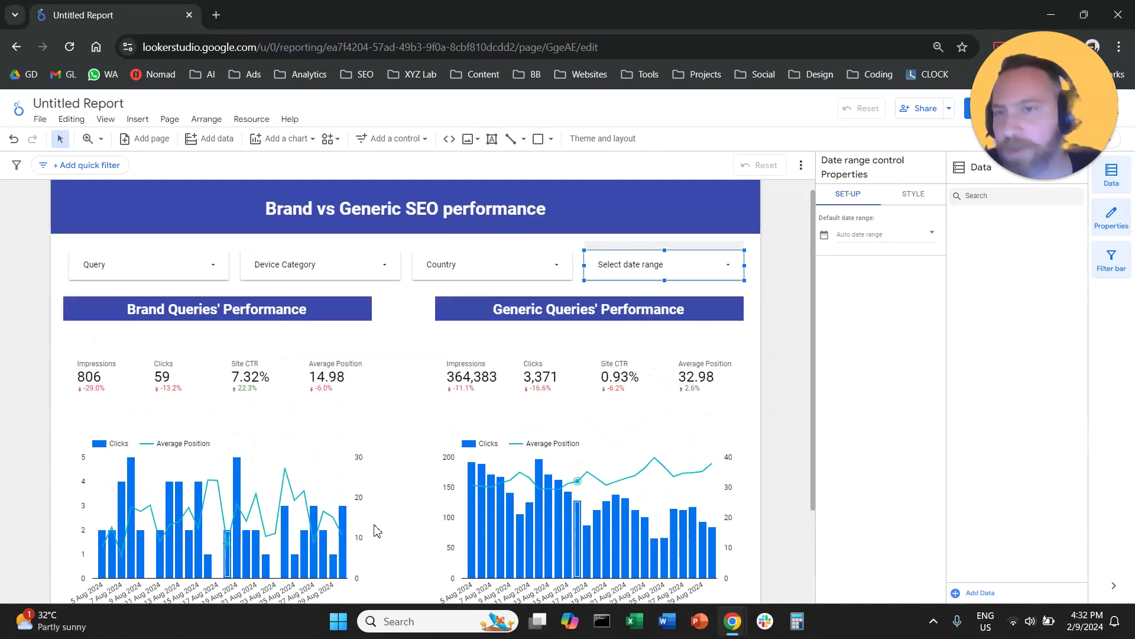
Set the current page's canvas height to 3000 px to make room below the combo charts.
{"action": "left_click", "coordinate": [170, 119]}
{"action": "left_click", "coordinate": [218, 197]}
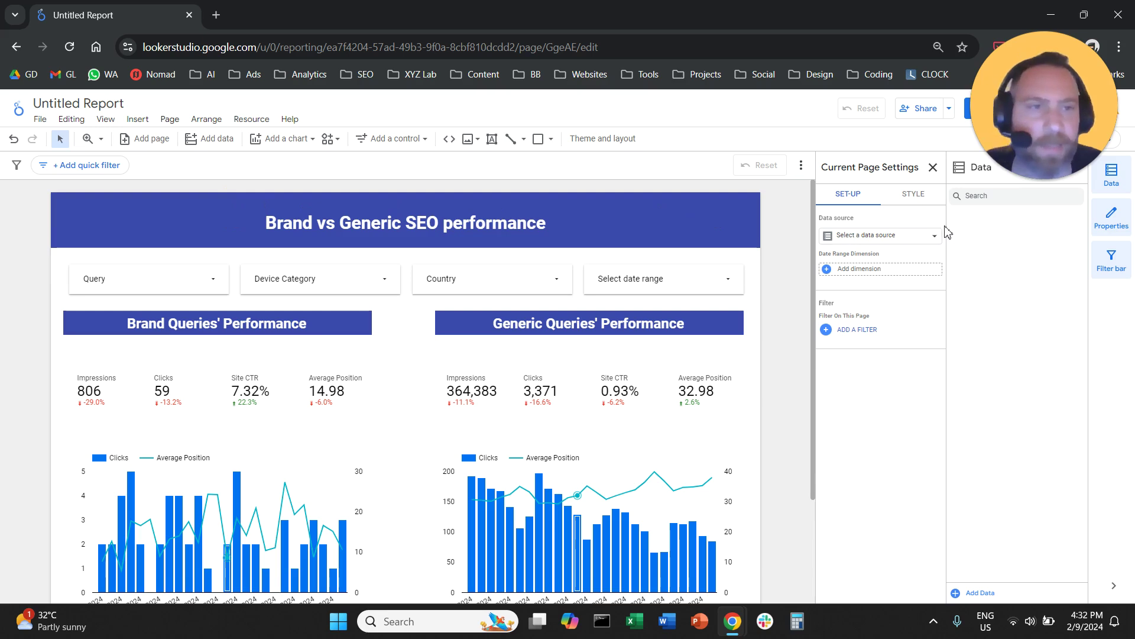
{"action": "left_click", "coordinate": [921, 201]}
{"action": "left_click", "coordinate": [922, 327]}
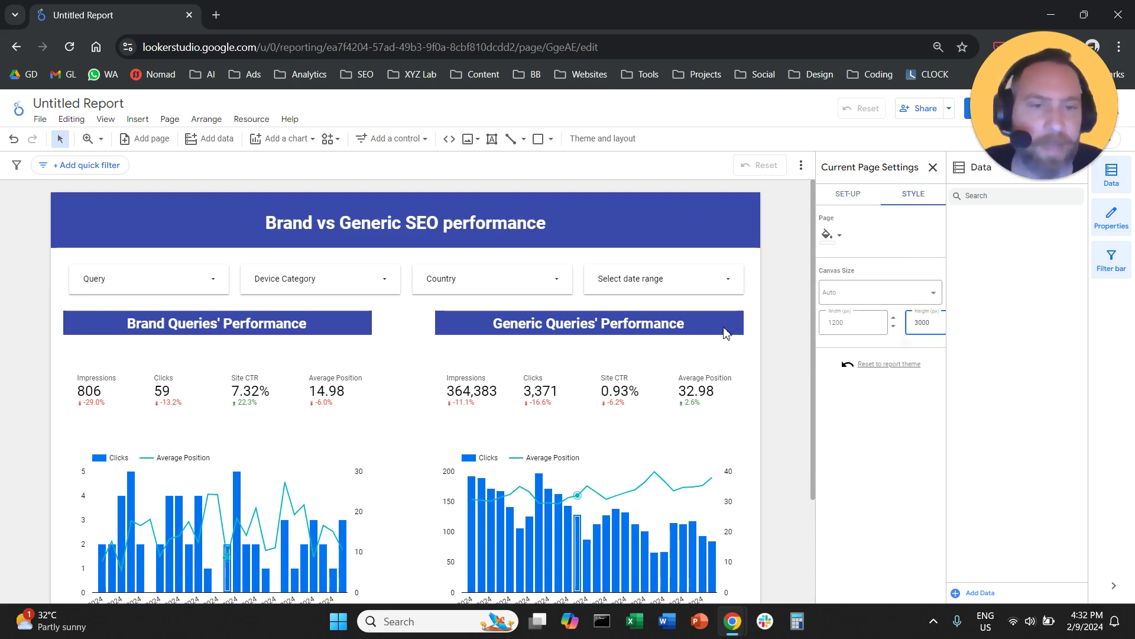
{"action": "scroll", "coordinate": [764, 316], "scroll_direction": "down", "scroll_amount": 3}
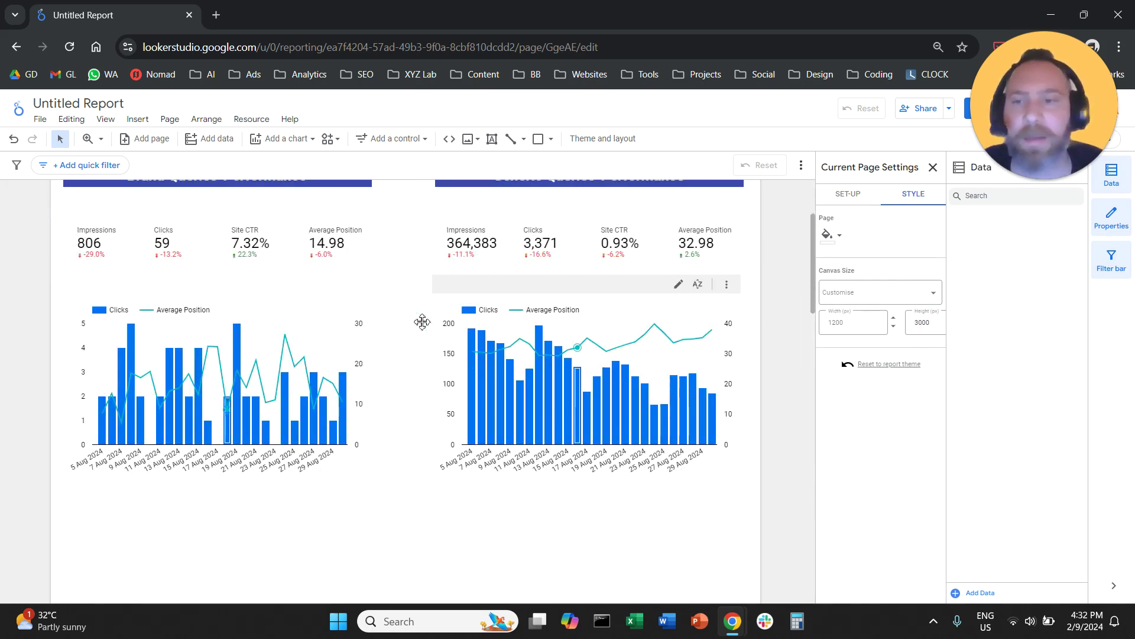
{"action": "scroll", "coordinate": [98, 300], "scroll_direction": "up", "scroll_amount": 3}
Insert a table beneath the brand combo chart and set its dimension to Query.
{"action": "left_click", "coordinate": [137, 119]}
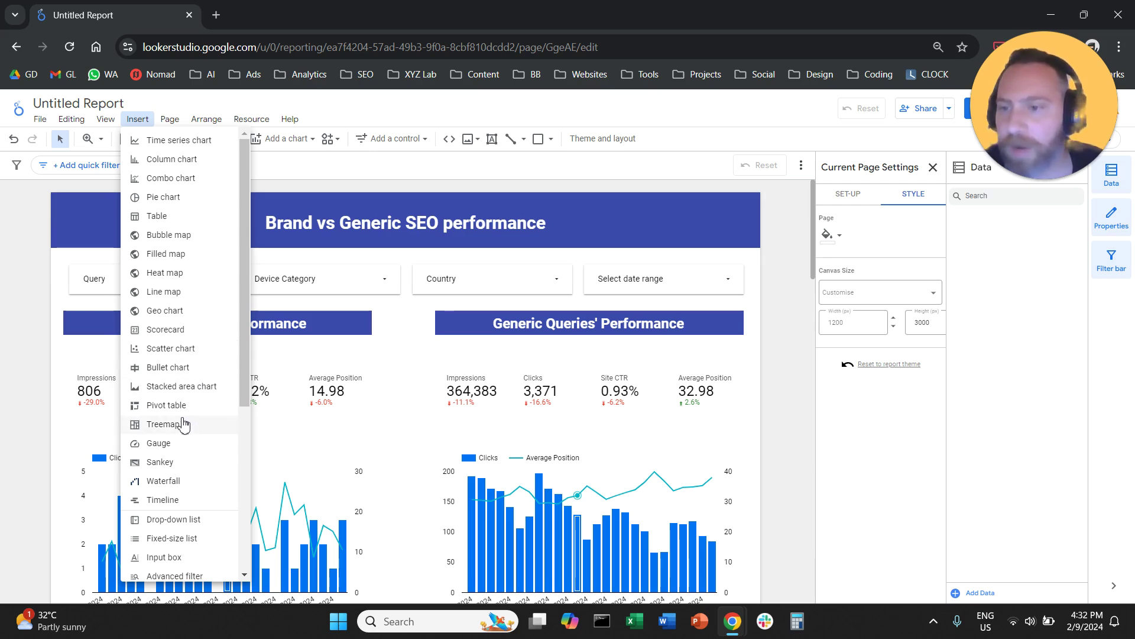
{"action": "left_click", "coordinate": [205, 224]}
{"action": "scroll", "coordinate": [71, 463], "scroll_direction": "down", "scroll_amount": 5}
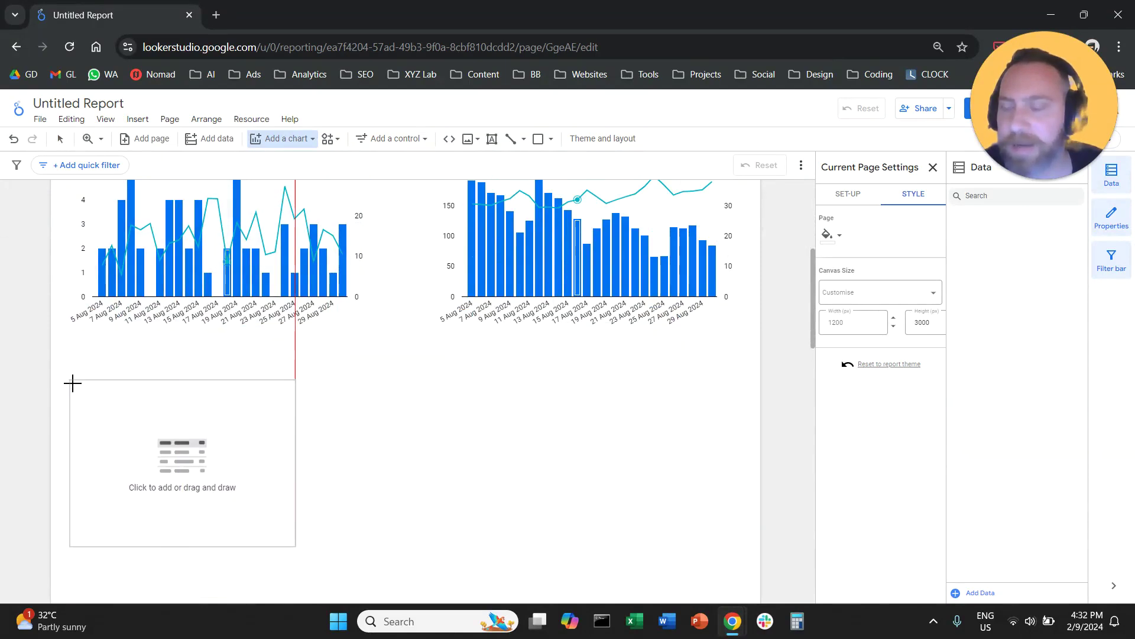
{"action": "left_click", "coordinate": [72, 383]}
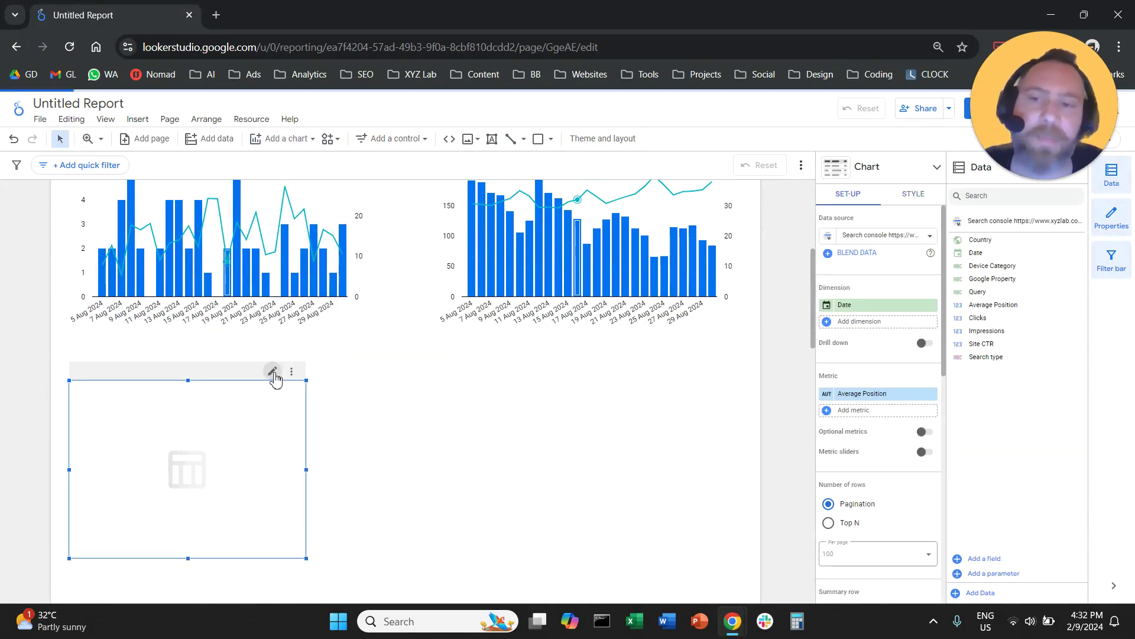
{"action": "left_click", "coordinate": [880, 305]}
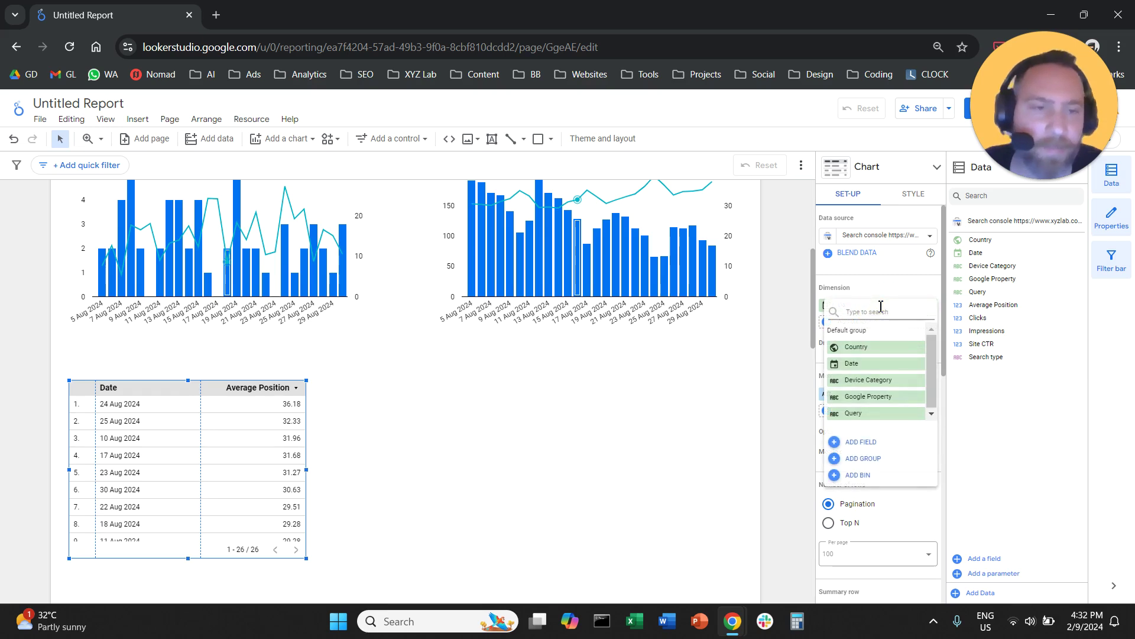
{"action": "left_click", "coordinate": [867, 414]}
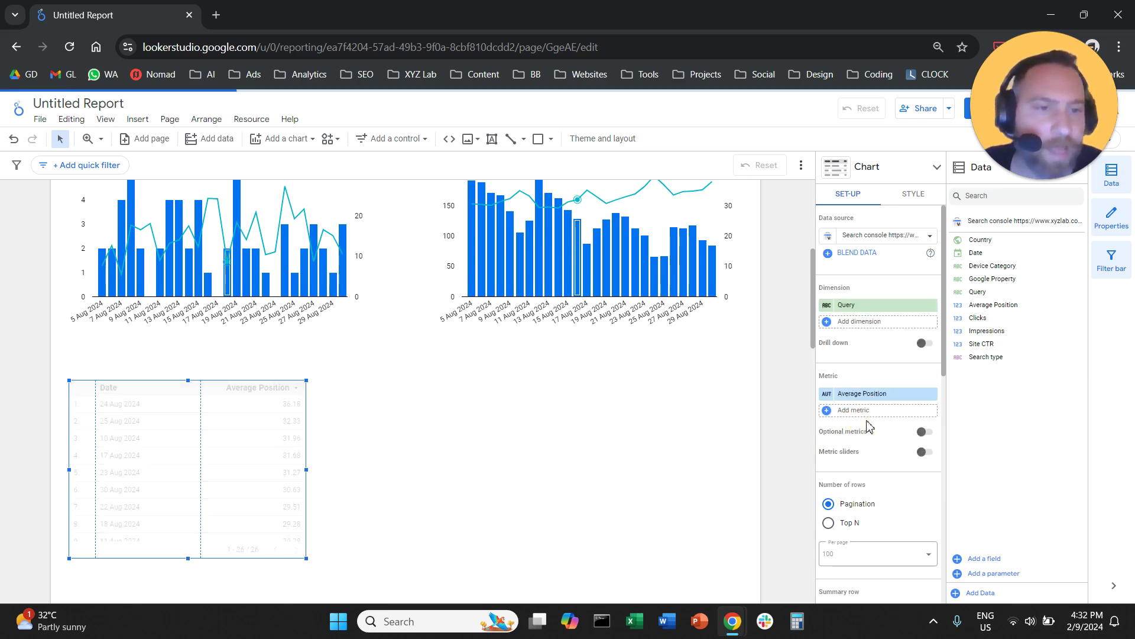
Give the new query table the metrics Impressions, Clicks, Site CTR and Average Position, in that order.
{"action": "left_click", "coordinate": [868, 393]}
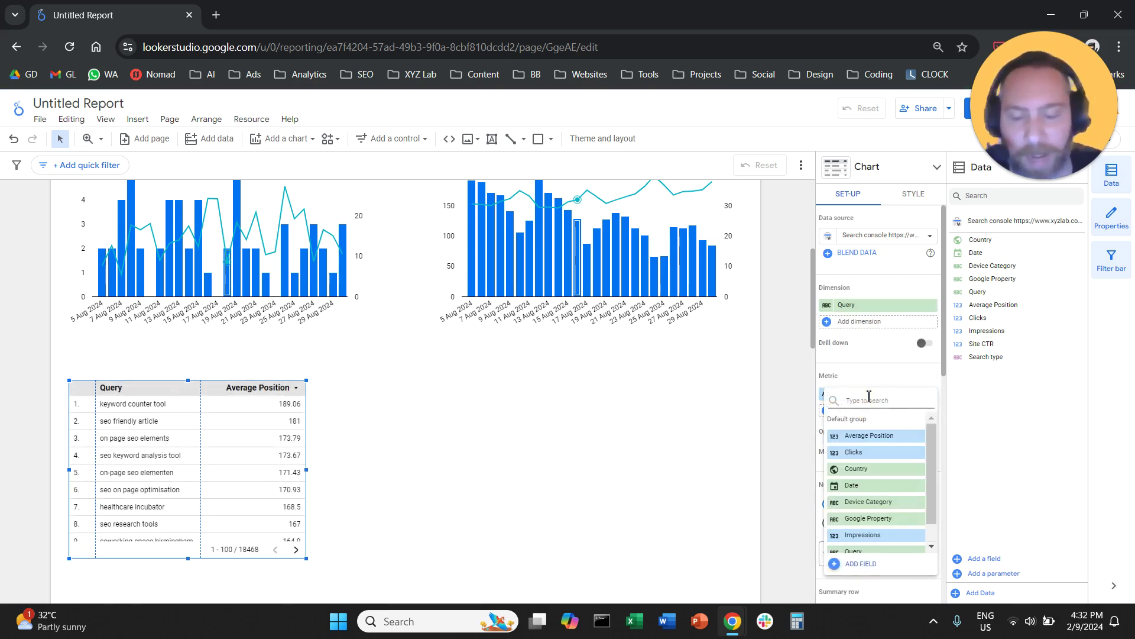
{"action": "type", "text": "impress"}
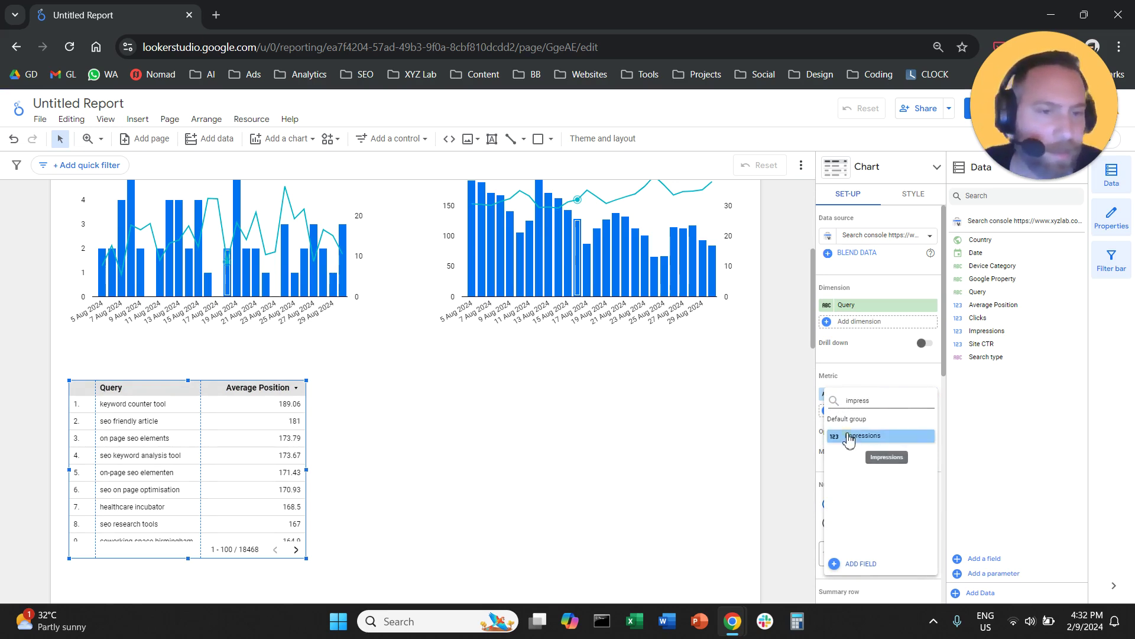
{"action": "key", "text": "Return"}
{"action": "left_click", "coordinate": [867, 410]}
{"action": "type", "text": "clic"}
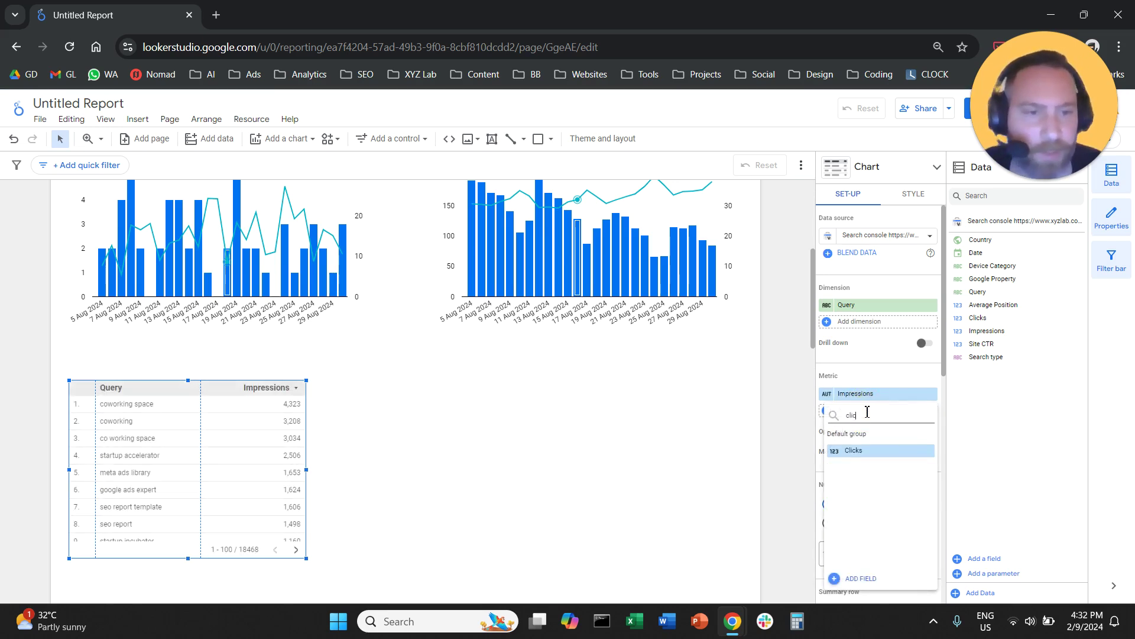
{"action": "left_click", "coordinate": [866, 455]}
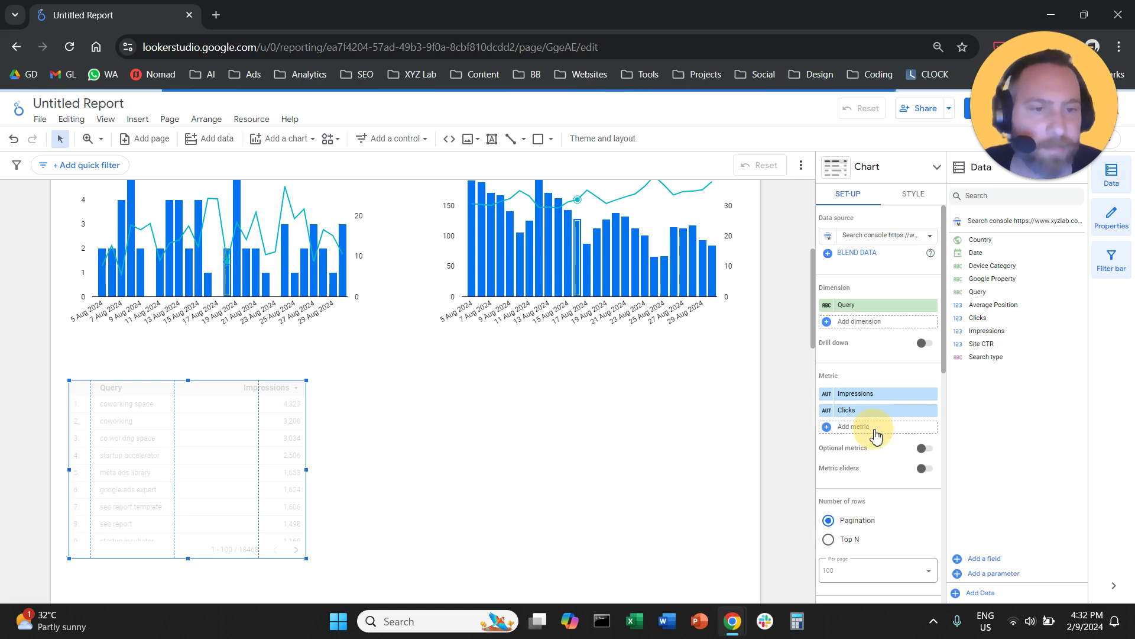
{"action": "left_click", "coordinate": [865, 426]}
{"action": "type", "text": "site"}
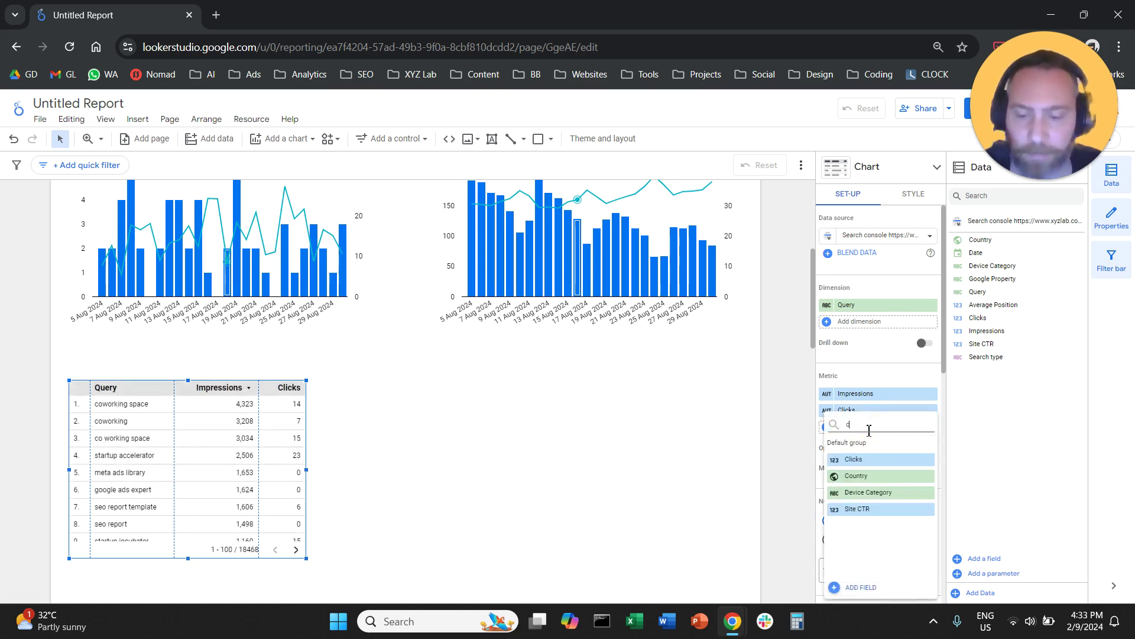
{"action": "left_click", "coordinate": [869, 458]}
{"action": "left_click", "coordinate": [854, 445]}
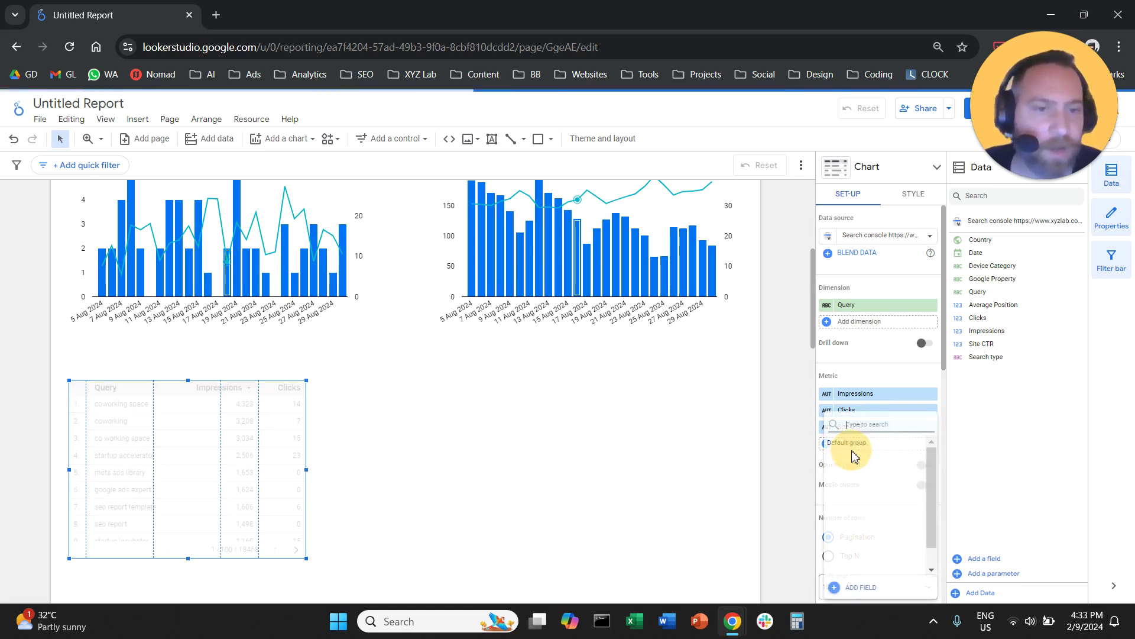
{"action": "left_click", "coordinate": [861, 461]}
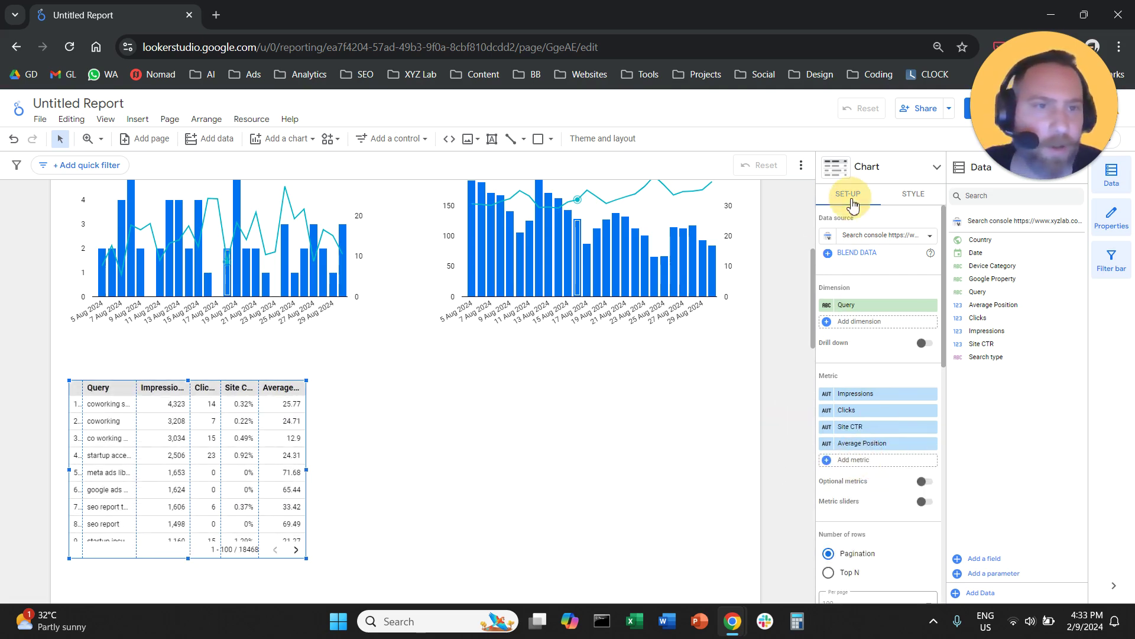
Apply the existing Brand Queries filter to the query table.
{"action": "scroll", "coordinate": [867, 355], "scroll_direction": "down", "scroll_amount": 6}
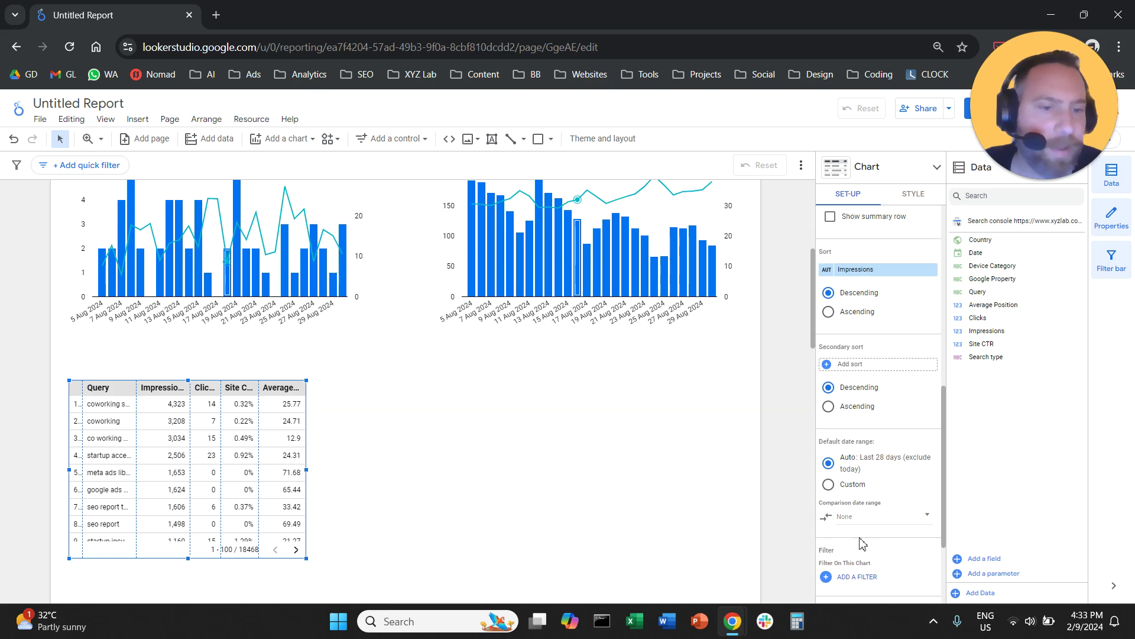
{"action": "scroll", "coordinate": [863, 532], "scroll_direction": "down", "scroll_amount": 3}
{"action": "left_click", "coordinate": [852, 444]}
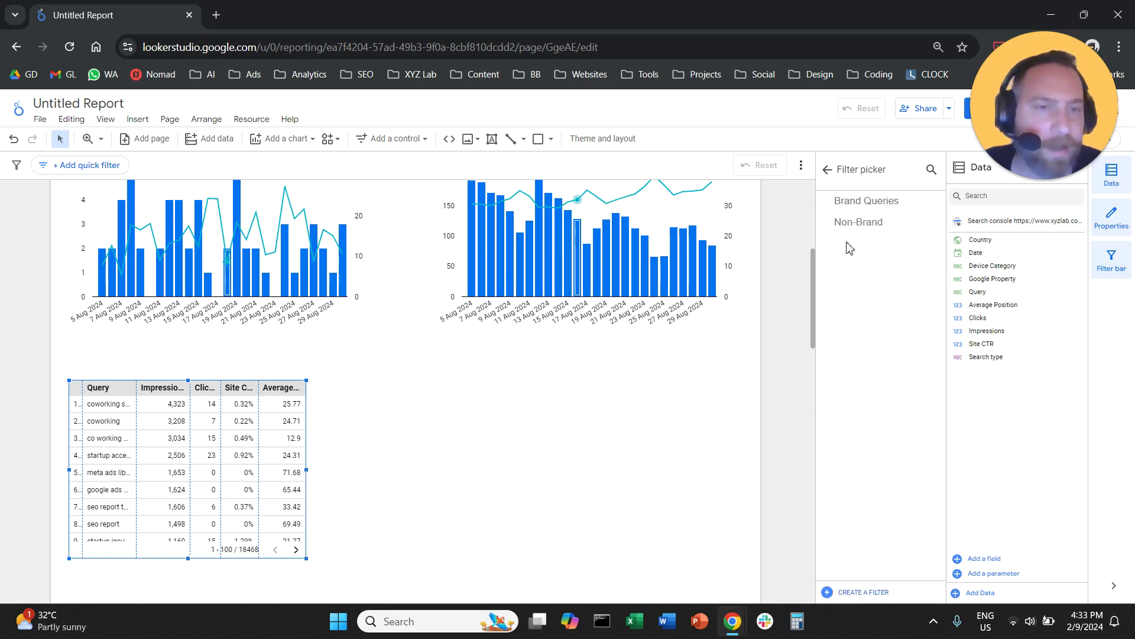
{"action": "left_click", "coordinate": [869, 201]}
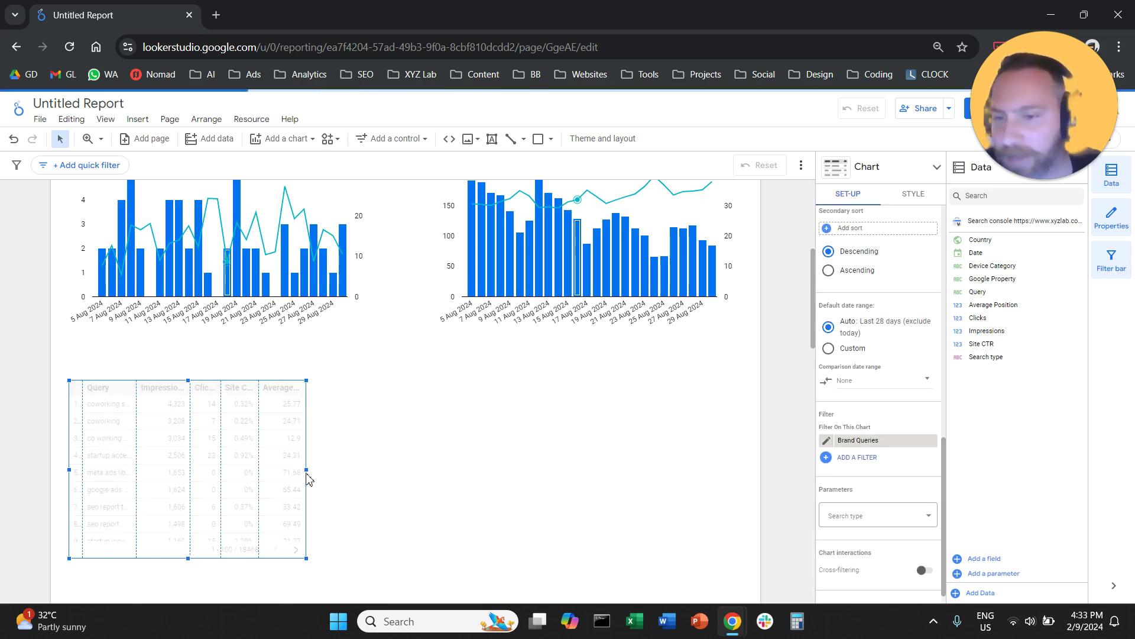
Enlarge the brand query table to about the width of the chart above and extend it downward, widening its row-number column slightly.
{"action": "left_click_drag", "start_coordinate": [306, 469], "coordinate": [367, 476]}
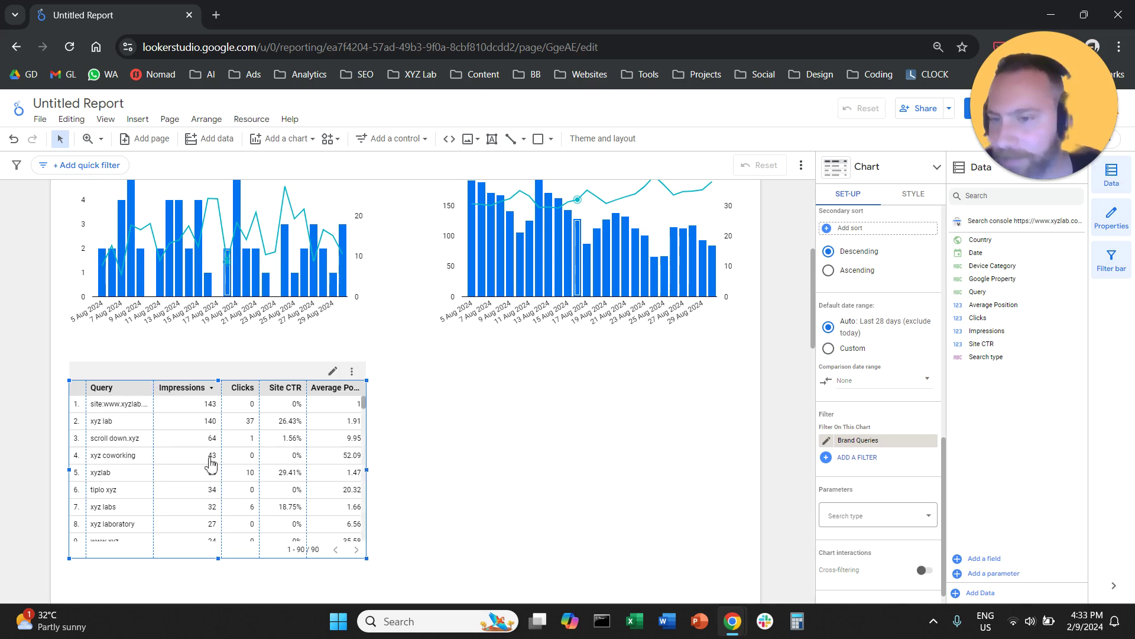
{"action": "left_click_drag", "start_coordinate": [220, 559], "coordinate": [198, 602]}
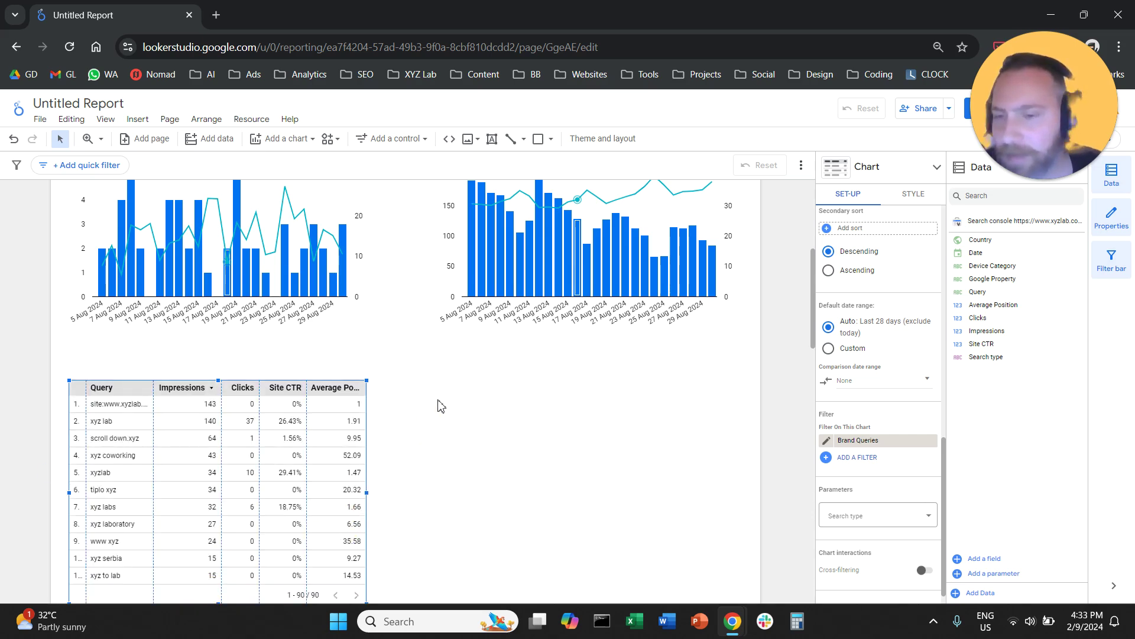
{"action": "scroll", "coordinate": [308, 453], "scroll_direction": "down", "scroll_amount": 4}
{"action": "left_click_drag", "start_coordinate": [220, 385], "coordinate": [219, 484]}
{"action": "scroll", "coordinate": [236, 307], "scroll_direction": "up", "scroll_amount": 3}
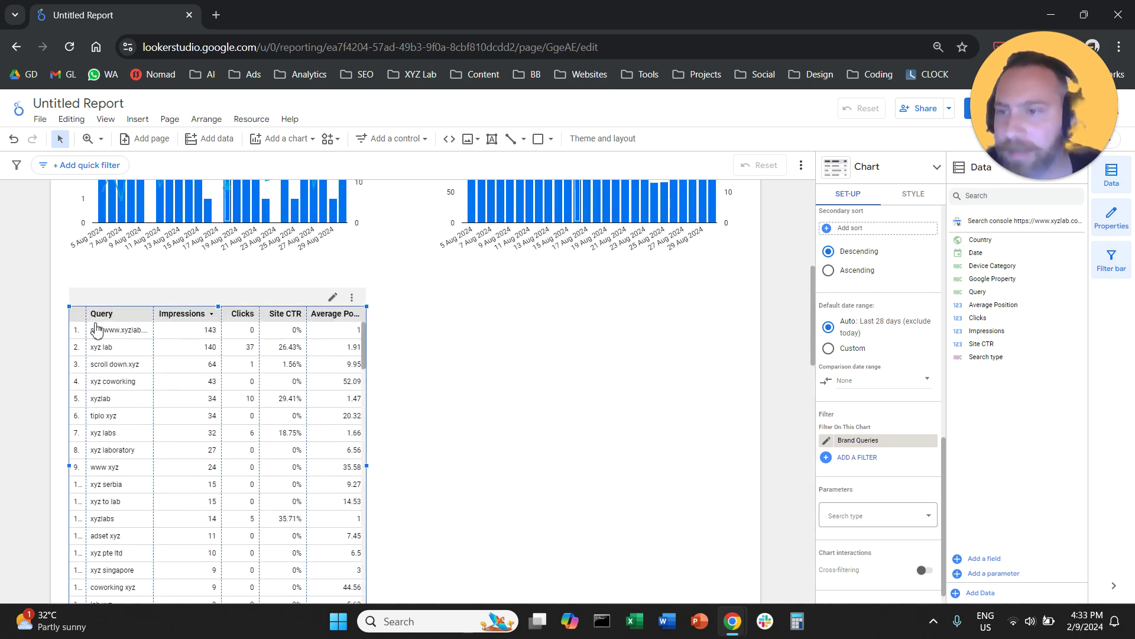
{"action": "left_click_drag", "start_coordinate": [89, 315], "coordinate": [94, 316]}
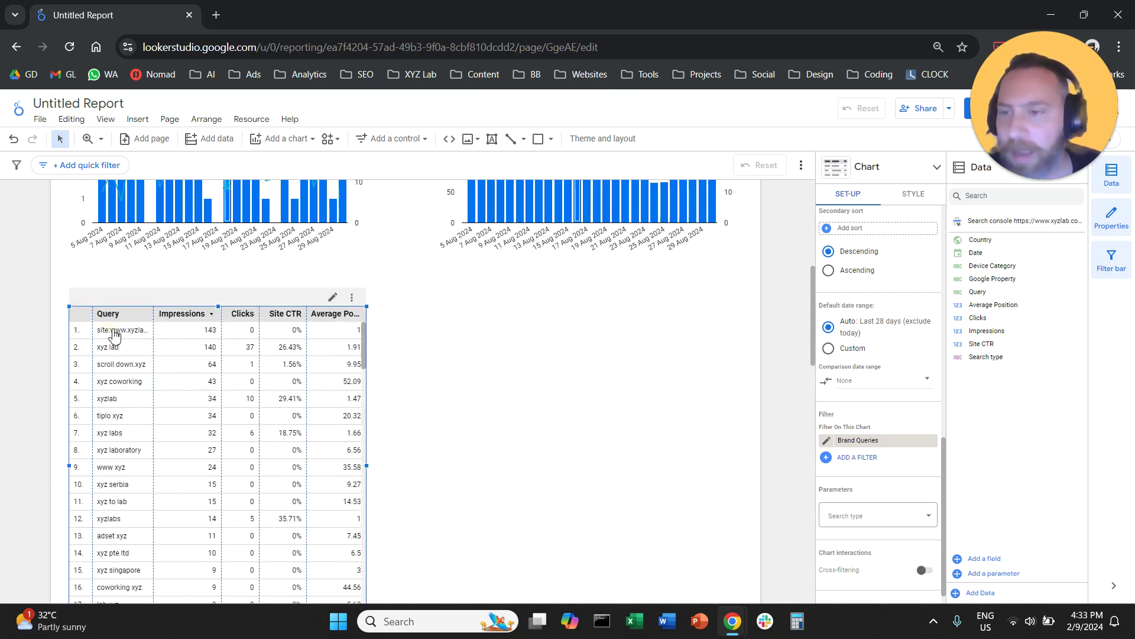
Set the brand query table's pagination to 20 rows per page.
{"action": "scroll", "coordinate": [893, 410], "scroll_direction": "up", "scroll_amount": 5}
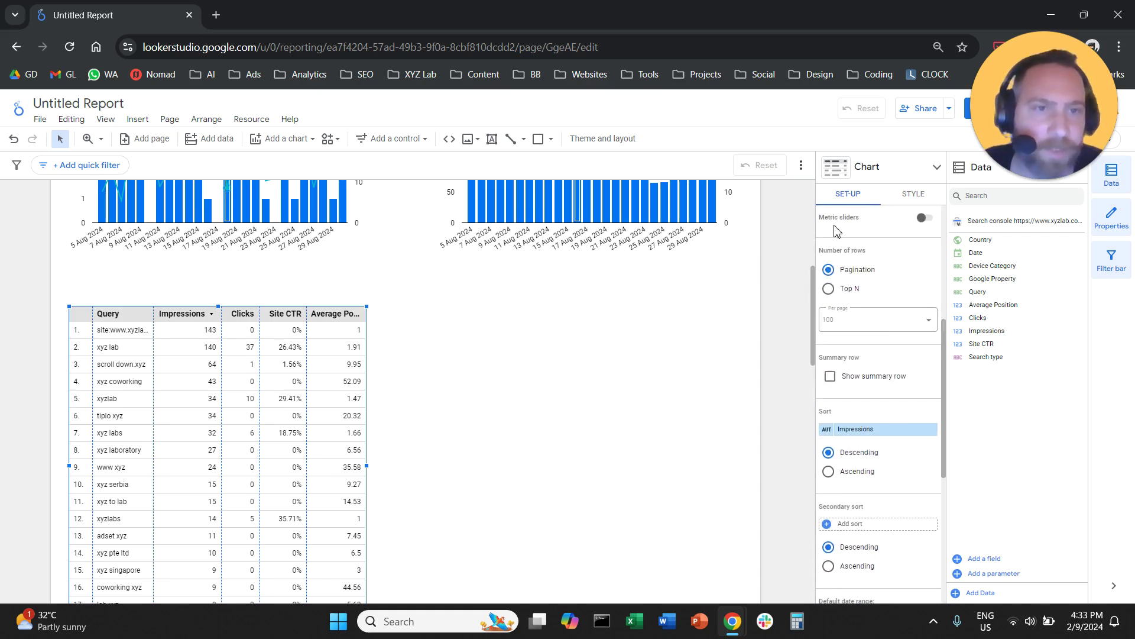
{"action": "left_click", "coordinate": [868, 322]}
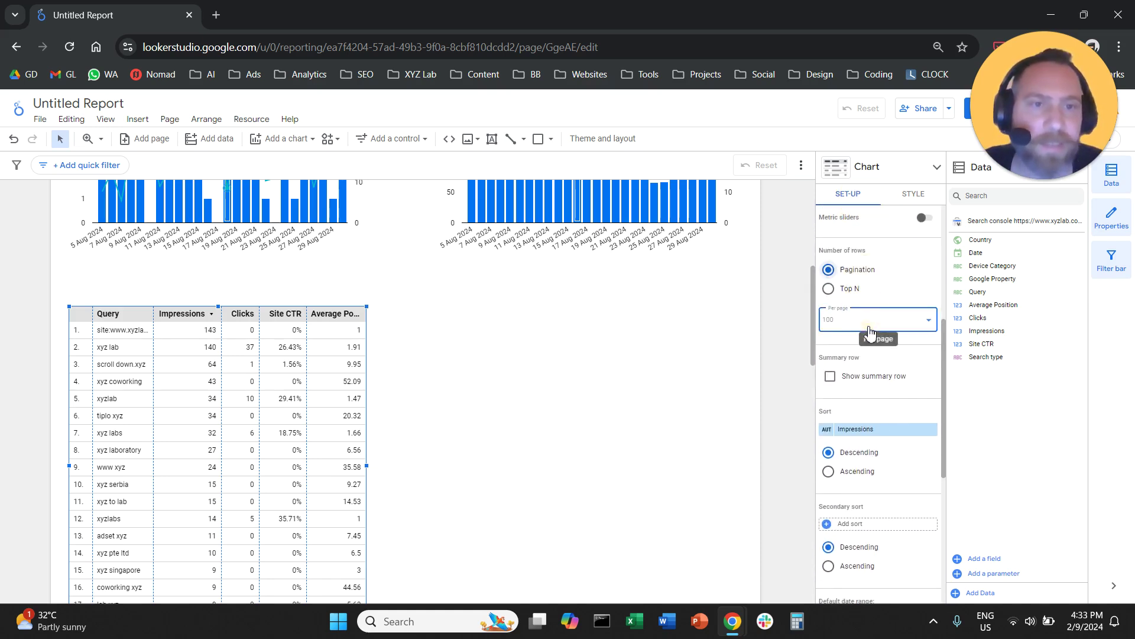
{"action": "left_click", "coordinate": [850, 408]}
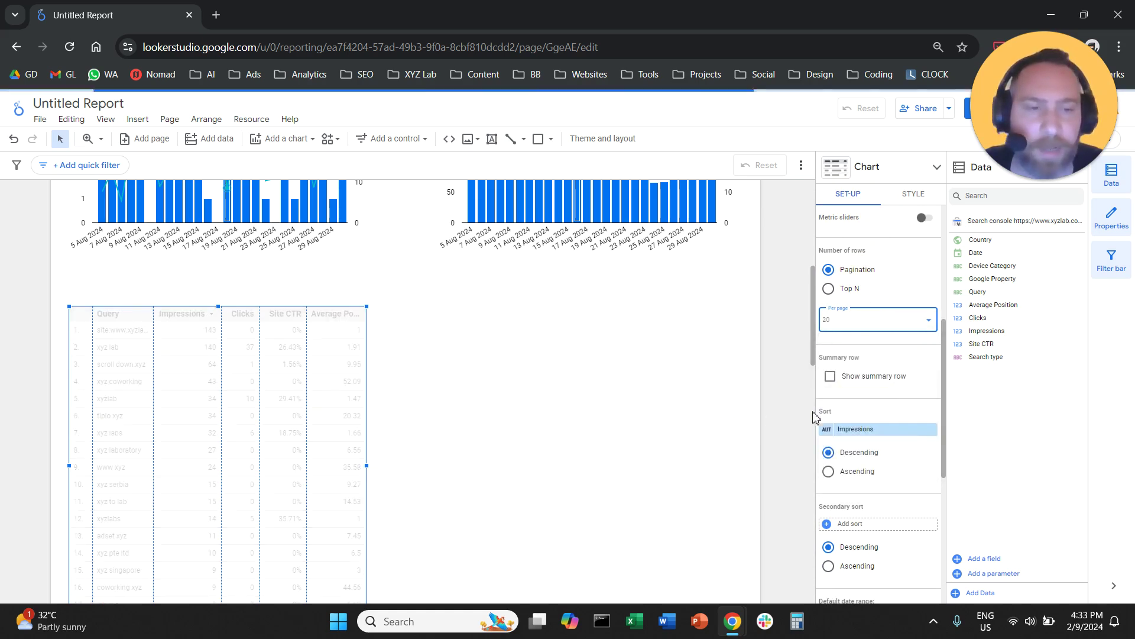
Extend the brand query table downward to fit all 20 rows and show its summary row.
{"action": "scroll", "coordinate": [424, 388], "scroll_direction": "down", "scroll_amount": 3}
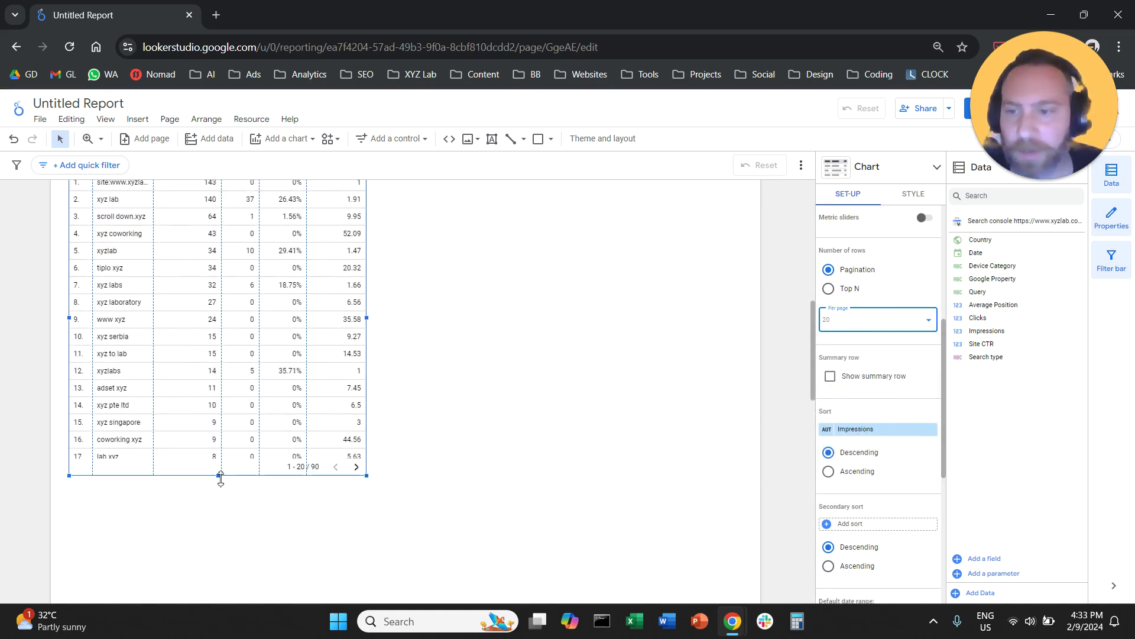
{"action": "left_click_drag", "start_coordinate": [221, 477], "coordinate": [220, 556]}
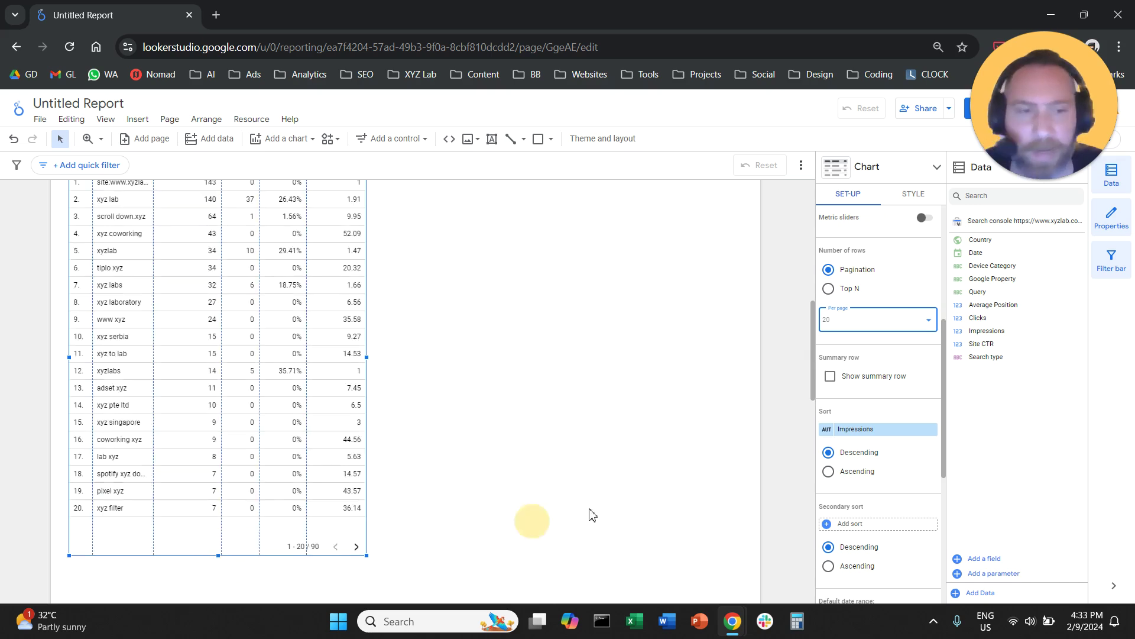
{"action": "left_click", "coordinate": [831, 379]}
{"action": "scroll", "coordinate": [273, 482], "scroll_direction": "down", "scroll_amount": 1}
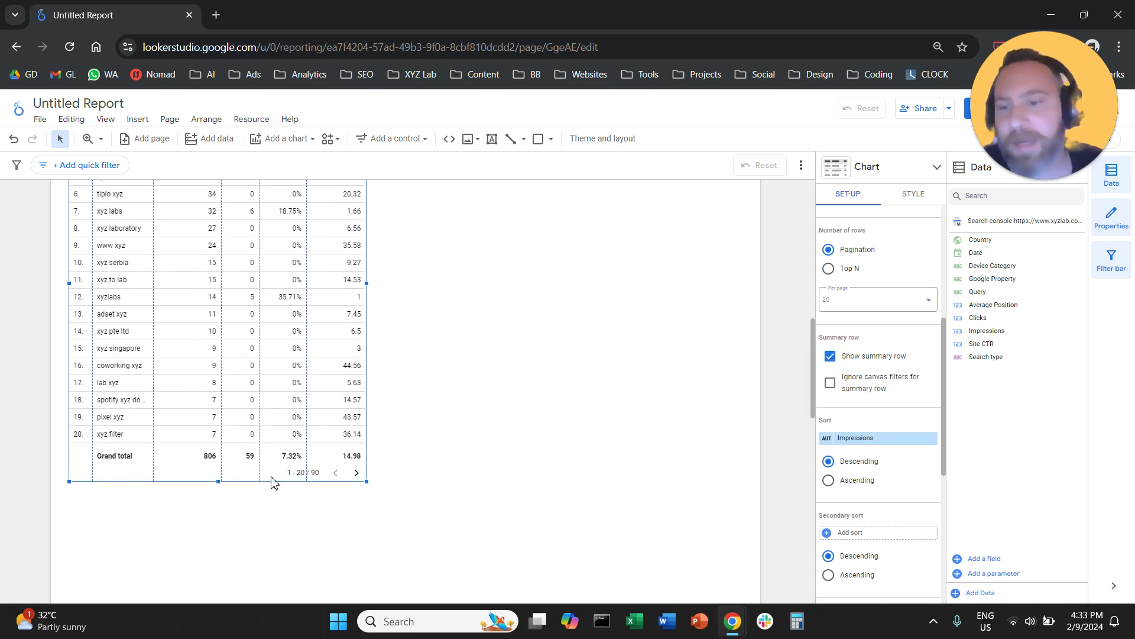
{"action": "left_click_drag", "start_coordinate": [219, 482], "coordinate": [219, 491]}
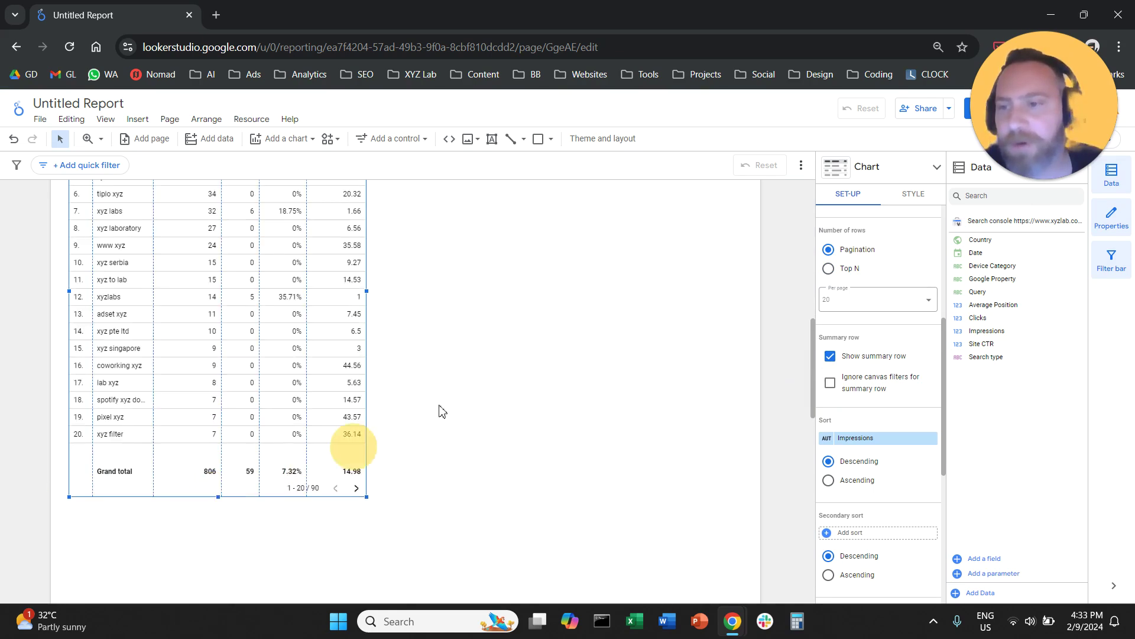
Change the brand query table's chart type to a table with heatmap.
{"action": "scroll", "coordinate": [455, 402], "scroll_direction": "up", "scroll_amount": 2}
{"action": "scroll", "coordinate": [456, 404], "scroll_direction": "up", "scroll_amount": 1}
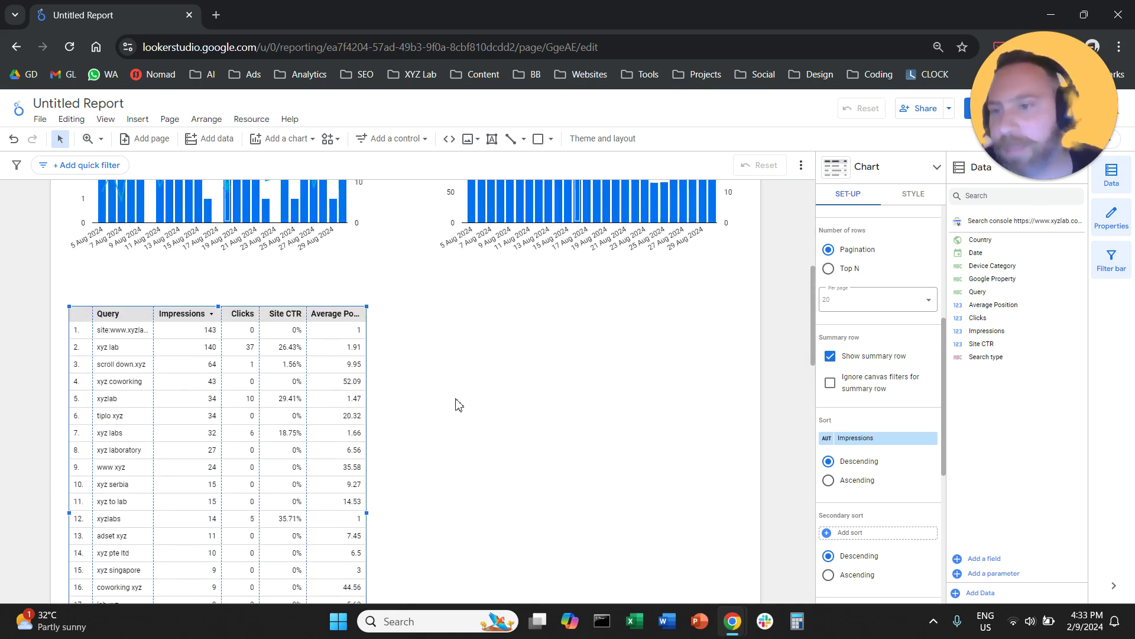
{"action": "scroll", "coordinate": [865, 294], "scroll_direction": "up", "scroll_amount": 4}
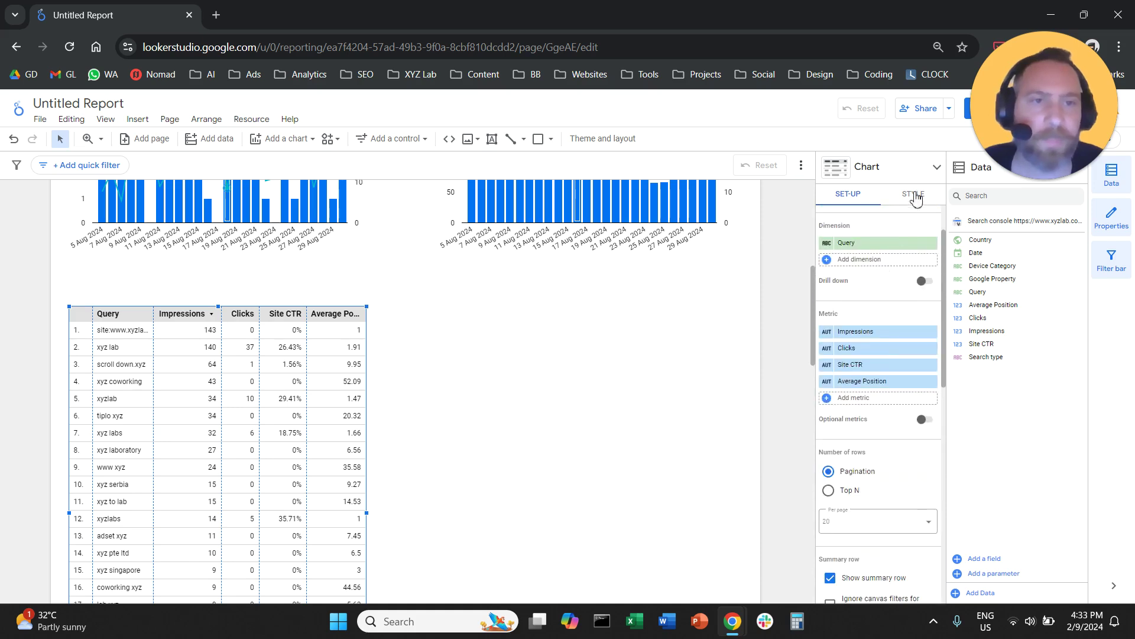
{"action": "left_click", "coordinate": [927, 174]}
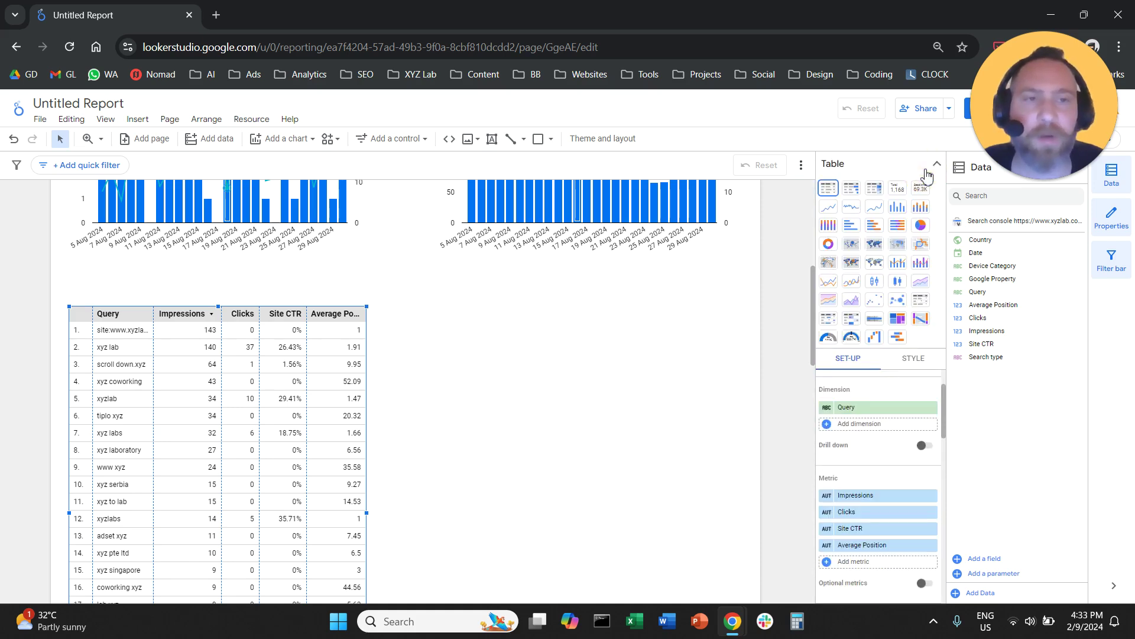
{"action": "left_click", "coordinate": [881, 190]}
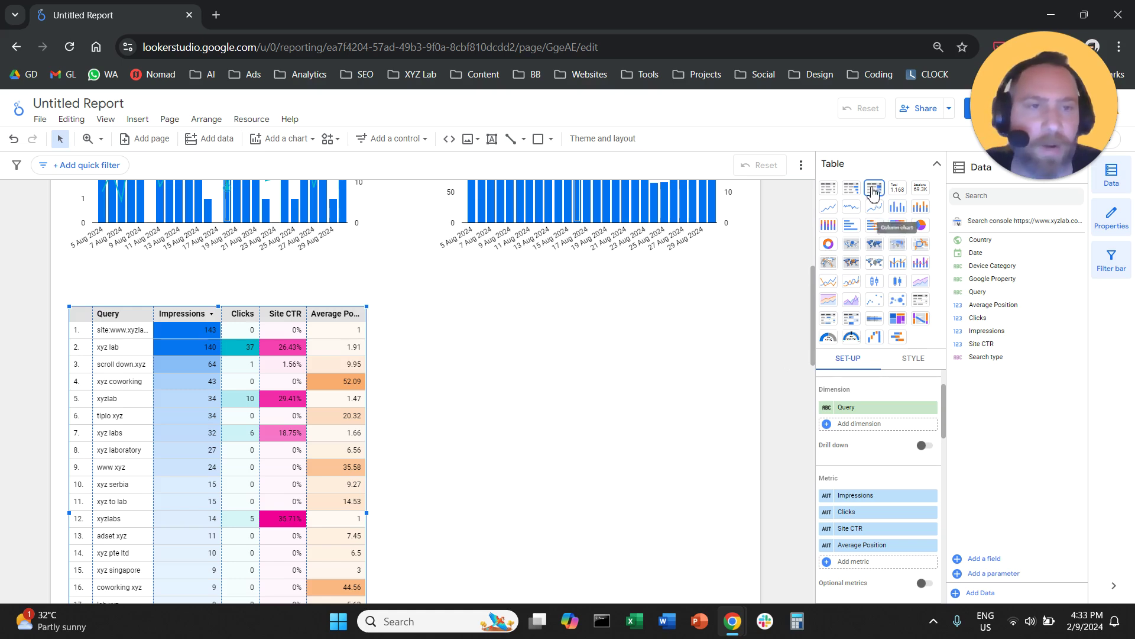
{"action": "left_click", "coordinate": [939, 165]}
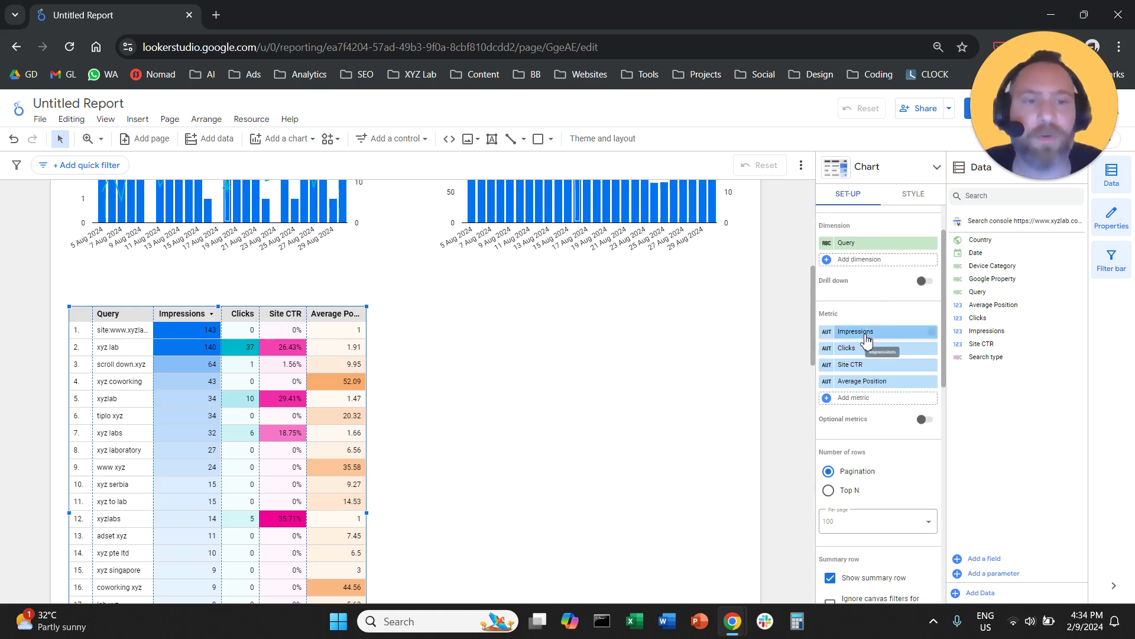
Sort the brand query heatmap table by Clicks in descending order.
{"action": "scroll", "coordinate": [871, 289], "scroll_direction": "down", "scroll_amount": 5}
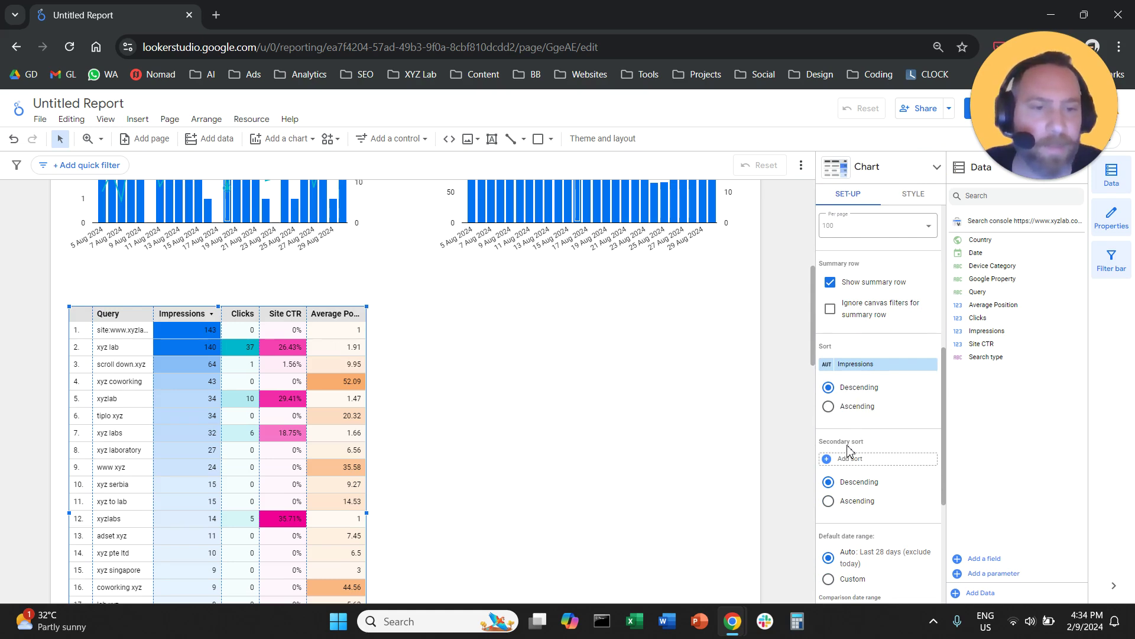
{"action": "scroll", "coordinate": [874, 394], "scroll_direction": "up", "scroll_amount": 5}
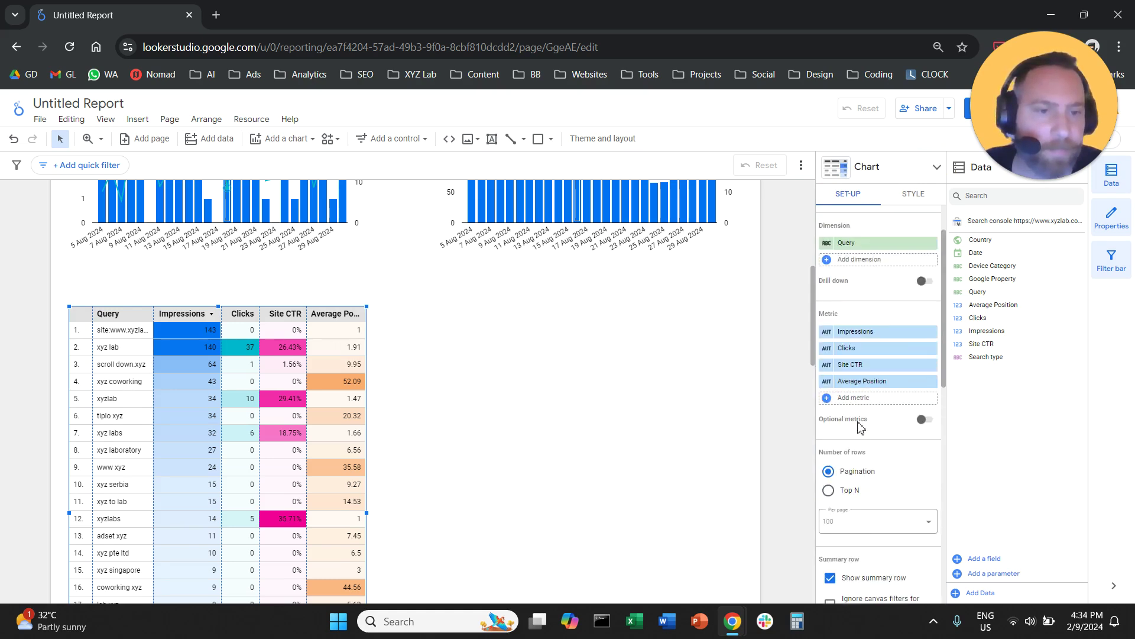
{"action": "scroll", "coordinate": [867, 392], "scroll_direction": "up", "scroll_amount": 1}
{"action": "scroll", "coordinate": [865, 391], "scroll_direction": "down", "scroll_amount": 1}
{"action": "scroll", "coordinate": [866, 391], "scroll_direction": "down", "scroll_amount": 4}
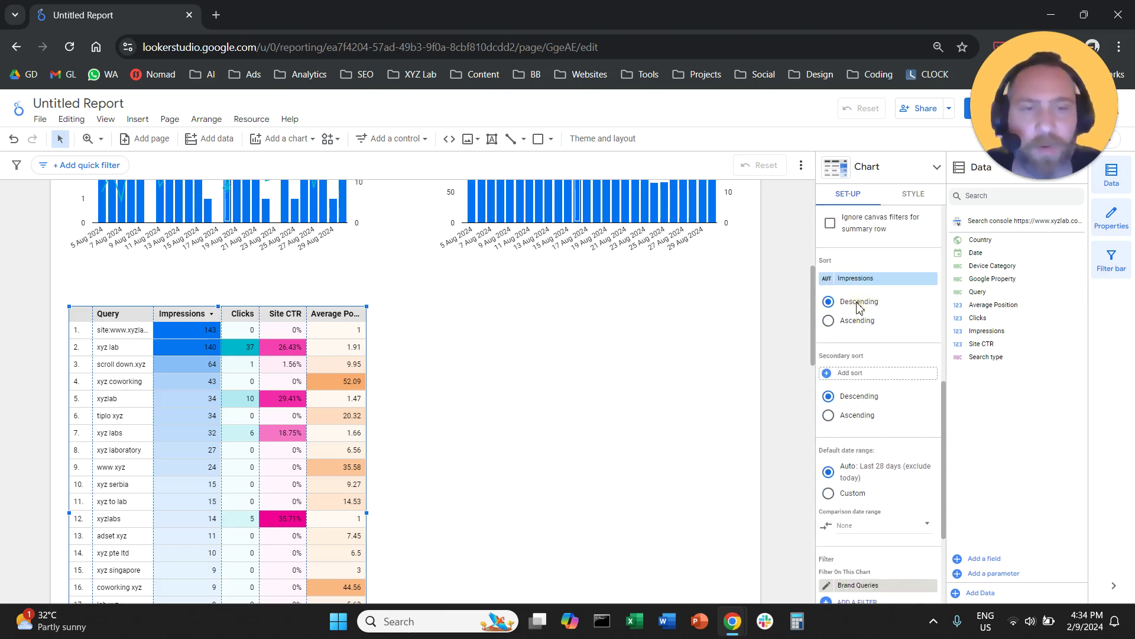
{"action": "left_click", "coordinate": [864, 278]}
{"action": "type", "text": "clic"}
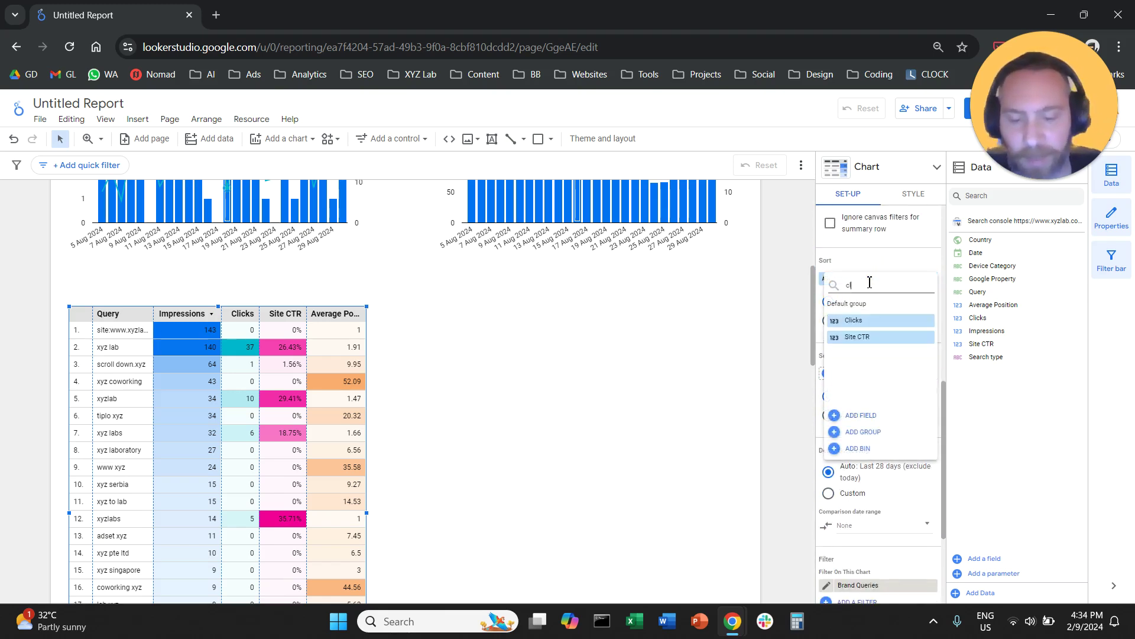
{"action": "left_click", "coordinate": [855, 320]}
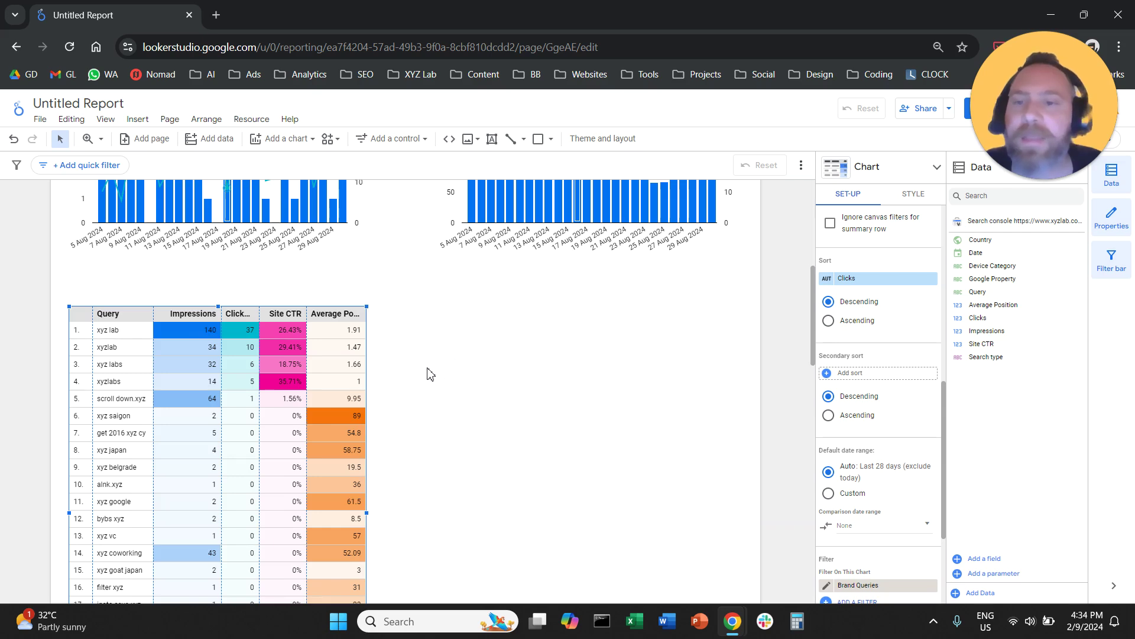
Duplicate the brand heatmap table beneath the generic queries chart and replace the copy's Brand Queries filter with Non-Brand.
{"action": "scroll", "coordinate": [428, 373], "scroll_direction": "down", "scroll_amount": 1}
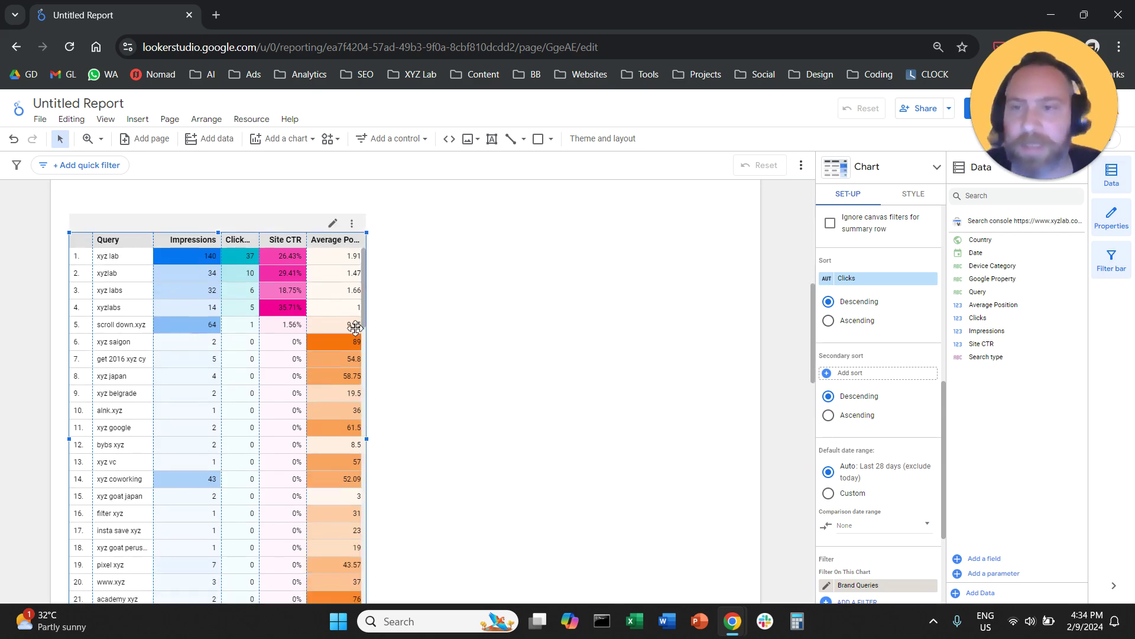
{"action": "left_click_drag", "start_coordinate": [189, 307], "coordinate": [553, 305]}
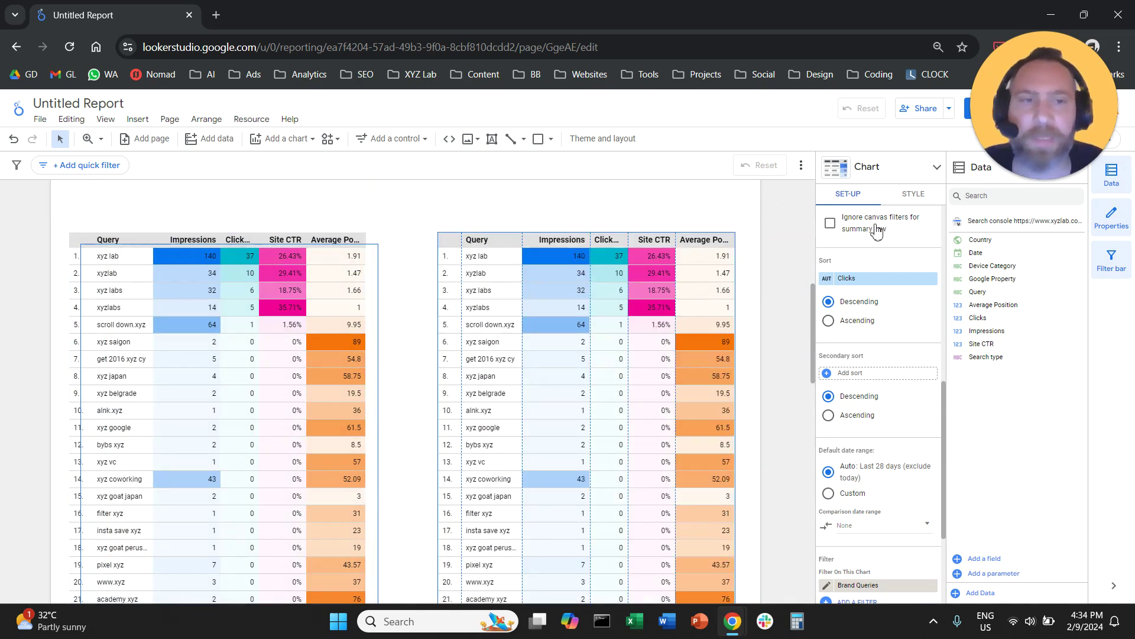
{"action": "scroll", "coordinate": [873, 355], "scroll_direction": "down", "scroll_amount": 3}
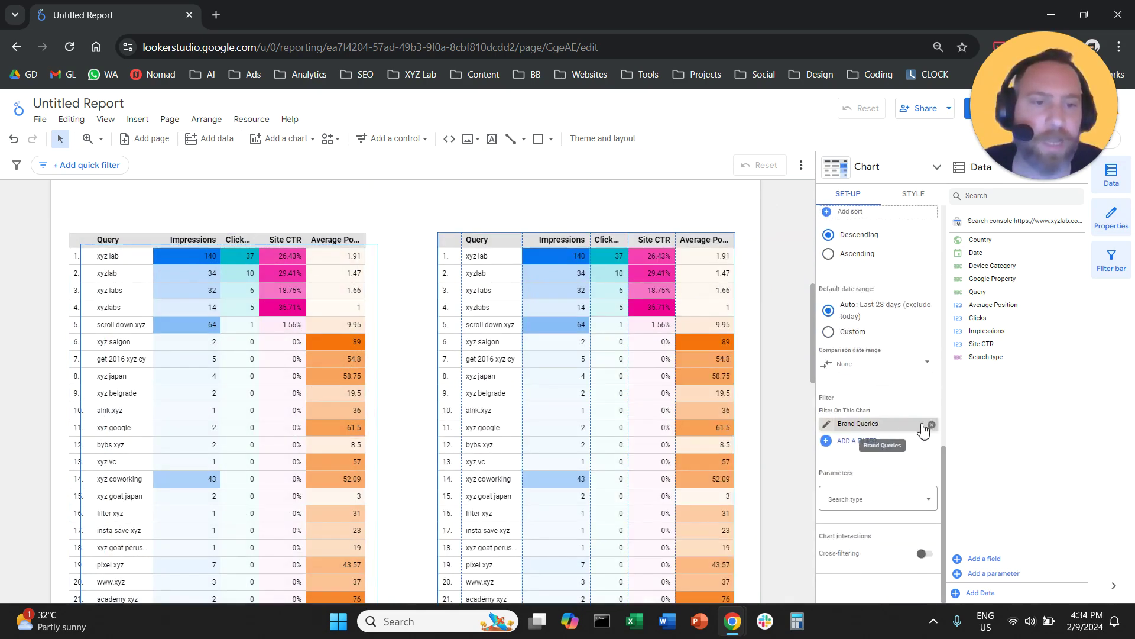
{"action": "left_click", "coordinate": [930, 426]}
{"action": "left_click", "coordinate": [867, 443]}
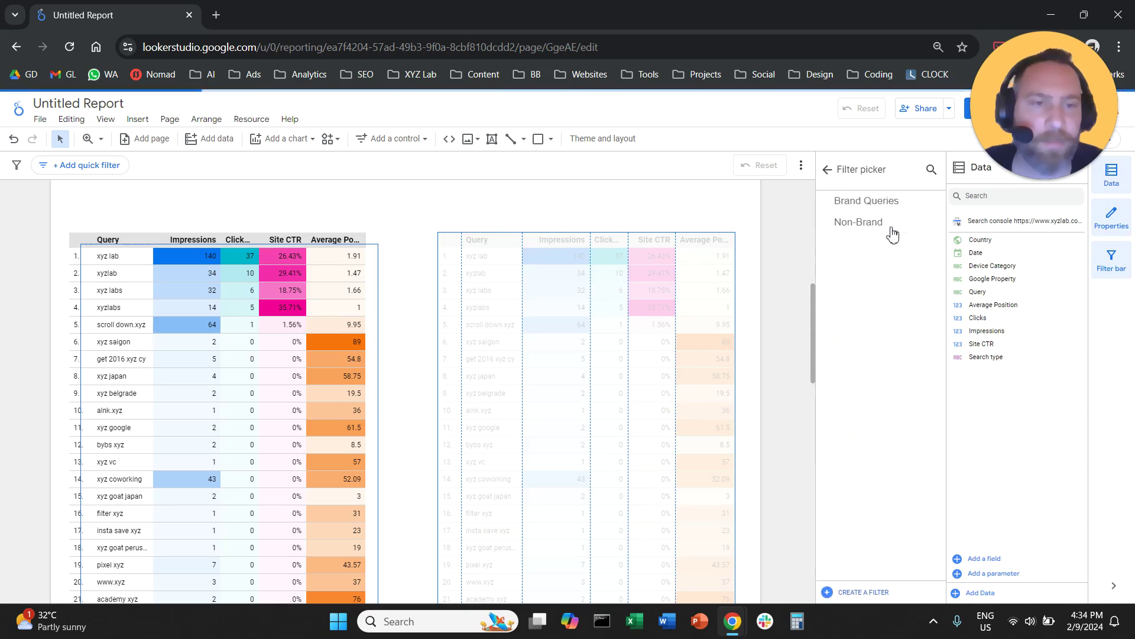
{"action": "left_click", "coordinate": [892, 230]}
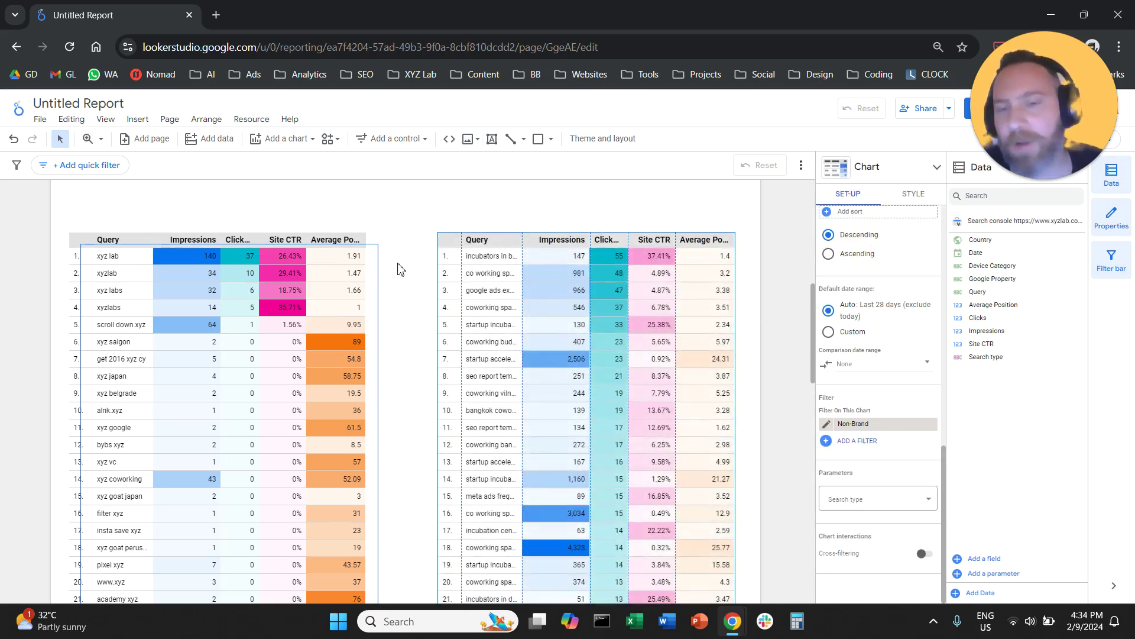
Duplicate the "Brand Queries' Performance" banner and place the copy directly above the brand query table.
{"action": "scroll", "coordinate": [735, 263], "scroll_direction": "up", "scroll_amount": 4}
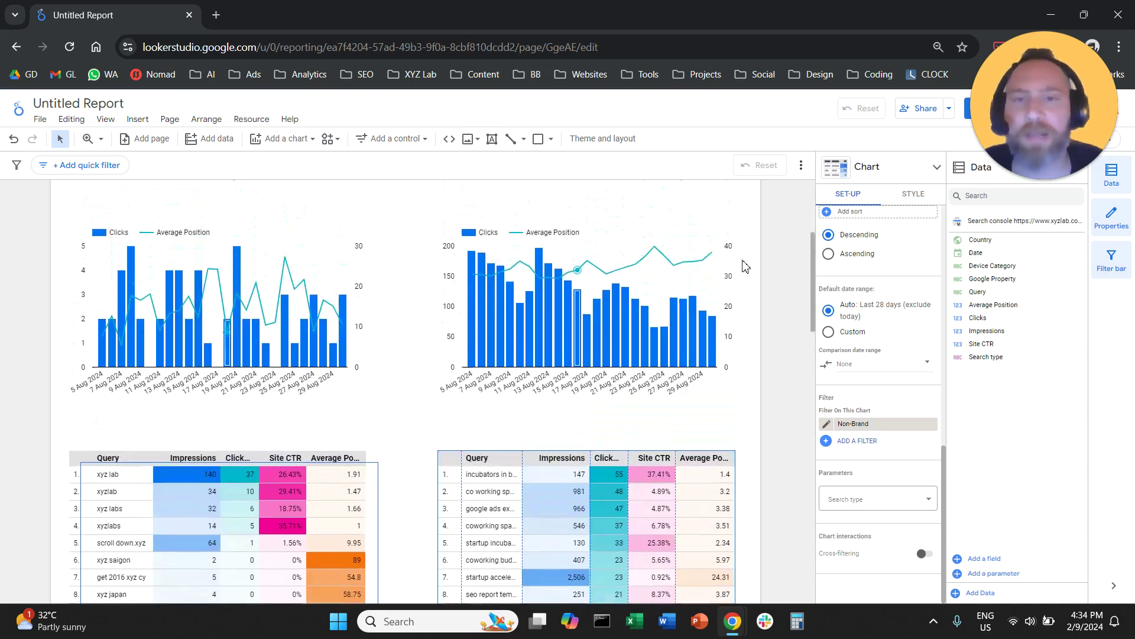
{"action": "scroll", "coordinate": [744, 266], "scroll_direction": "up", "scroll_amount": 3}
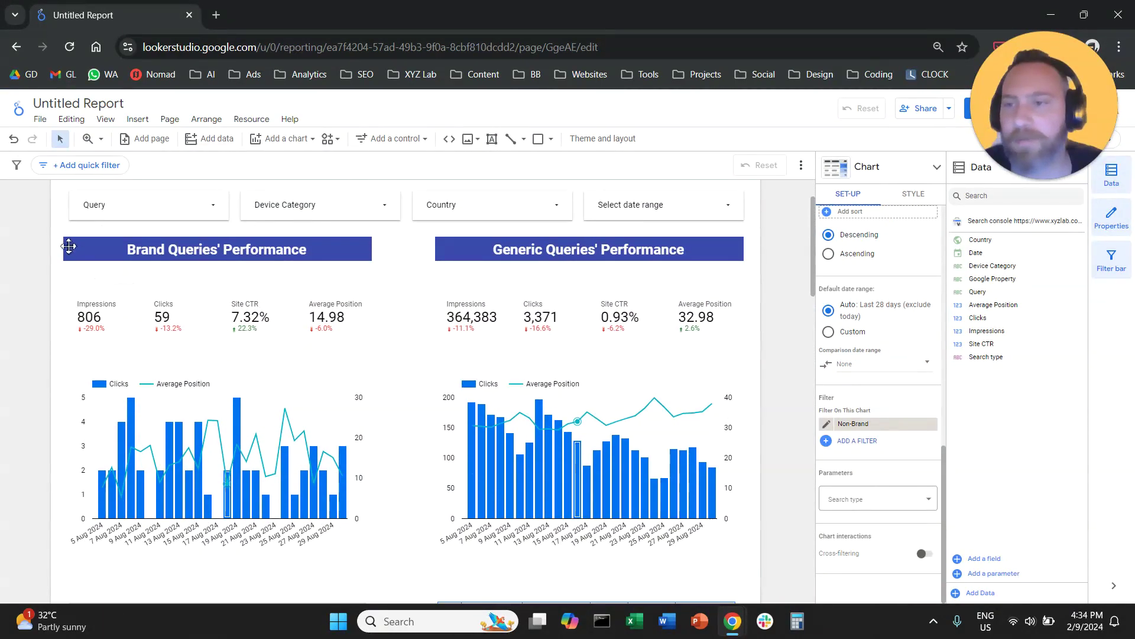
{"action": "left_click_drag", "start_coordinate": [68, 242], "coordinate": [322, 587]}
{"action": "key", "text": "ctrl+d"}
{"action": "scroll", "coordinate": [150, 432], "scroll_direction": "down", "scroll_amount": 3}
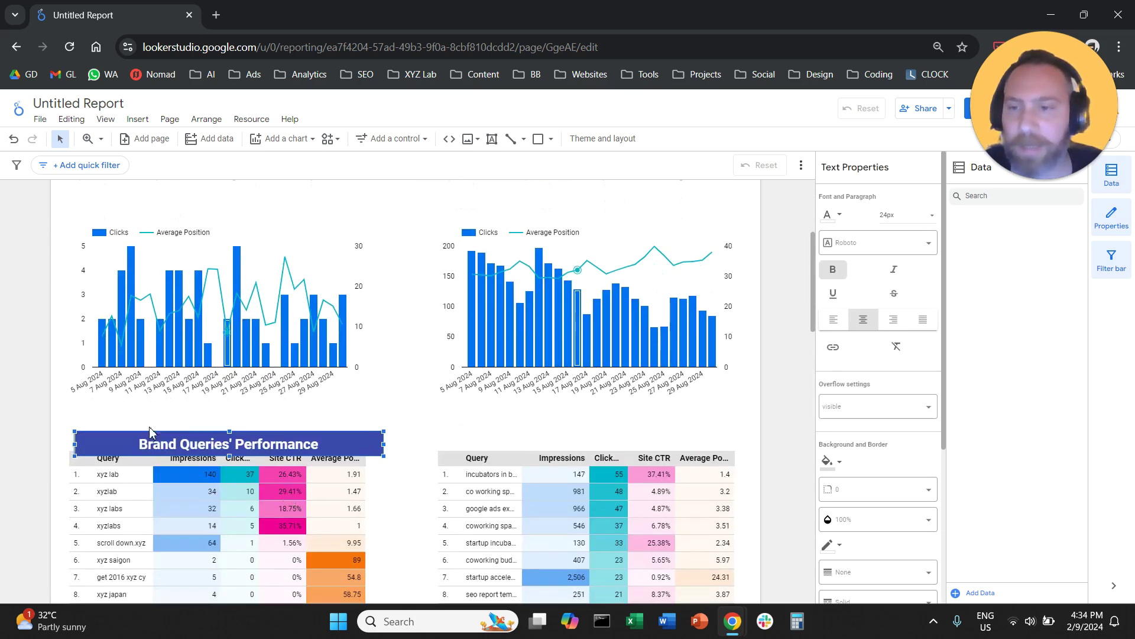
{"action": "left_click_drag", "start_coordinate": [164, 435], "coordinate": [207, 427]}
Retitle the copied banner "Top 20 Brand Queries" and align it with the left edge of the brand query table.
{"action": "double_click", "coordinate": [190, 443]}
{"action": "type", "text": "T"}
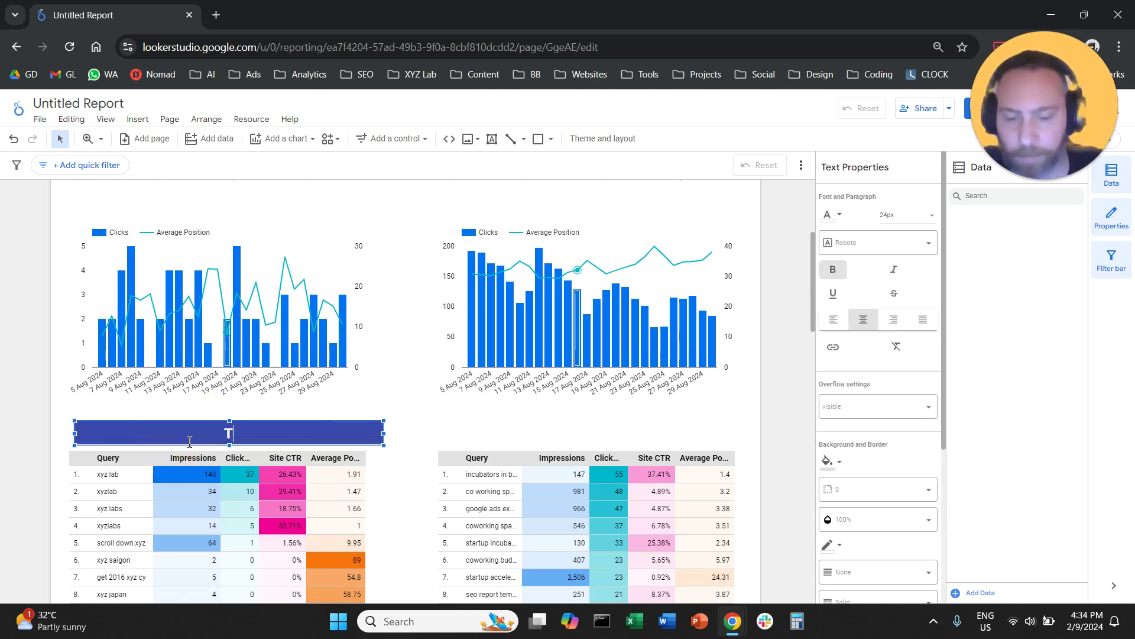
{"action": "type", "text": "op 20 Bran"}
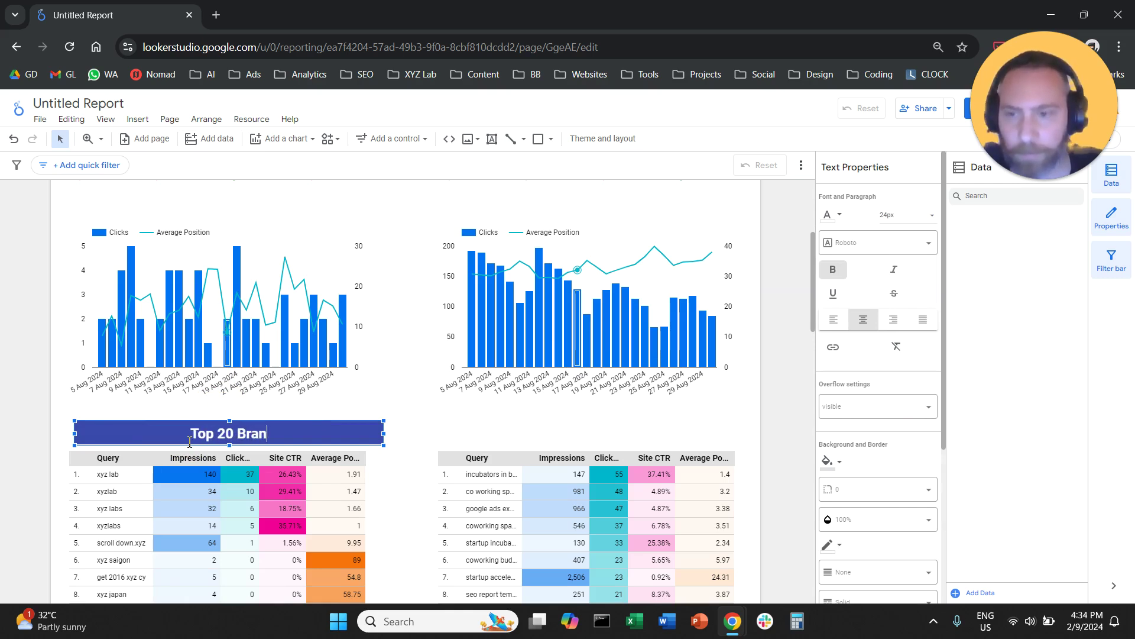
{"action": "type", "text": "d Queries"}
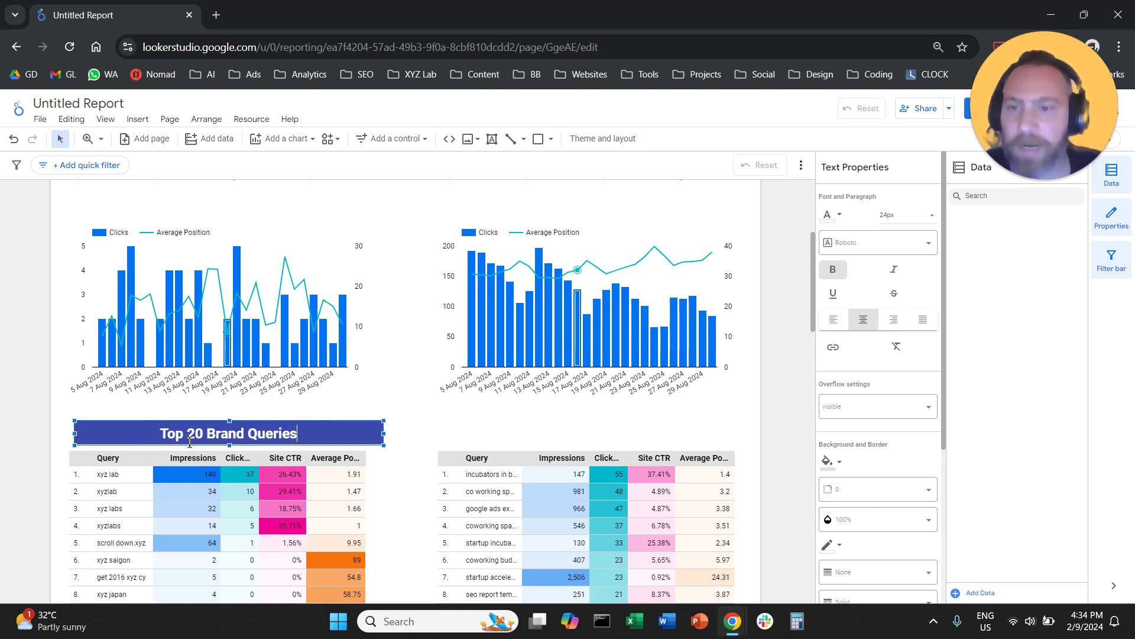
{"action": "left_click", "coordinate": [305, 437], "text": "shift"}
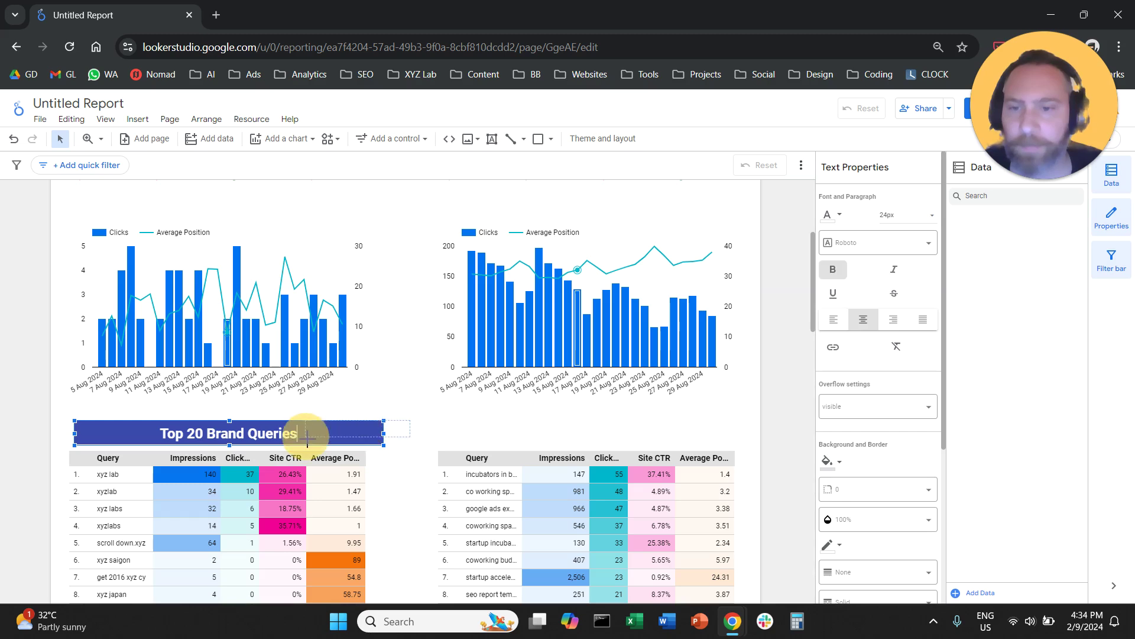
{"action": "left_click_drag", "start_coordinate": [361, 424], "coordinate": [354, 425]}
Widen the brand query table to match the width of the banner above it.
{"action": "left_click", "coordinate": [365, 583]}
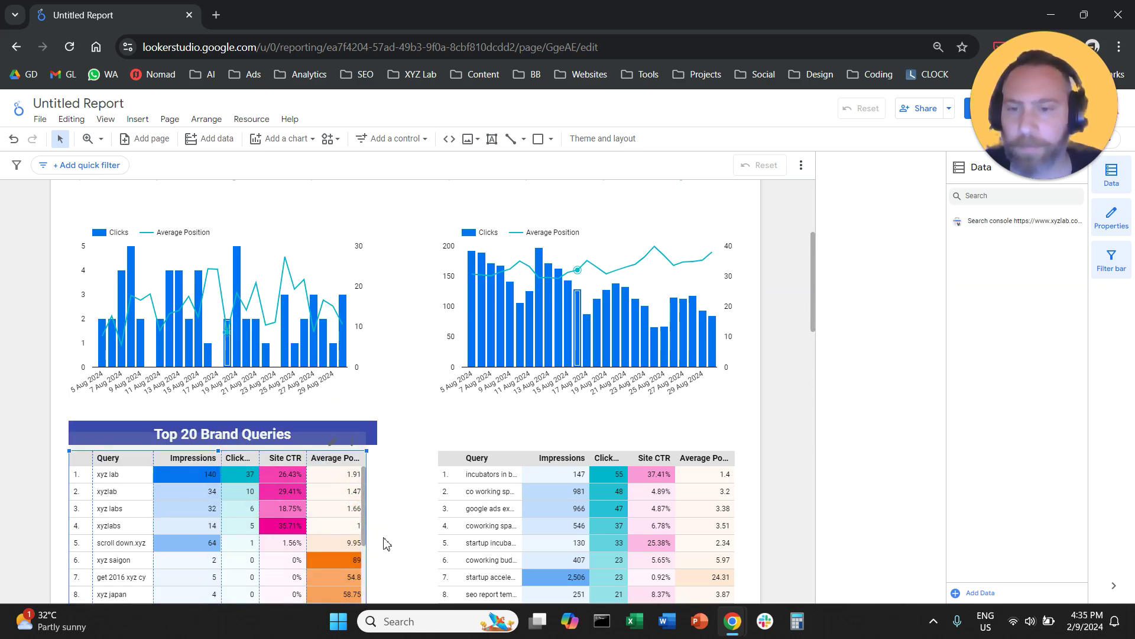
{"action": "scroll", "coordinate": [385, 543], "scroll_direction": "down", "scroll_amount": 3}
{"action": "left_click_drag", "start_coordinate": [371, 509], "coordinate": [380, 509]}
Duplicate the "Top 20 Brand Queries" banner above the non-brand query table and retitle the copy "Top 20 Generic Queries".
{"action": "left_click_drag", "start_coordinate": [408, 272], "coordinate": [152, 295]}
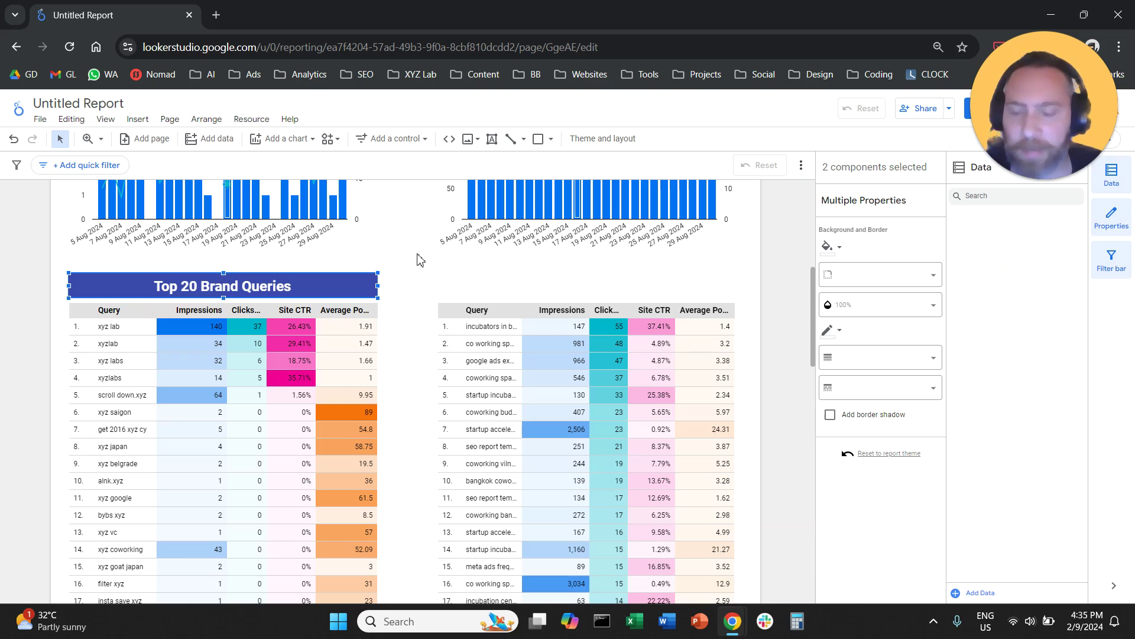
{"action": "left_click_drag", "start_coordinate": [318, 288], "coordinate": [682, 275]}
{"action": "left_click", "coordinate": [584, 282]}
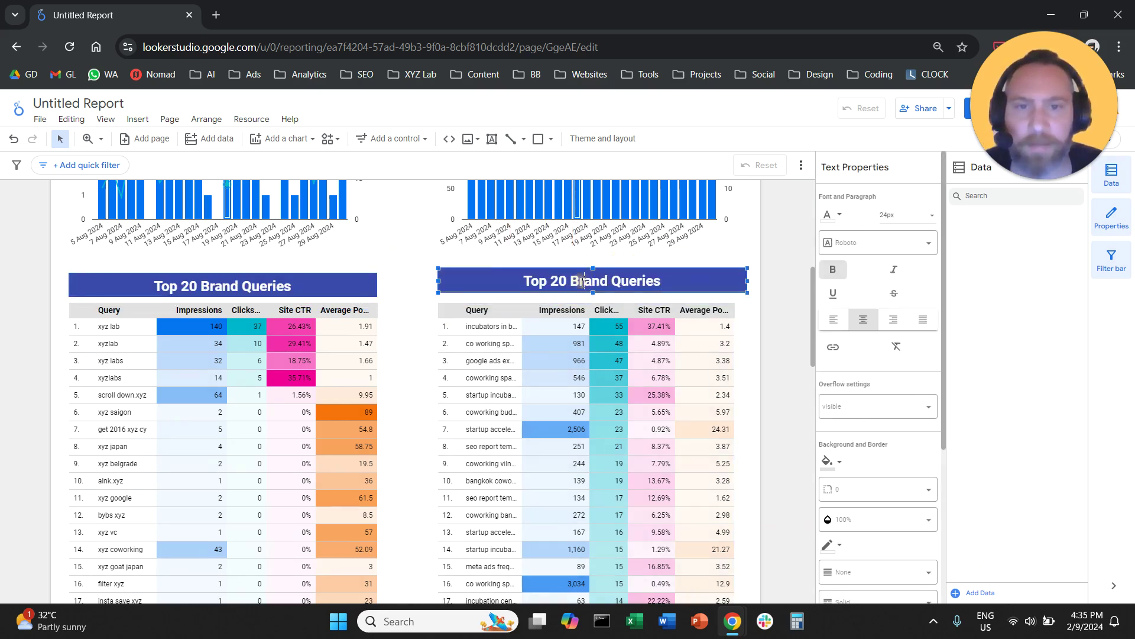
{"action": "left_click", "coordinate": [606, 280]}
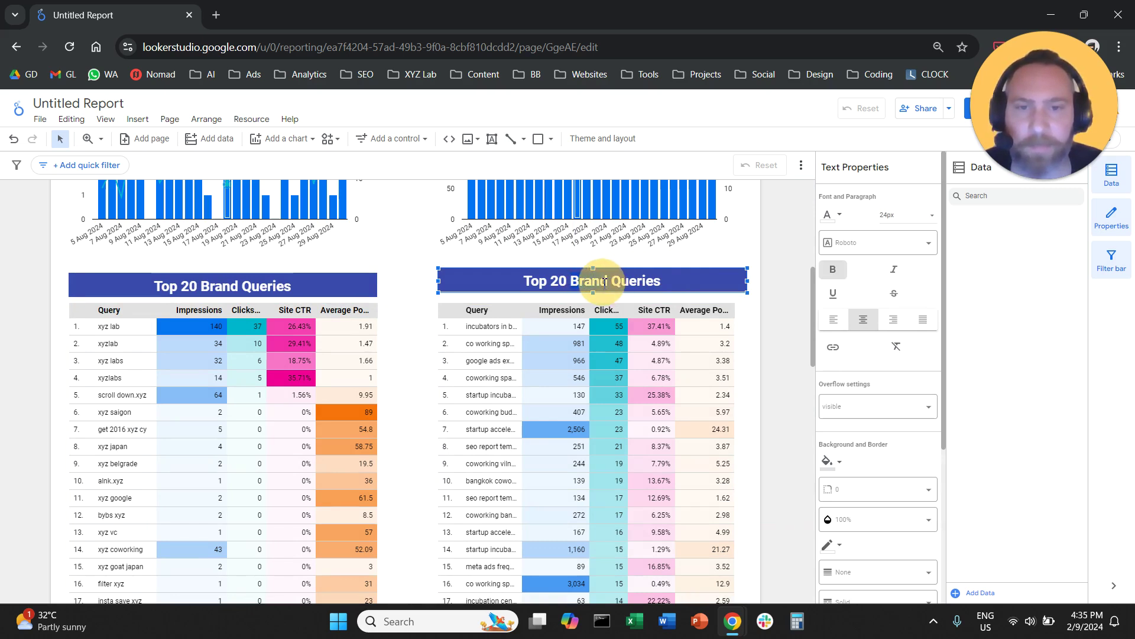
{"action": "key", "text": "BackSpace"}
{"action": "key", "text": "BackSpace"}
{"action": "key", "text": "BackSpace"}
{"action": "key", "text": "BackSpace"}
{"action": "type", "text": "Gener"}
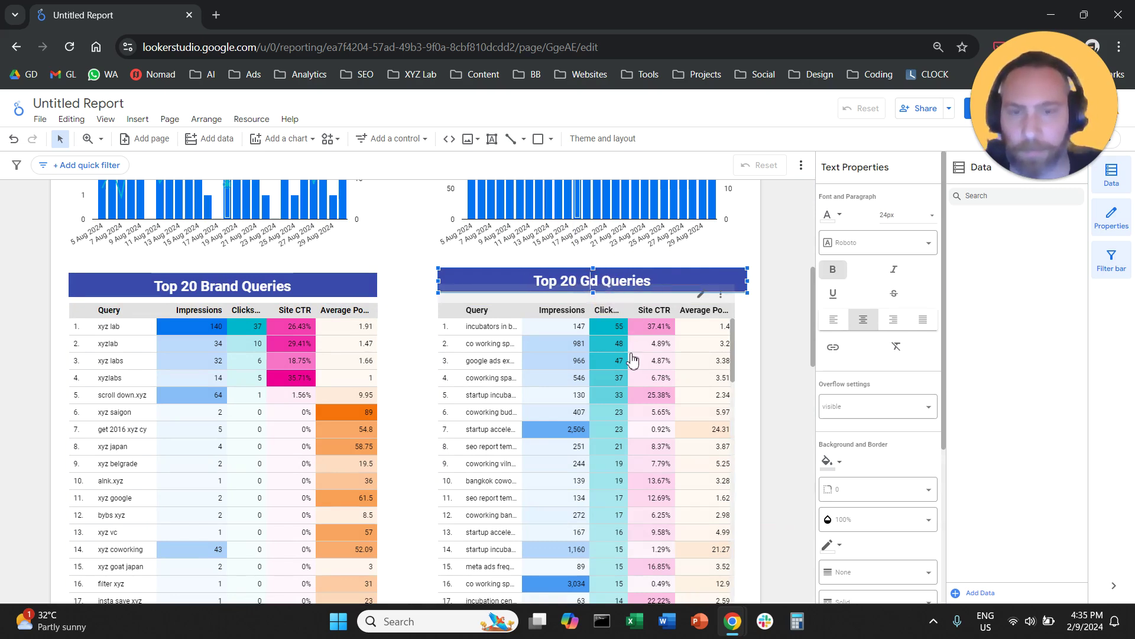
{"action": "type", "text": "ic"}
{"action": "key", "text": "BackSpace"}
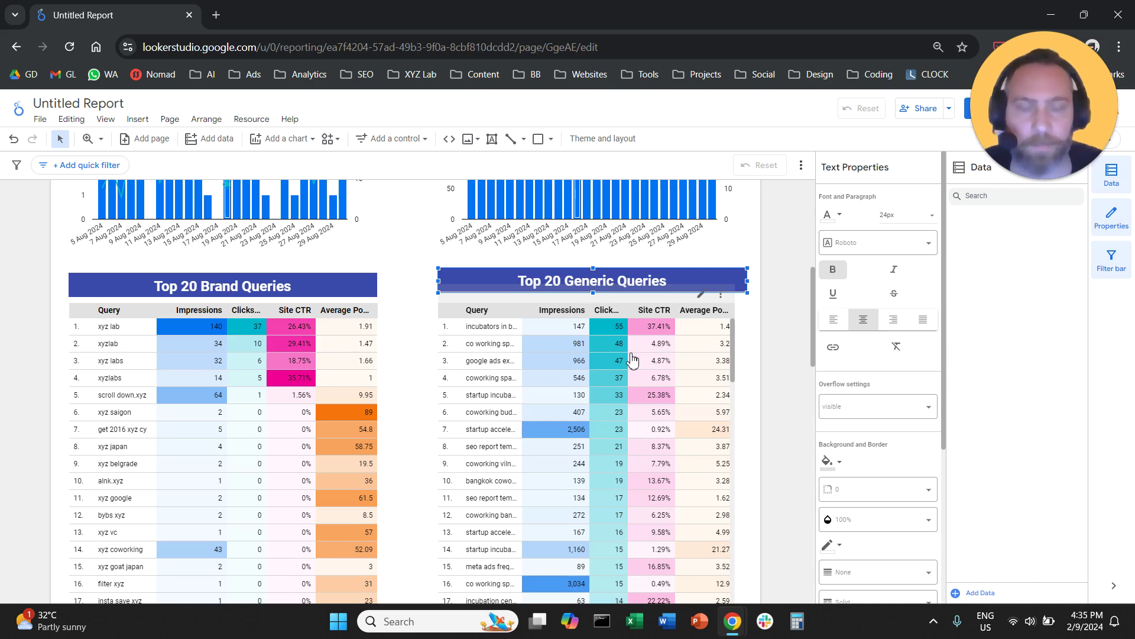
Widen the generic query table to match the width of the "Top 20 Generic Queries" banner.
{"action": "left_click", "coordinate": [725, 417]}
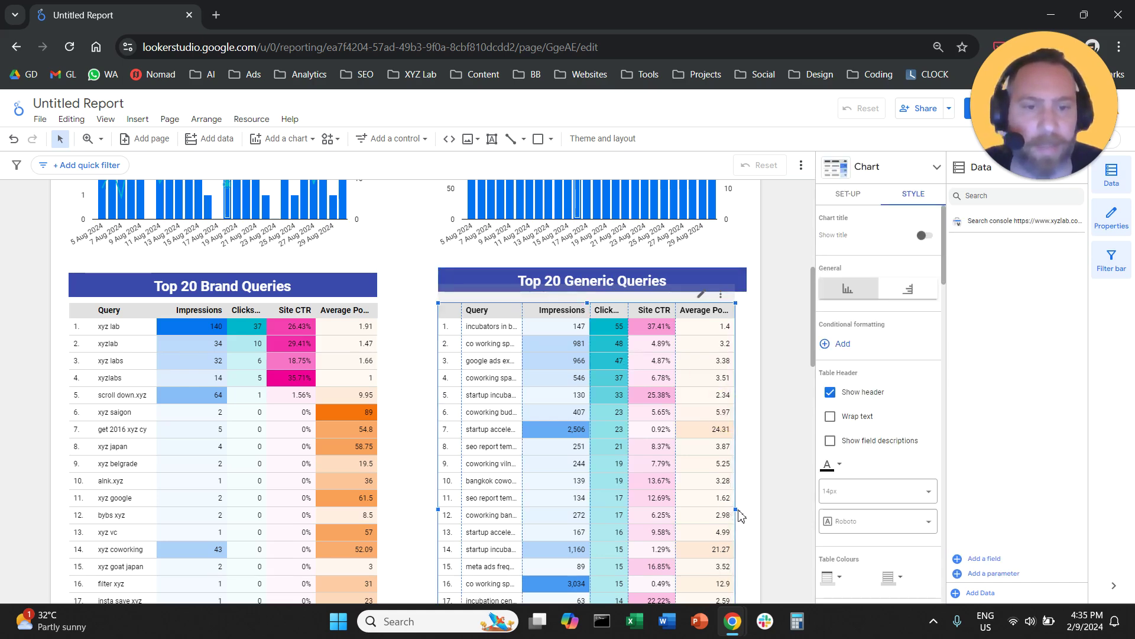
{"action": "left_click_drag", "start_coordinate": [744, 512], "coordinate": [748, 510]}
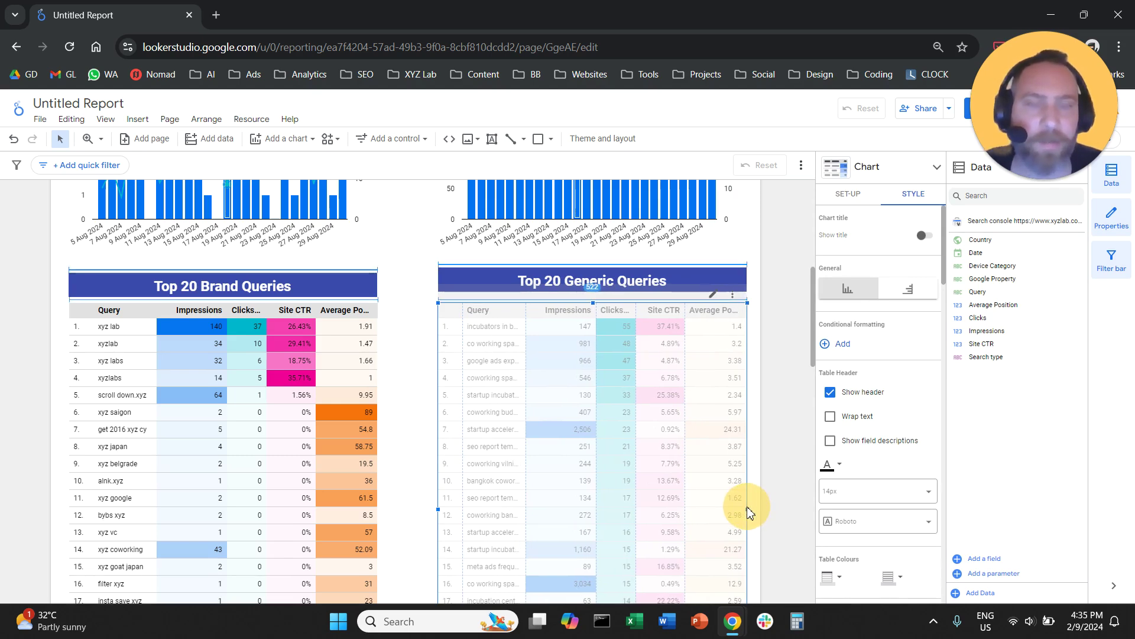
{"action": "left_click", "coordinate": [791, 354]}
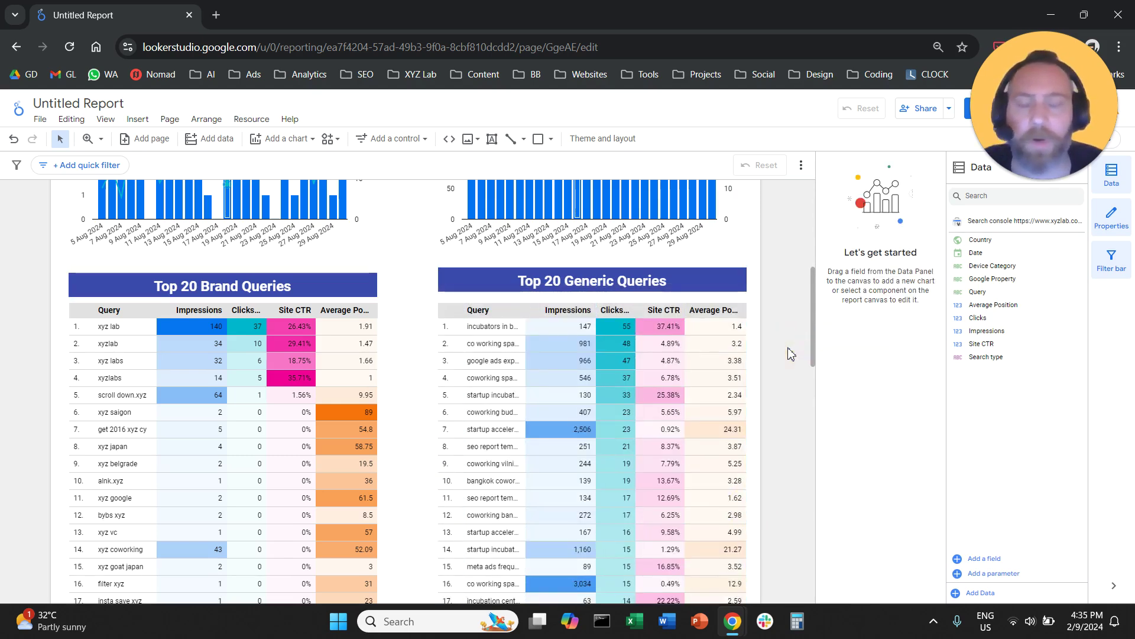
Draw a rectangle over the brand half of the page, from below the filter controls down over the top of the chart.
{"action": "scroll", "coordinate": [792, 354], "scroll_direction": "up", "scroll_amount": 7}
{"action": "scroll", "coordinate": [791, 353], "scroll_direction": "down", "scroll_amount": 4}
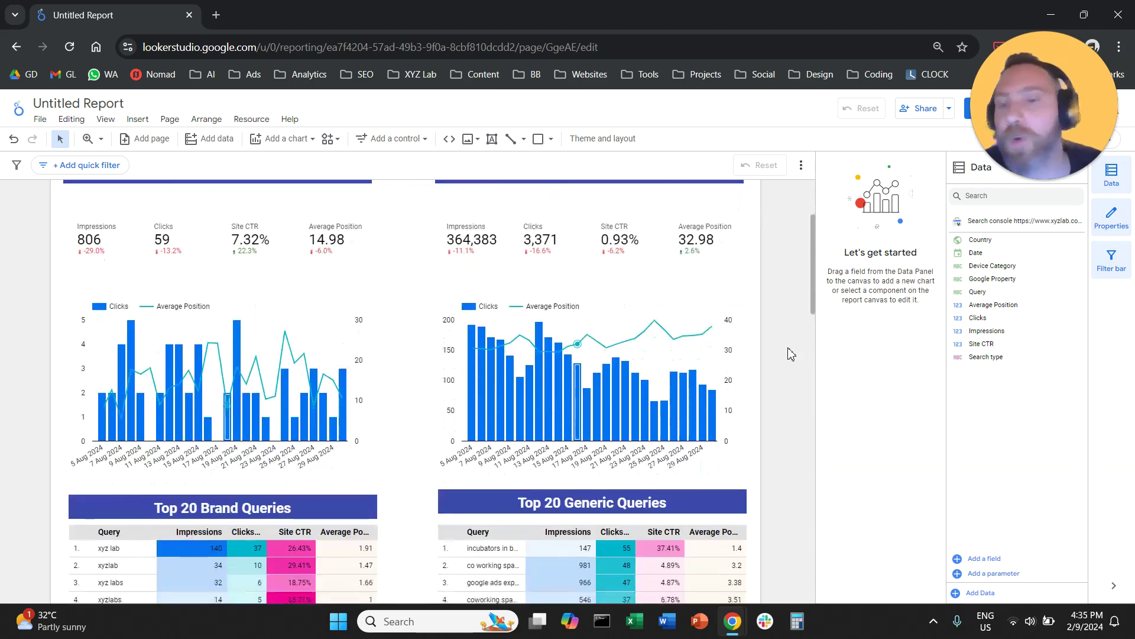
{"action": "scroll", "coordinate": [551, 381], "scroll_direction": "up", "scroll_amount": 2}
{"action": "scroll", "coordinate": [550, 382], "scroll_direction": "up", "scroll_amount": 2}
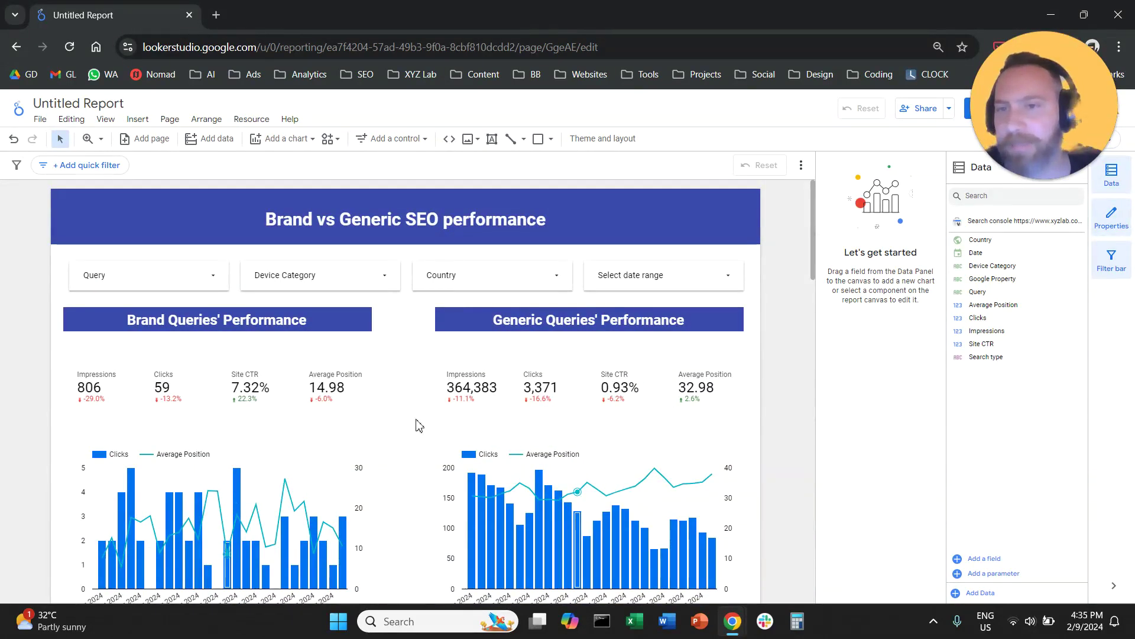
{"action": "left_click", "coordinate": [137, 119]}
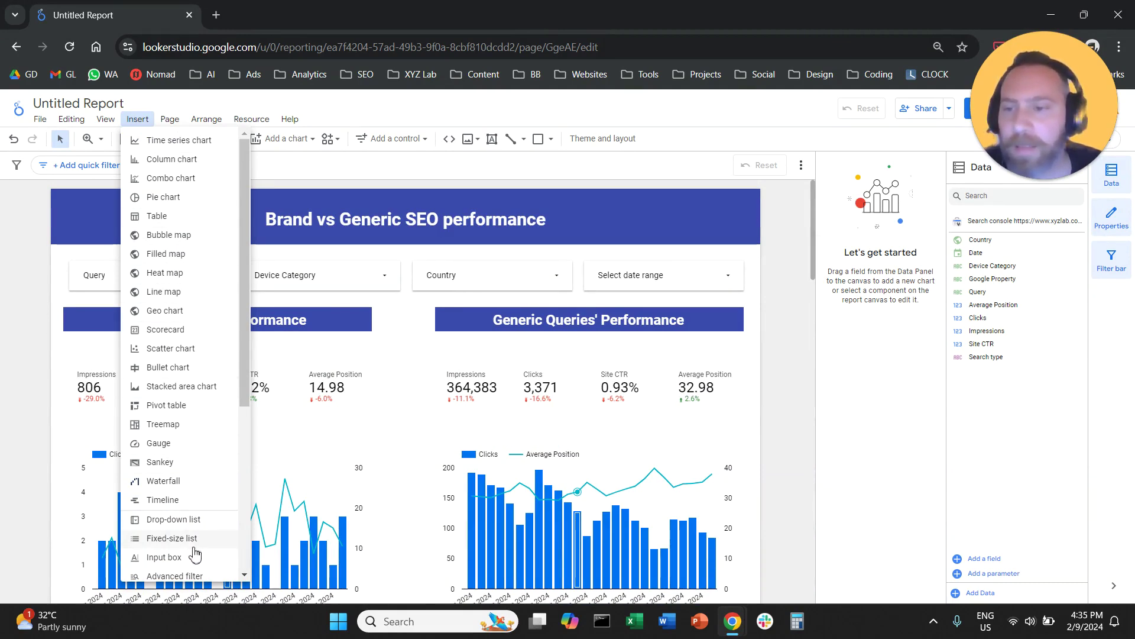
{"action": "scroll", "coordinate": [182, 409], "scroll_direction": "down", "scroll_amount": 5}
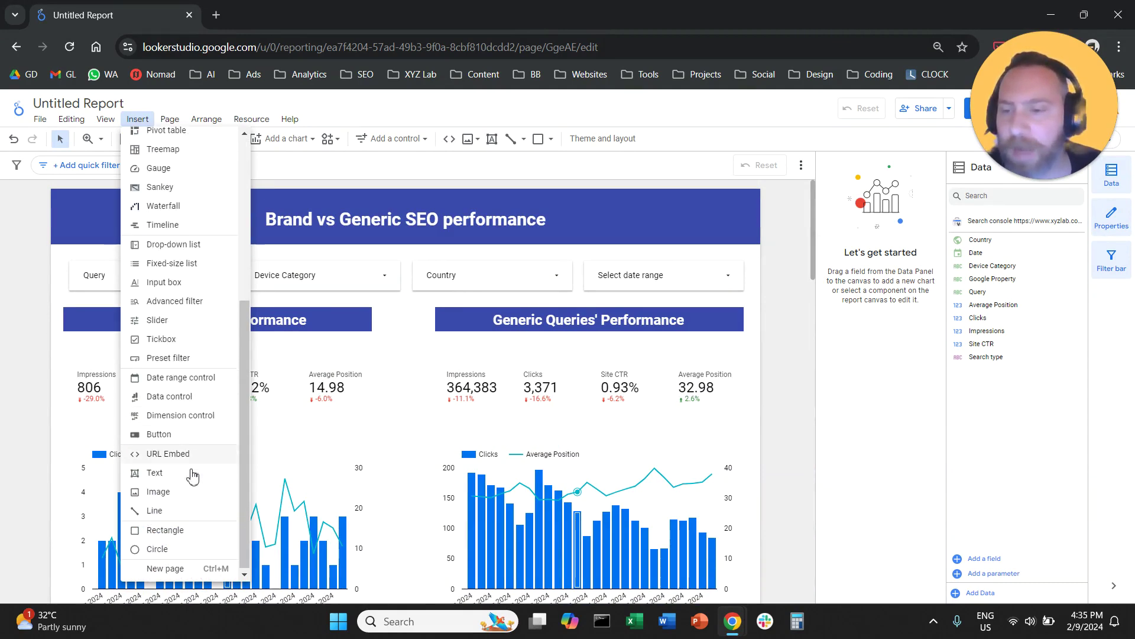
{"action": "left_click", "coordinate": [178, 527]}
{"action": "mouse_move", "coordinate": [59, 298]}
{"action": "left_mouse_down"}
{"action": "mouse_move", "coordinate": [291, 438]}
{"action": "mouse_move", "coordinate": [414, 475]}
{"action": "left_mouse_up"}
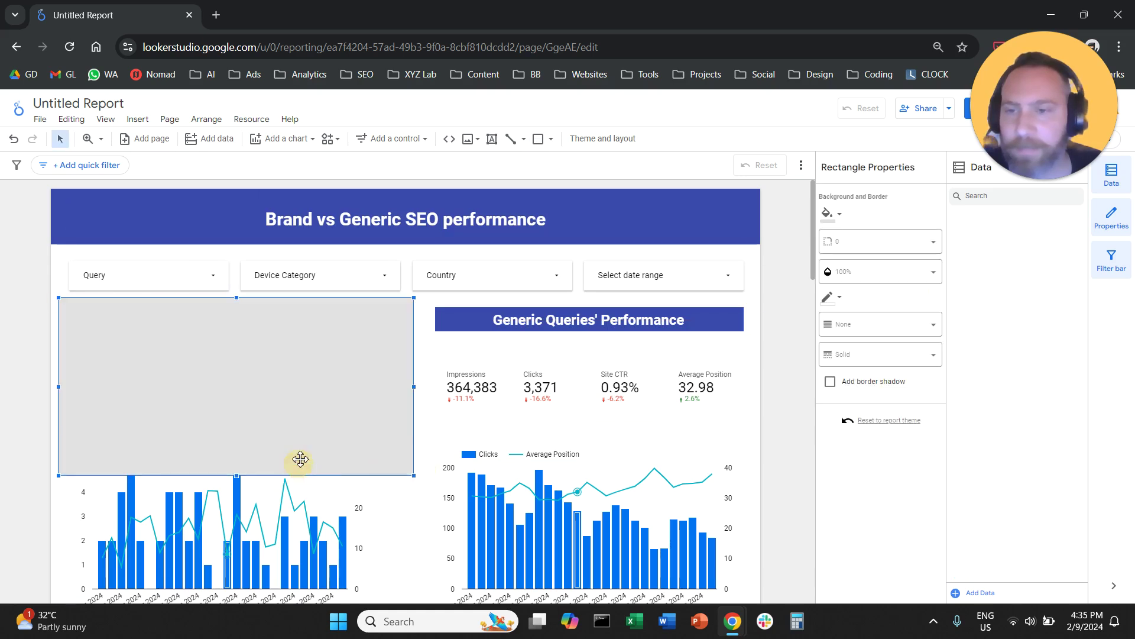
Fill the rectangle with a lighter grey and send it to the back, behind the brand components.
{"action": "left_click", "coordinate": [829, 214]}
{"action": "left_click", "coordinate": [988, 260]}
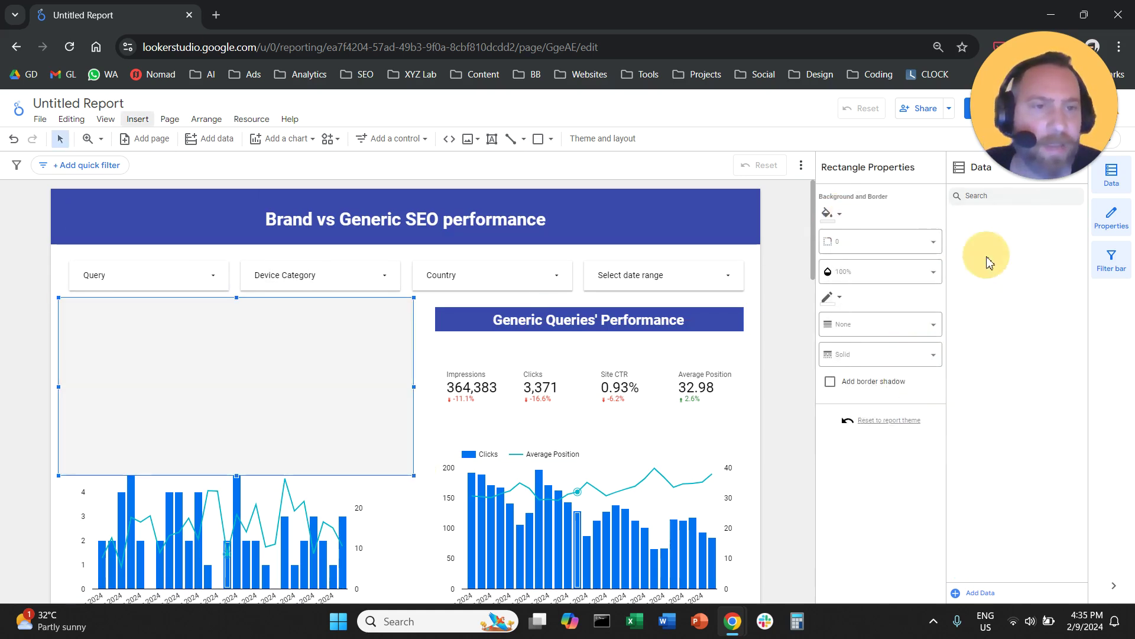
{"action": "right_click", "coordinate": [321, 358]}
{"action": "mouse_move", "coordinate": [369, 284]}
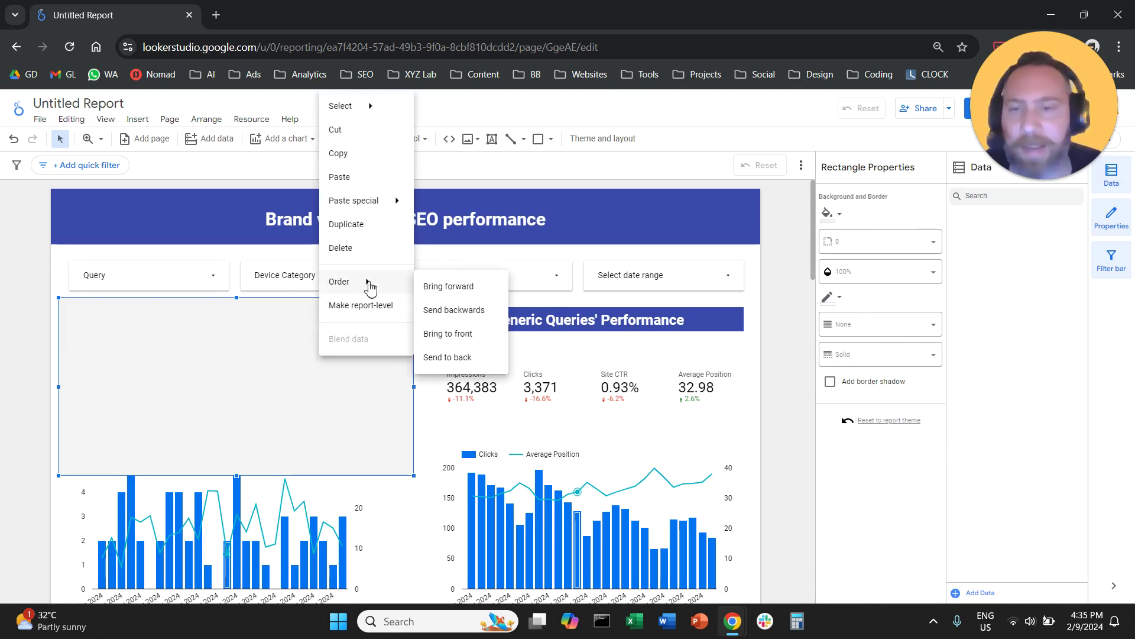
{"action": "left_click", "coordinate": [482, 358]}
Extend the grey rectangle's lower edge down past the end of the brand query table.
{"action": "scroll", "coordinate": [271, 342], "scroll_direction": "down", "scroll_amount": 3}
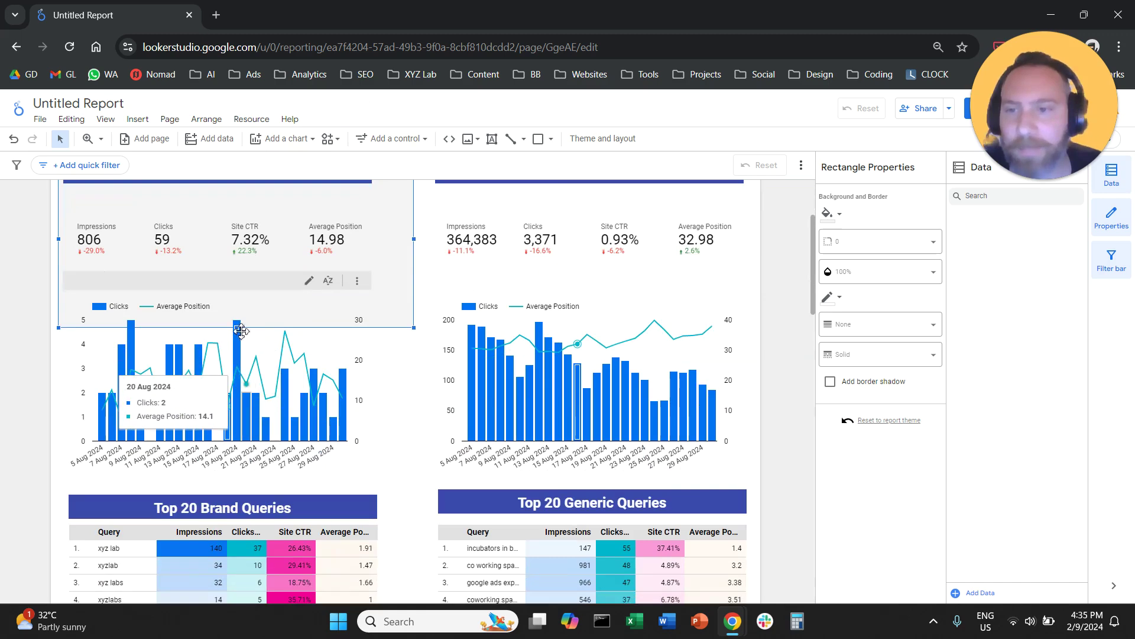
{"action": "left_click_drag", "start_coordinate": [241, 331], "coordinate": [308, 583]}
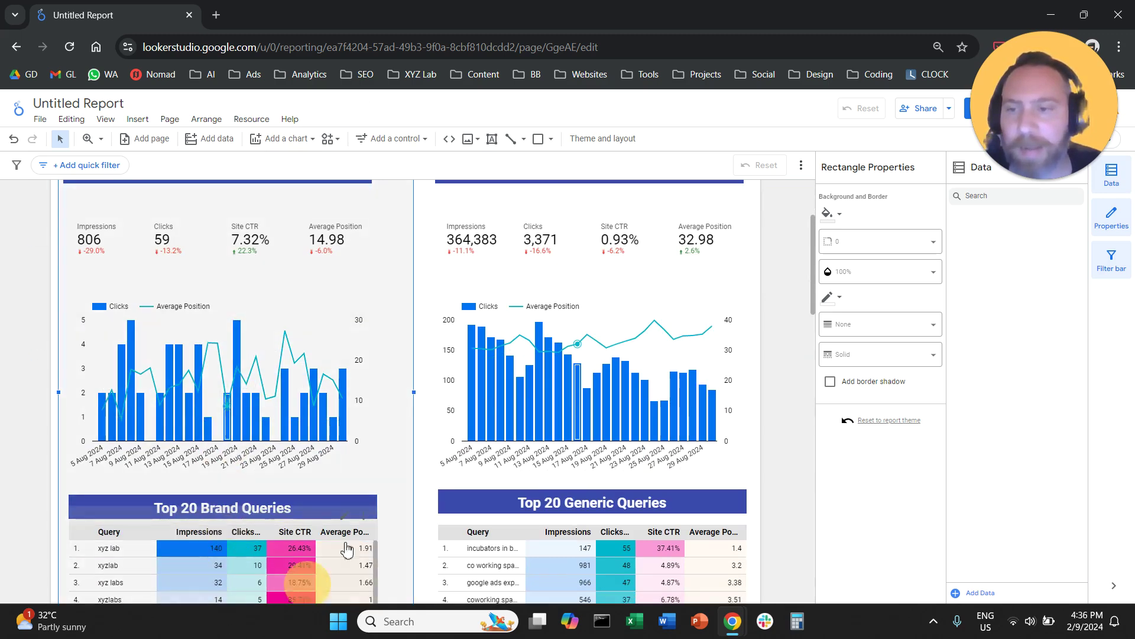
{"action": "scroll", "coordinate": [313, 485], "scroll_direction": "down", "scroll_amount": 6}
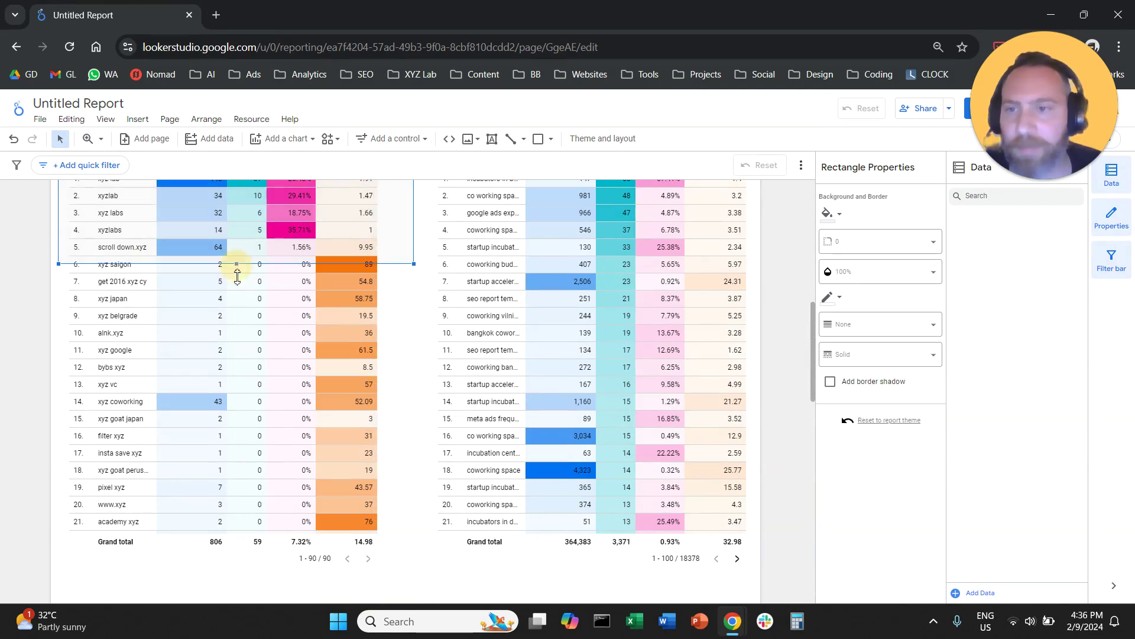
{"action": "left_click_drag", "start_coordinate": [236, 264], "coordinate": [249, 597]}
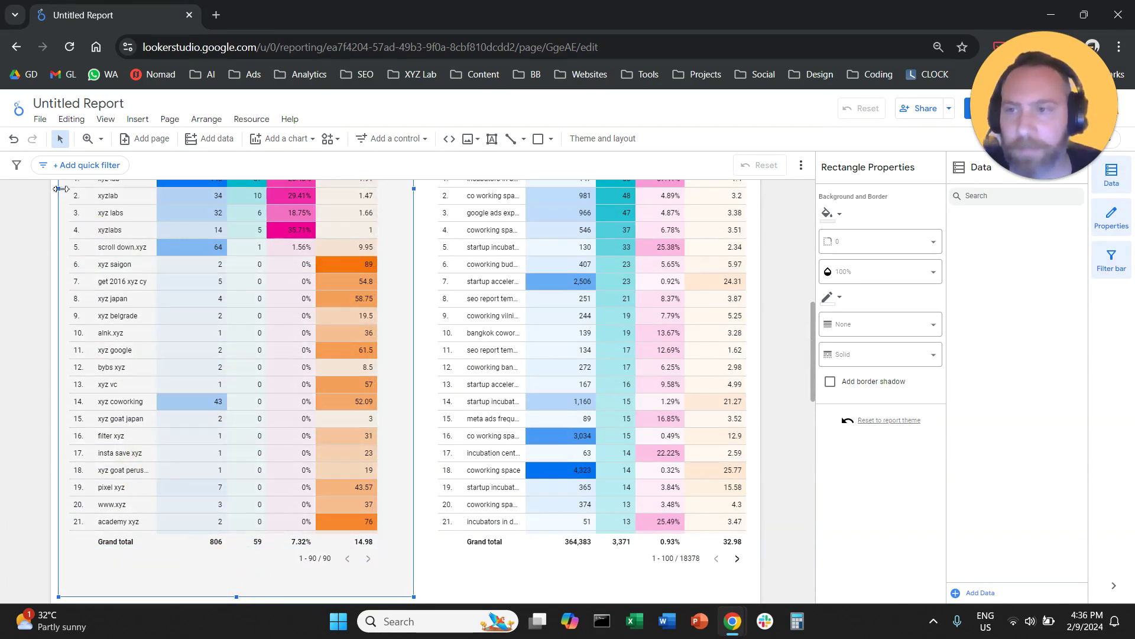
Stretch the grey rectangle to the page's left edge and lower its upper edge to the top of the "Brand Queries' Performance" banner.
{"action": "left_click_drag", "start_coordinate": [62, 190], "coordinate": [50, 190]}
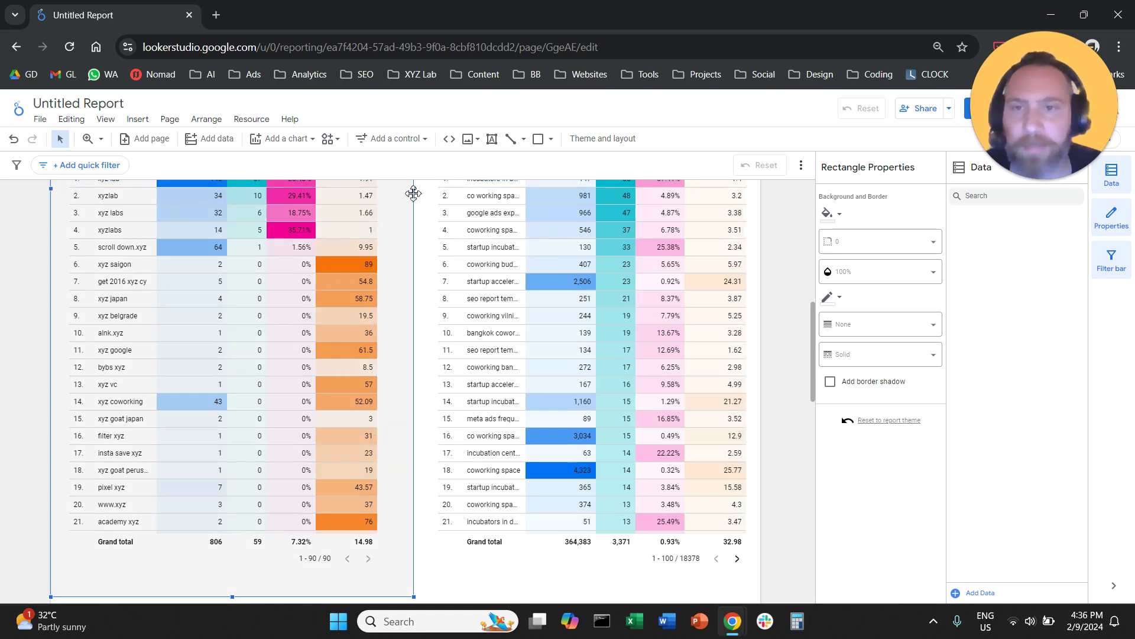
{"action": "left_click_drag", "start_coordinate": [414, 190], "coordinate": [414, 190]}
{"action": "scroll", "coordinate": [765, 337], "scroll_direction": "up", "scroll_amount": 10}
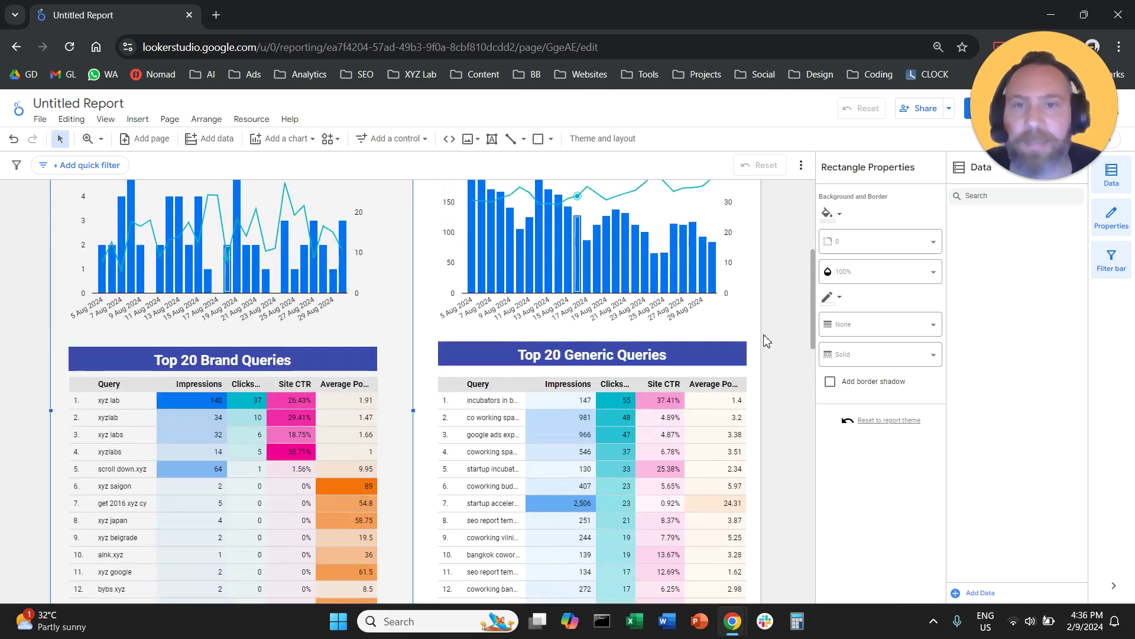
{"action": "scroll", "coordinate": [766, 339], "scroll_direction": "up", "scroll_amount": 1}
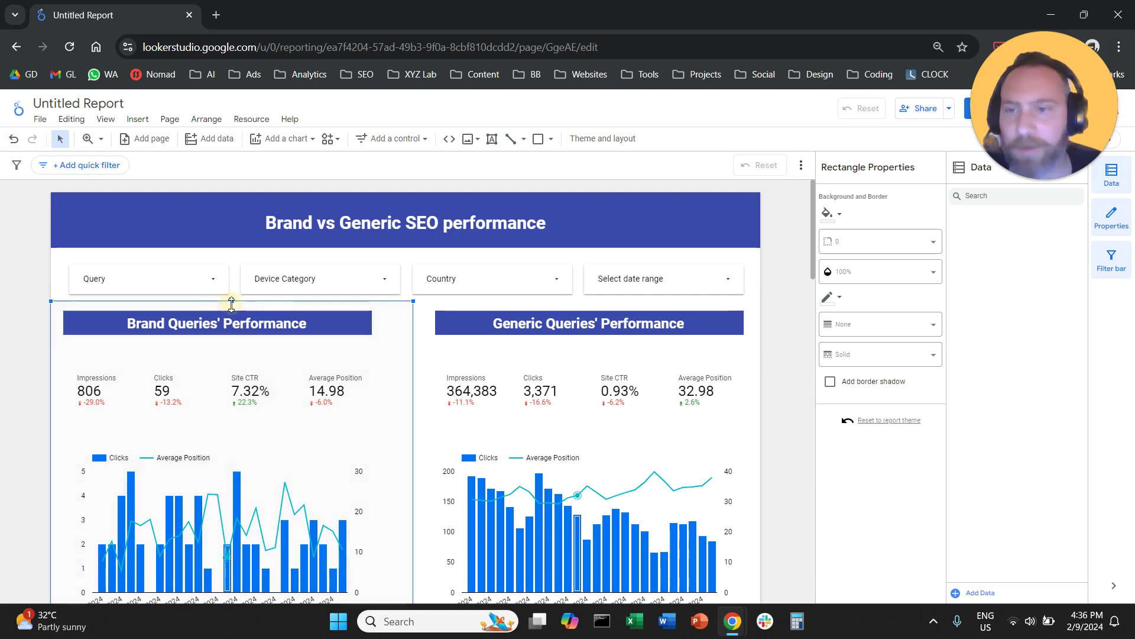
{"action": "left_click_drag", "start_coordinate": [231, 301], "coordinate": [53, 346]}
{"action": "left_click", "coordinate": [46, 367]}
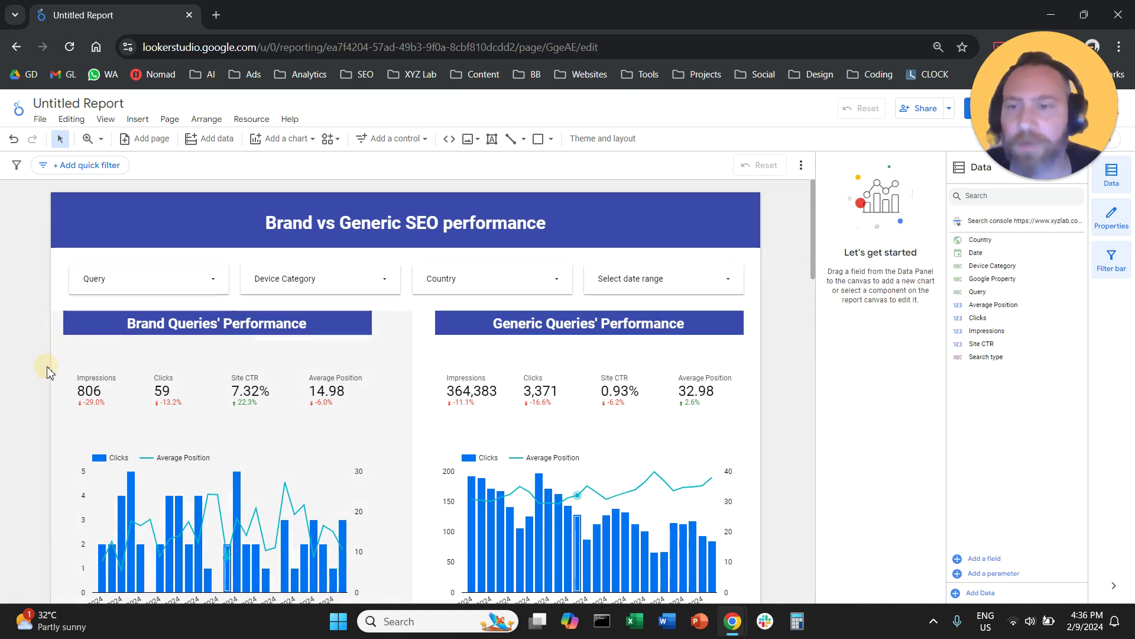
Switch the report to view mode and review the brand queries' scorecards, combo chart and heatmap table.
{"action": "scroll", "coordinate": [291, 229], "scroll_direction": "down", "scroll_amount": 2}
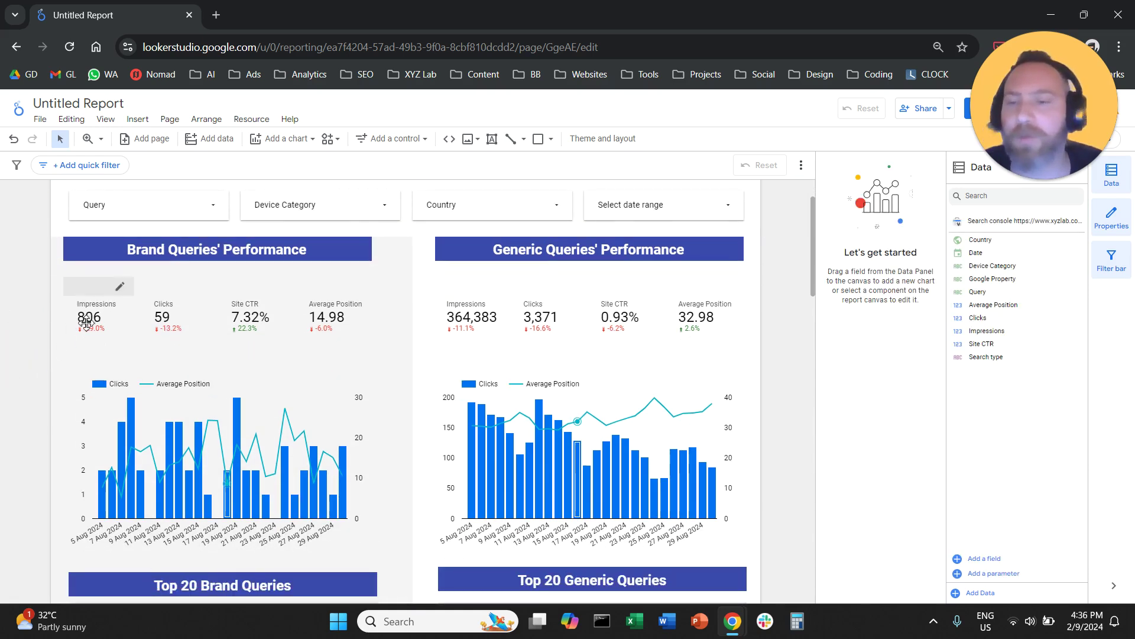
{"action": "left_click", "coordinate": [970, 113]}
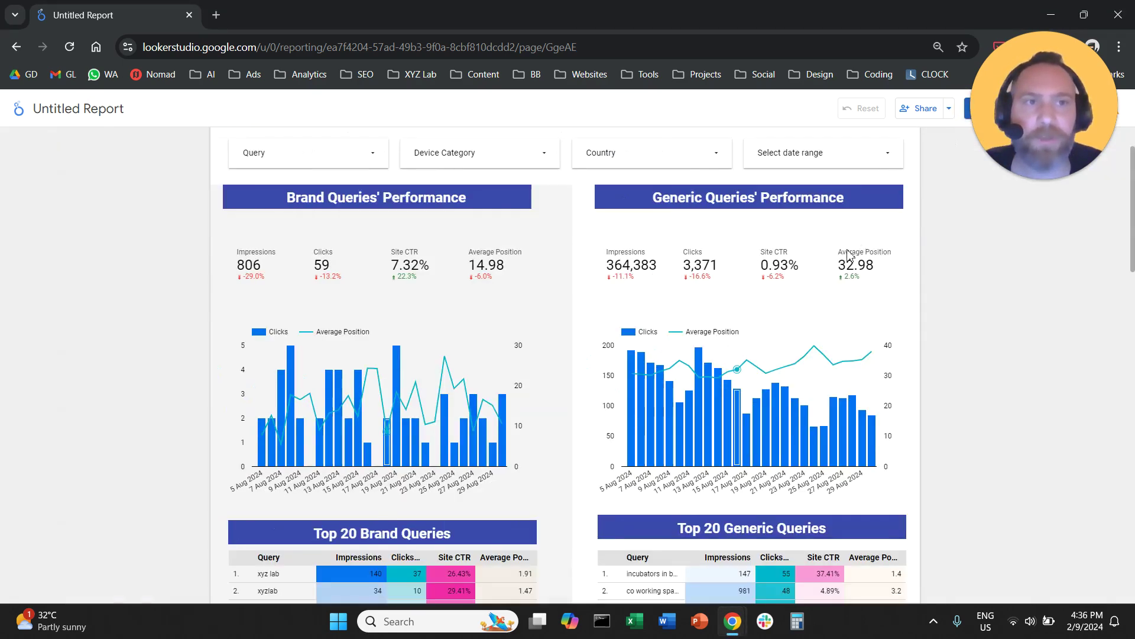
{"action": "scroll", "coordinate": [920, 268], "scroll_direction": "up", "scroll_amount": 2}
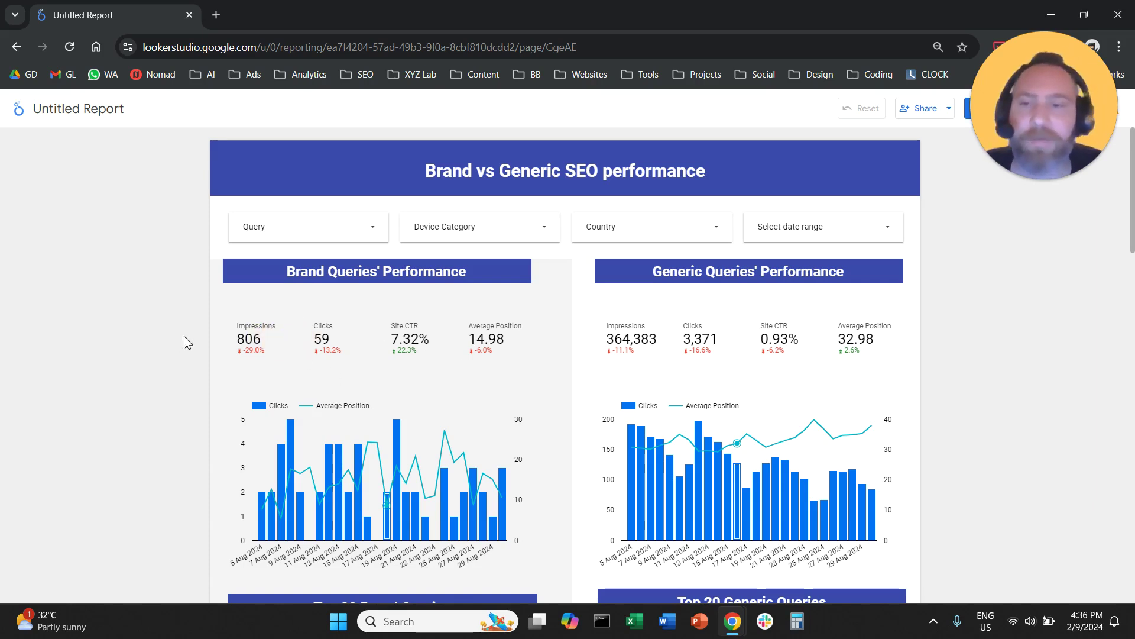
{"action": "left_click_drag", "start_coordinate": [191, 322], "coordinate": [568, 309]}
{"action": "left_click", "coordinate": [573, 332]}
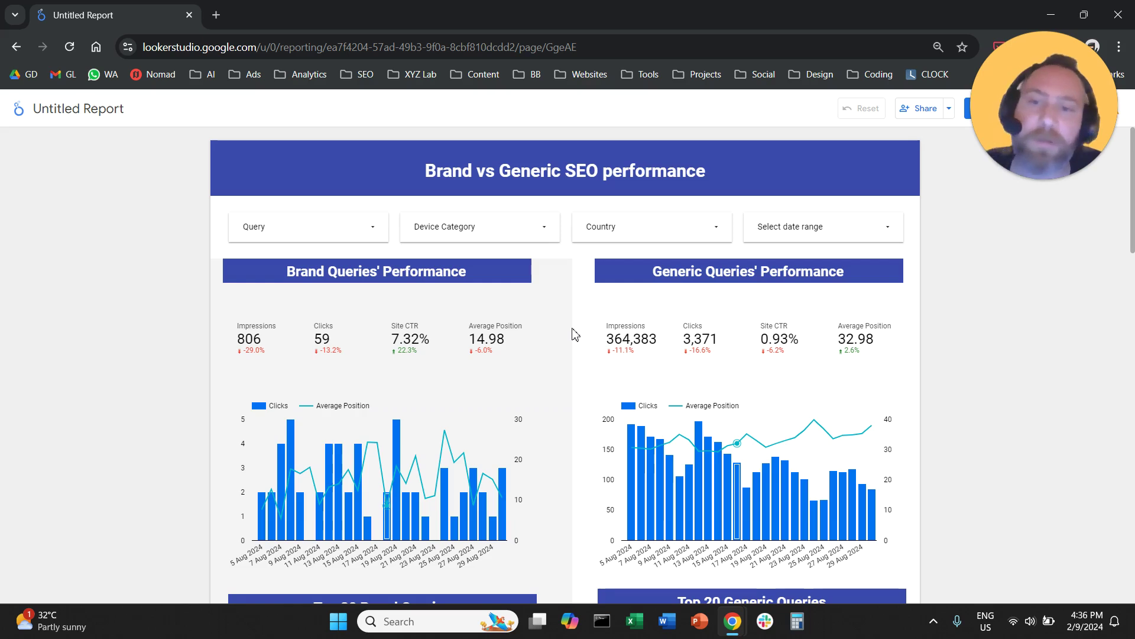
{"action": "scroll", "coordinate": [572, 333], "scroll_direction": "down", "scroll_amount": 1}
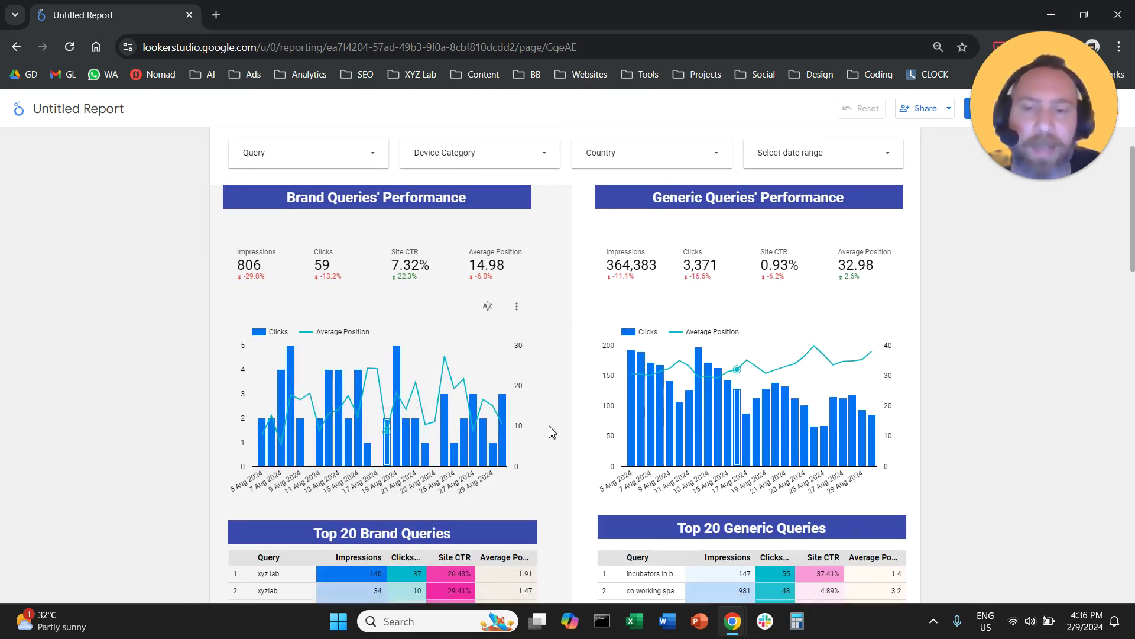
{"action": "scroll", "coordinate": [559, 390], "scroll_direction": "down", "scroll_amount": 4}
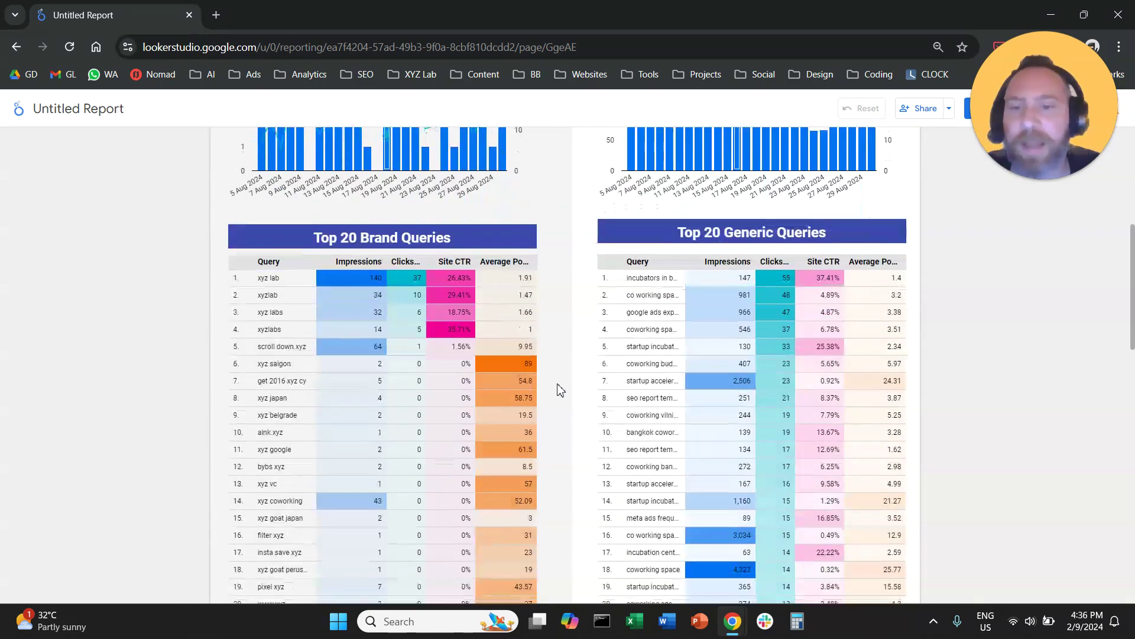
{"action": "scroll", "coordinate": [540, 220], "scroll_direction": "down", "scroll_amount": 1}
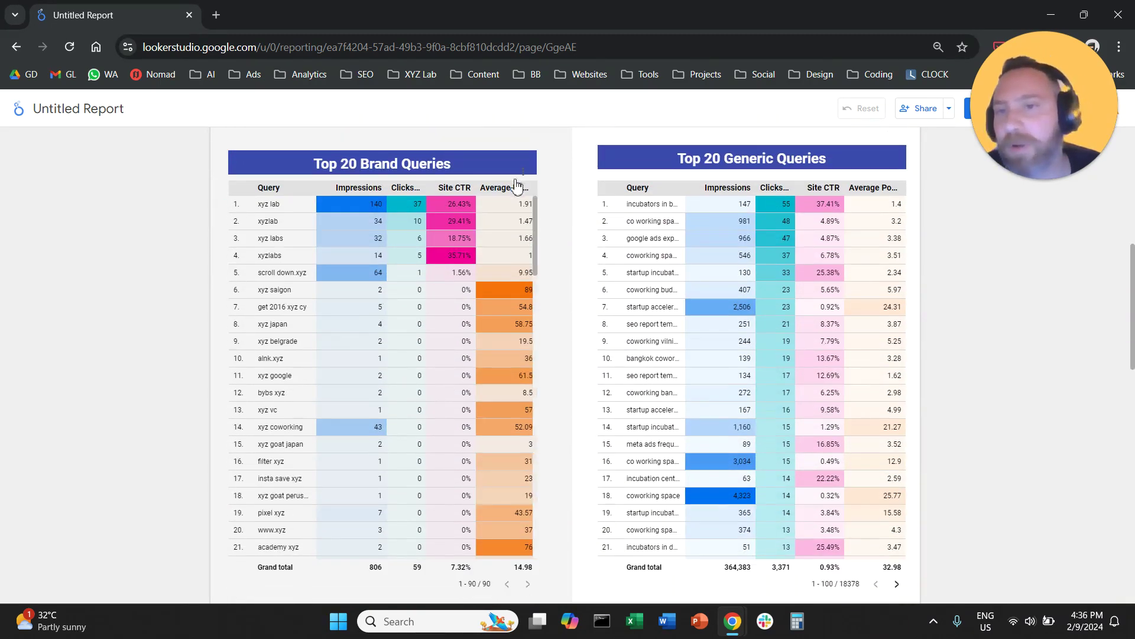
{"action": "scroll", "coordinate": [473, 370], "scroll_direction": "down", "scroll_amount": 5}
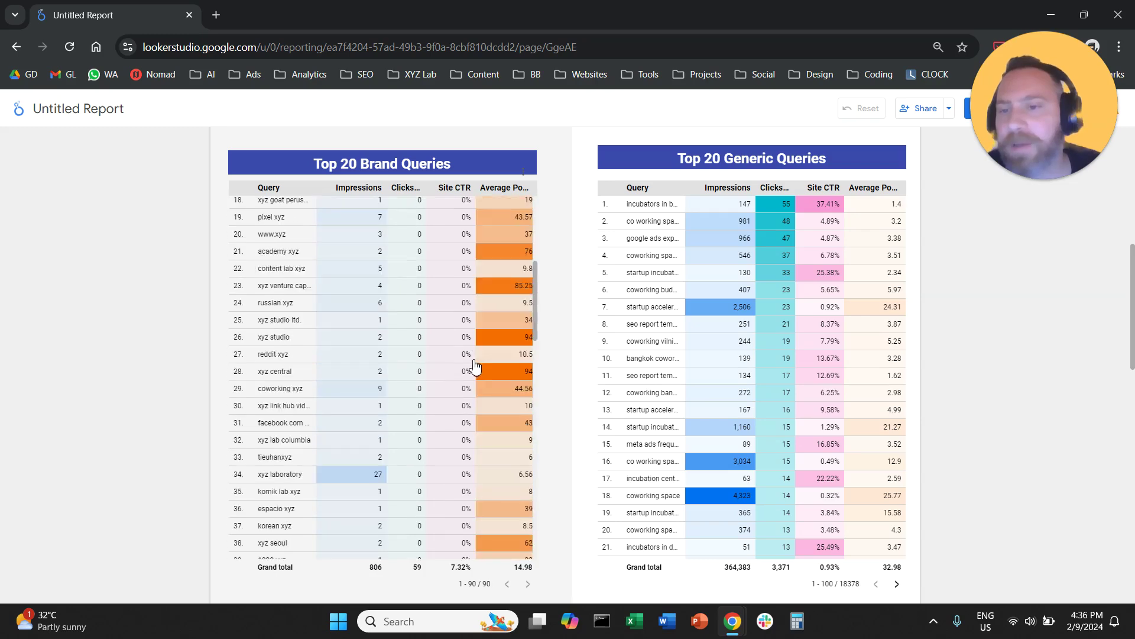
{"action": "scroll", "coordinate": [473, 367], "scroll_direction": "up", "scroll_amount": 5}
{"action": "scroll", "coordinate": [553, 278], "scroll_direction": "up", "scroll_amount": 6}
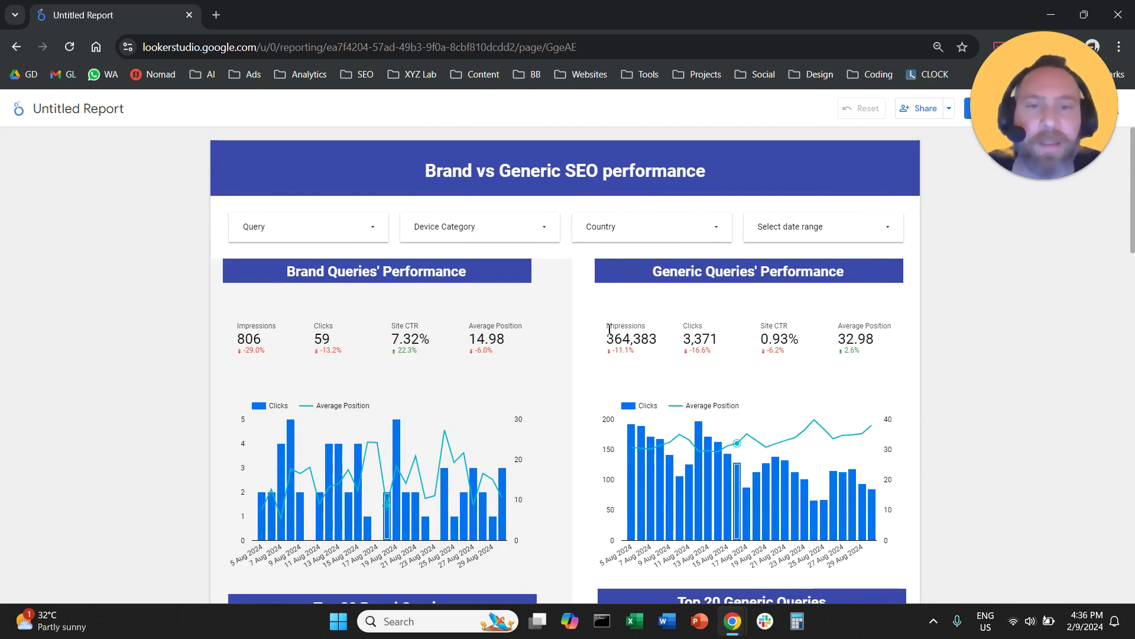
Review the generic queries' scorecards, combo chart and heatmap table in the finished report.
{"action": "left_click_drag", "start_coordinate": [606, 337], "coordinate": [968, 328]}
{"action": "left_click", "coordinate": [968, 329]}
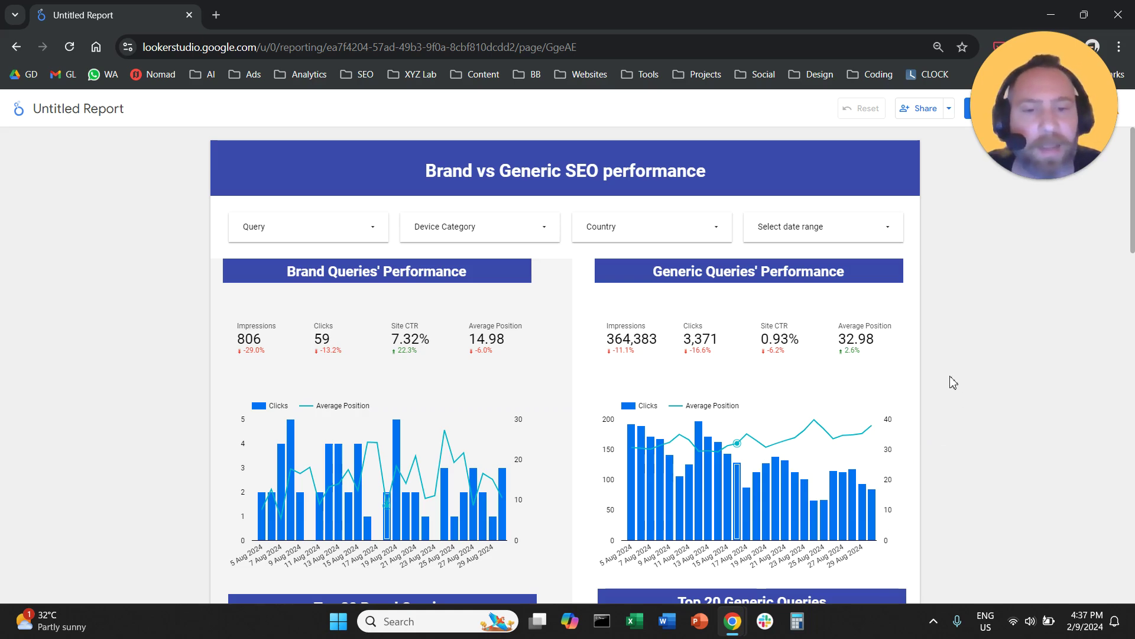
{"action": "scroll", "coordinate": [952, 380], "scroll_direction": "down", "scroll_amount": 5}
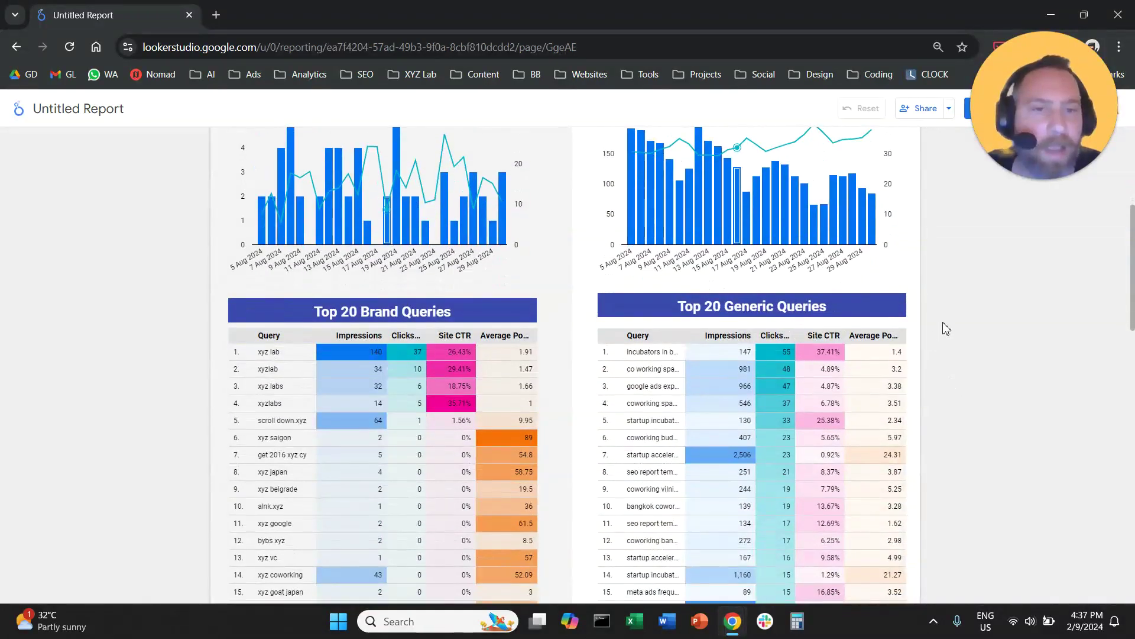
{"action": "scroll", "coordinate": [943, 325], "scroll_direction": "down", "scroll_amount": 3}
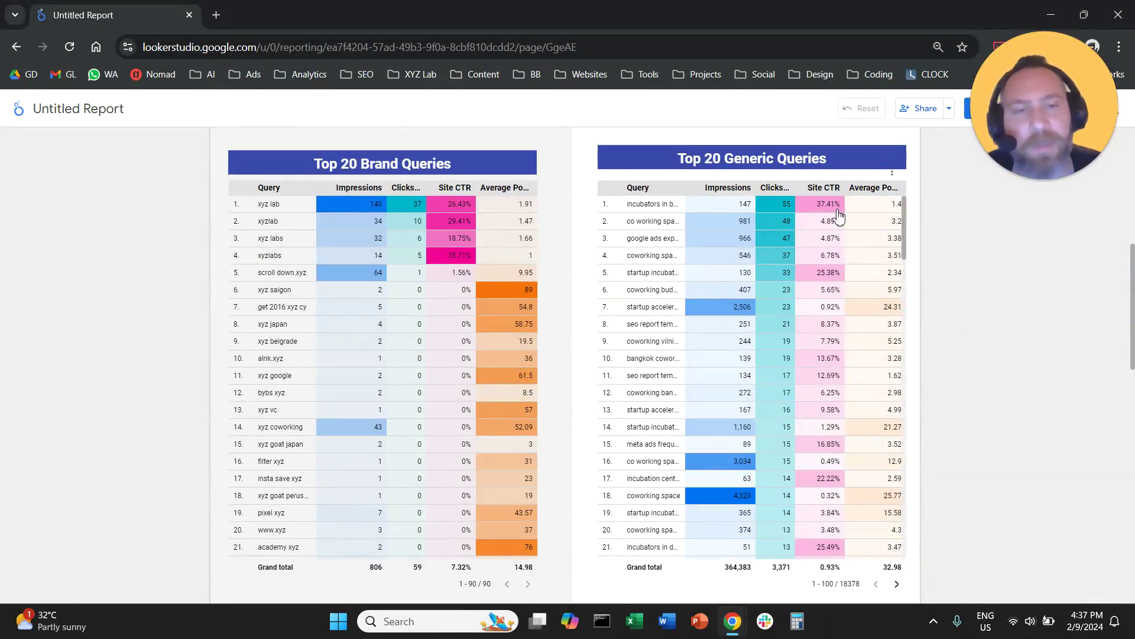
{"action": "scroll", "coordinate": [952, 272], "scroll_direction": "down", "scroll_amount": 3}
{"action": "scroll", "coordinate": [958, 269], "scroll_direction": "up", "scroll_amount": 10}
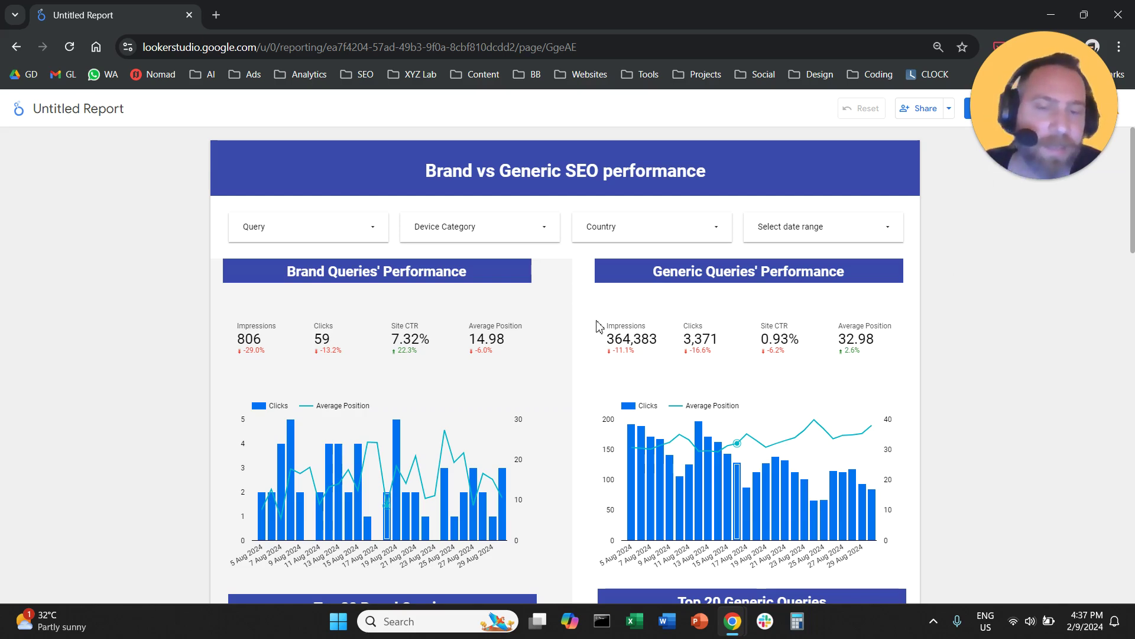
{"action": "left_click_drag", "start_coordinate": [599, 325], "coordinate": [943, 332]}
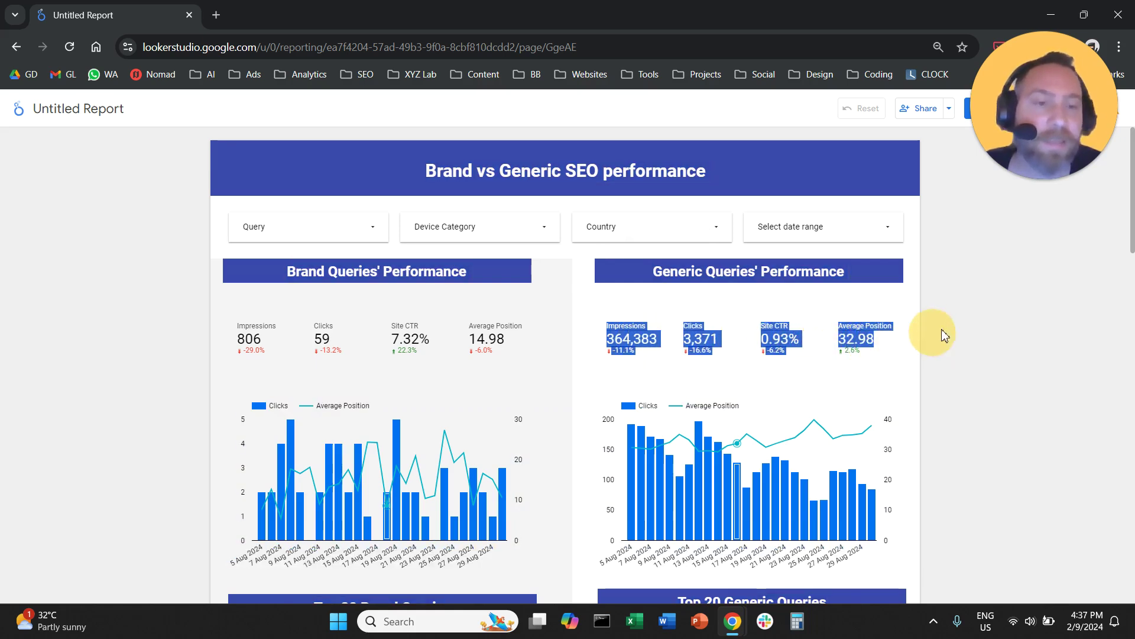
{"action": "left_click", "coordinate": [949, 326]}
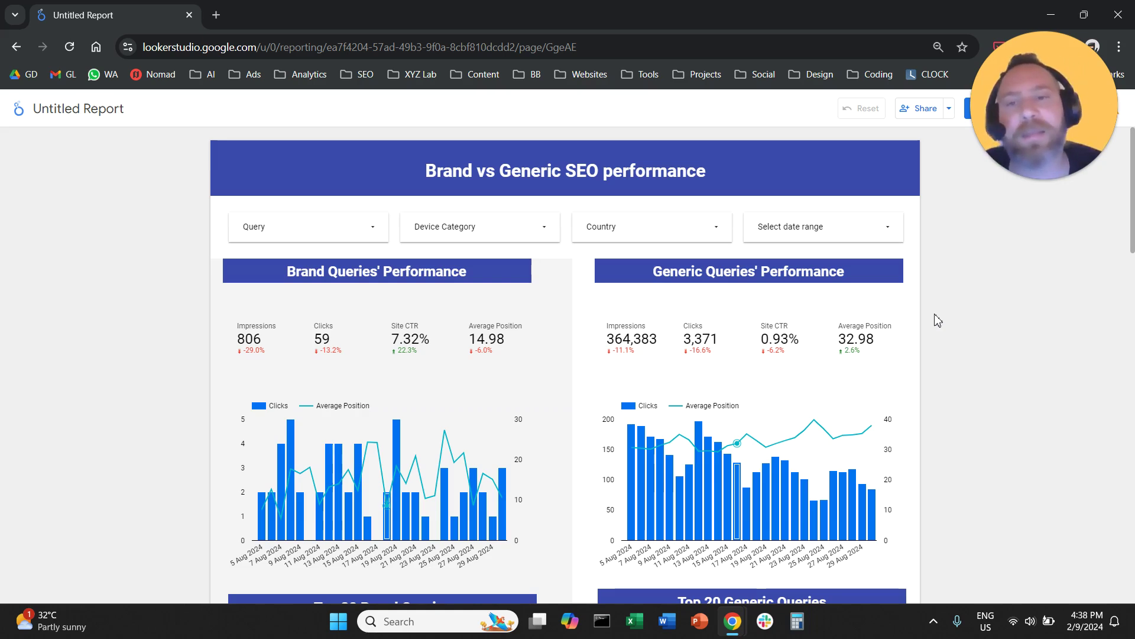
{"action": "scroll", "coordinate": [937, 320], "scroll_direction": "down", "scroll_amount": 7}
{"action": "scroll", "coordinate": [938, 319], "scroll_direction": "up", "scroll_amount": 7}
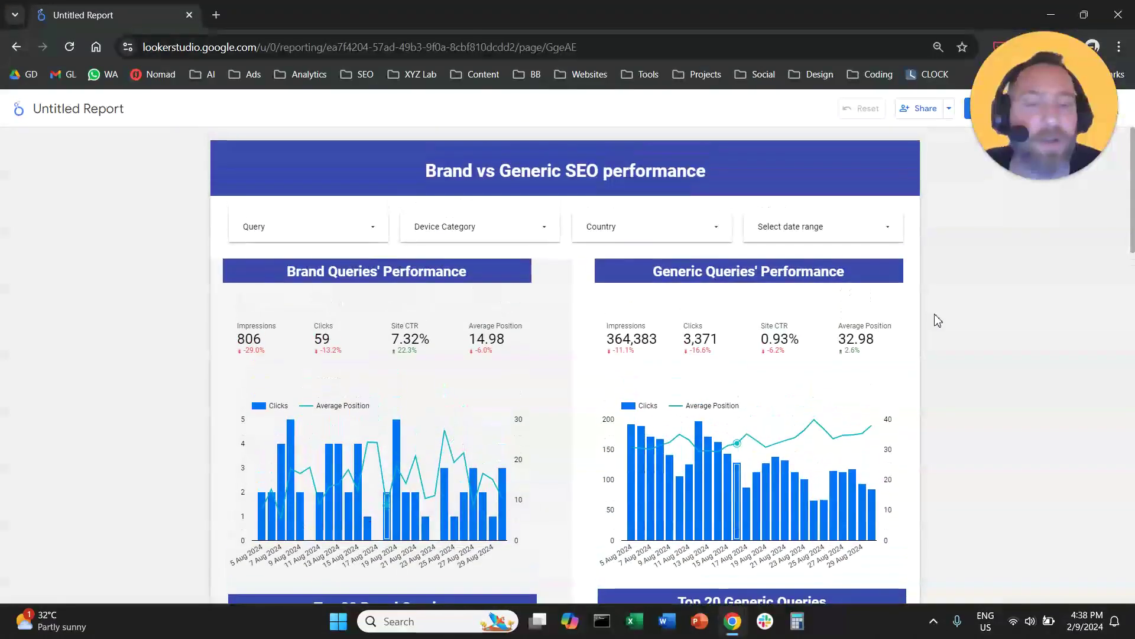